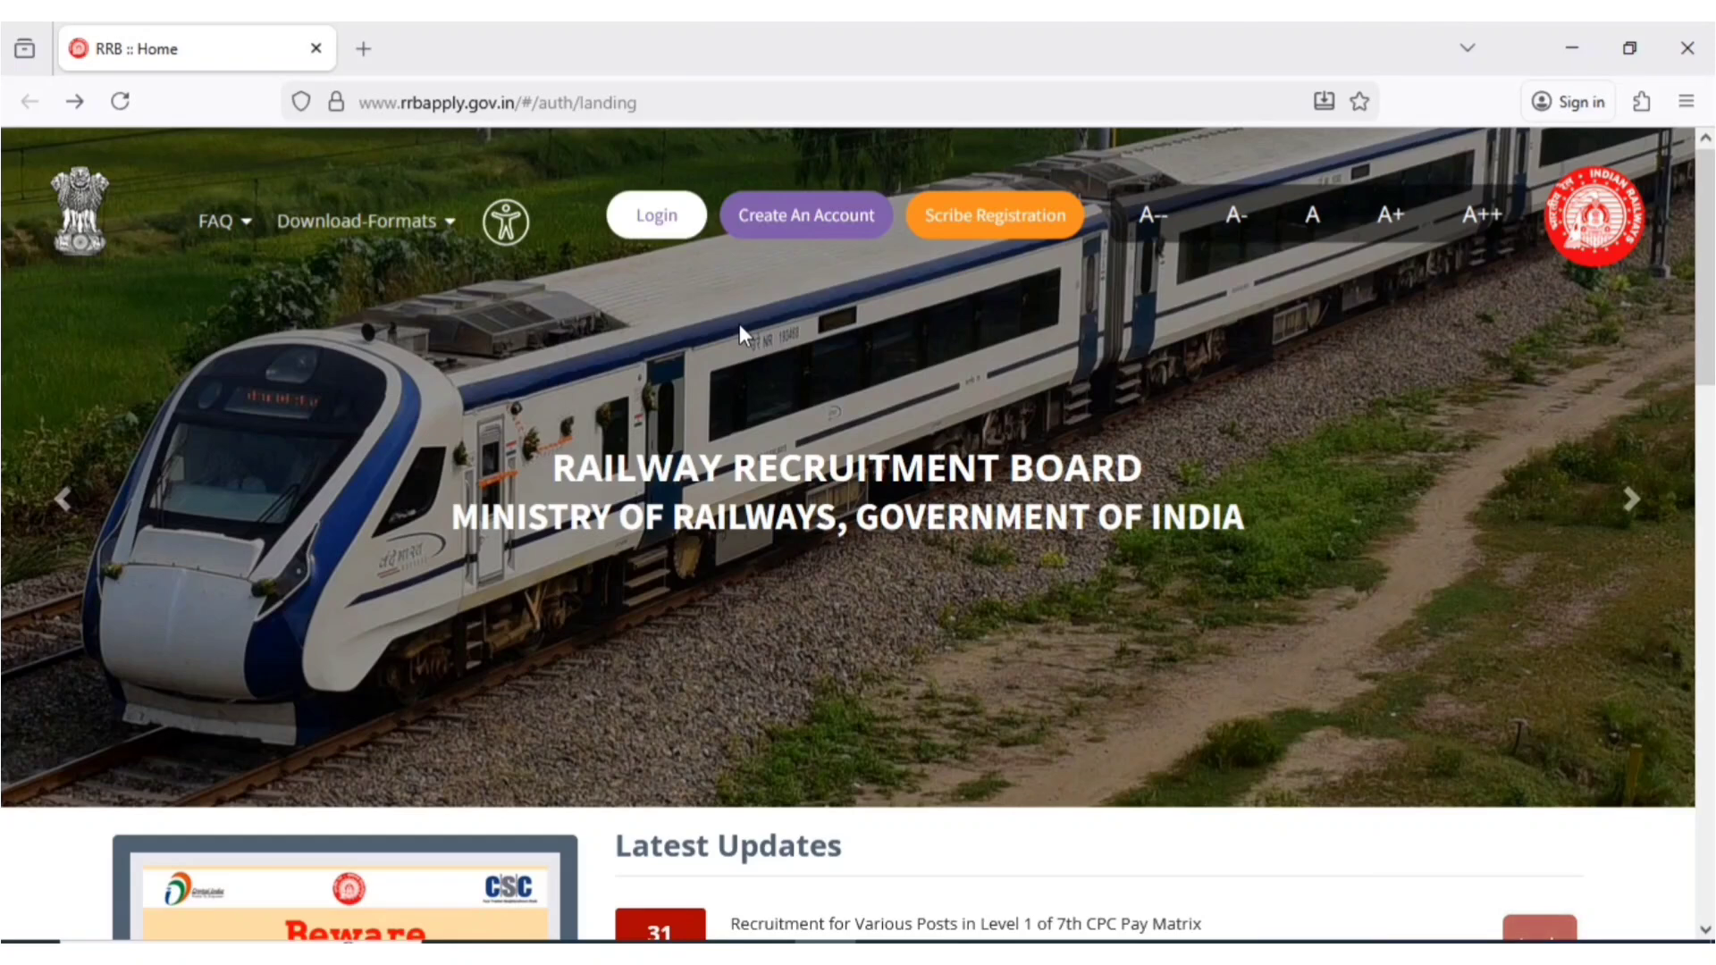
- Open the RRB account sign-in page from Login and select the Create an account link
left_click(640, 223)
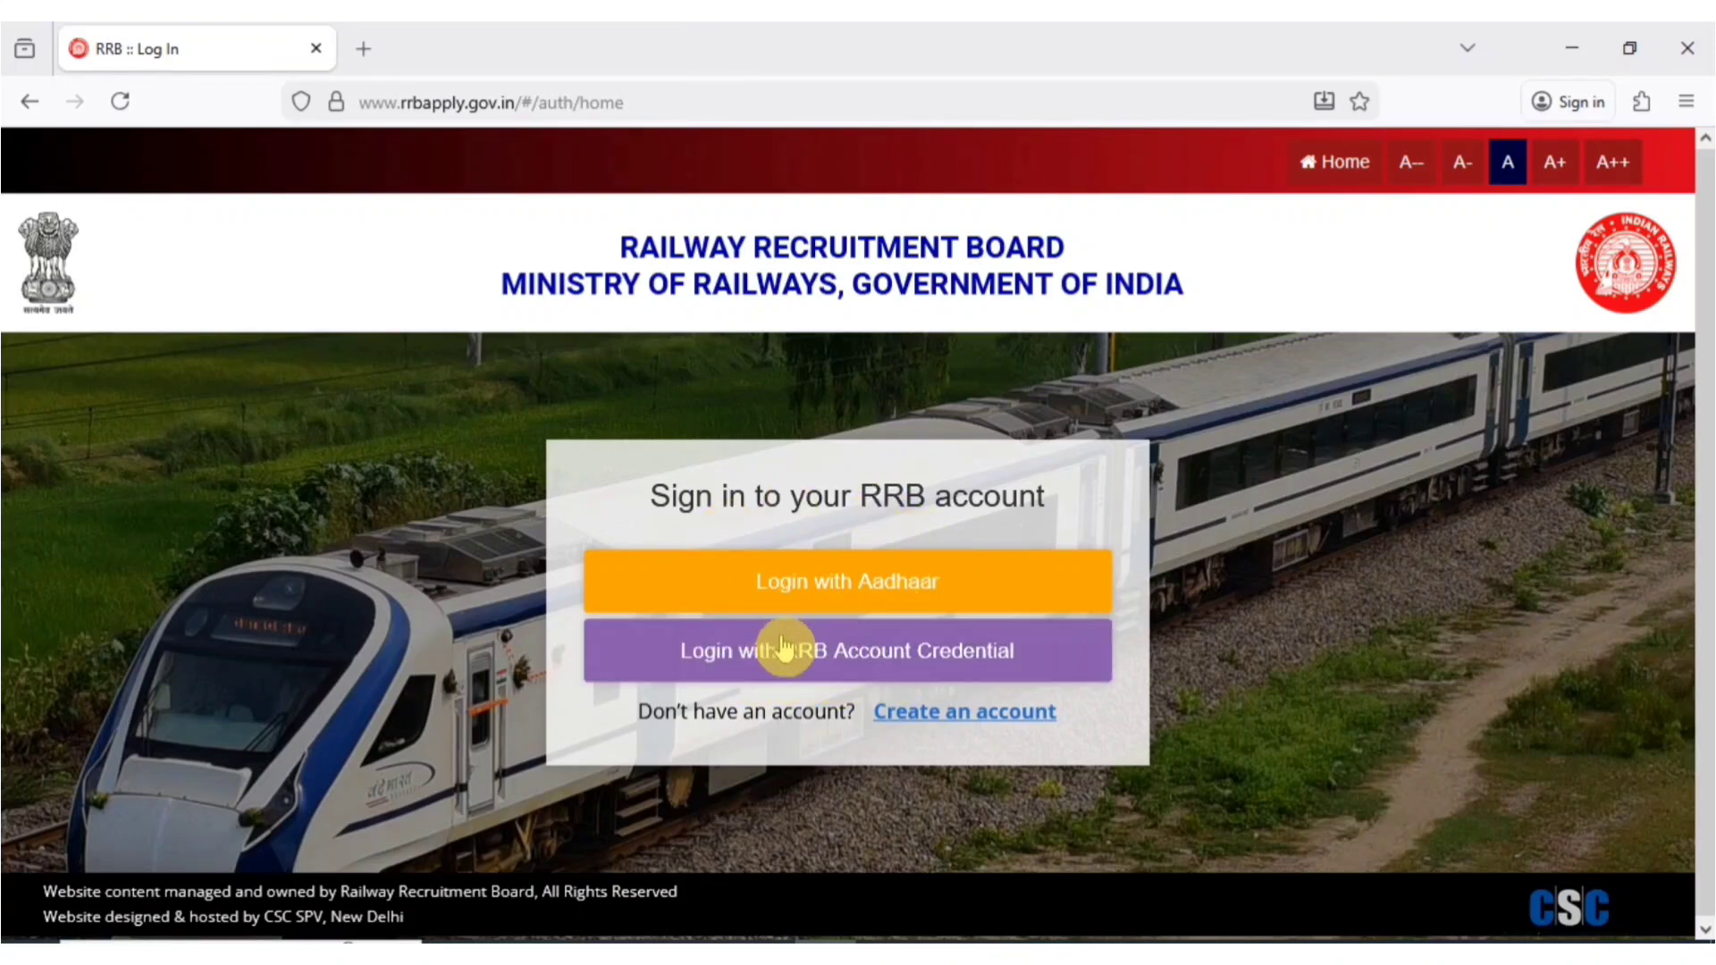
left_click(852, 653)
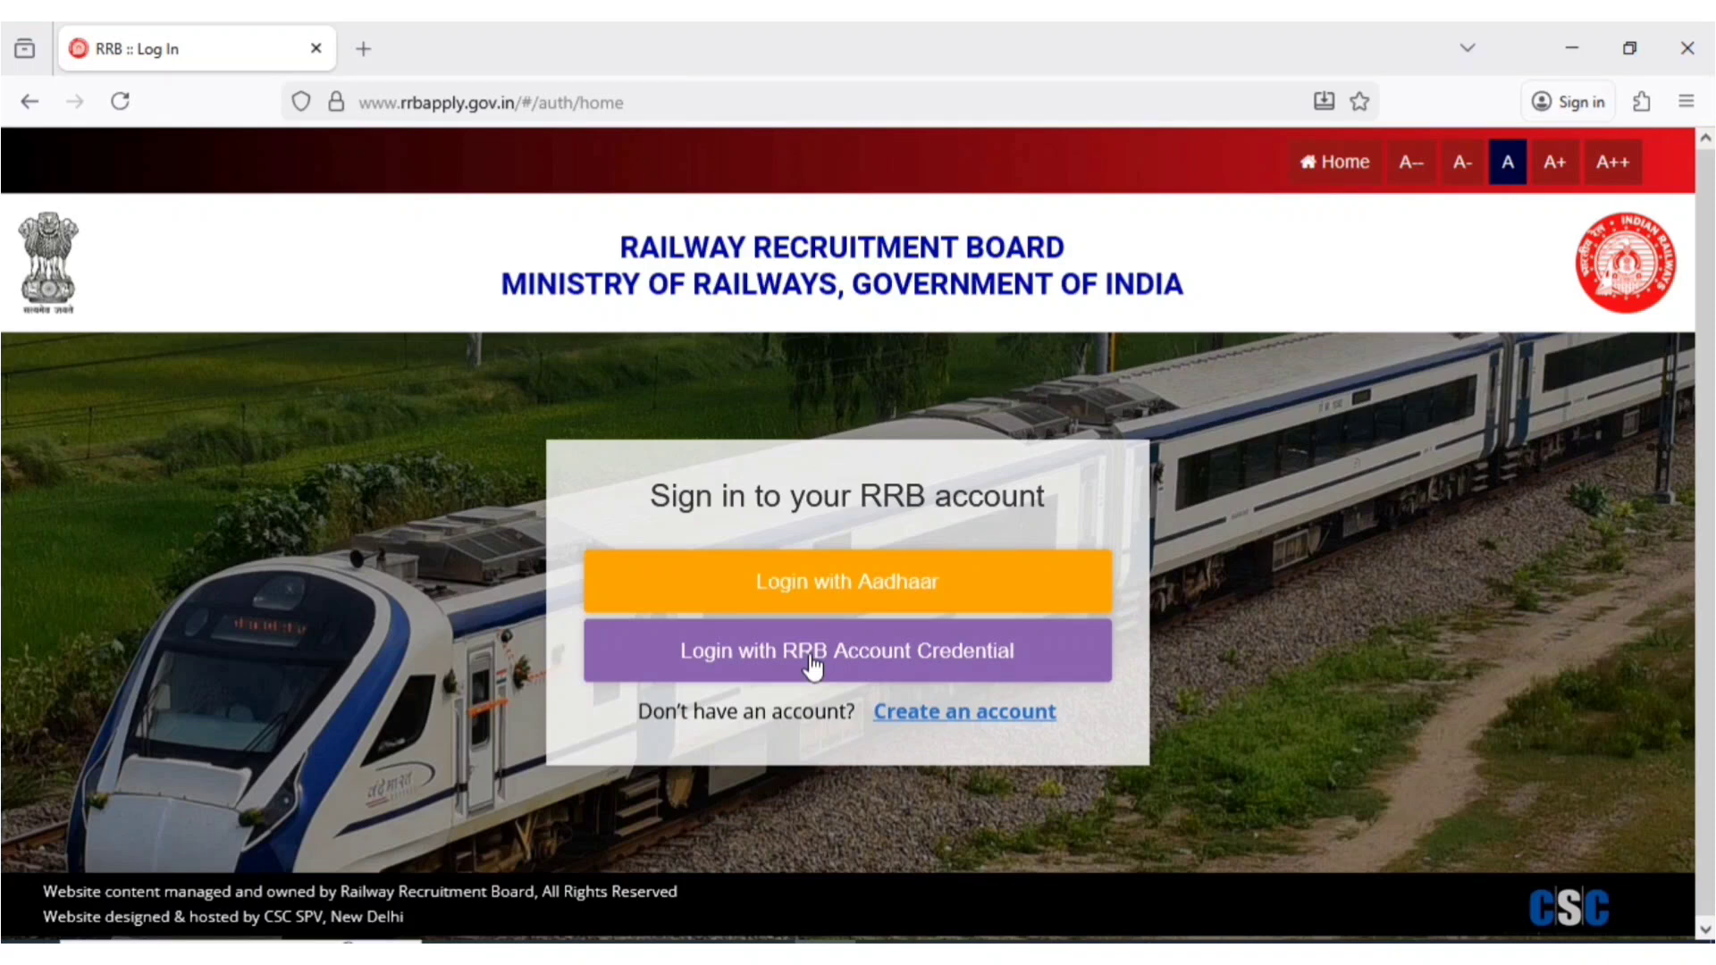
left_click(920, 713)
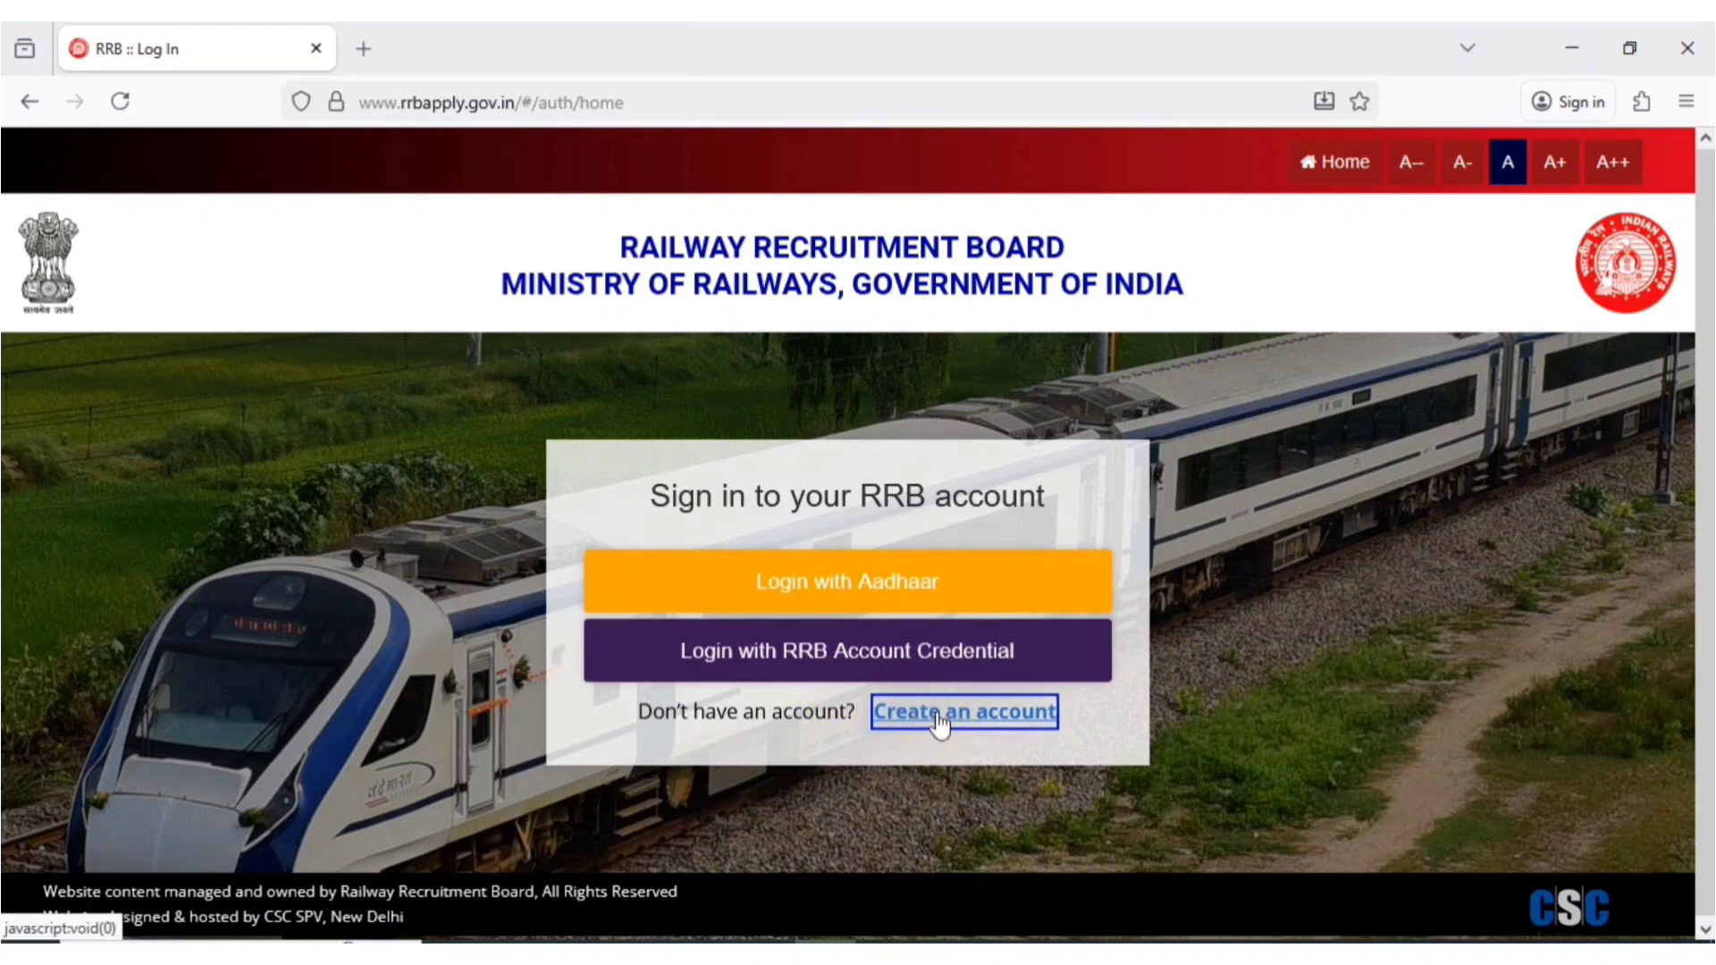
- Open the registration form, dismiss the note, set nationality to India and enter the full name twice
left_click(938, 723)
left_click(938, 715)
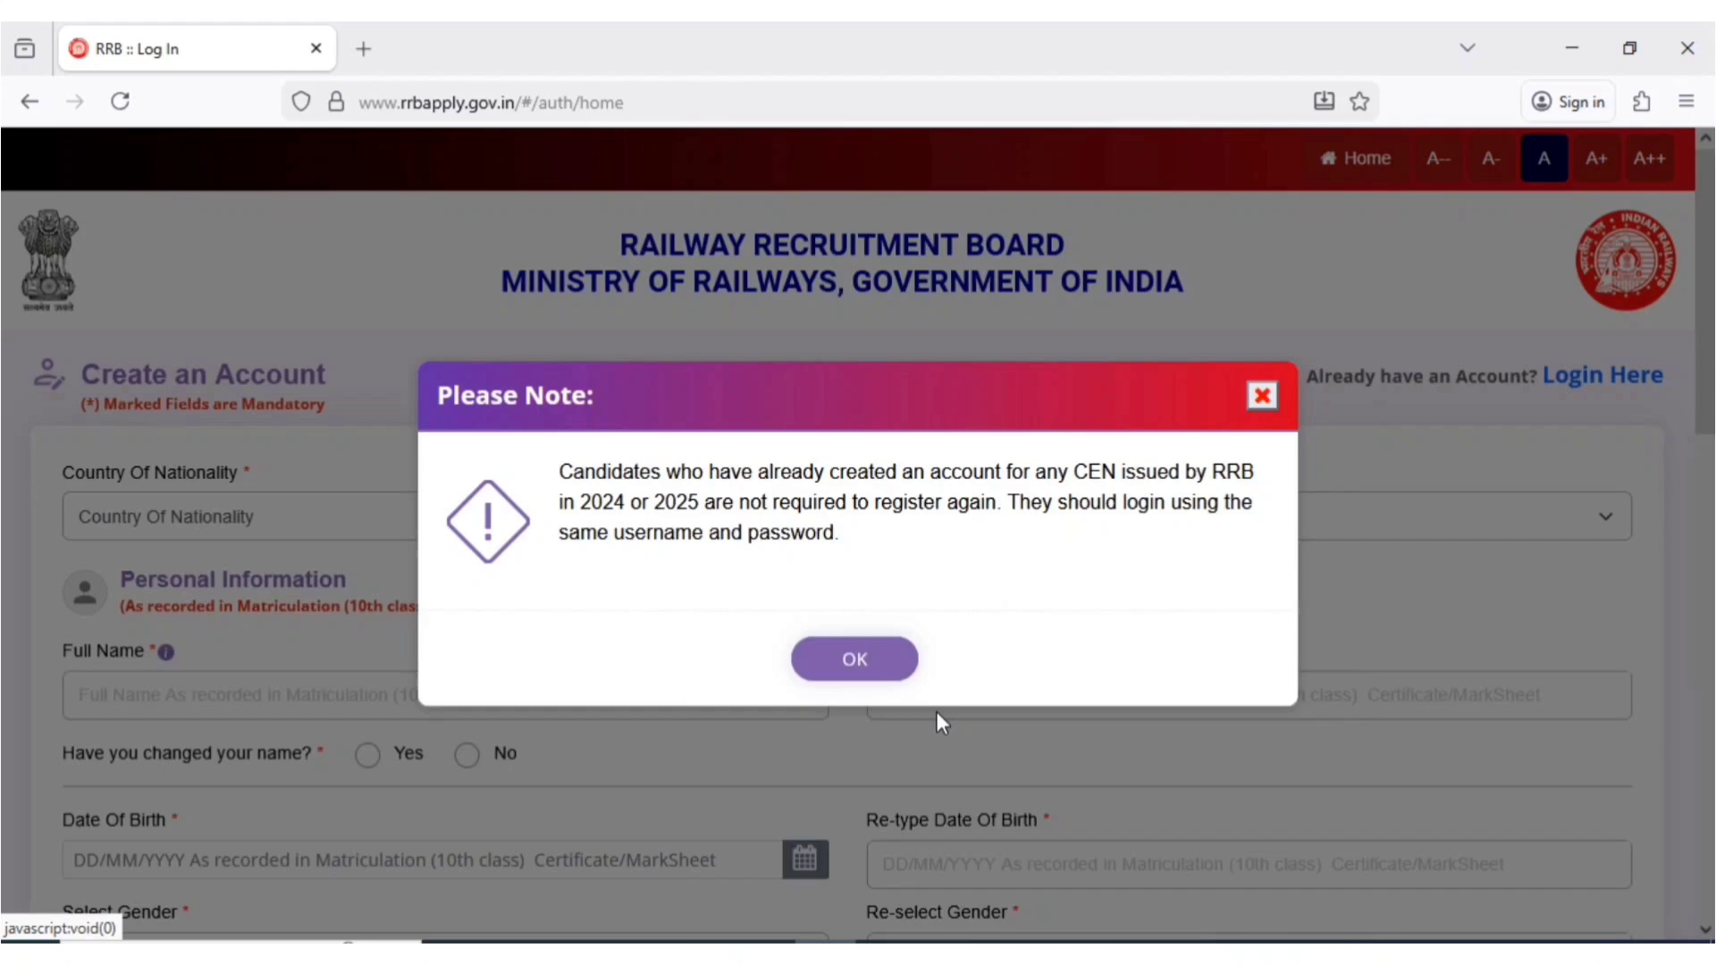
left_click(885, 662)
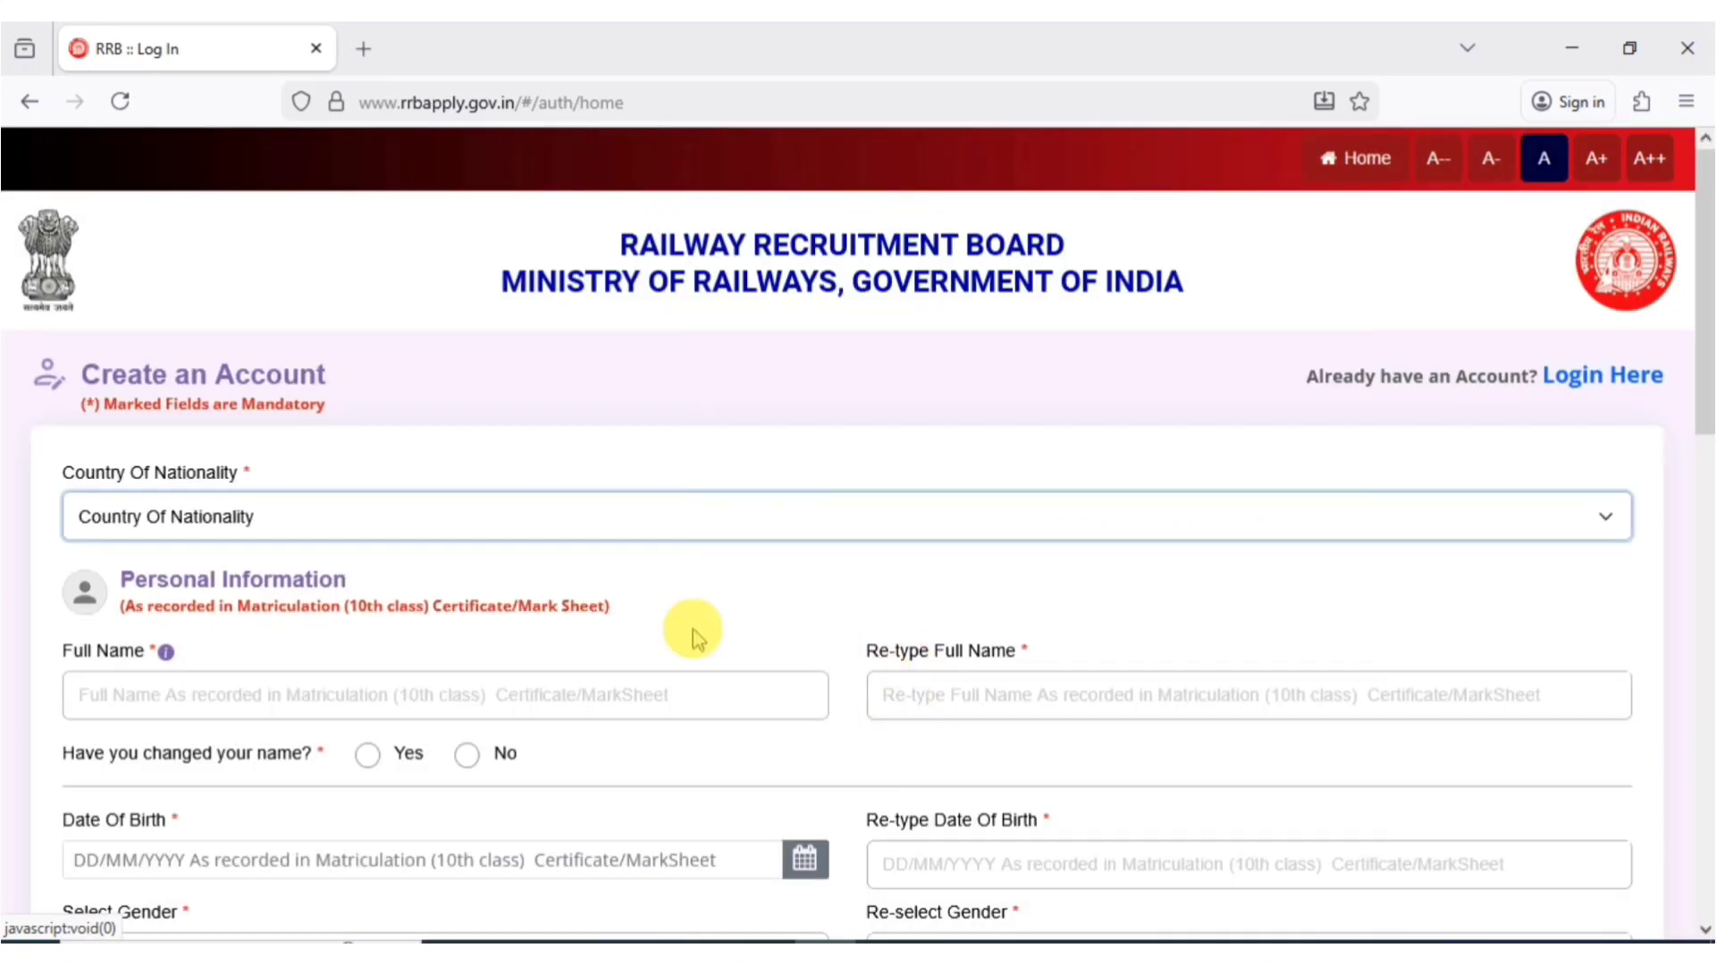
left_click(302, 514)
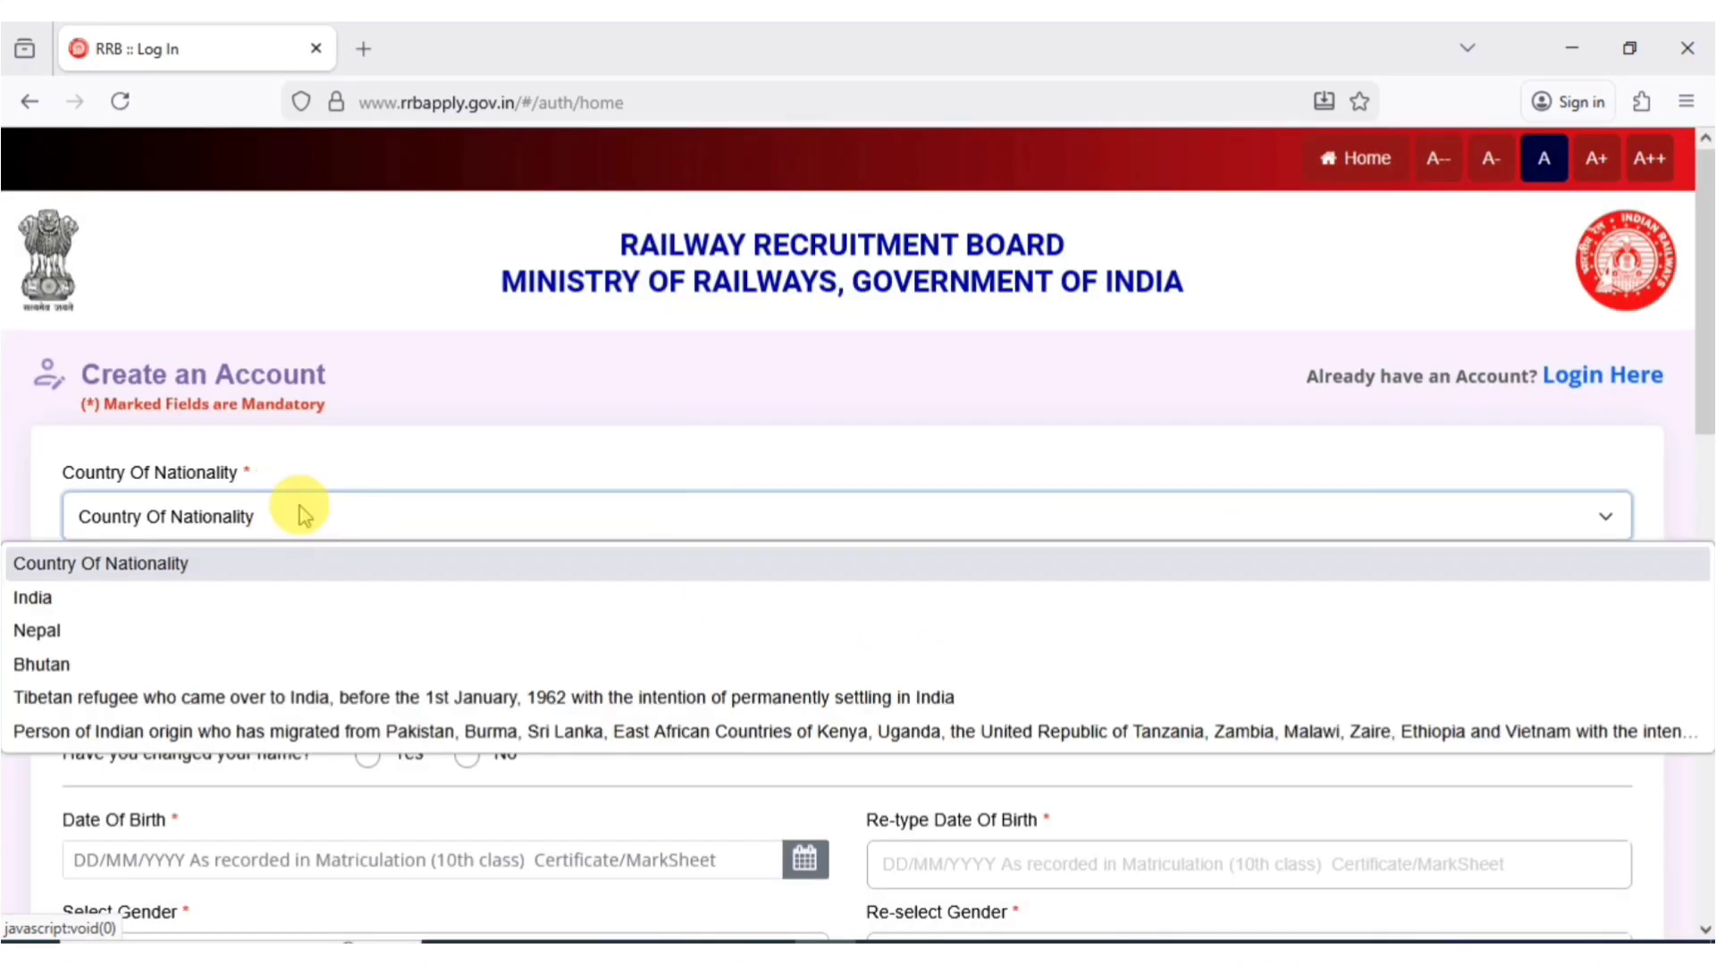
left_click(73, 607)
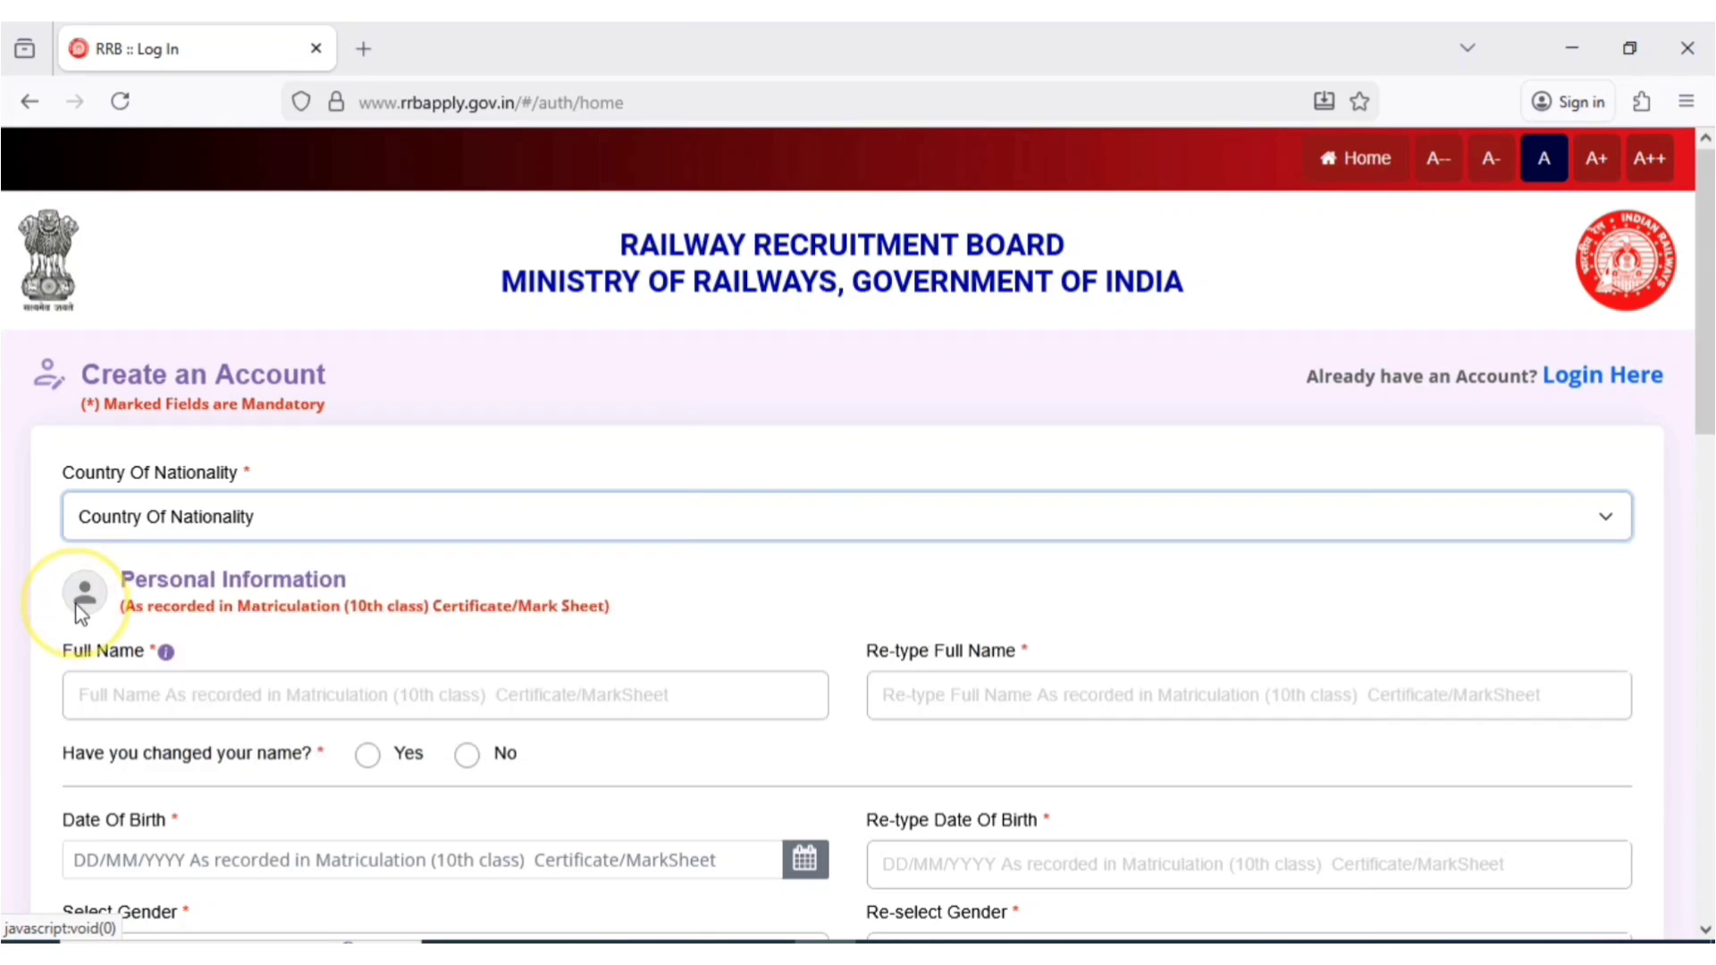
left_click(149, 715)
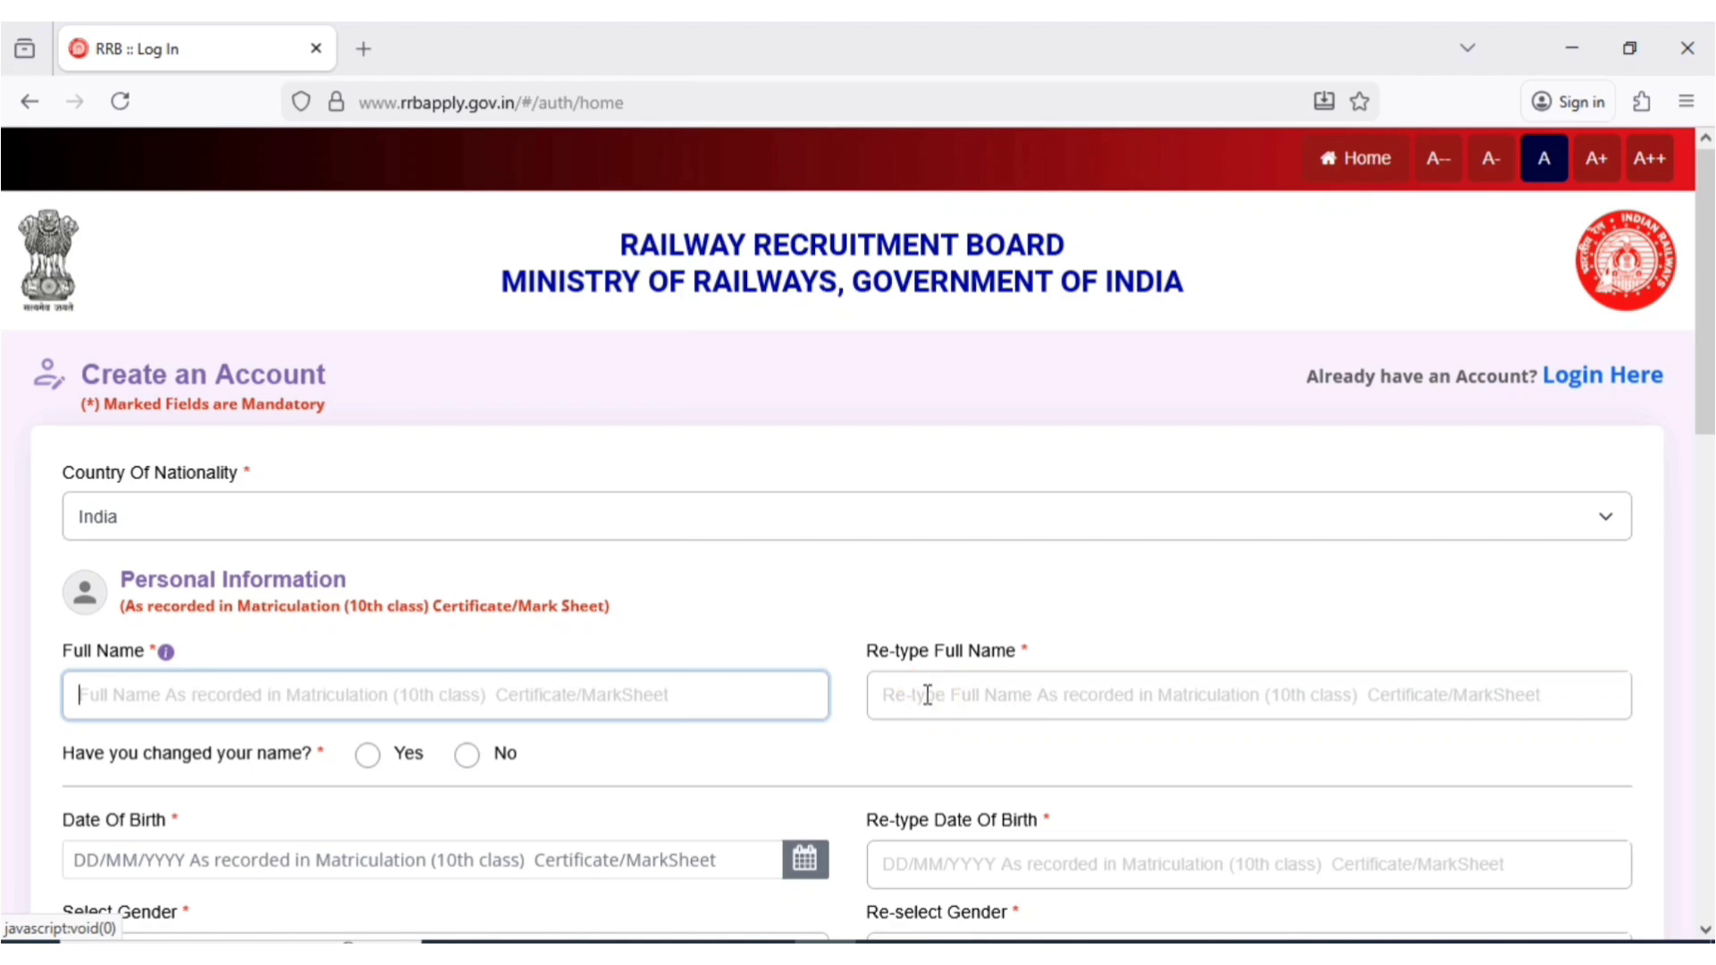
type("KAJAL")
left_click(927, 695)
type("KAJAL")
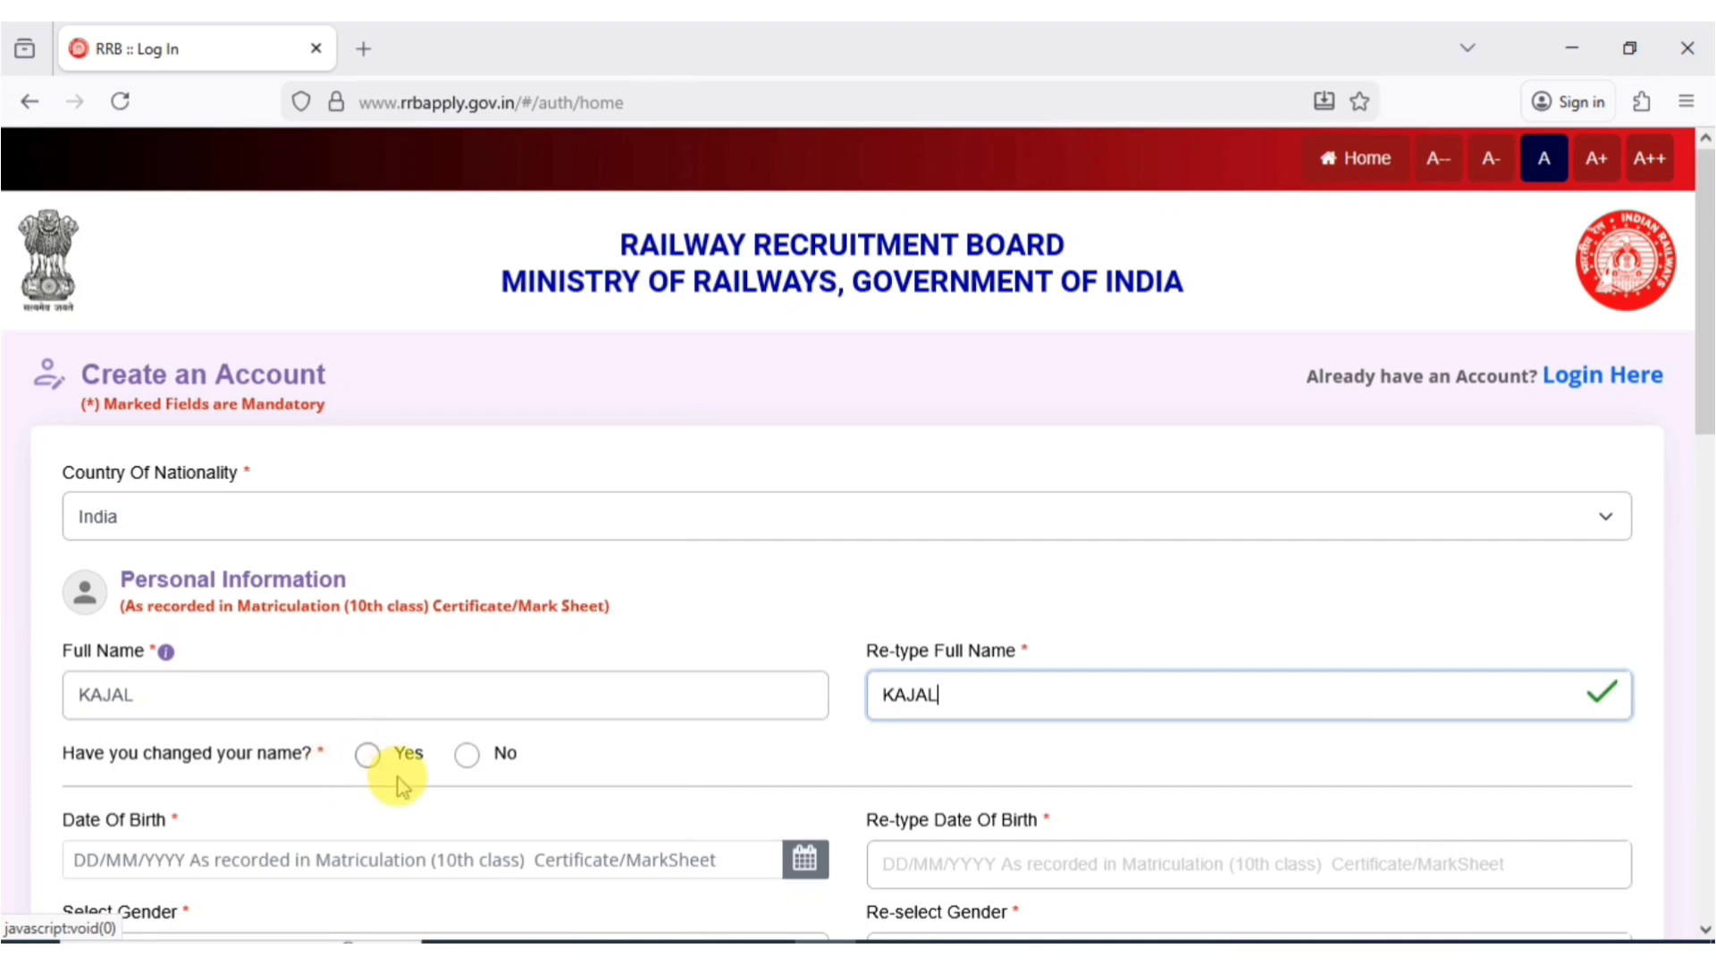
- Answer no name change, set and confirm gender Female, and enter the father's and mother's names
left_click(466, 758)
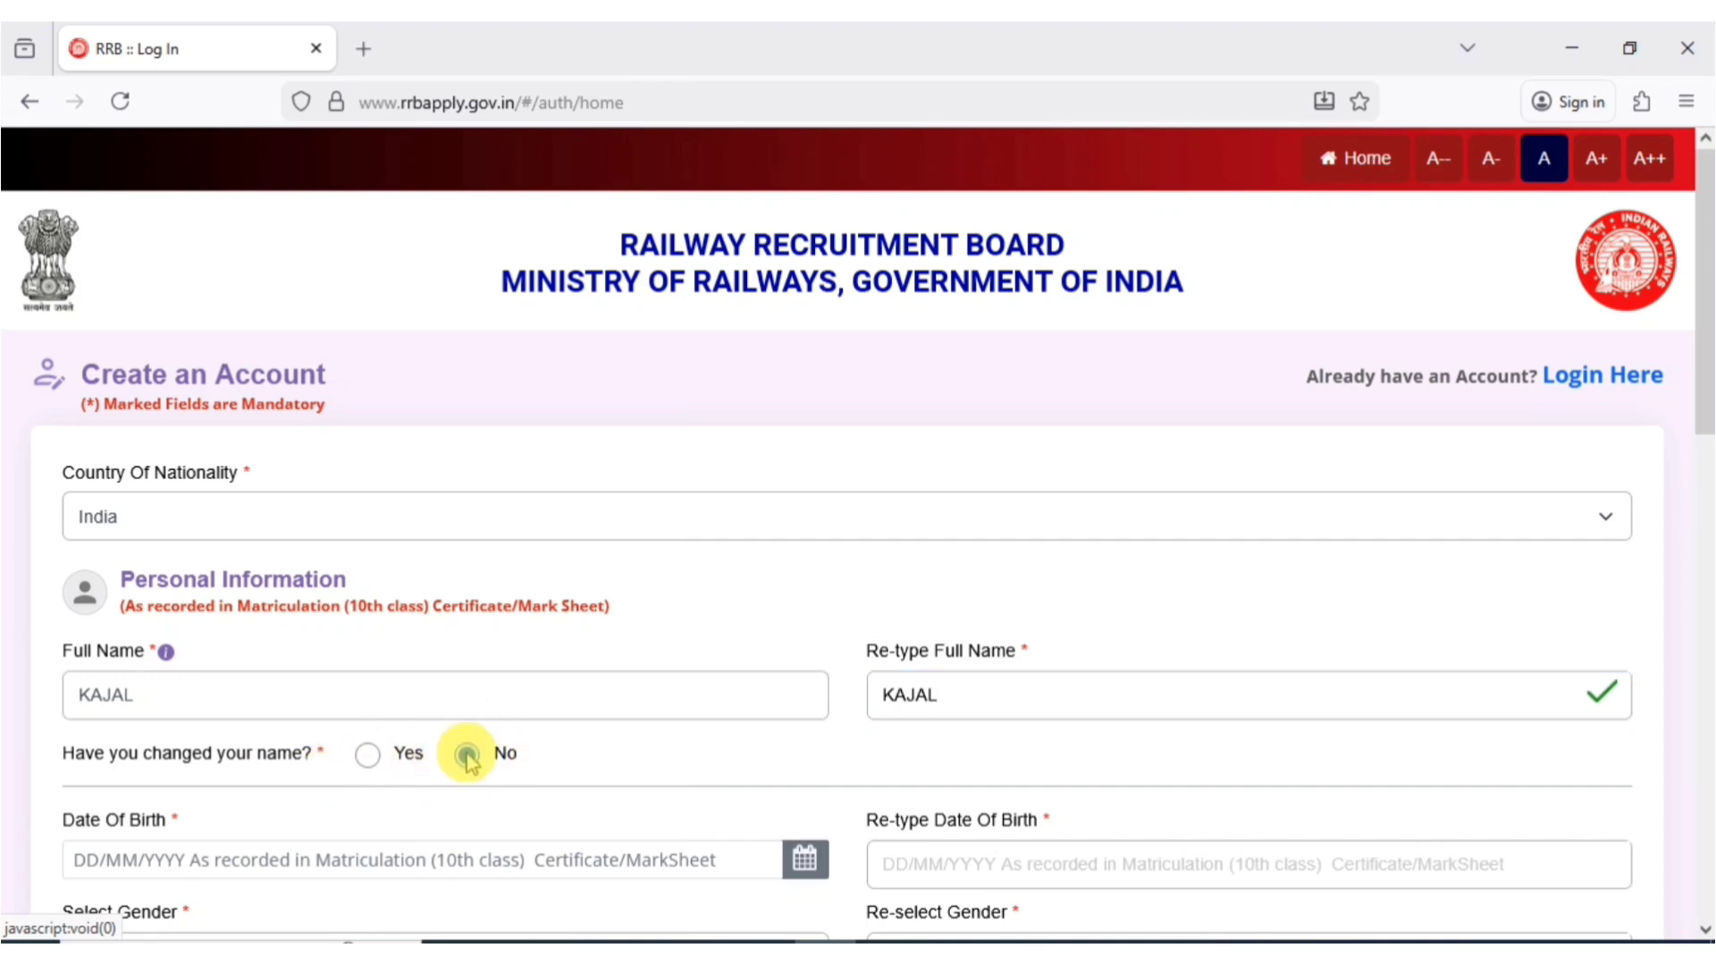
scroll(644, 525, "down", 3)
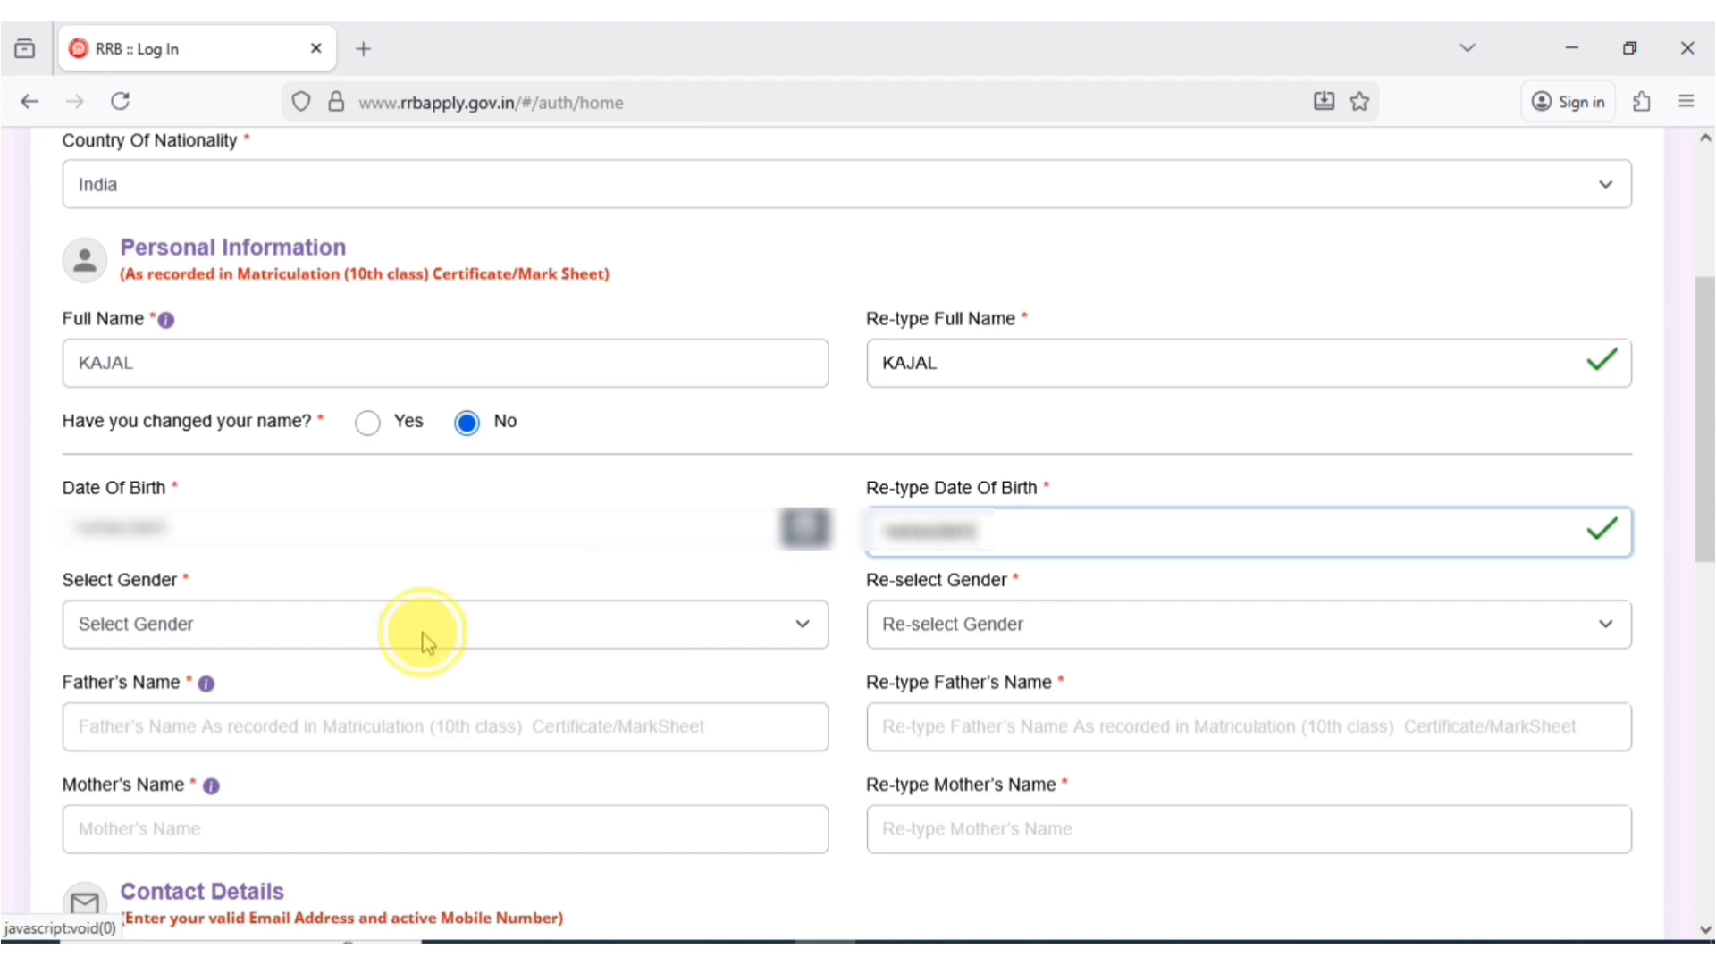
left_click(422, 635)
left_click(201, 736)
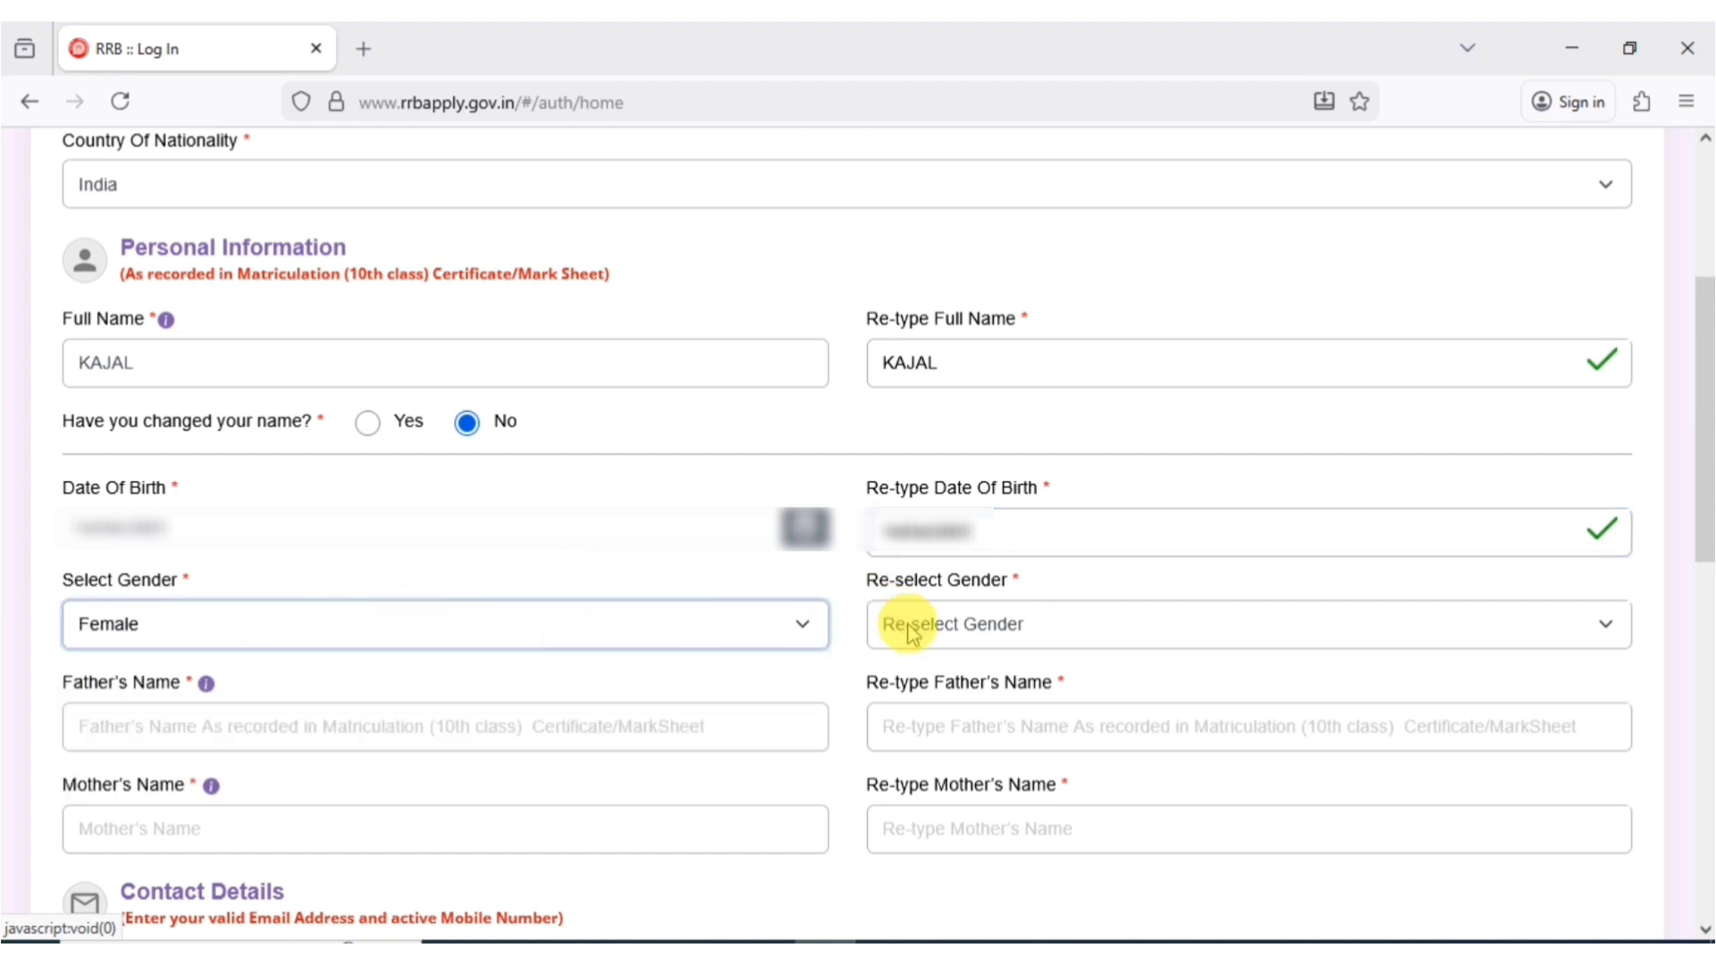
left_click(912, 636)
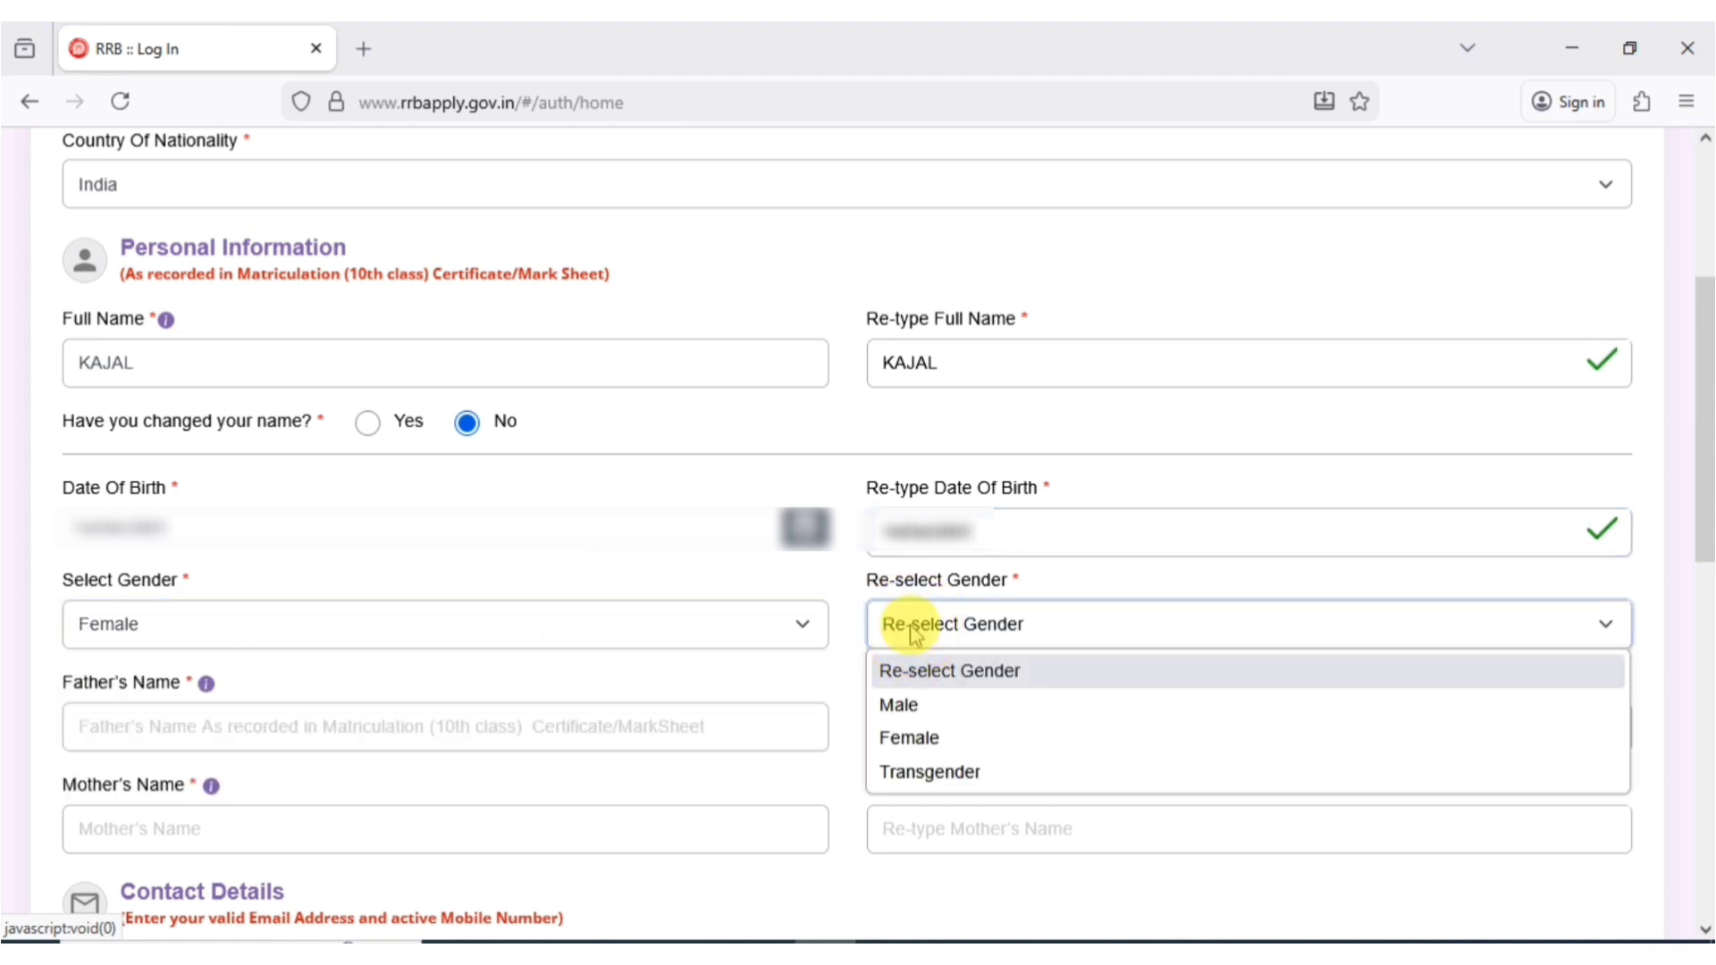
left_click(910, 741)
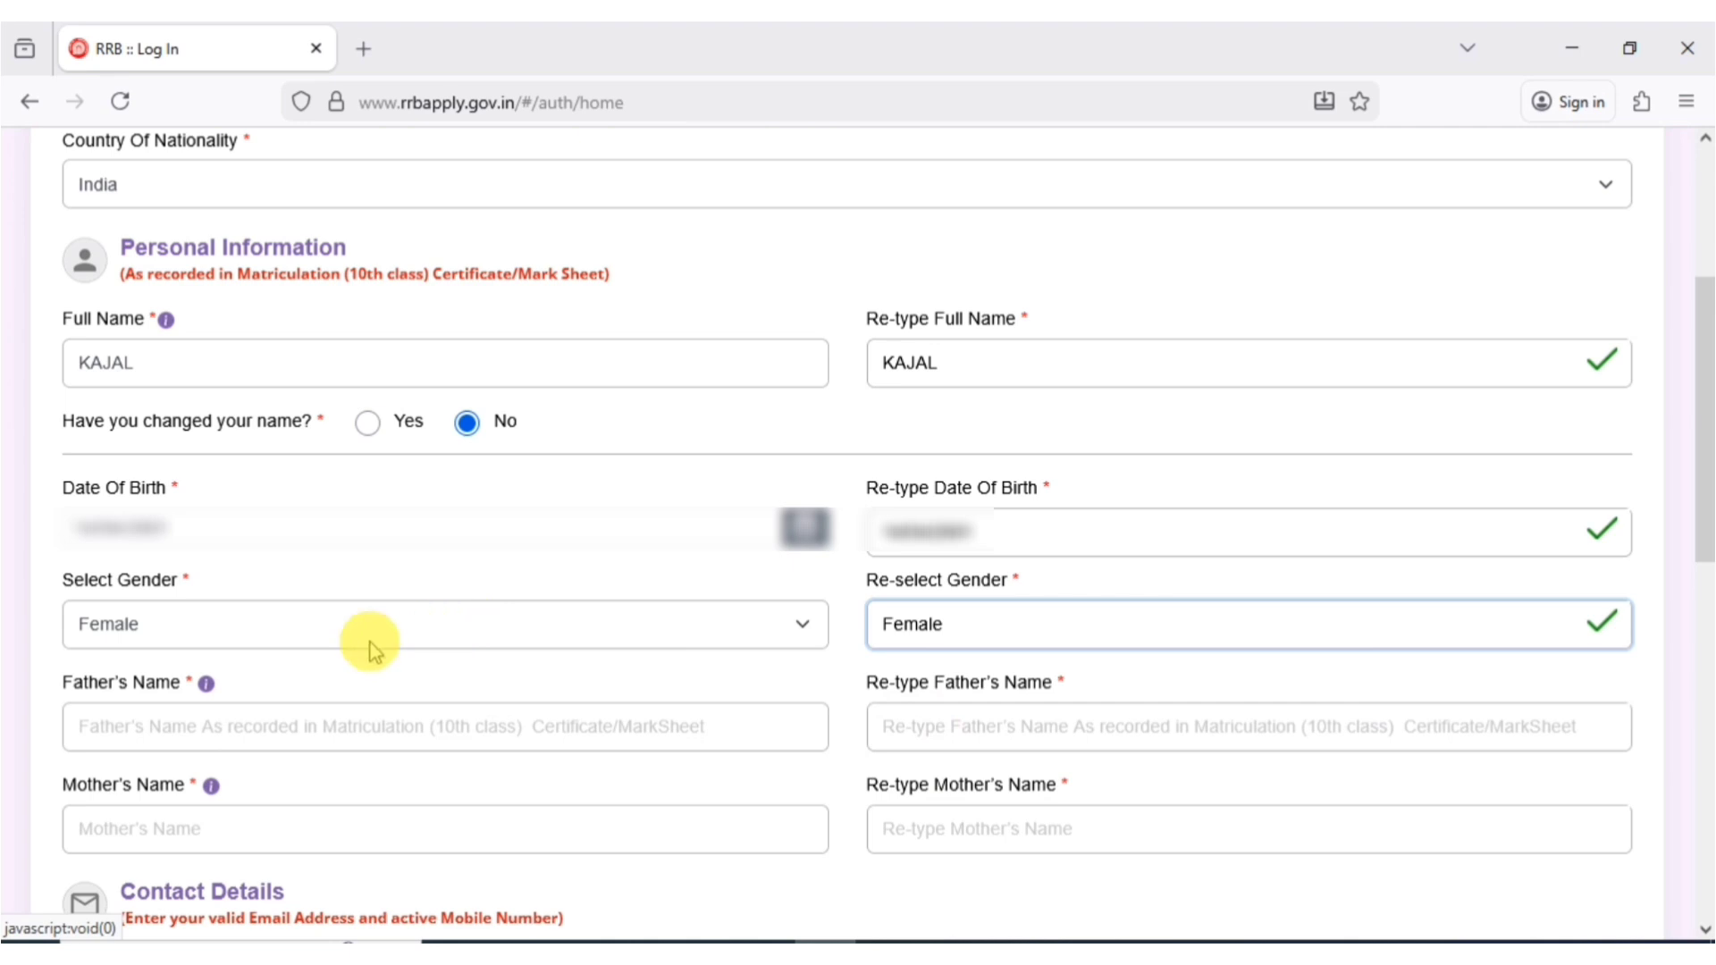
left_click(180, 725)
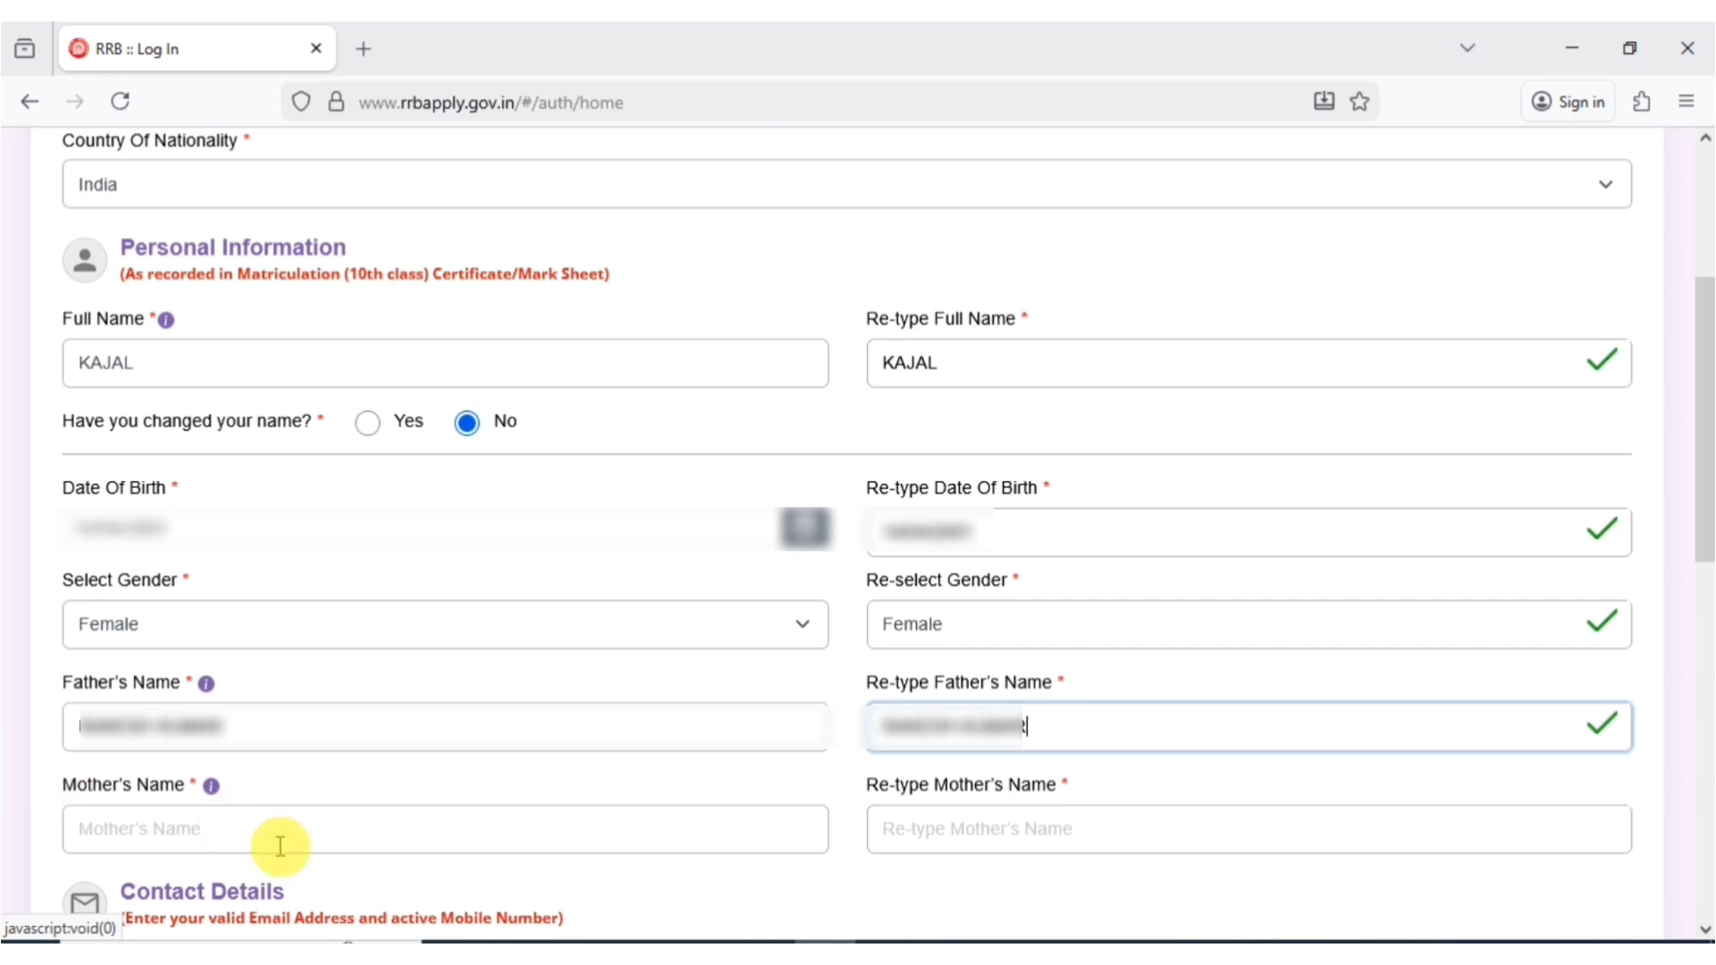
left_click(422, 822)
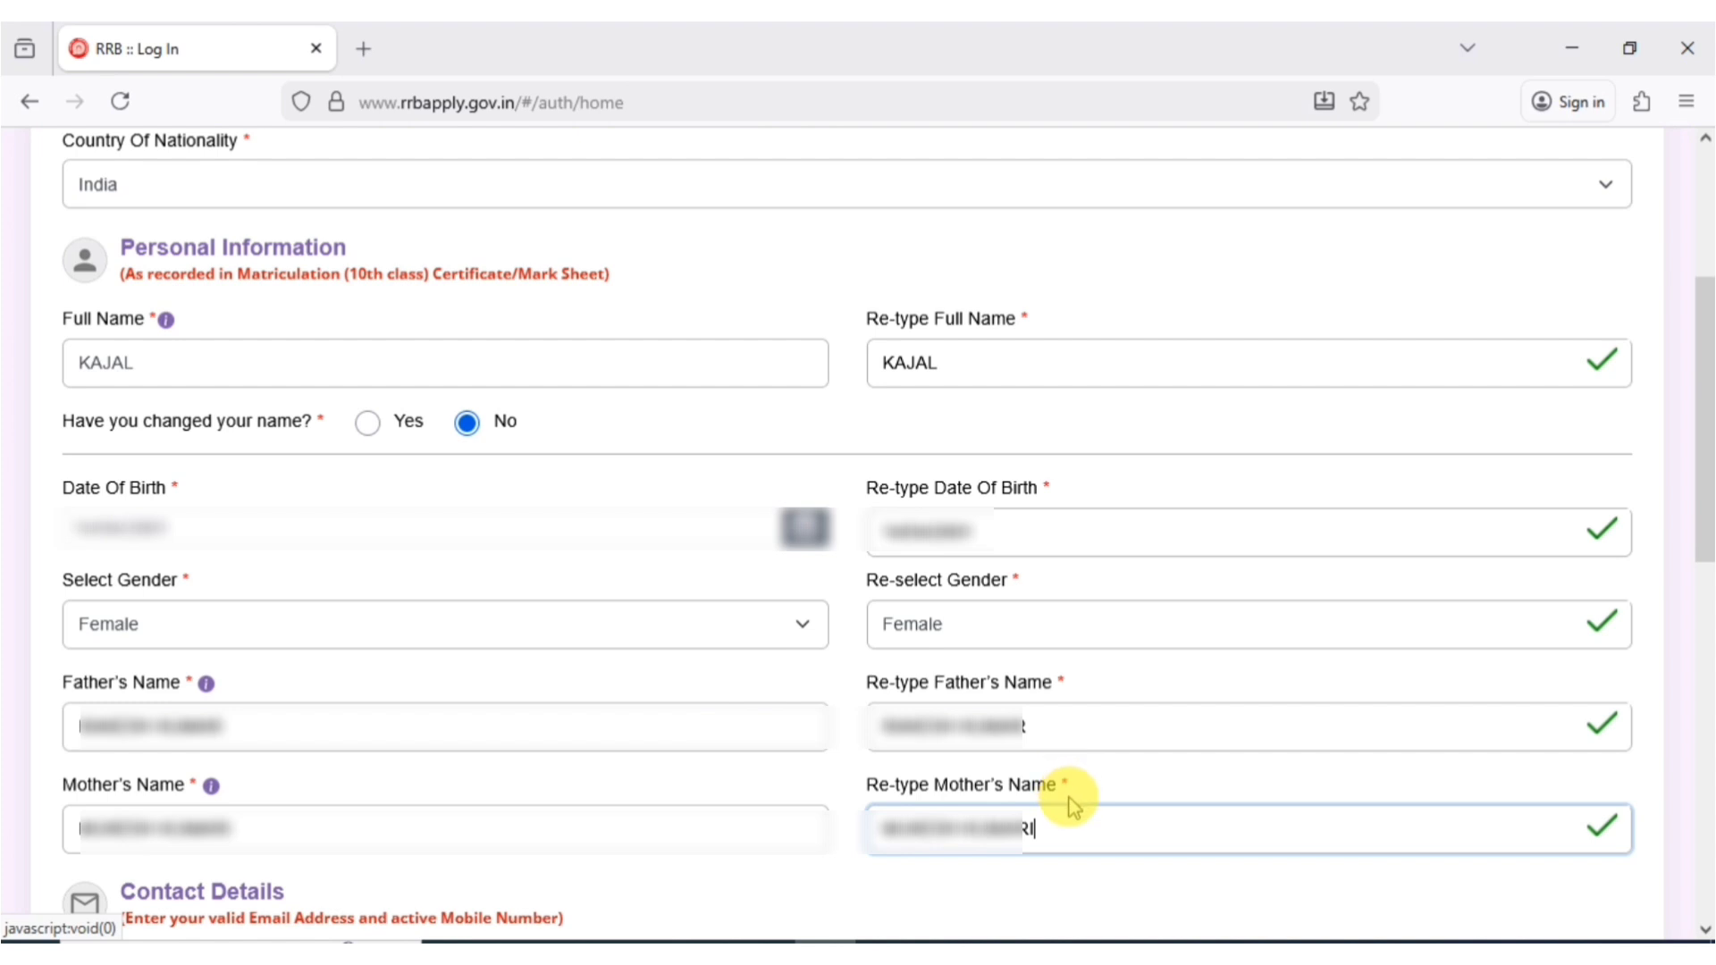
- Enter the email address and mobile number and verify each with its one-time code
left_click_drag(1705, 429, 1700, 429)
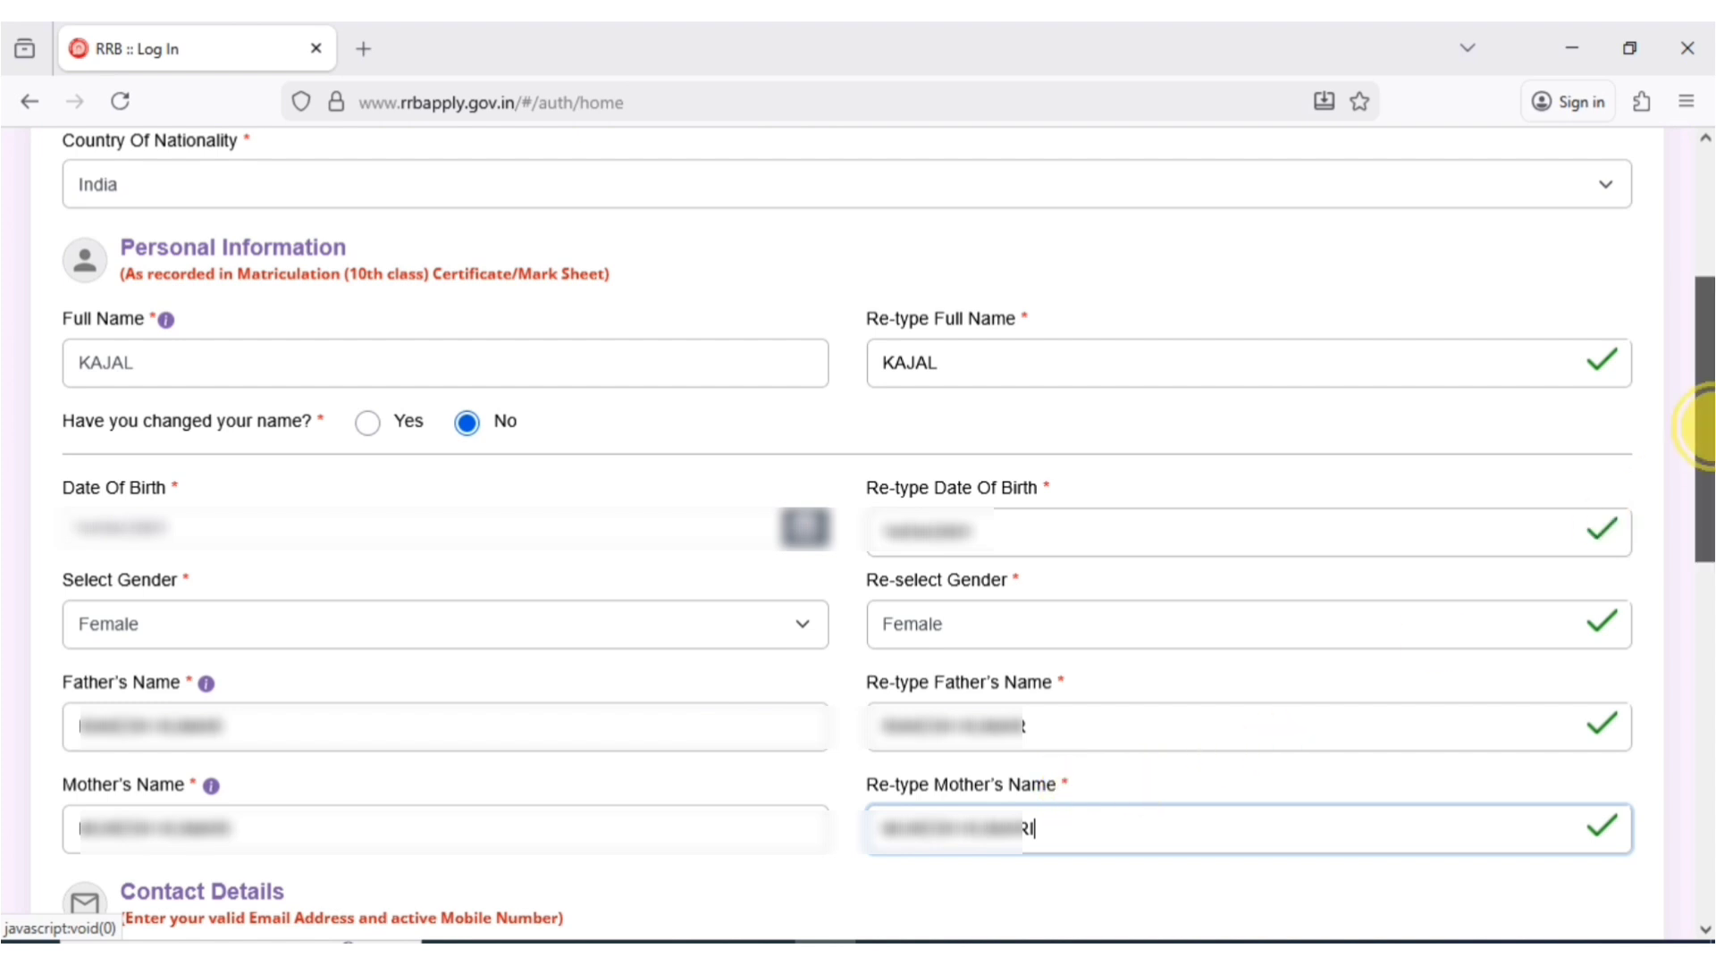
left_click_drag(1700, 429, 1702, 710)
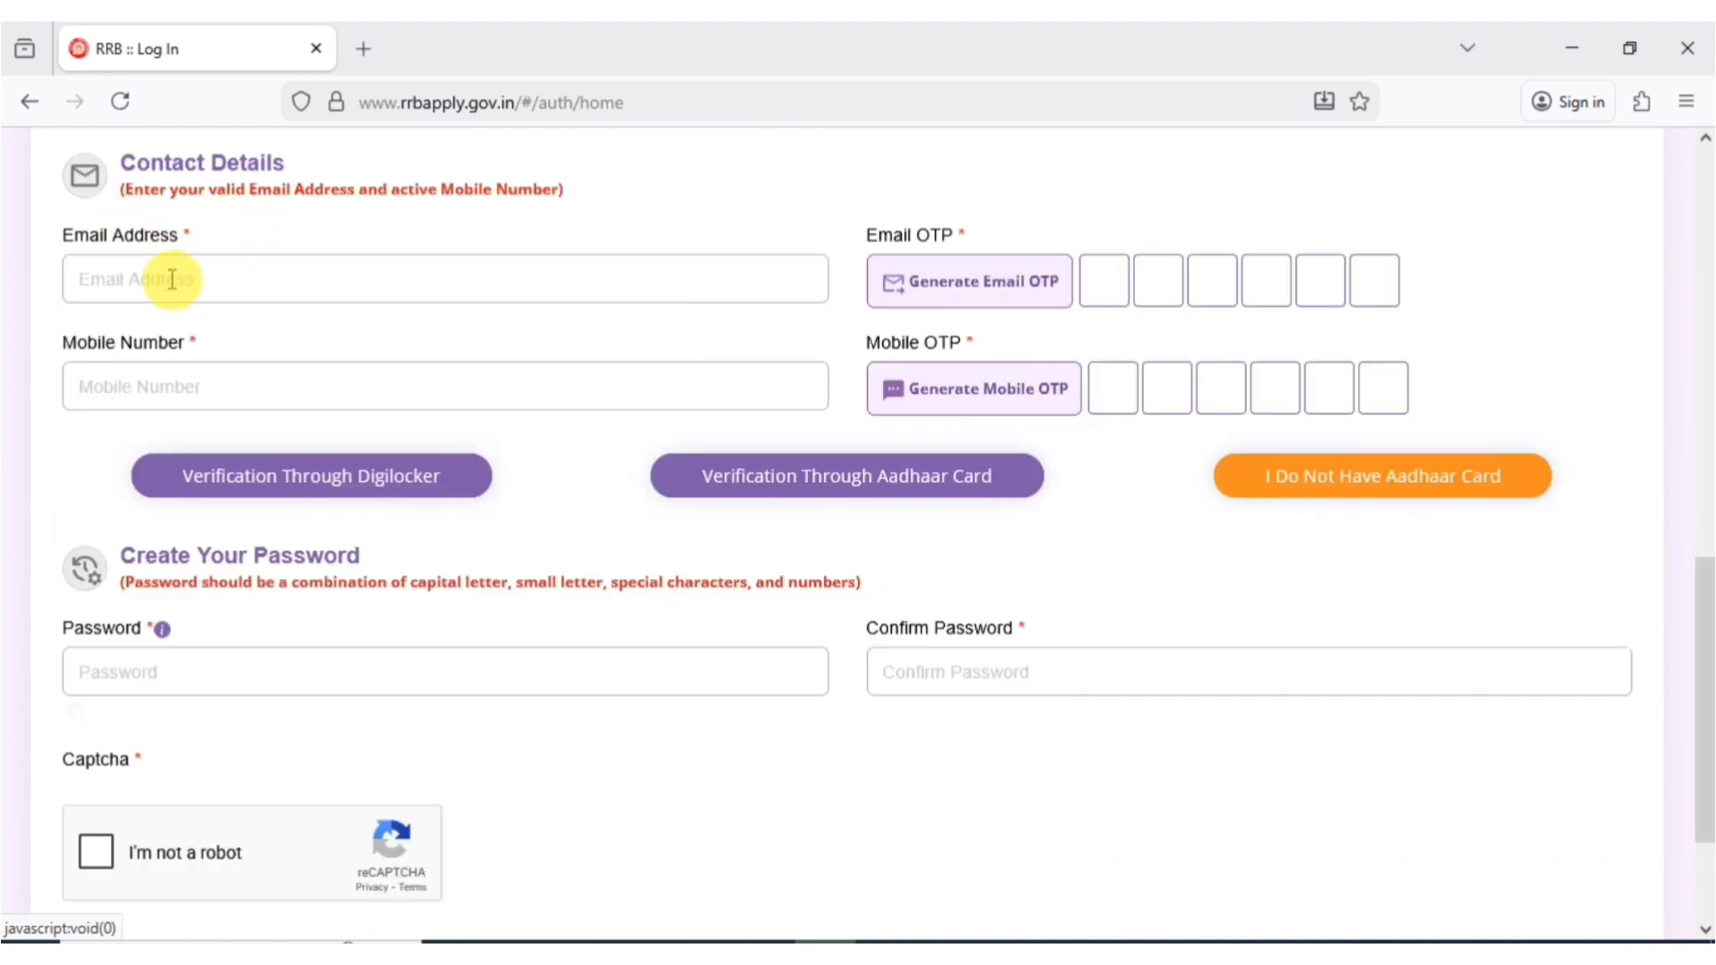
left_click(144, 288)
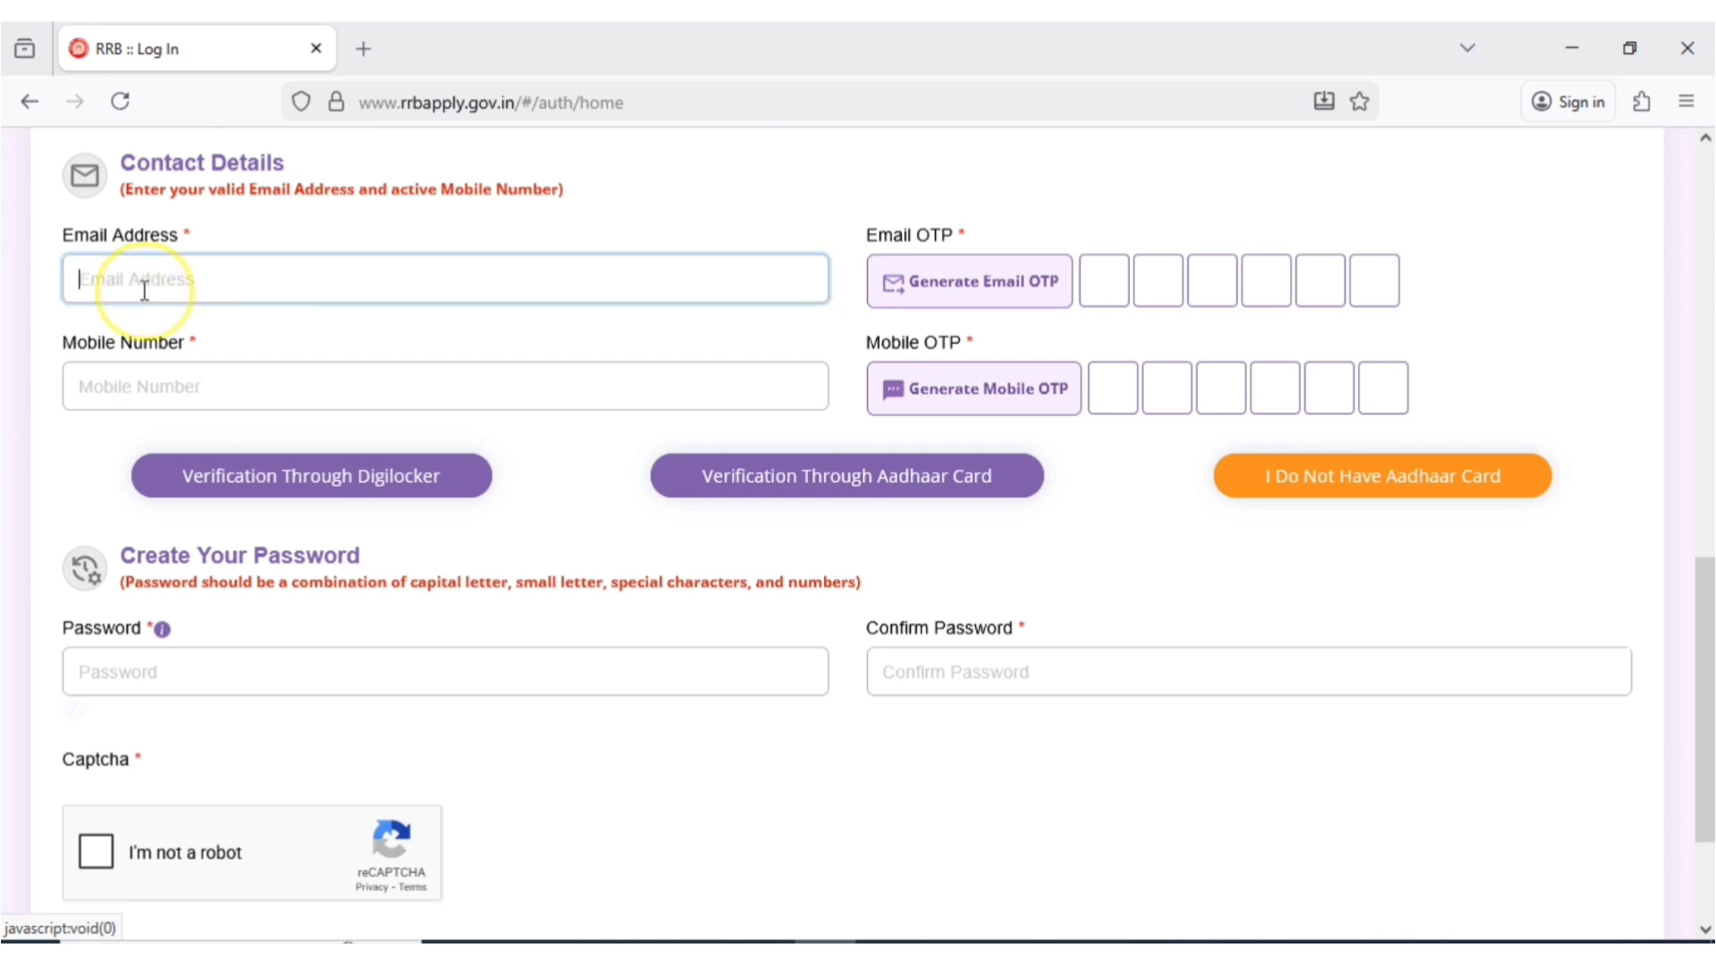
left_click(113, 375)
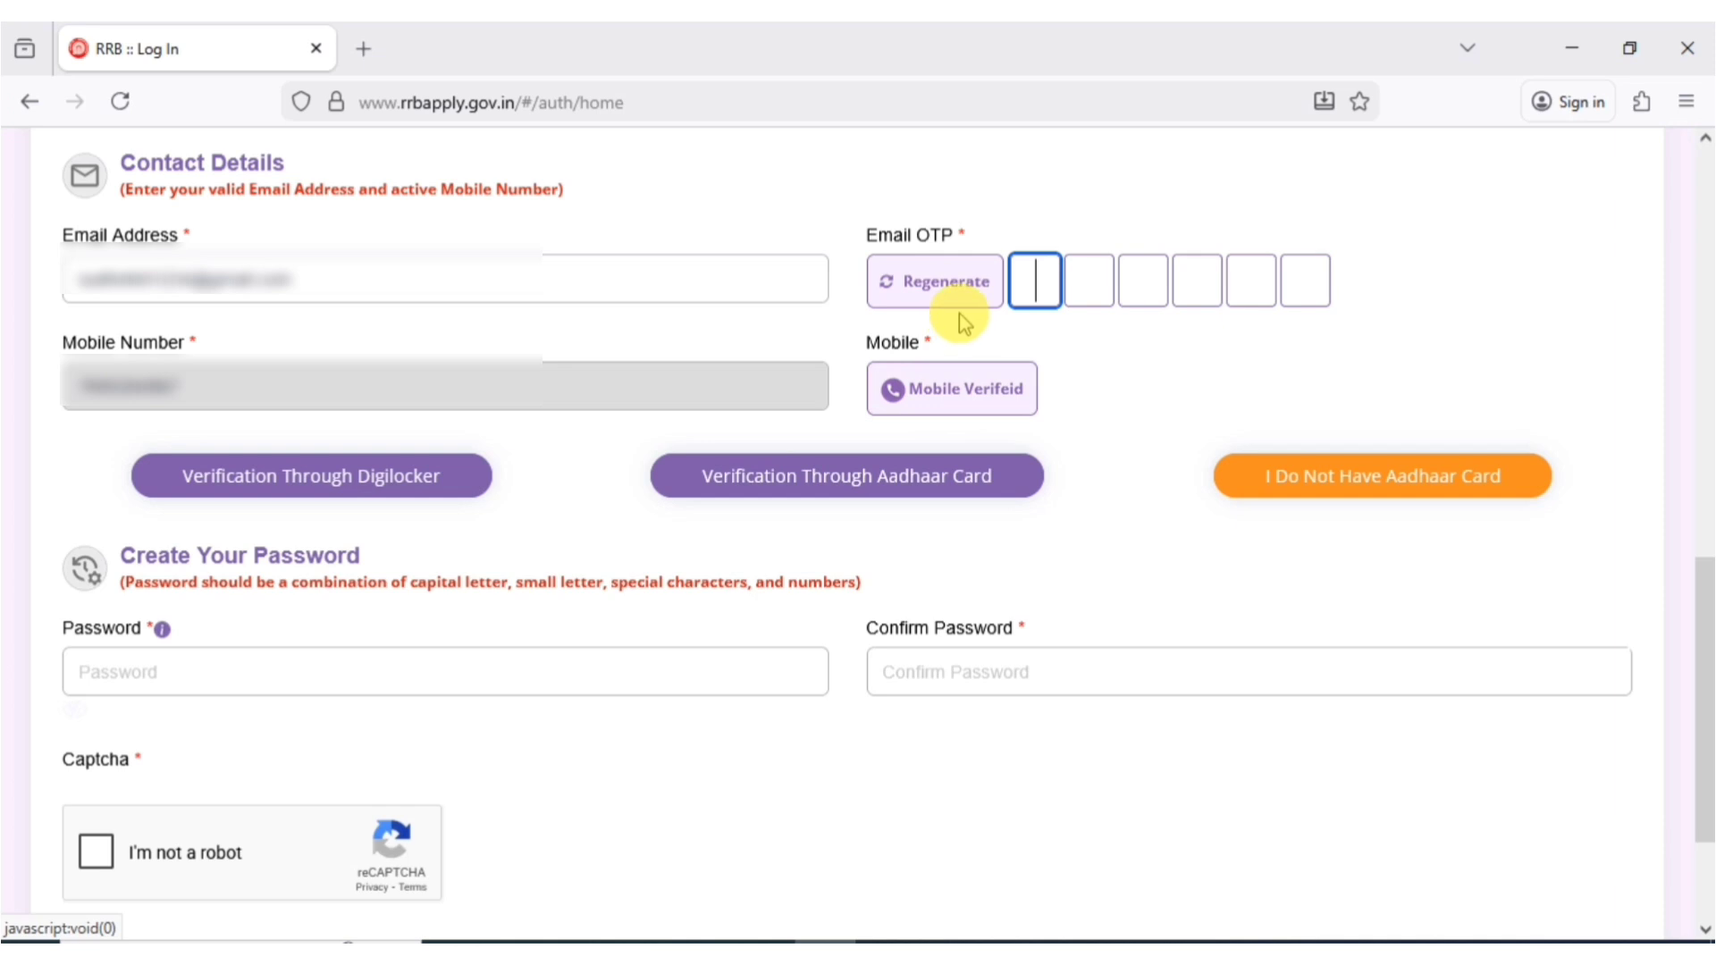
left_click(1036, 280)
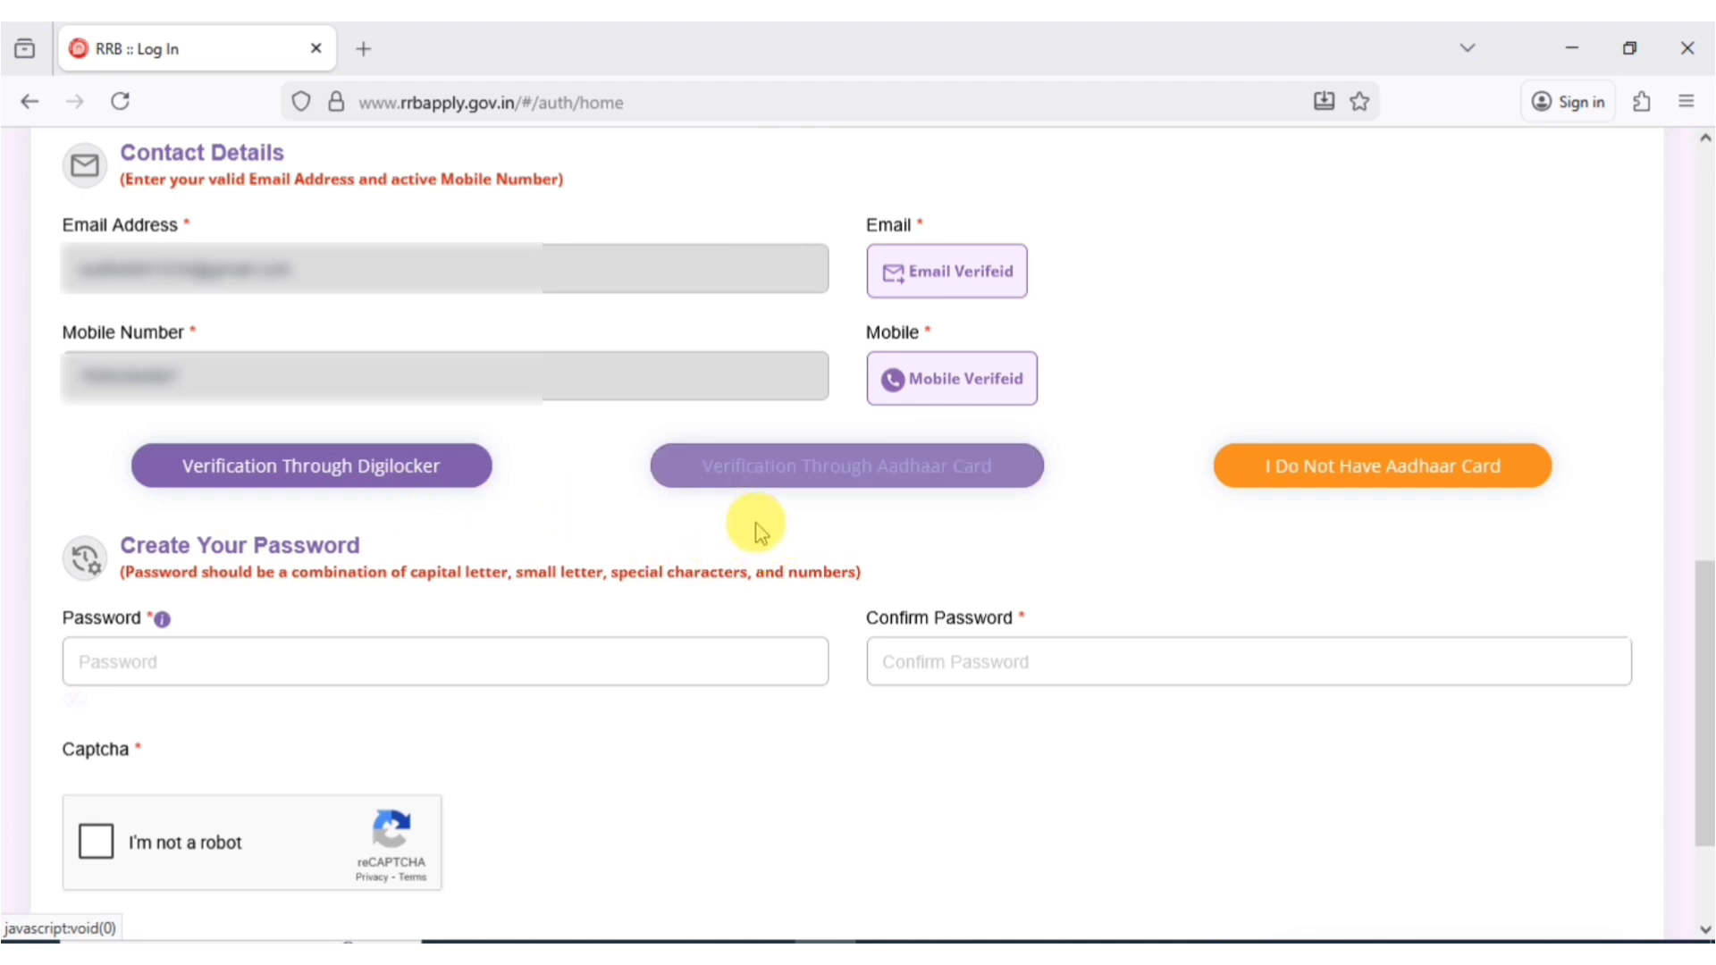
- Choose Aadhaar card verification, paste the Aadhaar number, accept consent, and verify it with the Aadhaar OTP
left_click(814, 487)
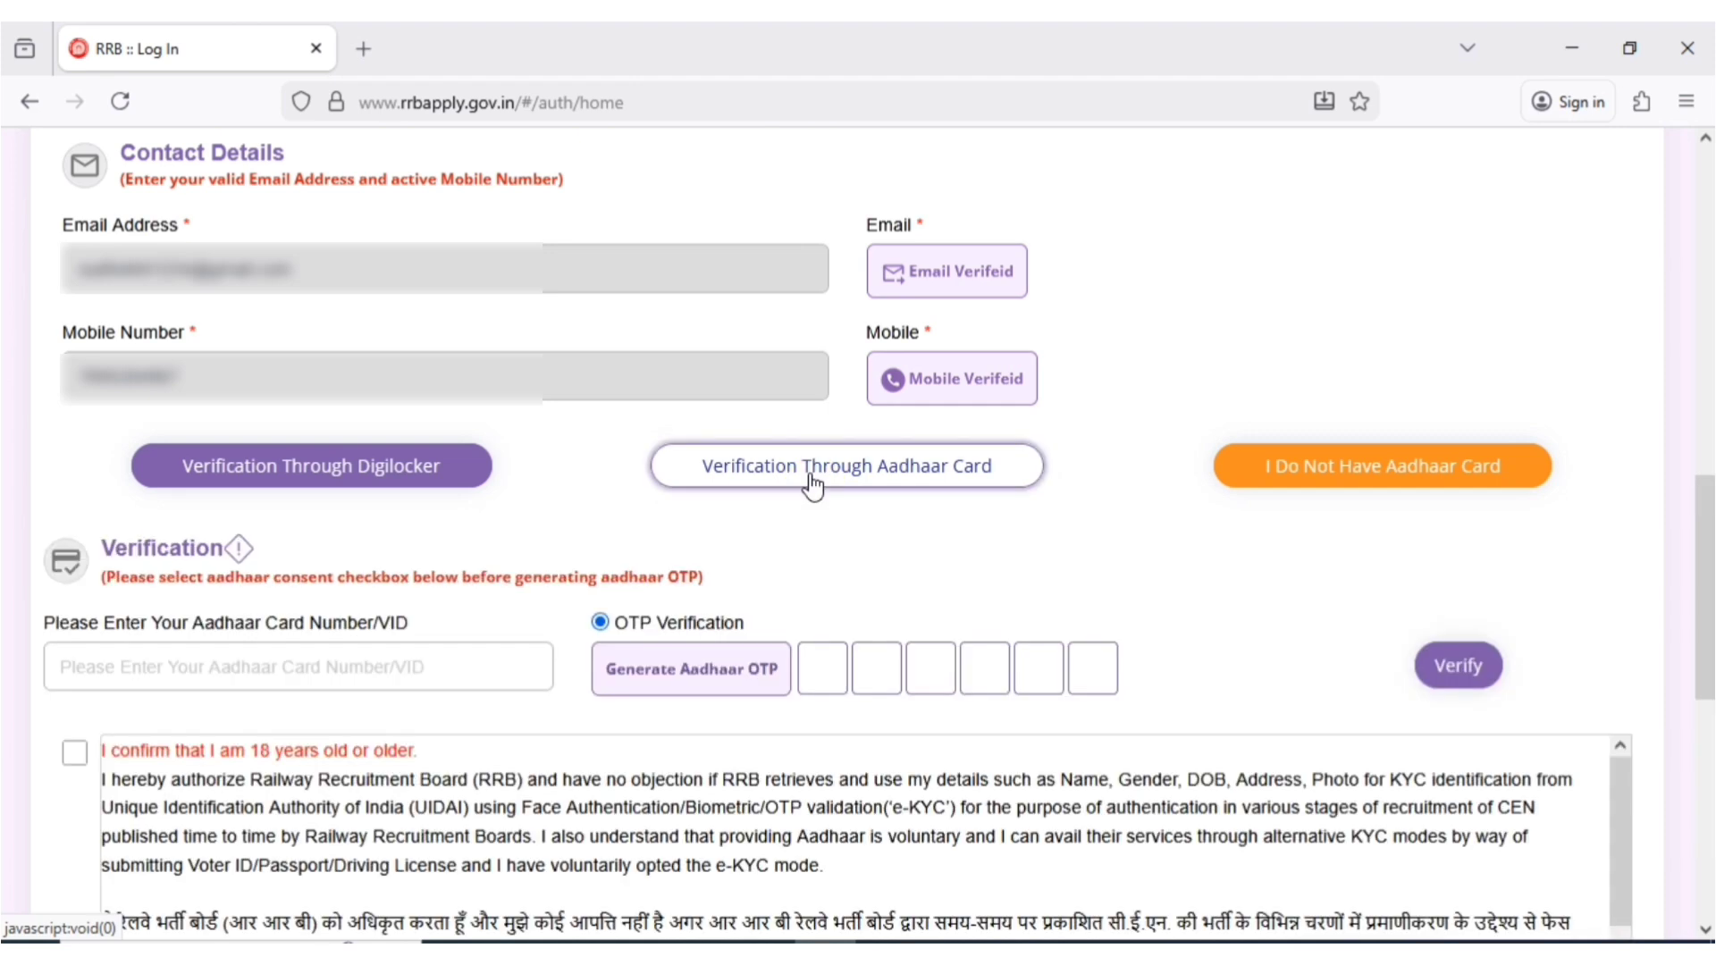
left_click(326, 658)
key("ctrl+v")
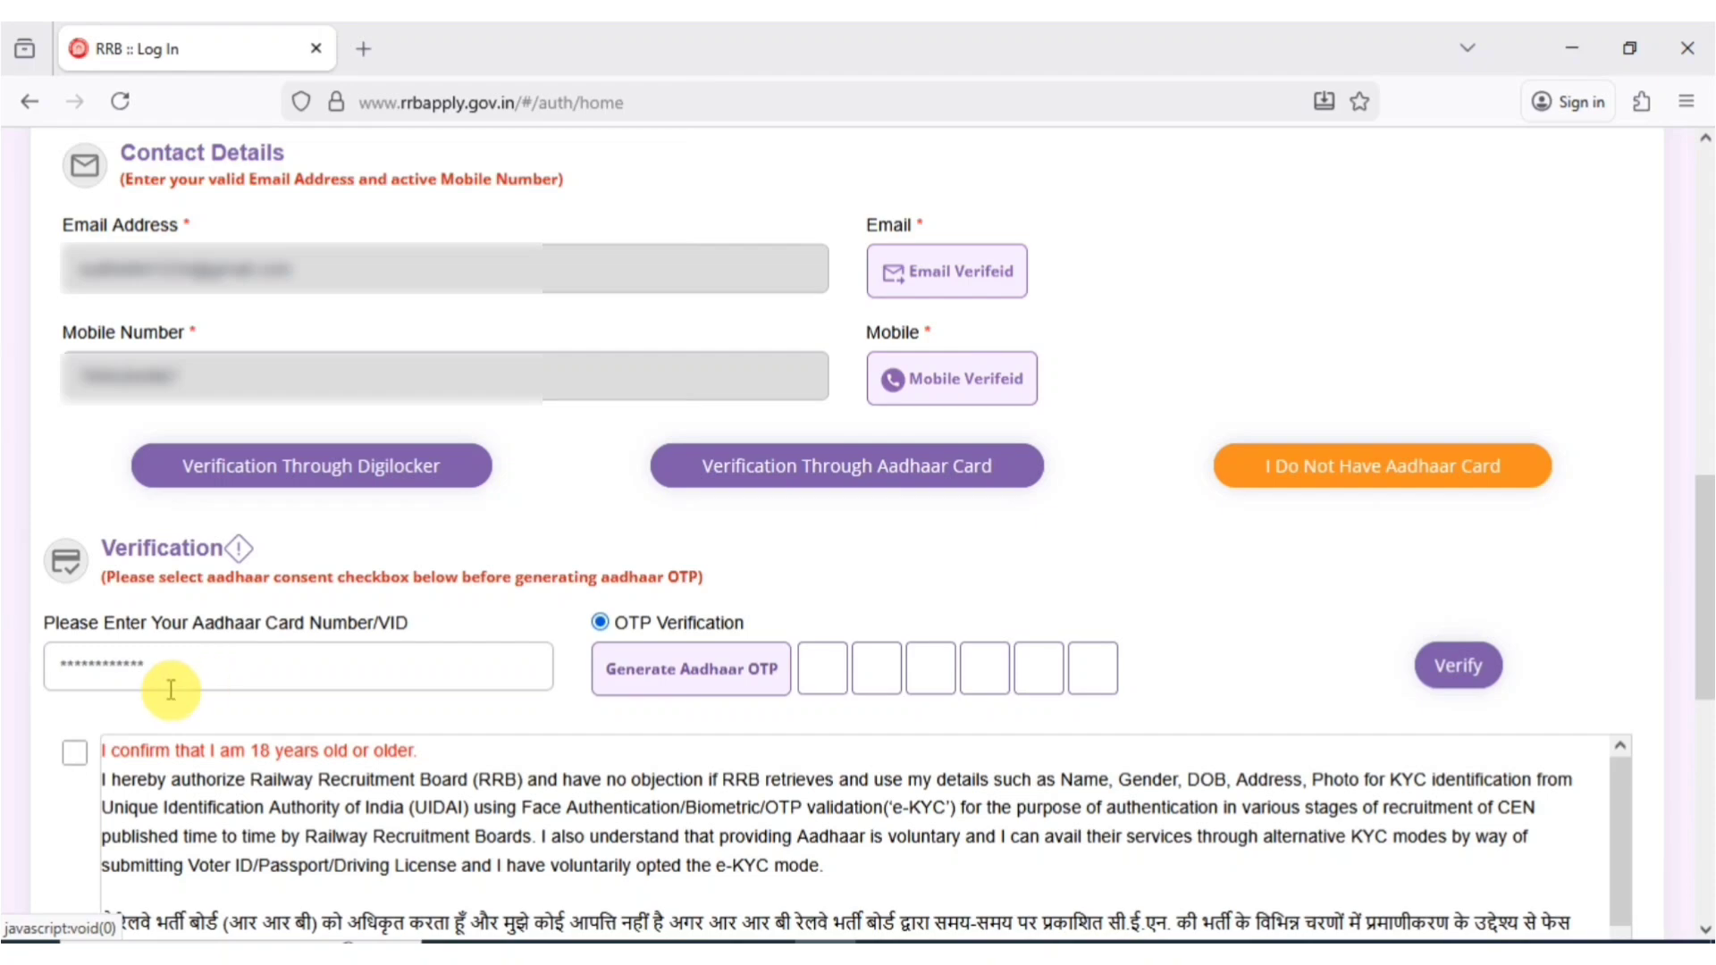
left_click(73, 749)
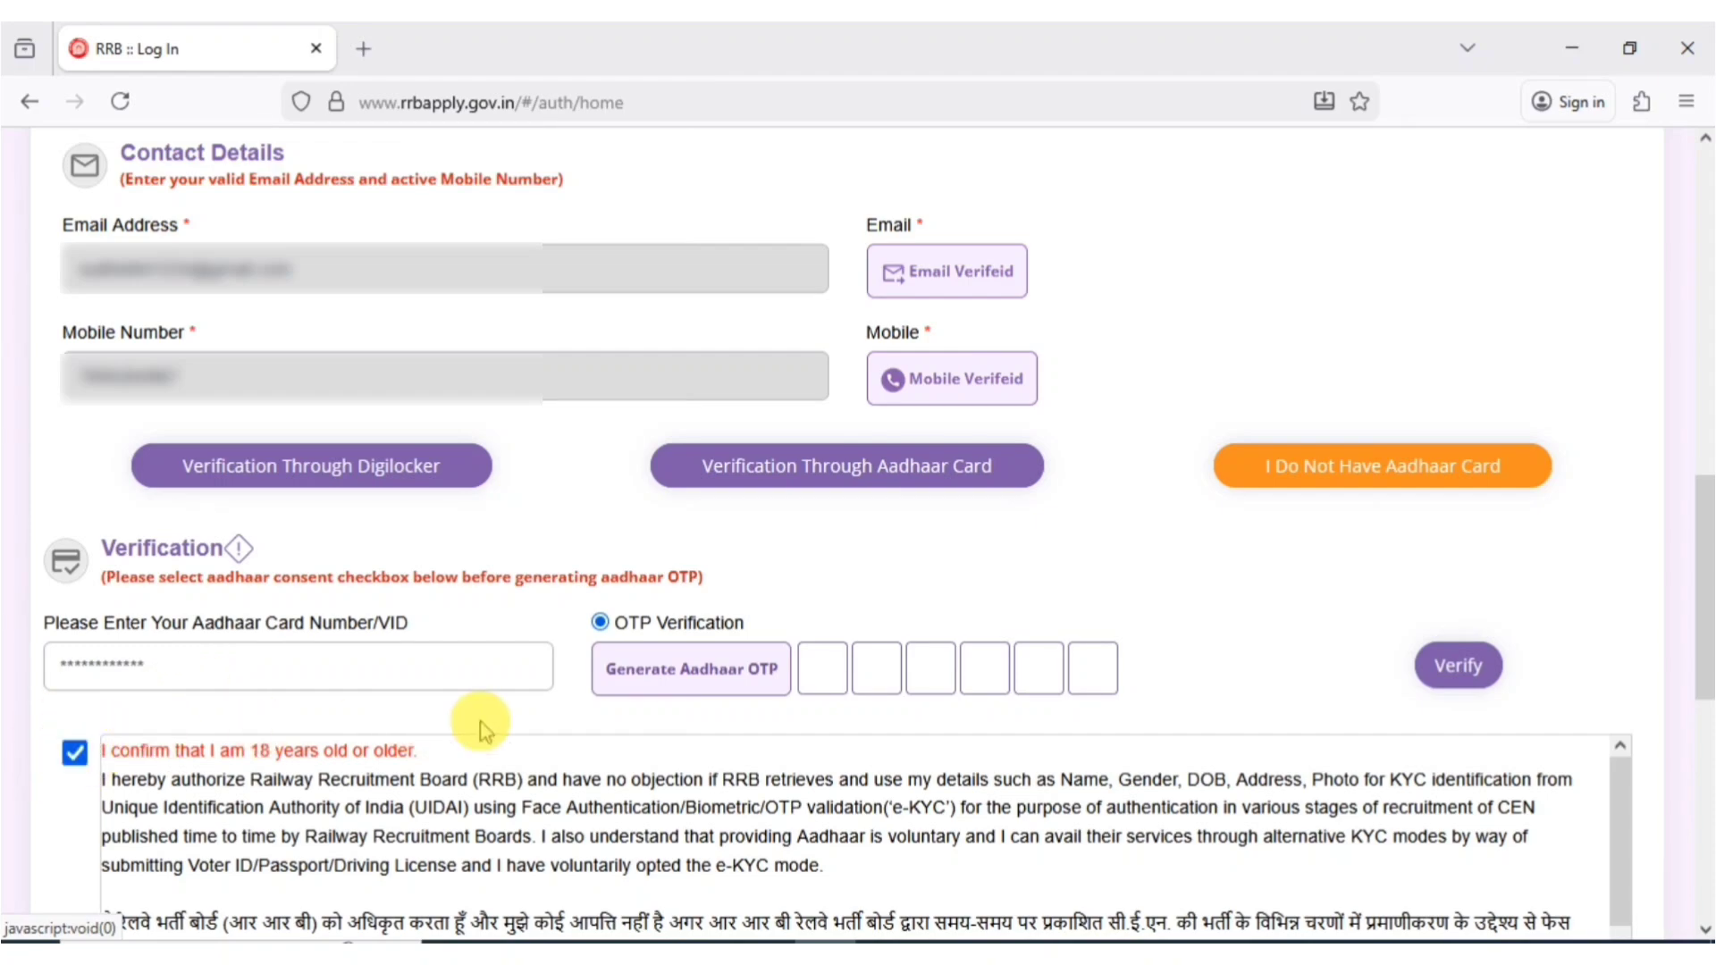
left_click(697, 683)
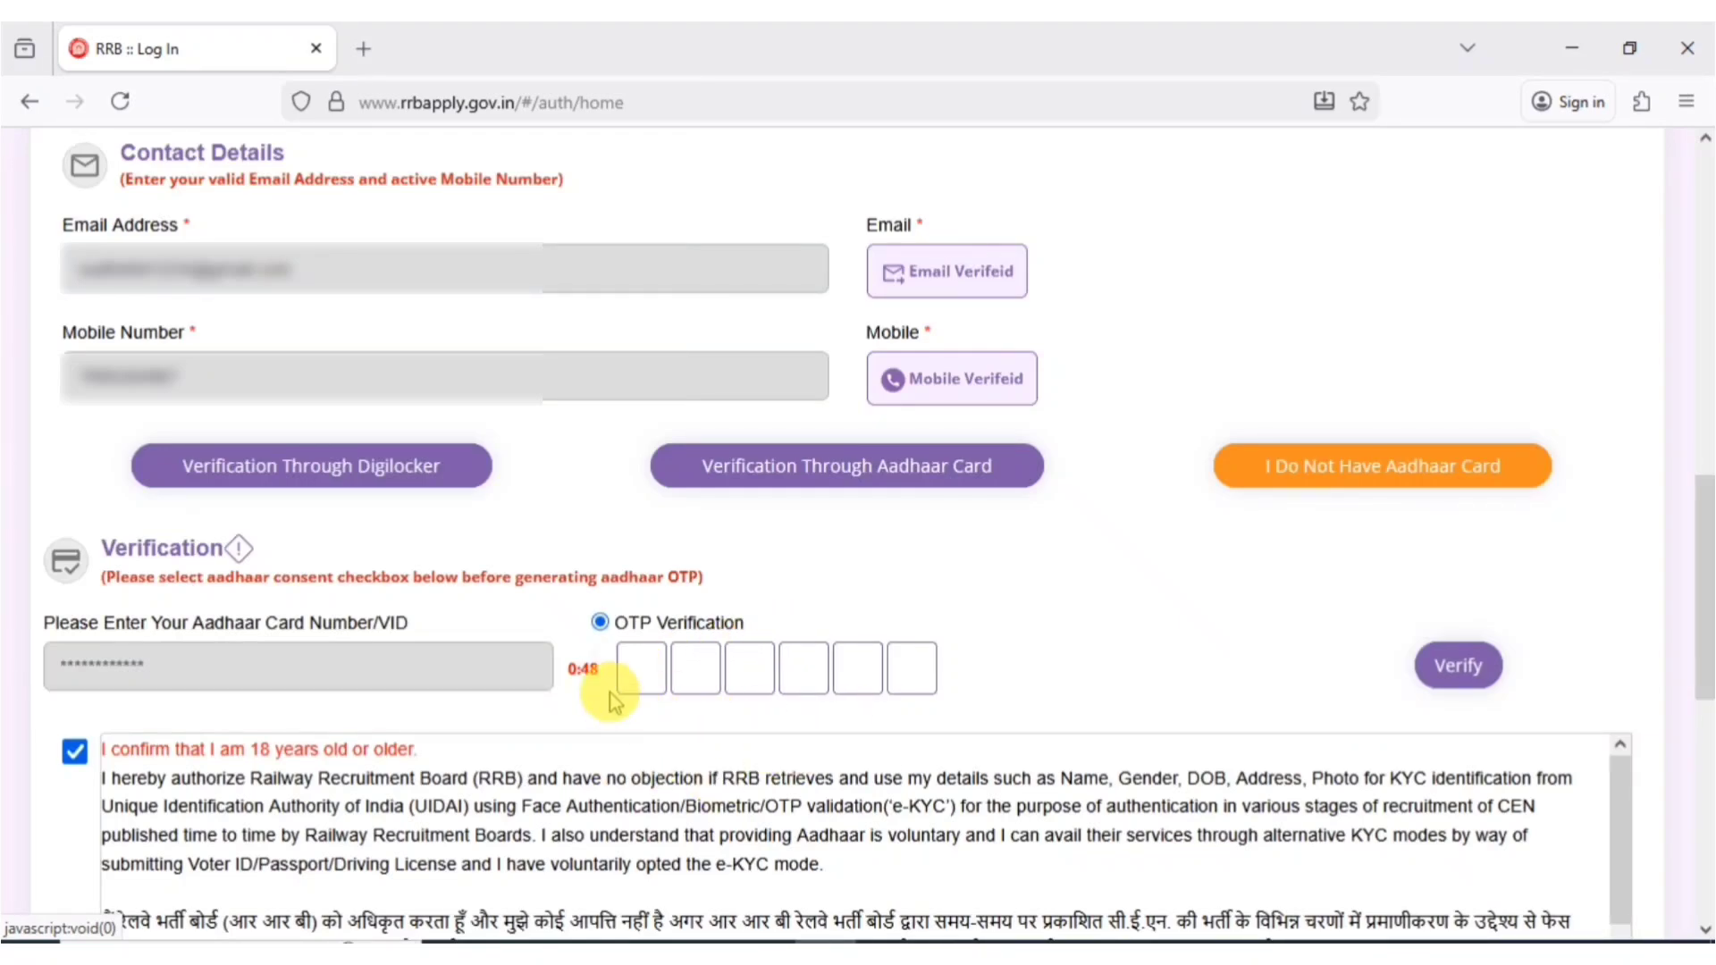
left_click(646, 675)
key("ctrl+v")
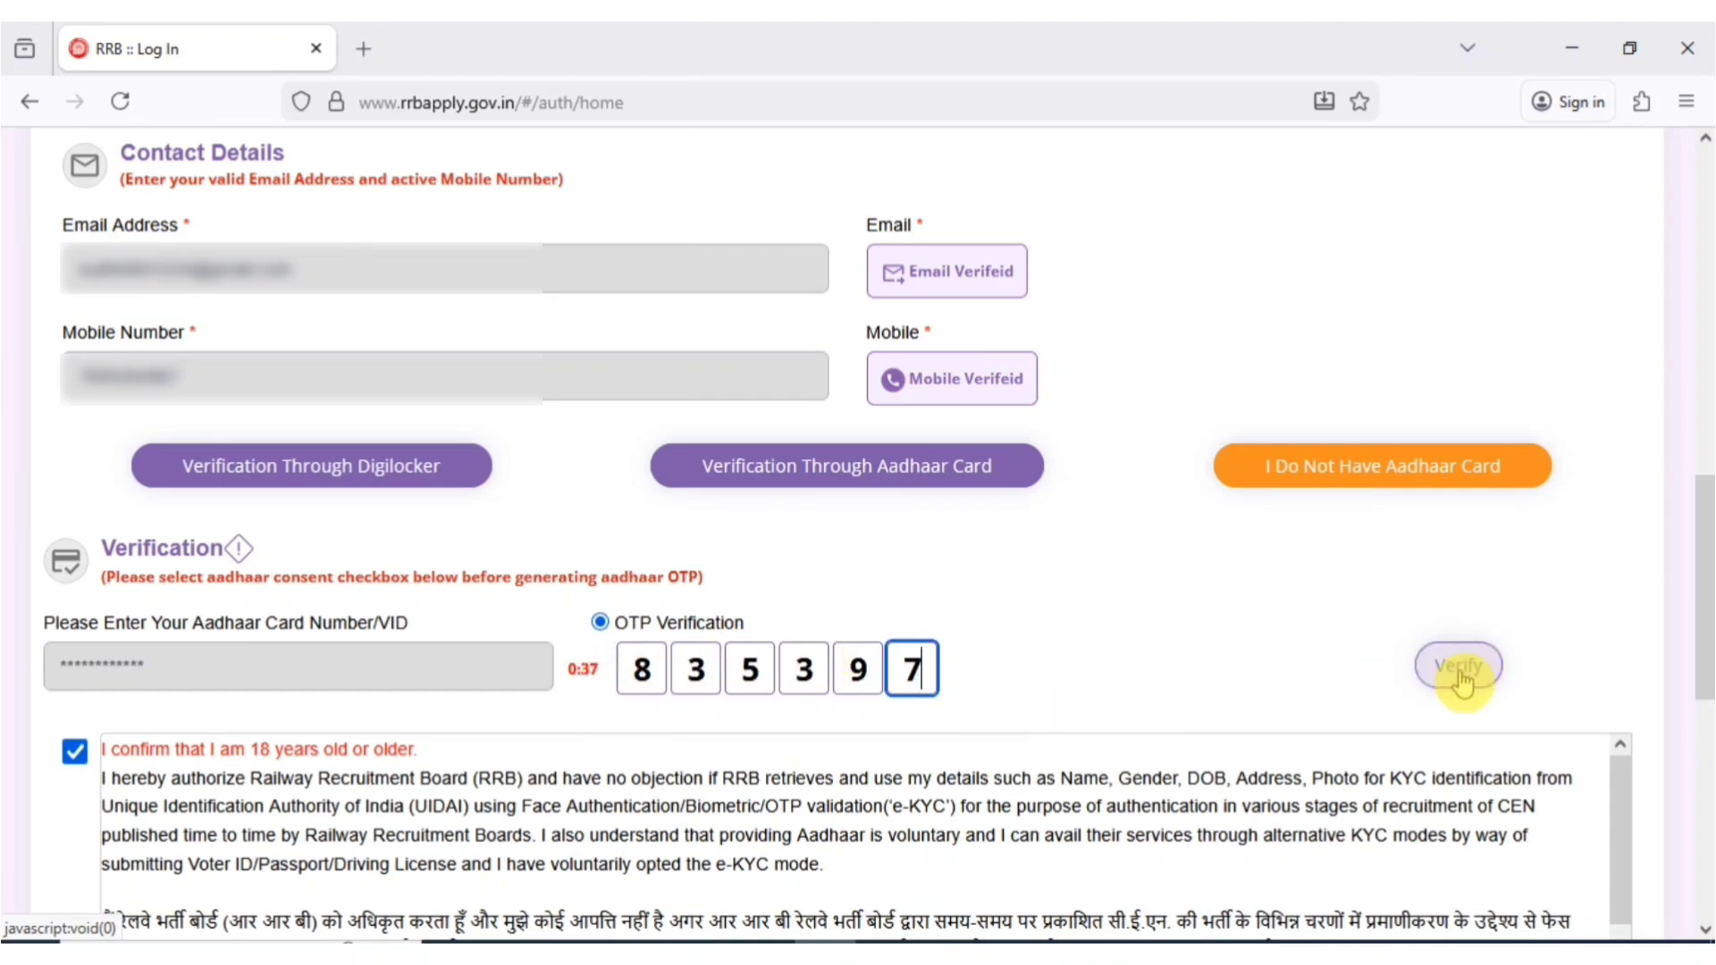
left_click(1457, 680)
left_click(1461, 675)
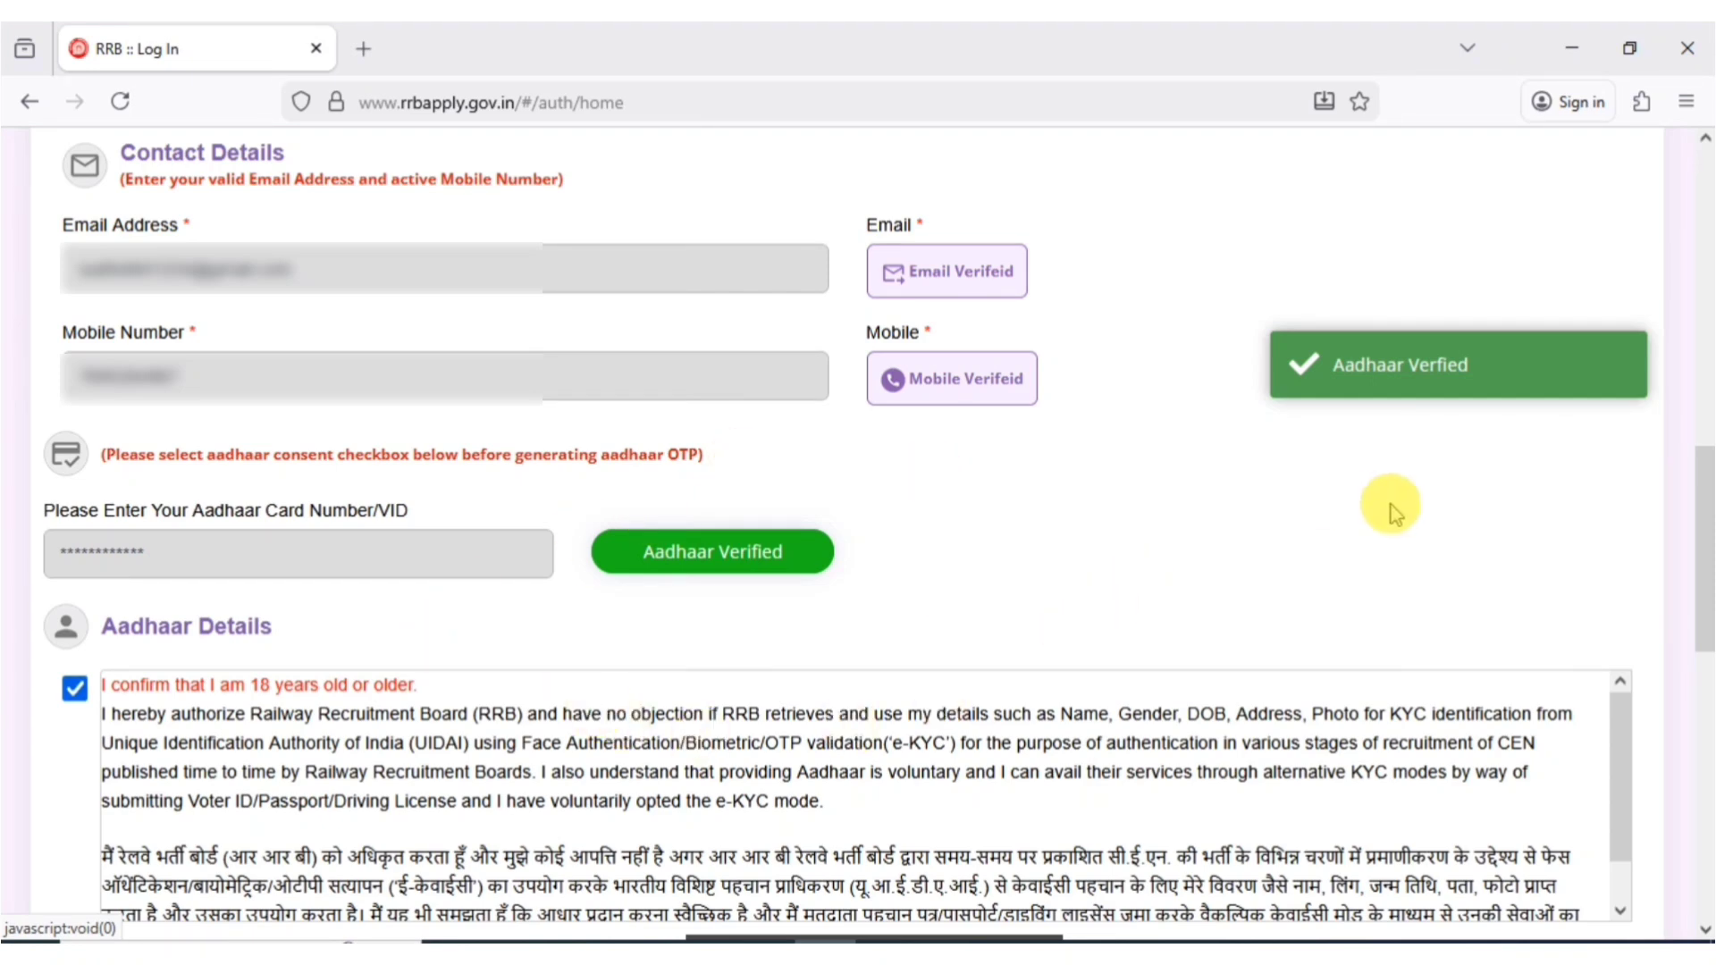
- Enter the password in both Password fields and tick the I'm not a robot captcha
left_click_drag(1706, 560, 1706, 695)
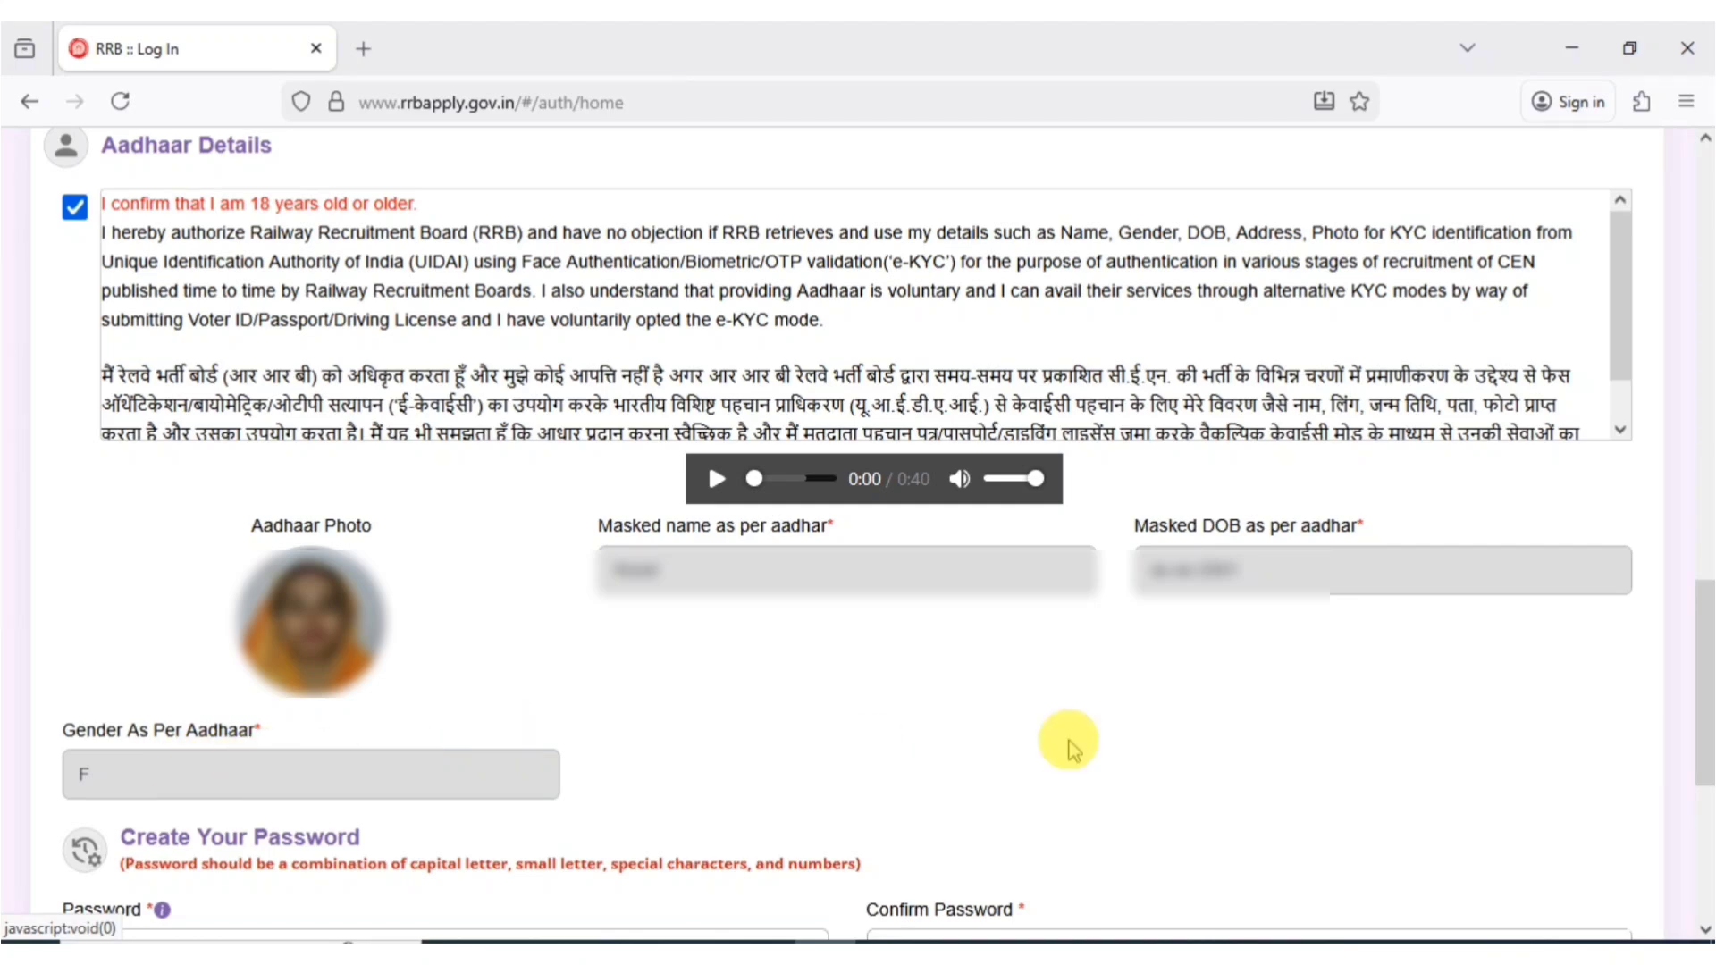
scroll(1672, 632, "down", 5)
left_click(206, 474)
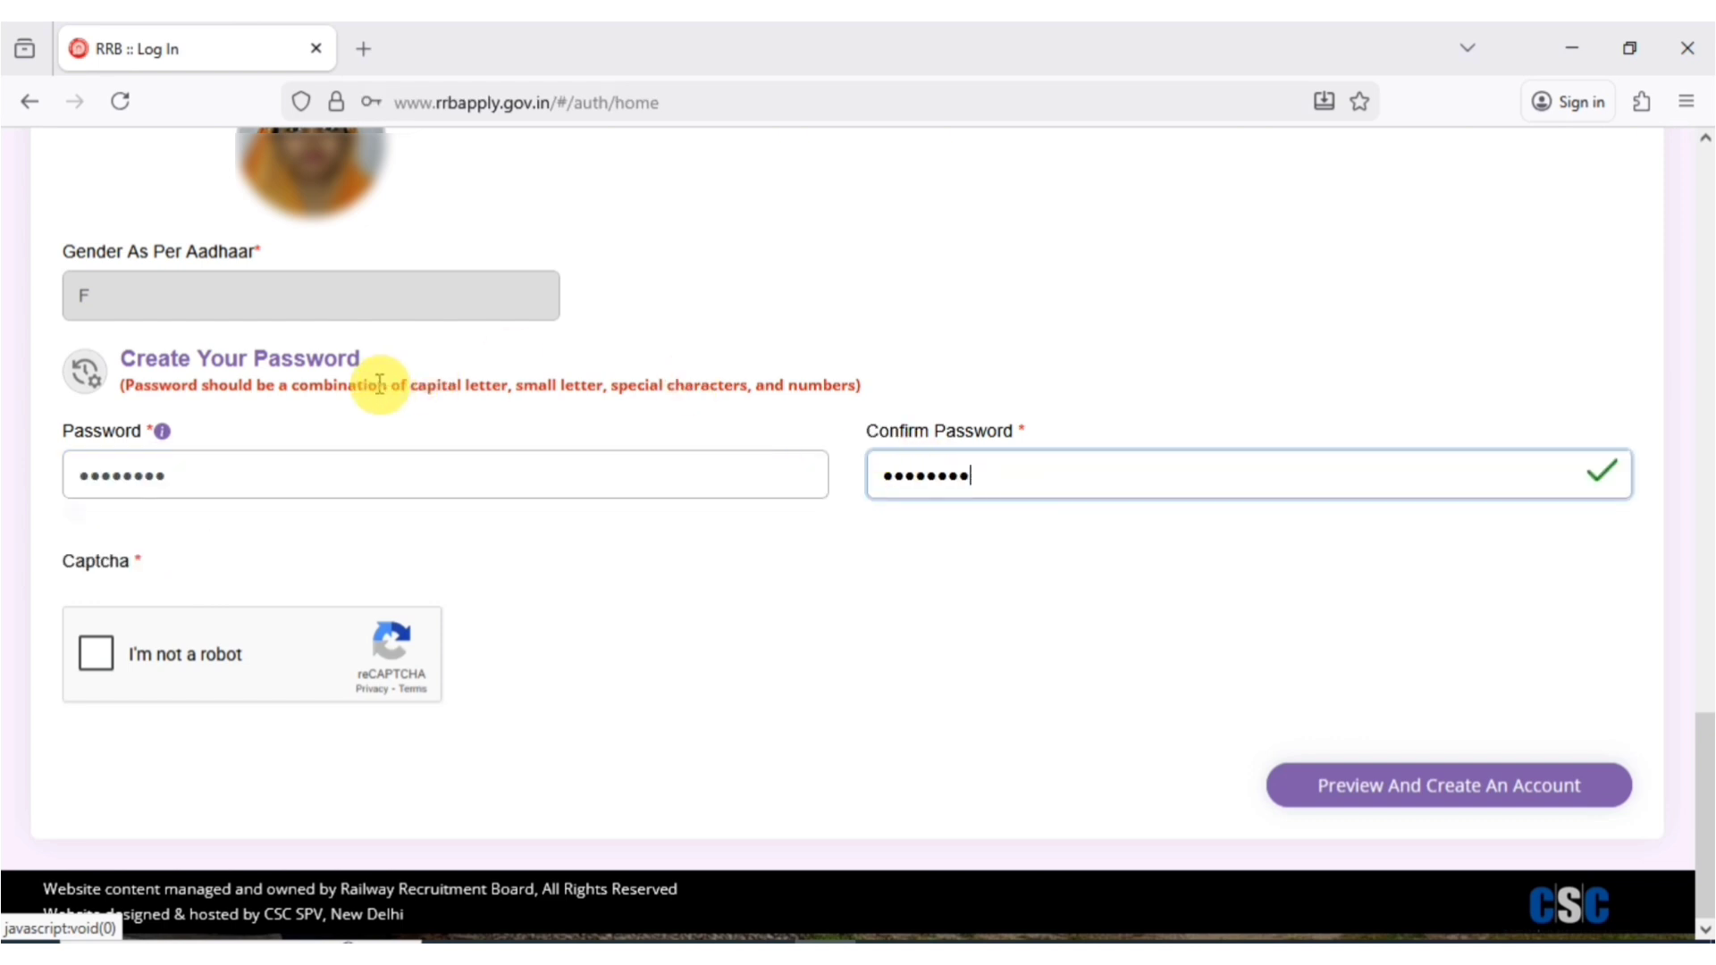
left_click(103, 661)
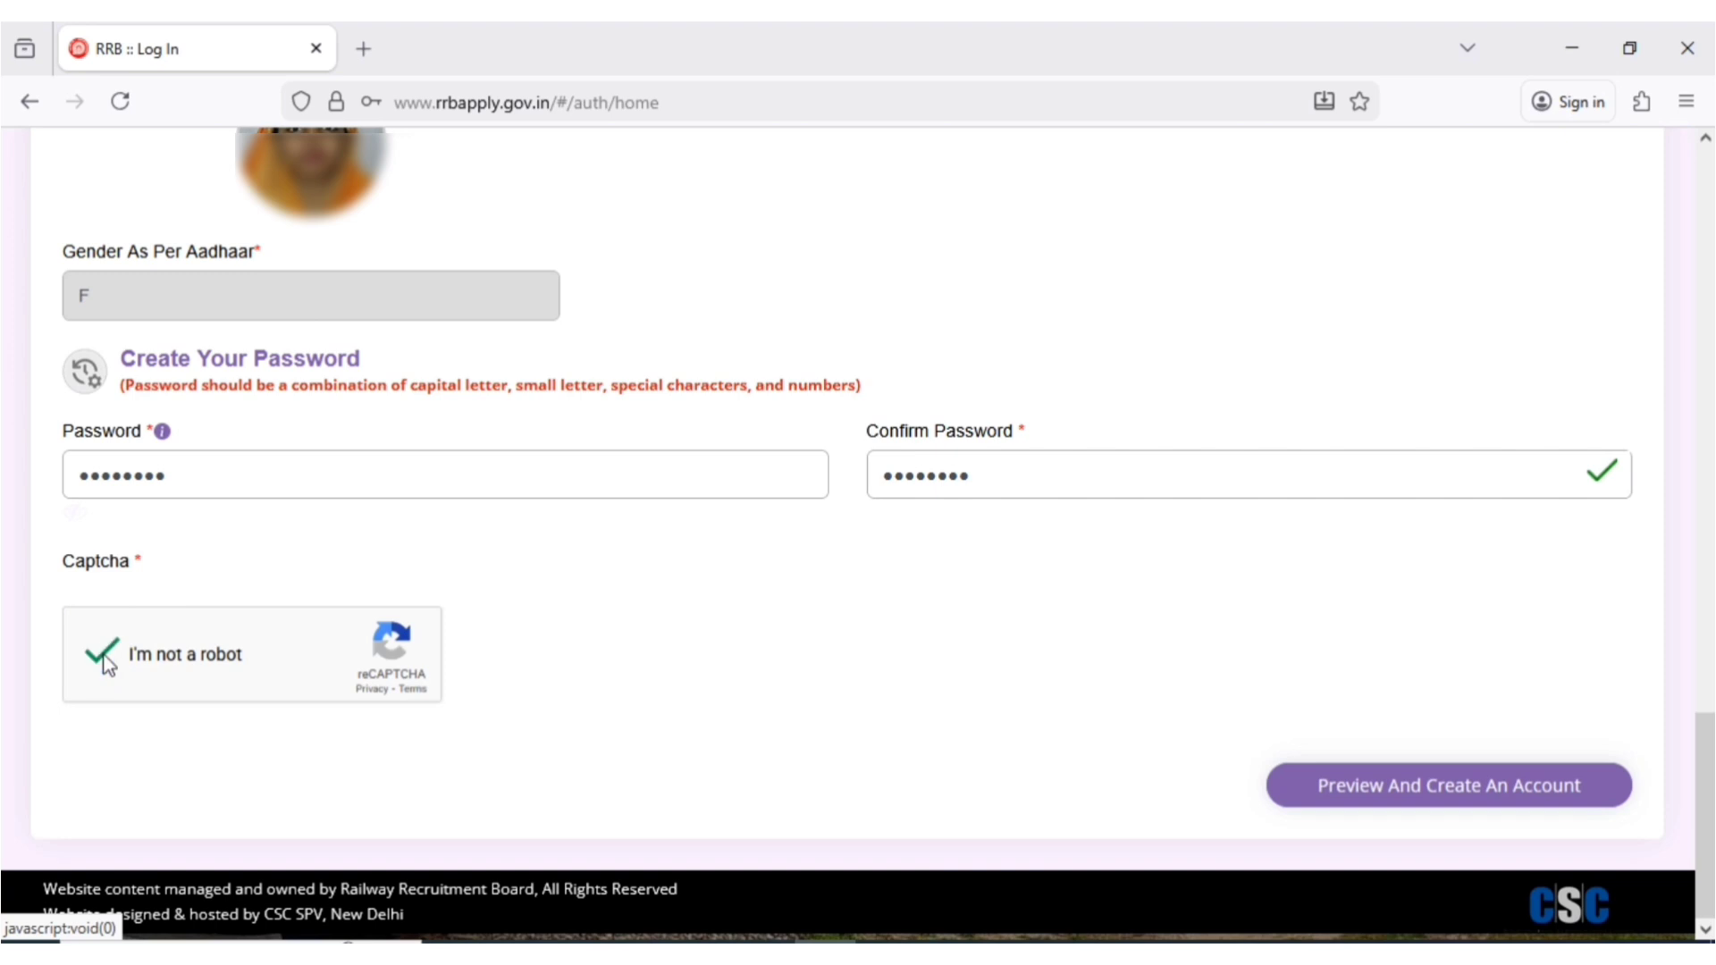
- Preview the registration details, confirm they were re-checked, and create the account
left_click(1494, 790)
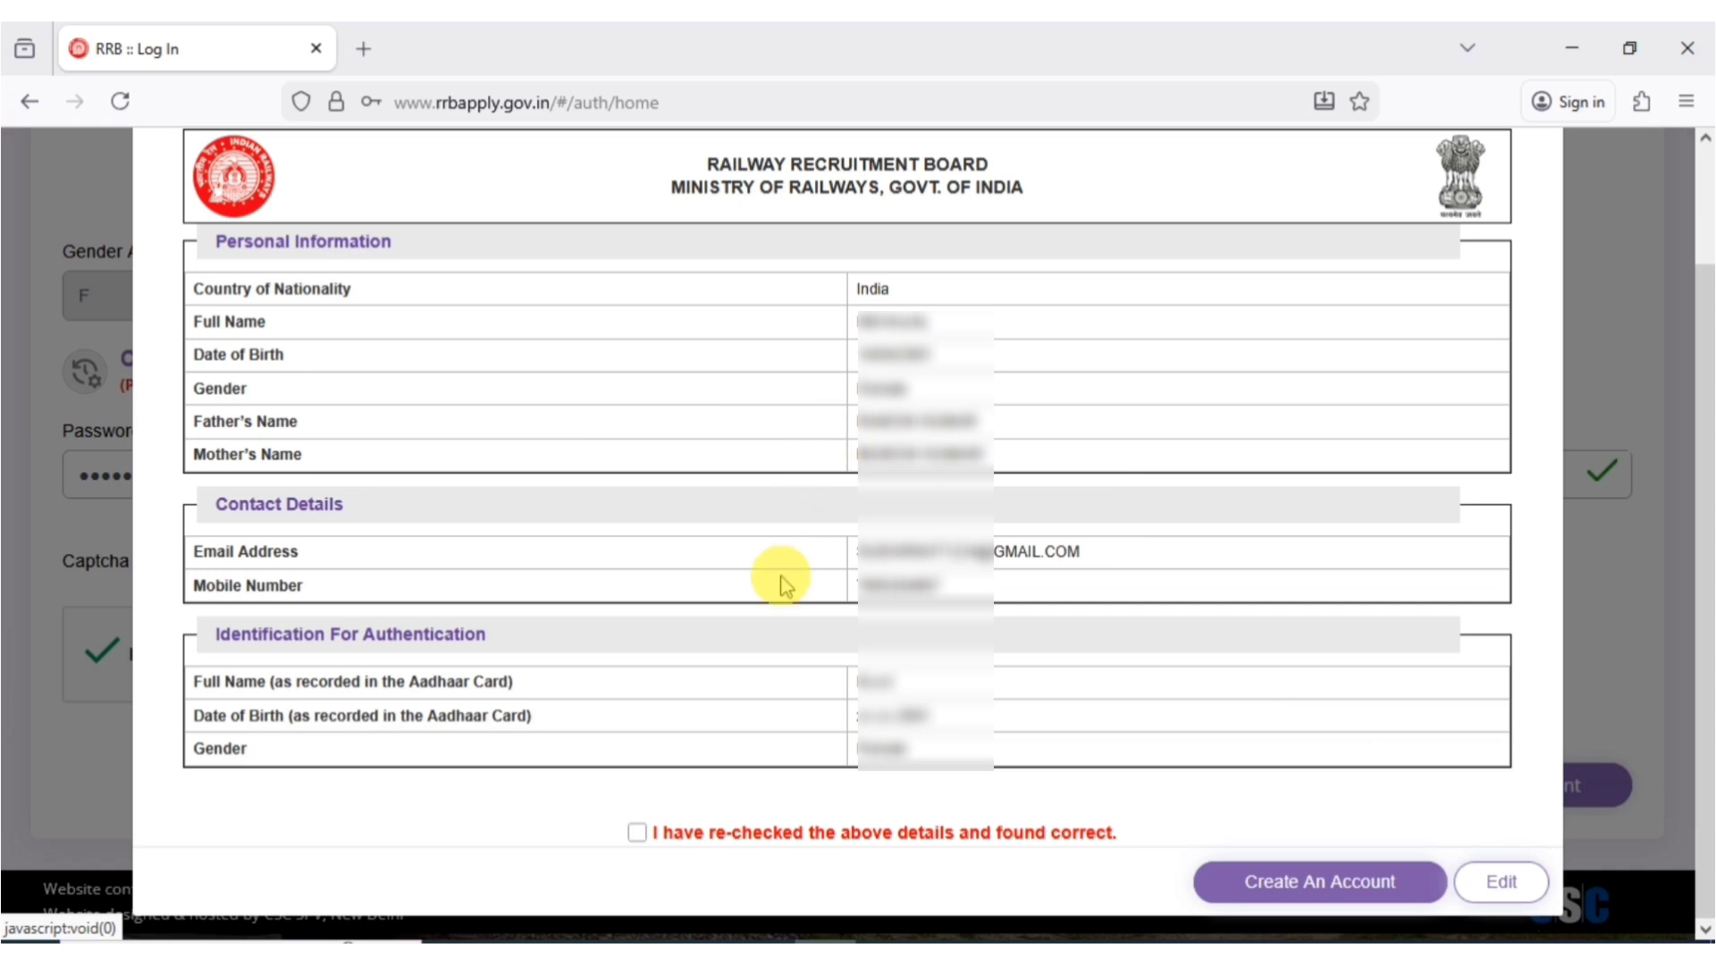
left_click(637, 834)
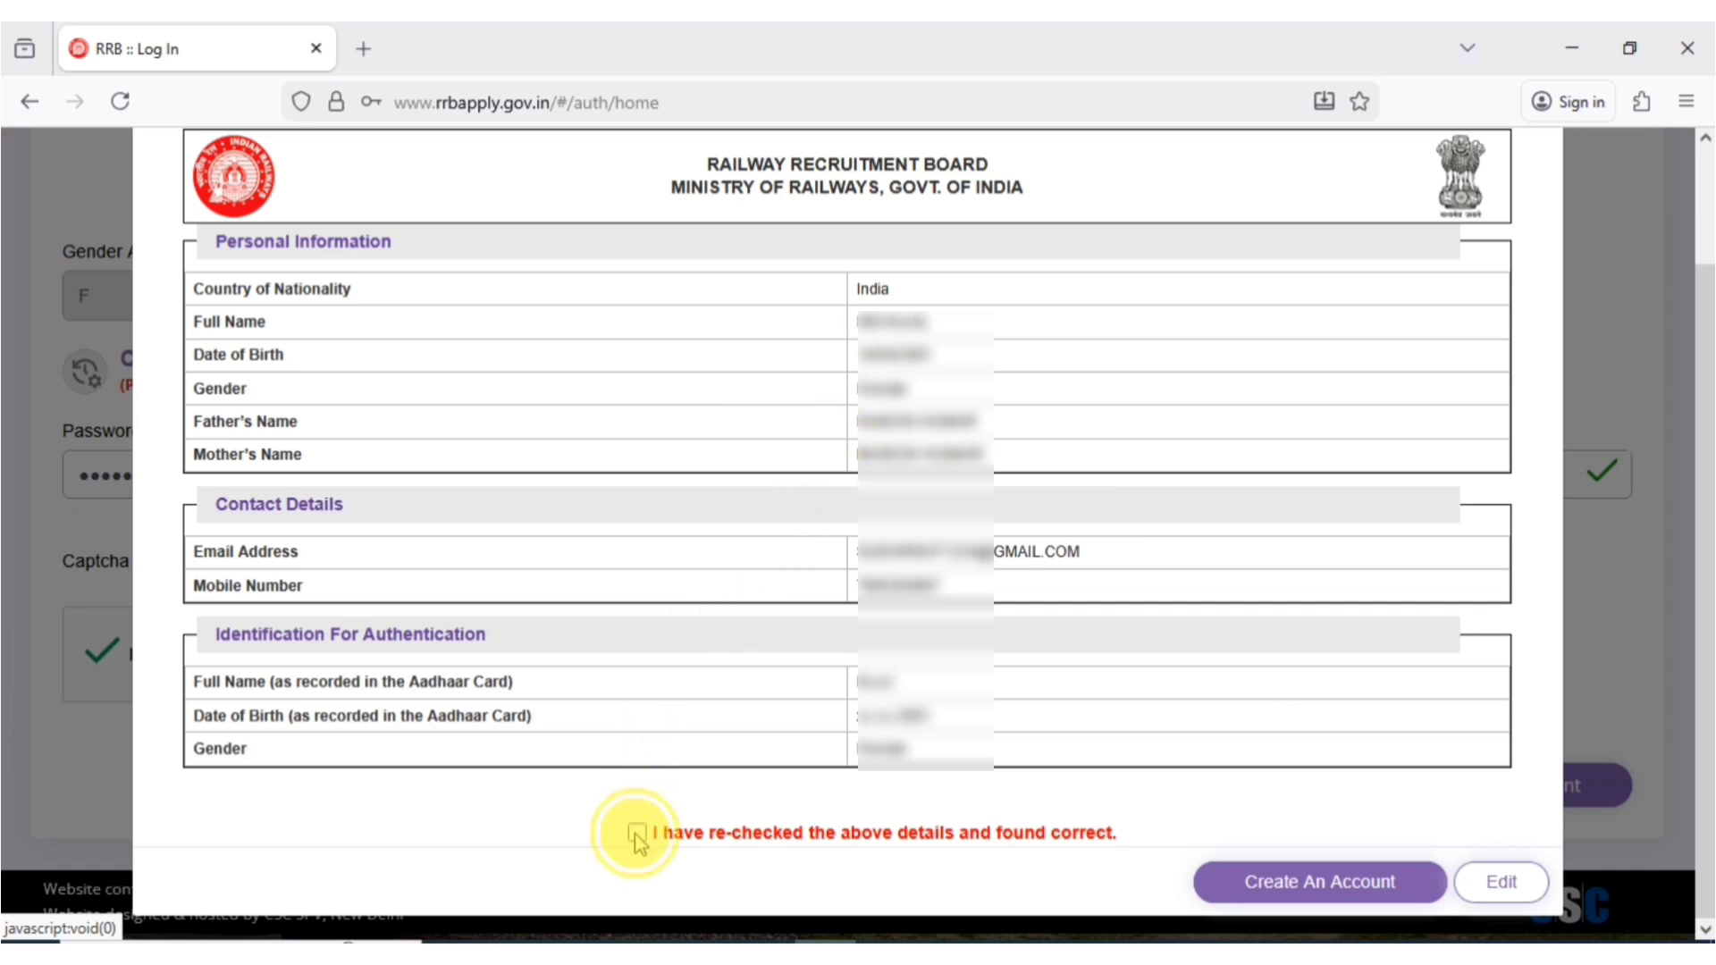
left_click(1278, 889)
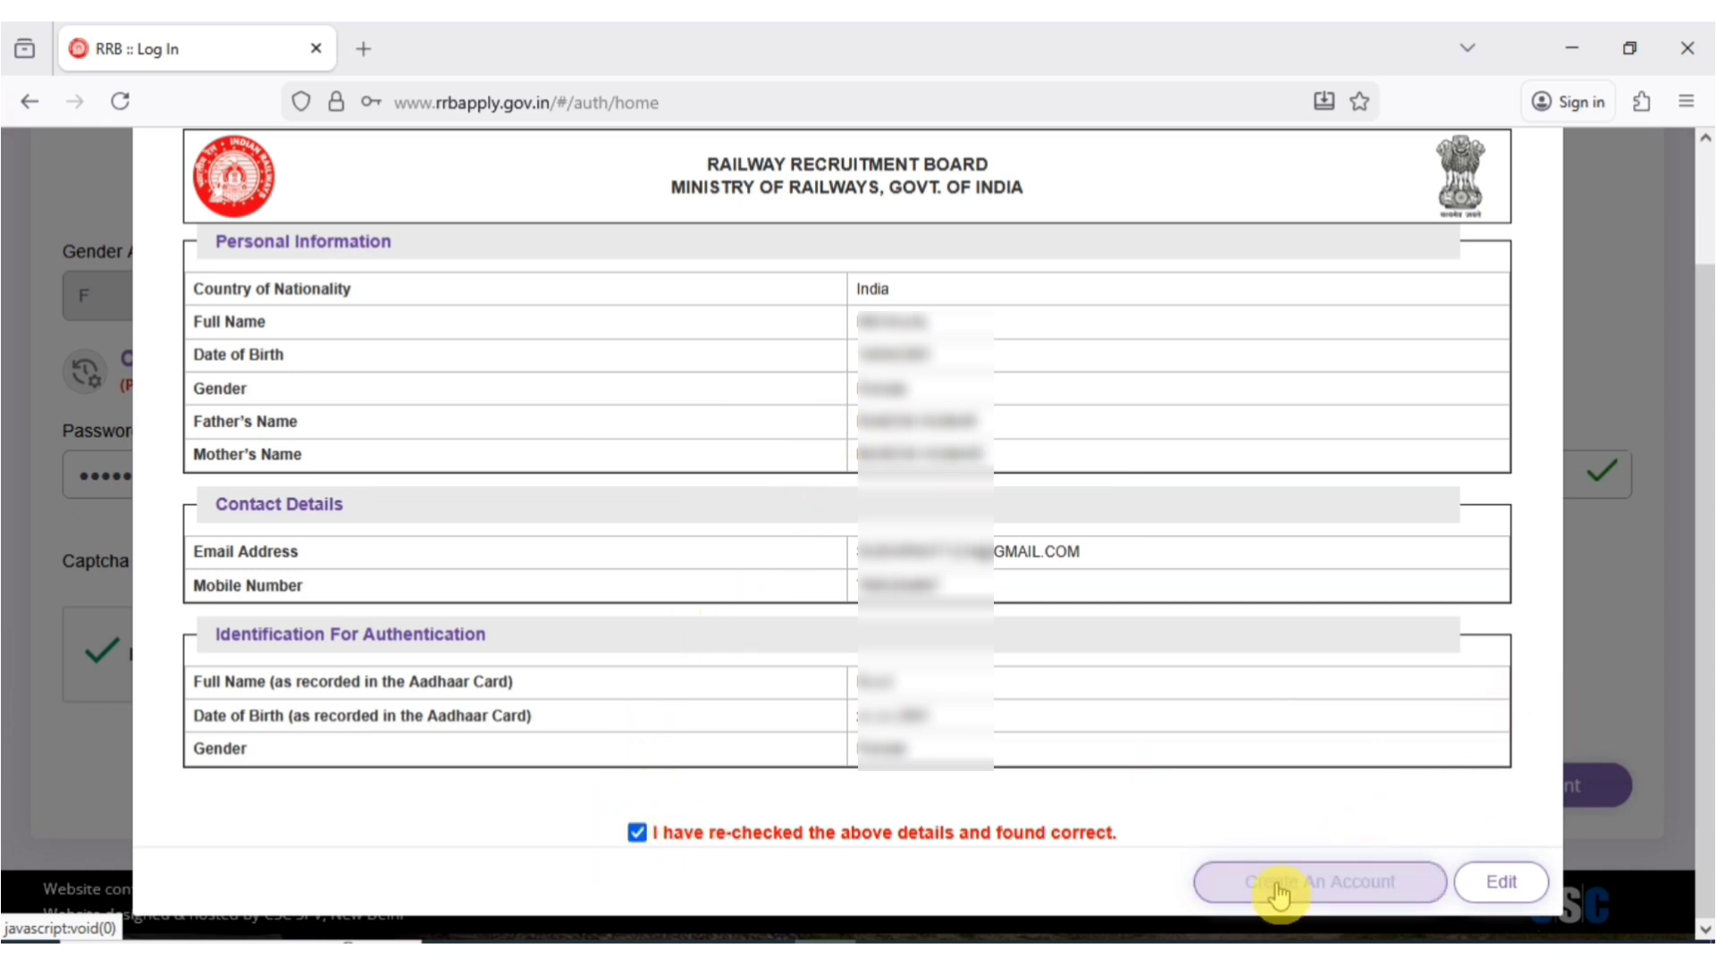
left_click(1285, 885)
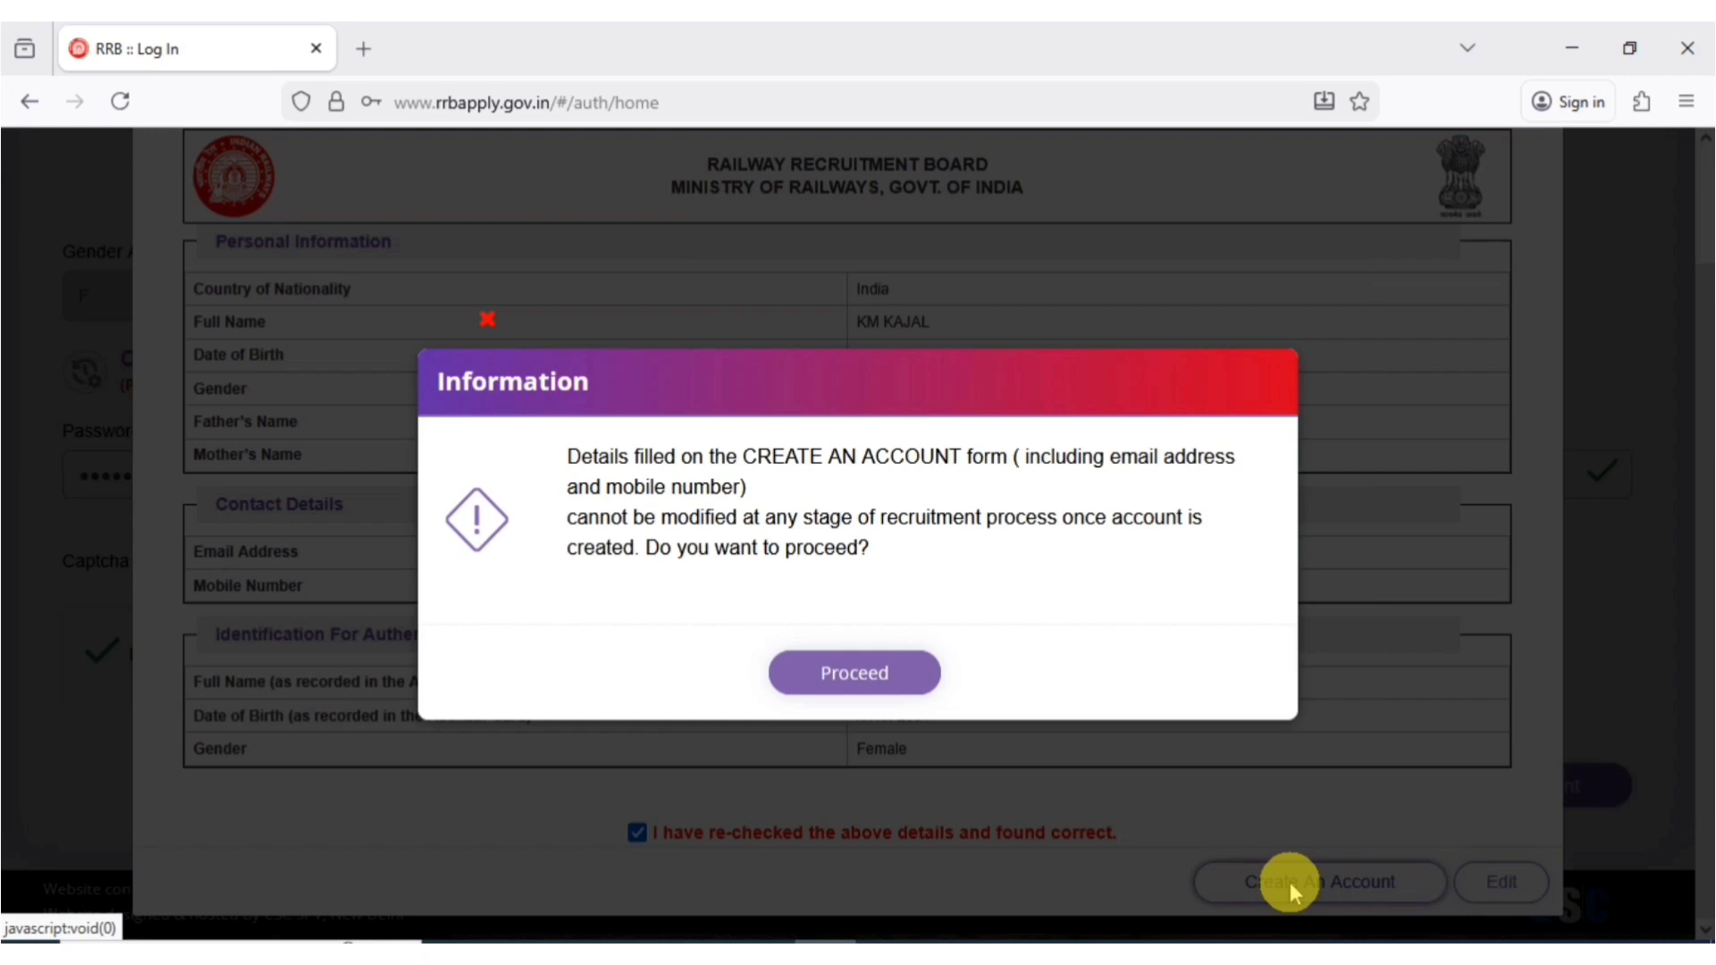
left_click(885, 672)
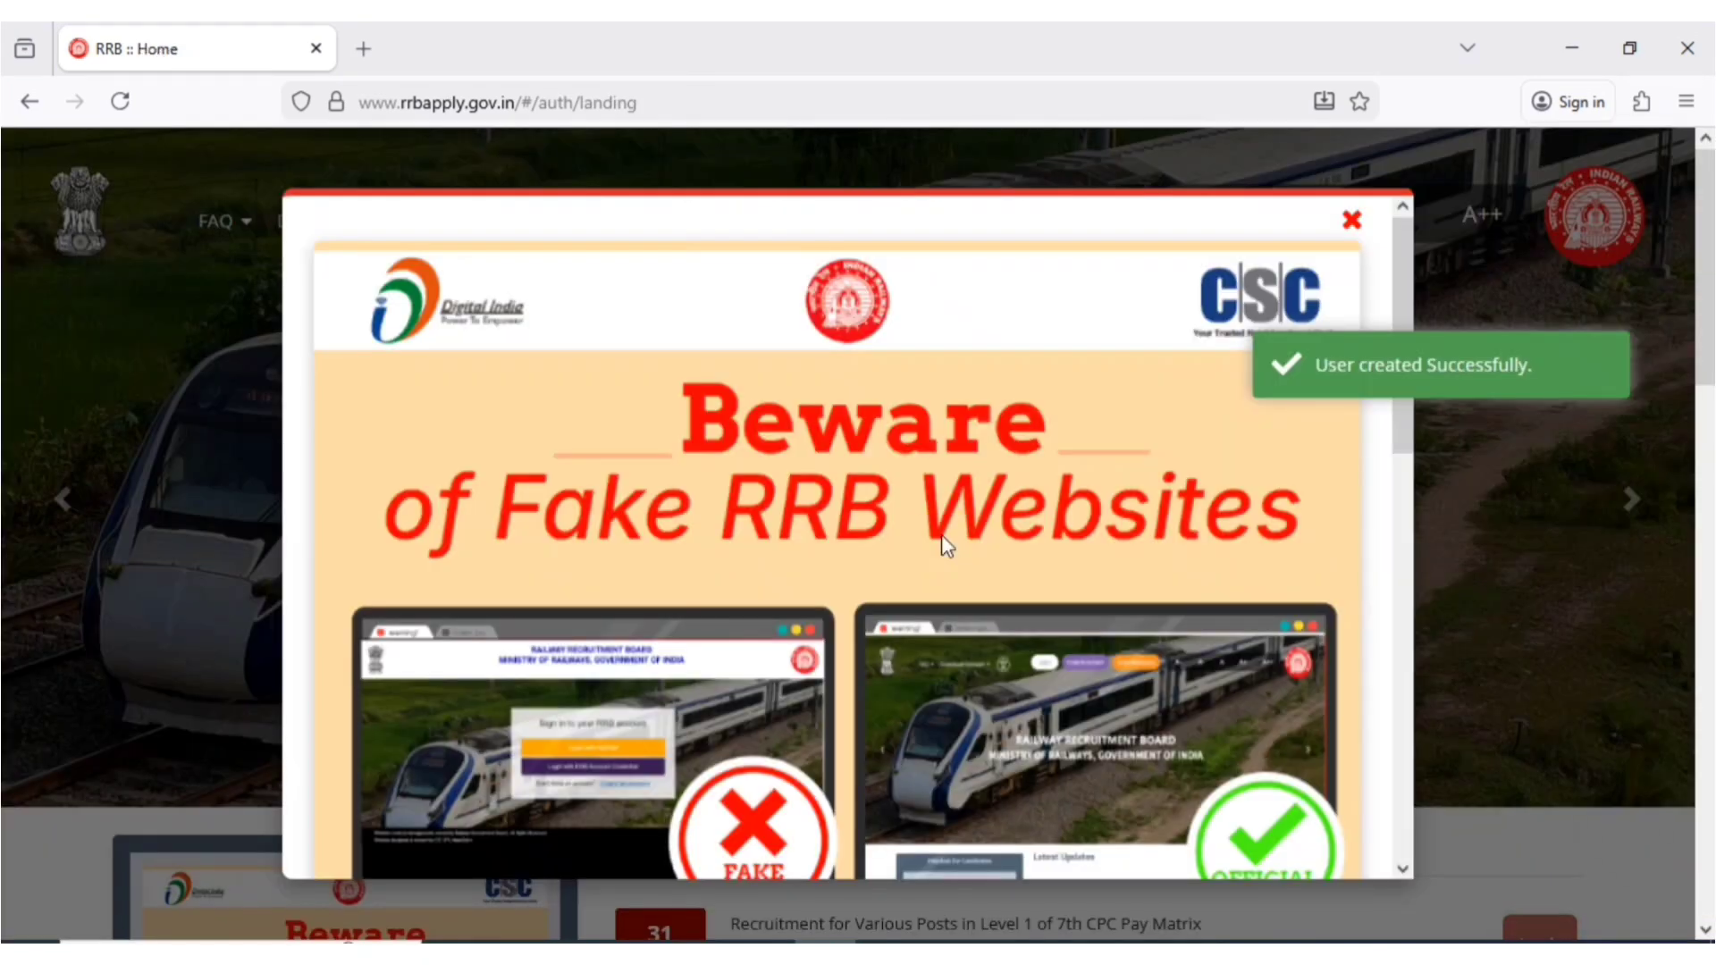
- Dismiss the fake-websites warning and user-created notice, then go to the sign-in page
left_click(1455, 396)
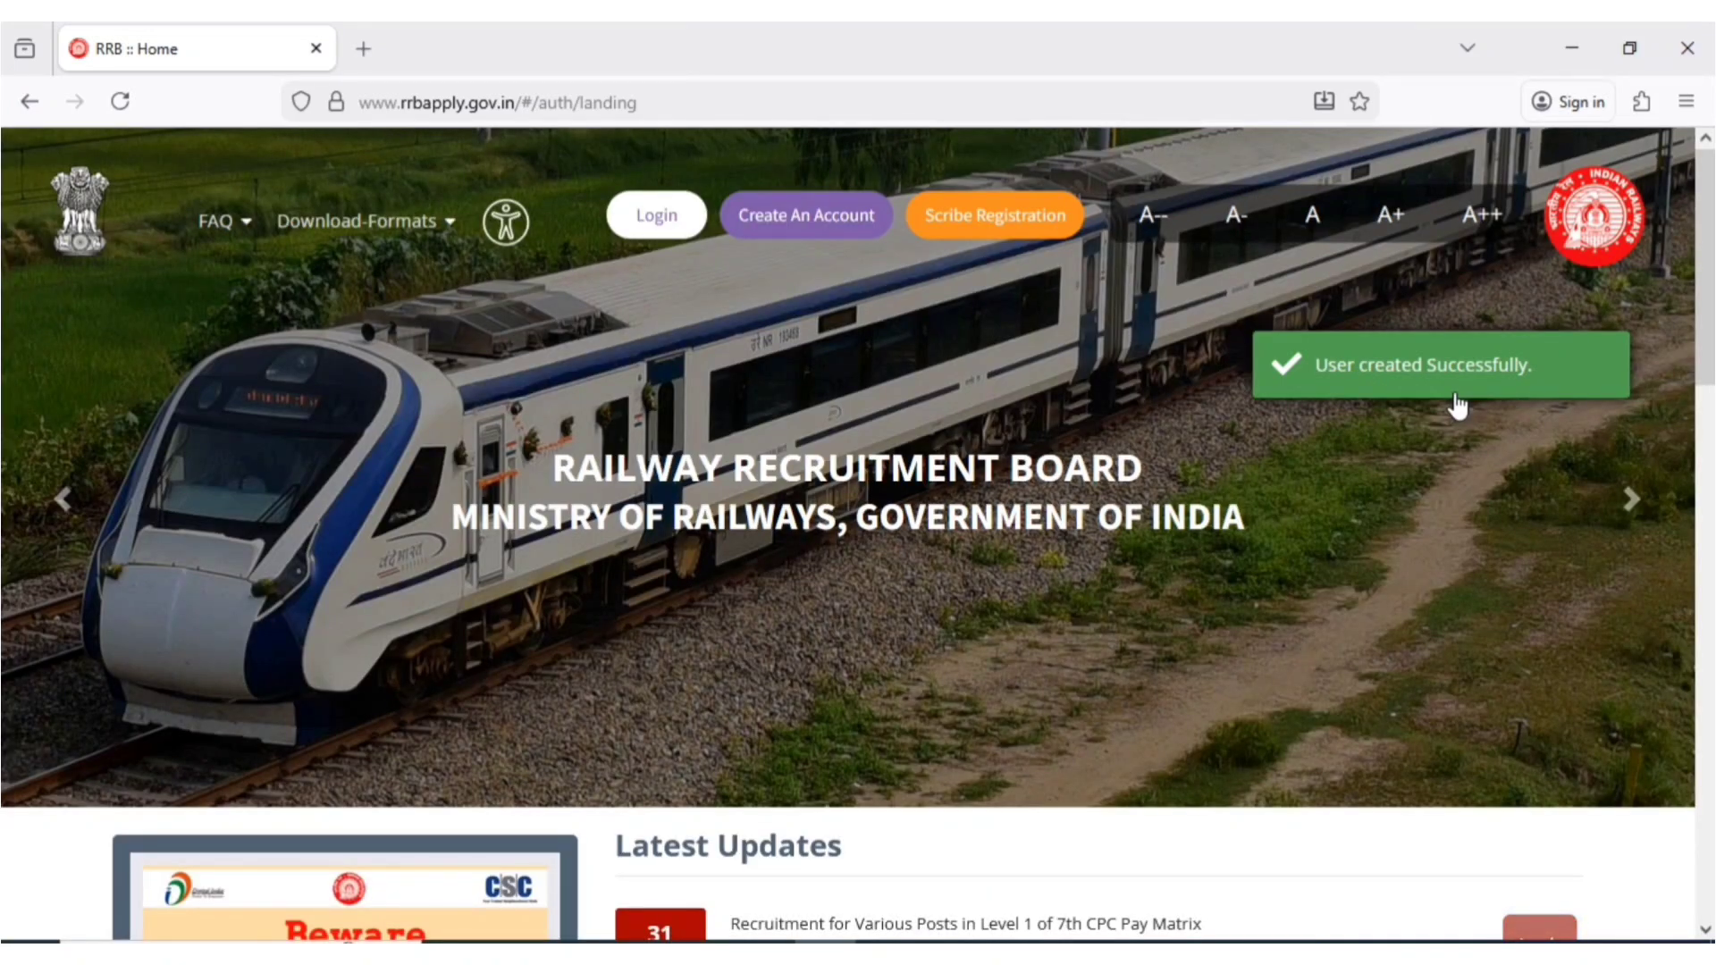
left_click(1458, 407)
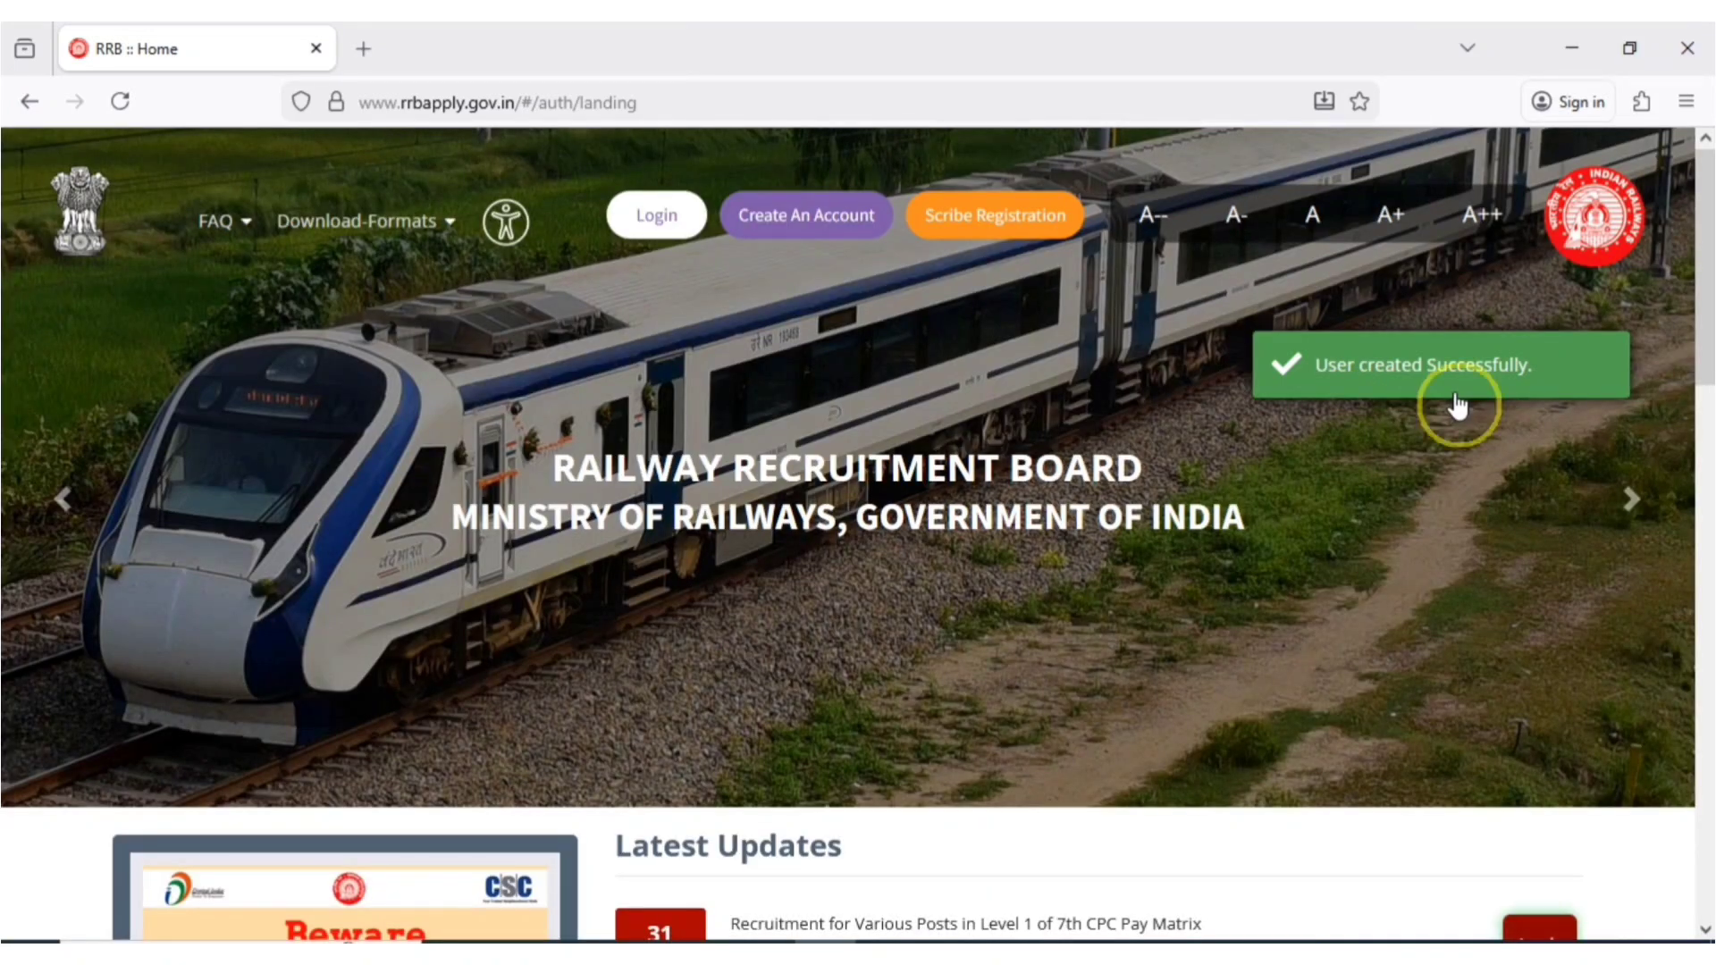
left_click(668, 238)
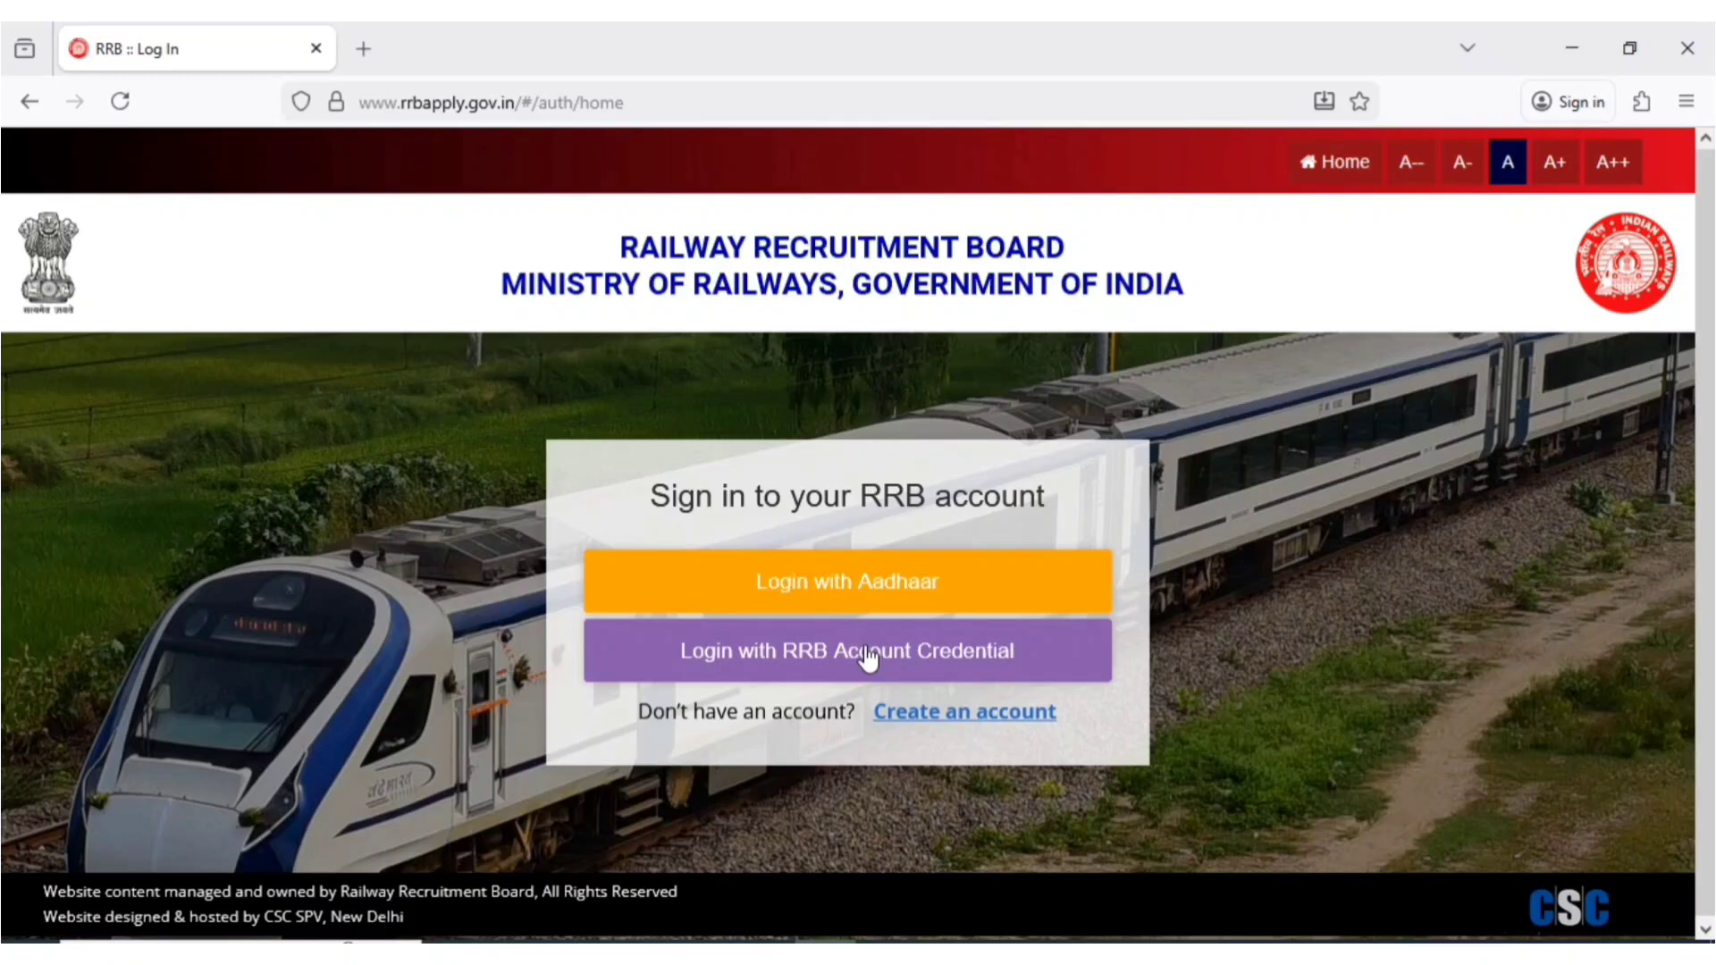
- Log in with Aadhaar using the registered phone number, consent, the received OTP and the reCAPTCHA
left_click(836, 597)
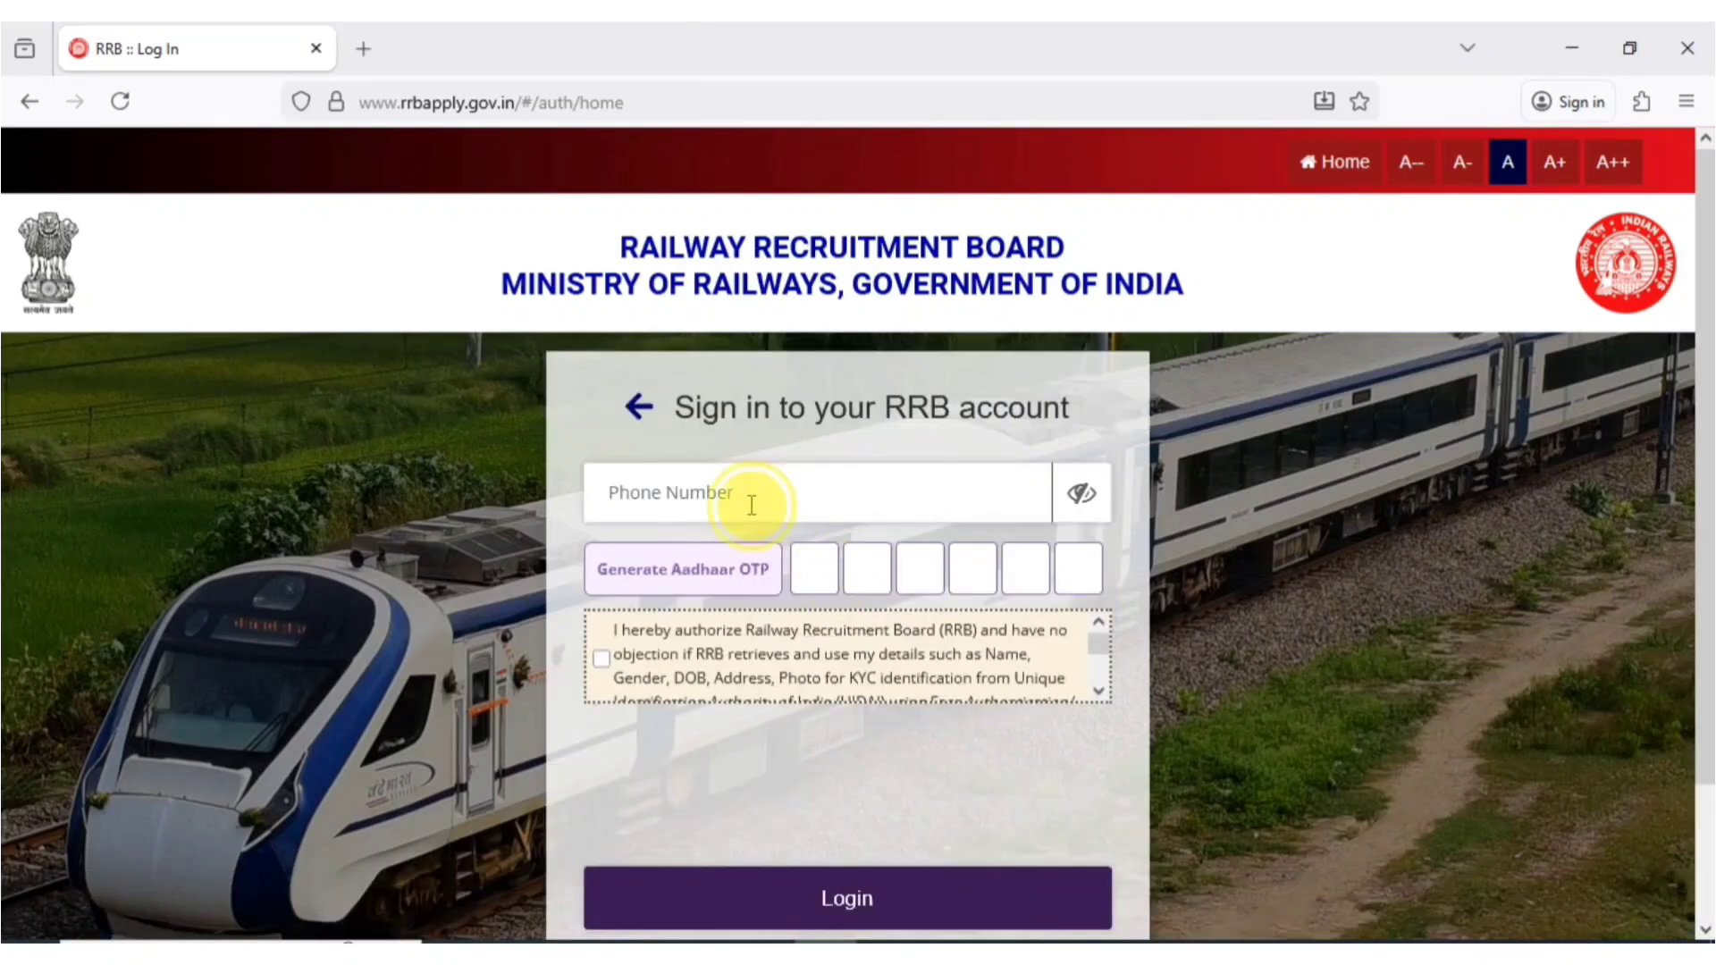
left_click(752, 505)
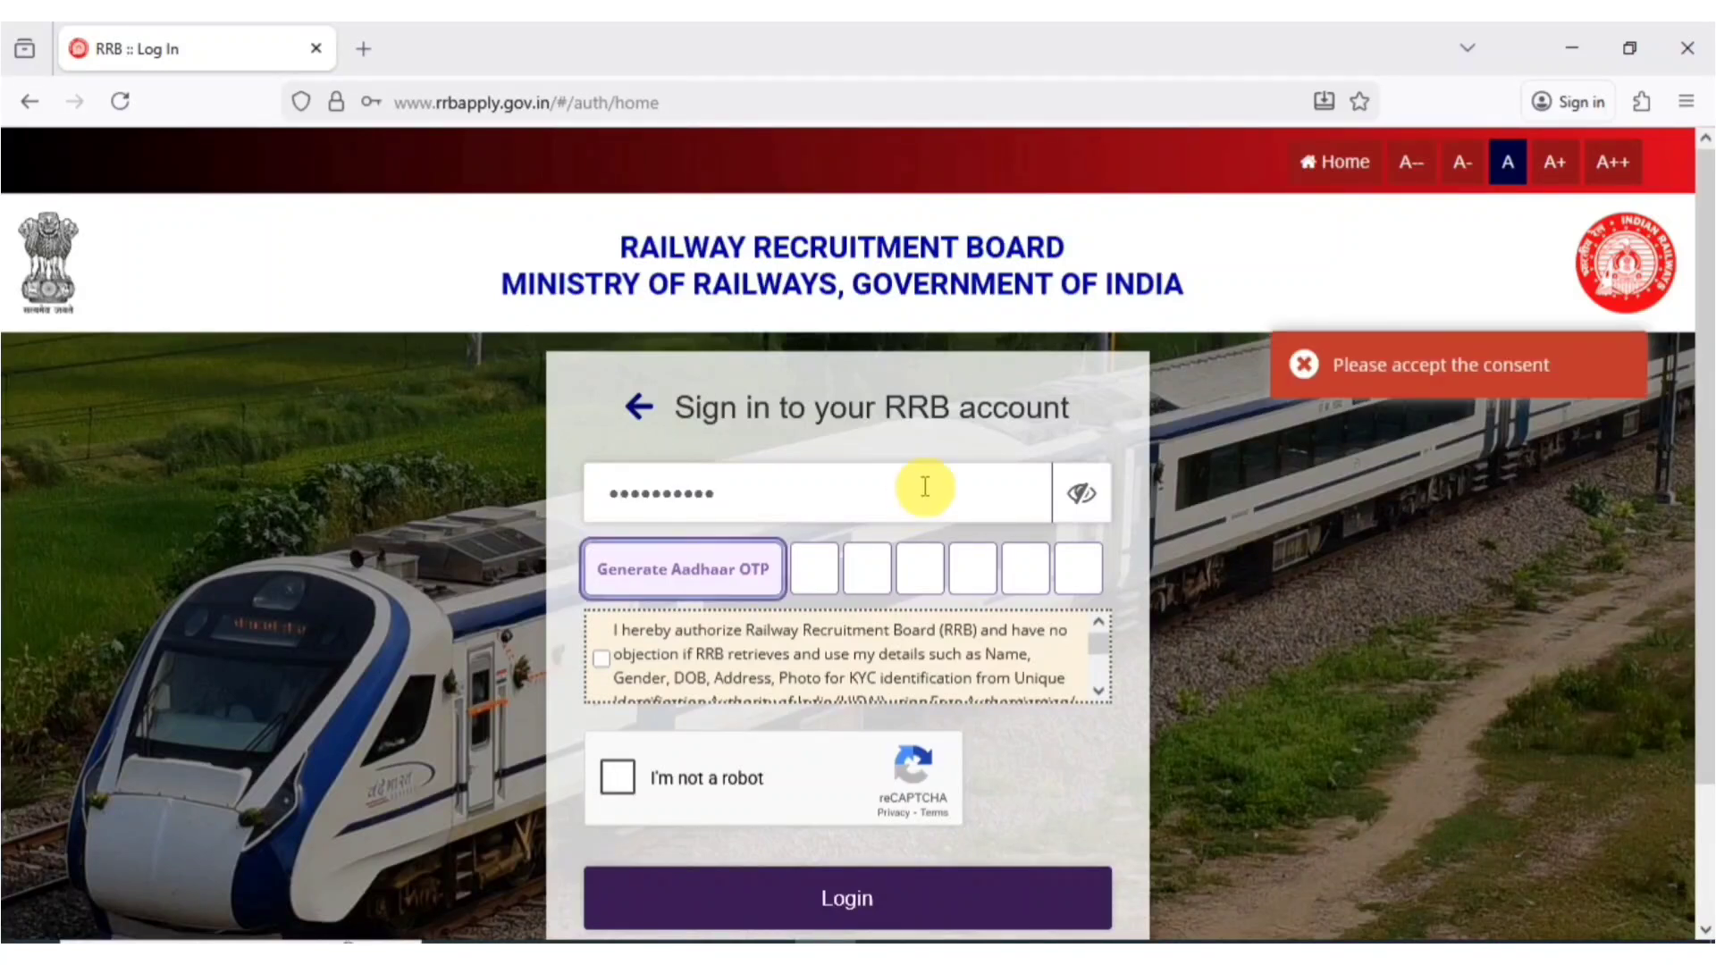
left_click(599, 662)
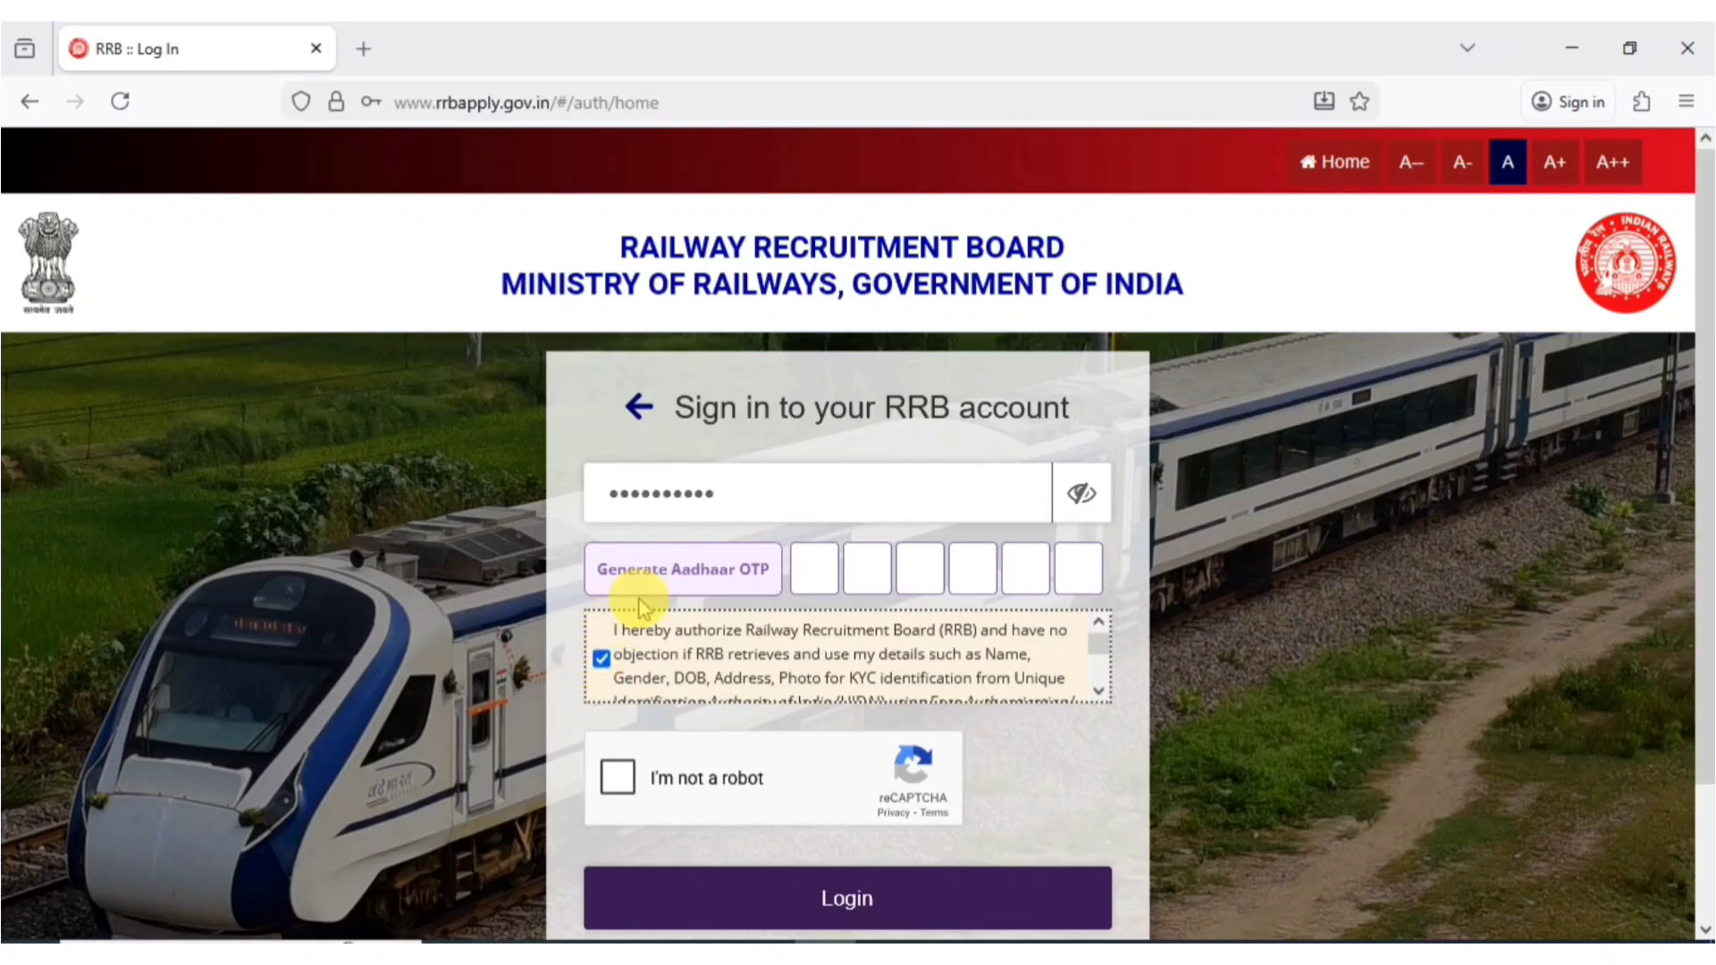
left_click(662, 579)
left_click(662, 579)
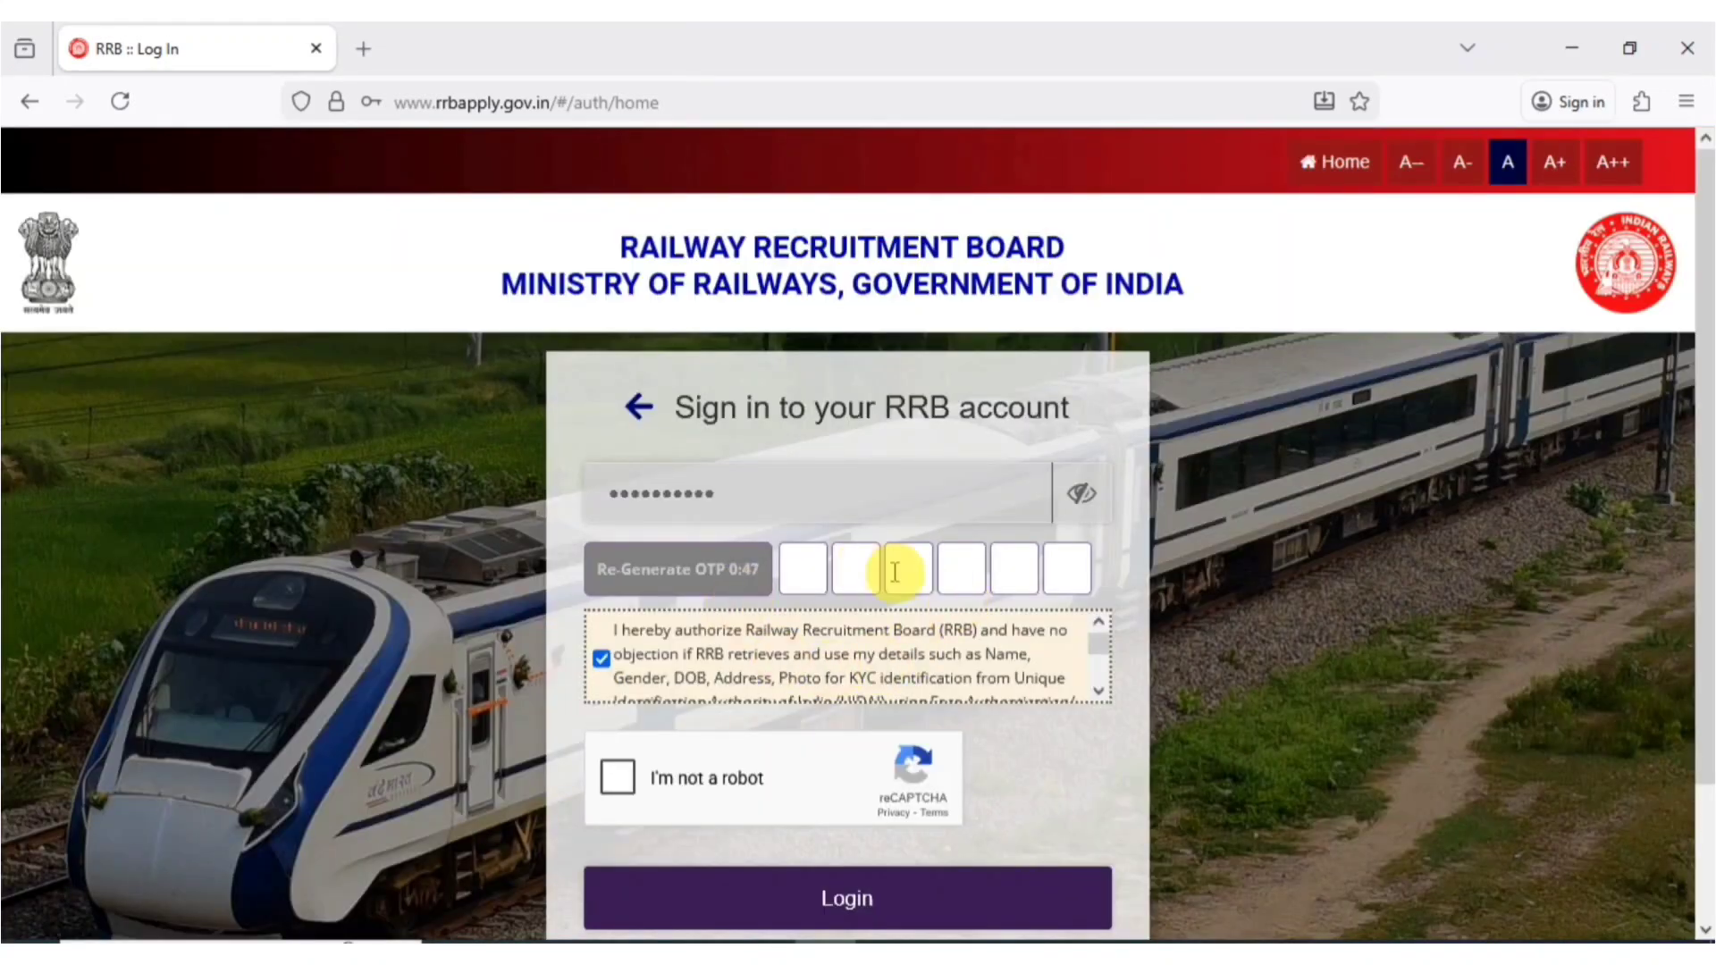
left_click(806, 575)
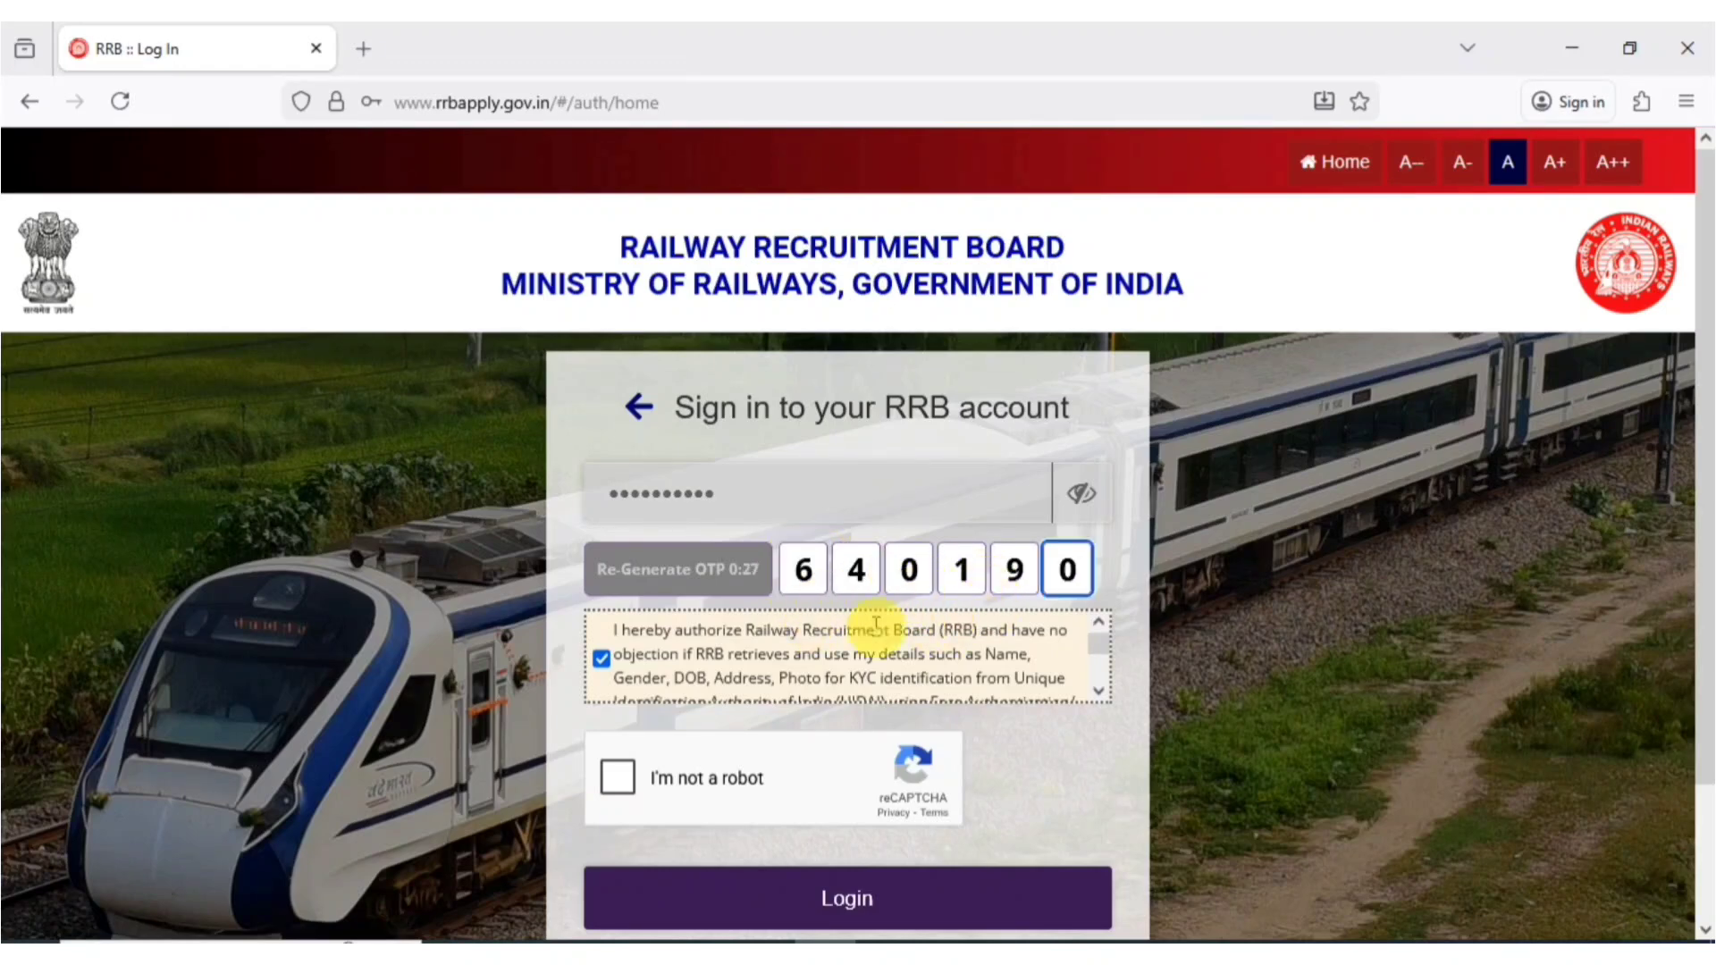
left_click(620, 778)
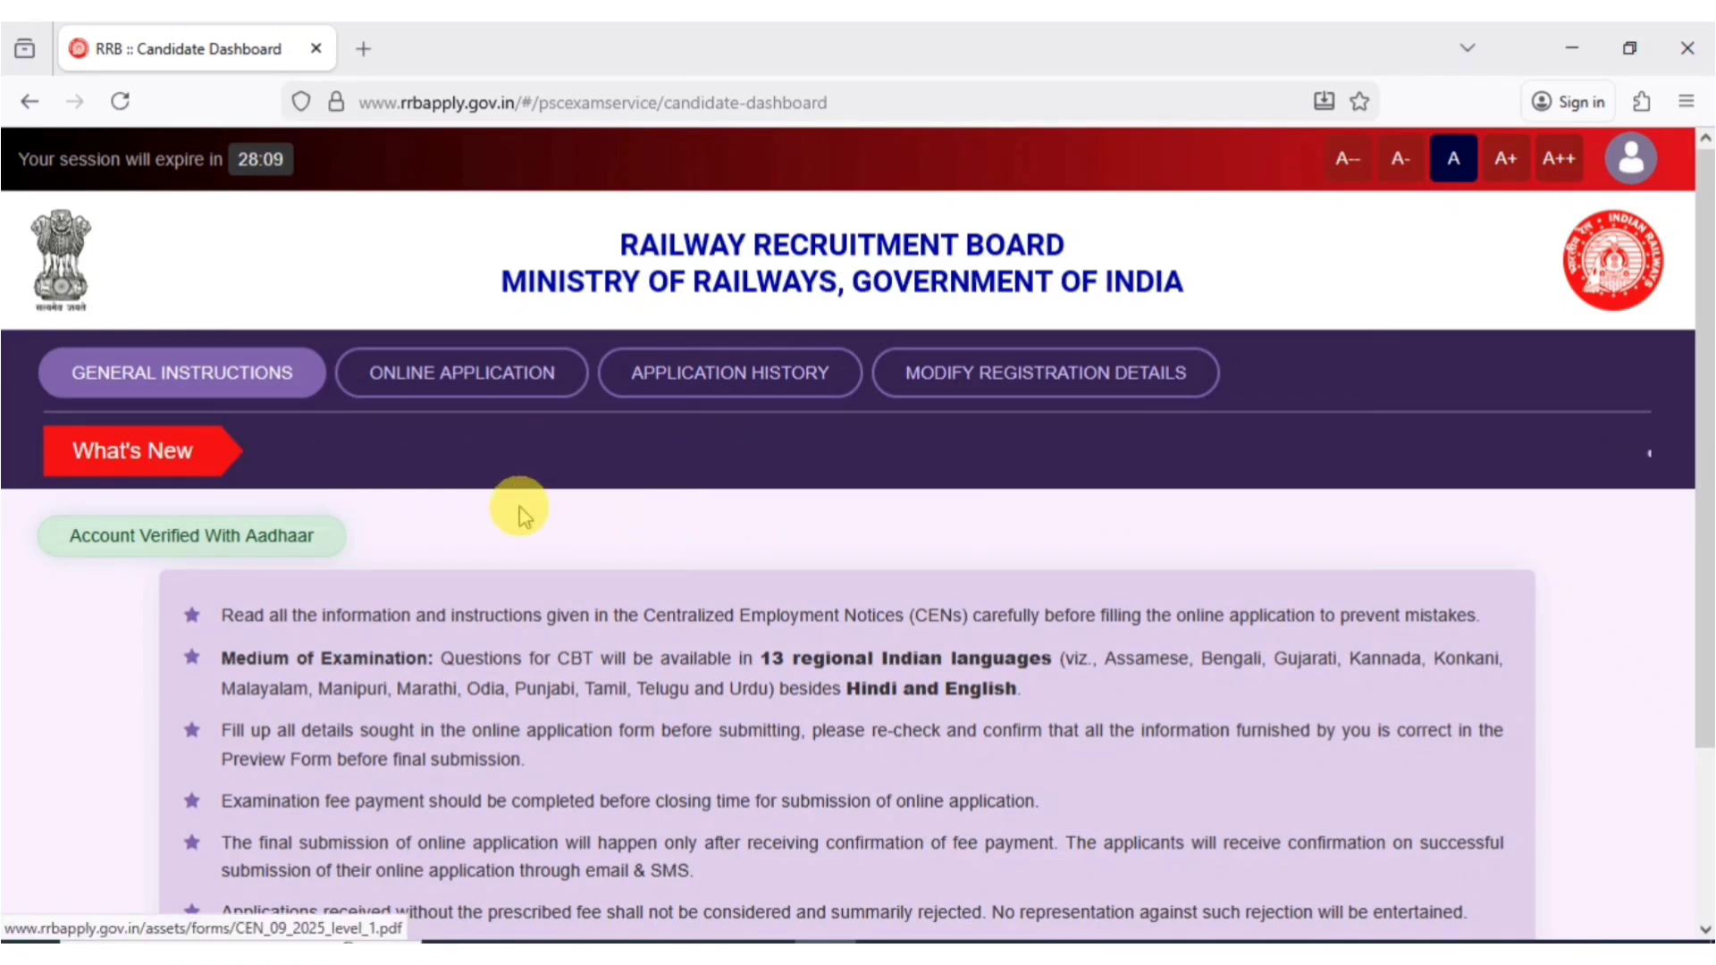
- Start the online application for RRB Chandigarh, declaring not debarred and CEN read, then continue
left_click(460, 389)
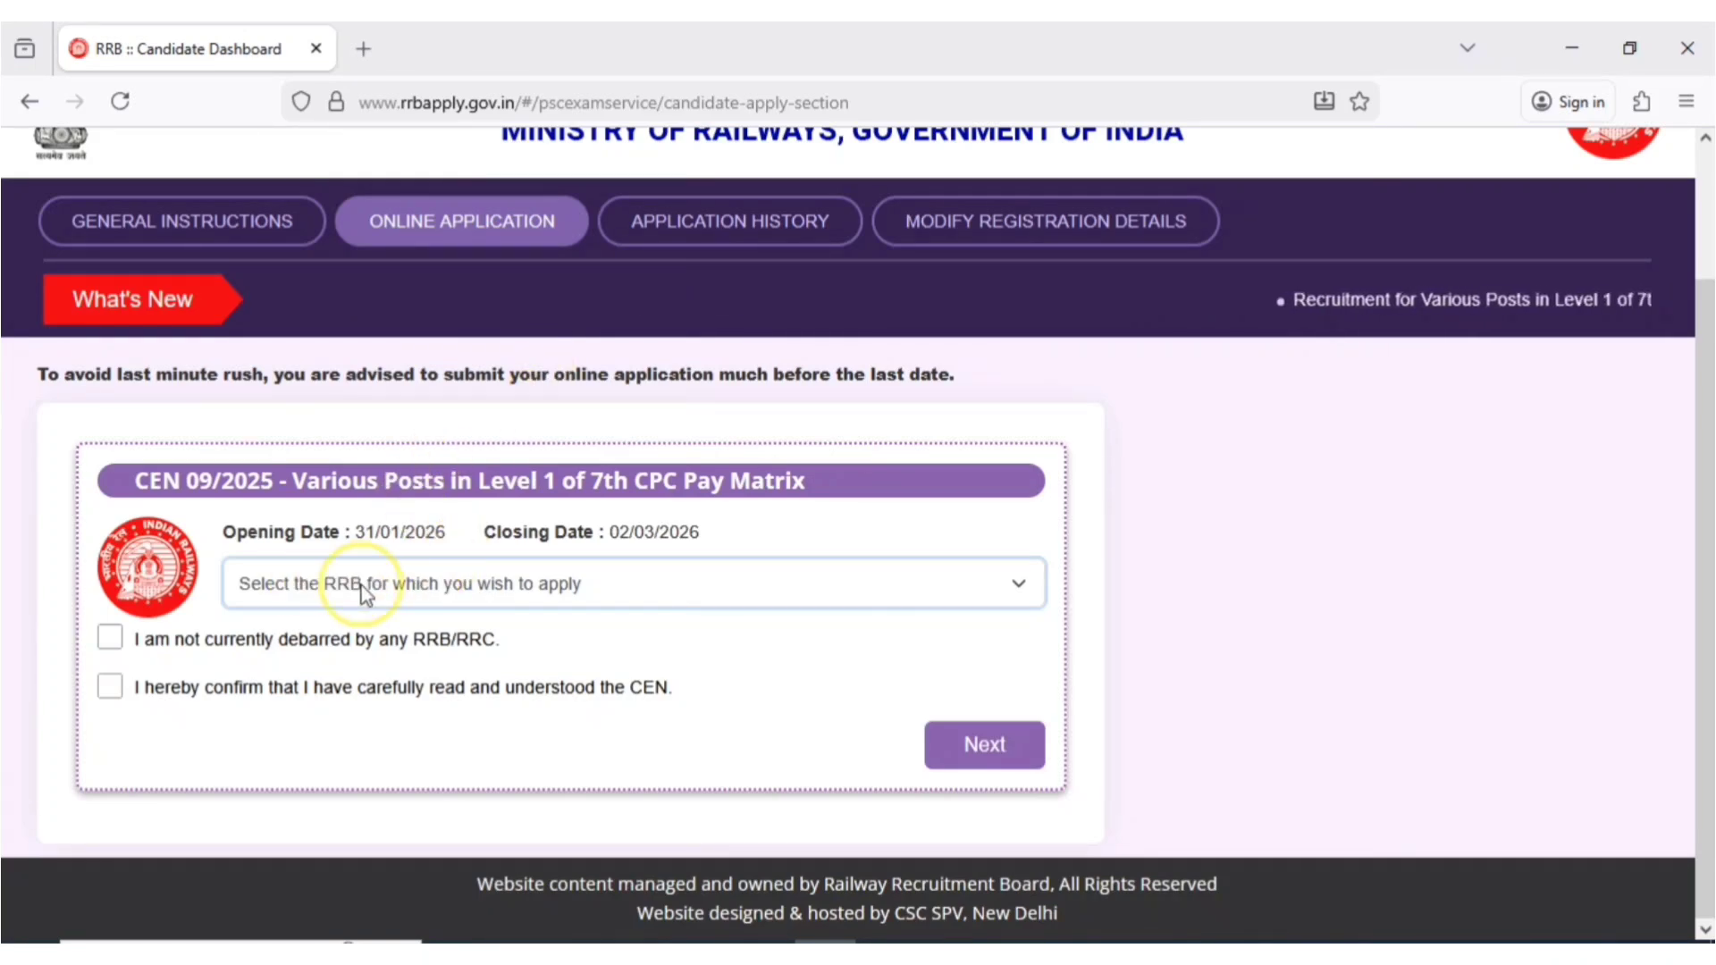
left_click(370, 586)
left_click(282, 387)
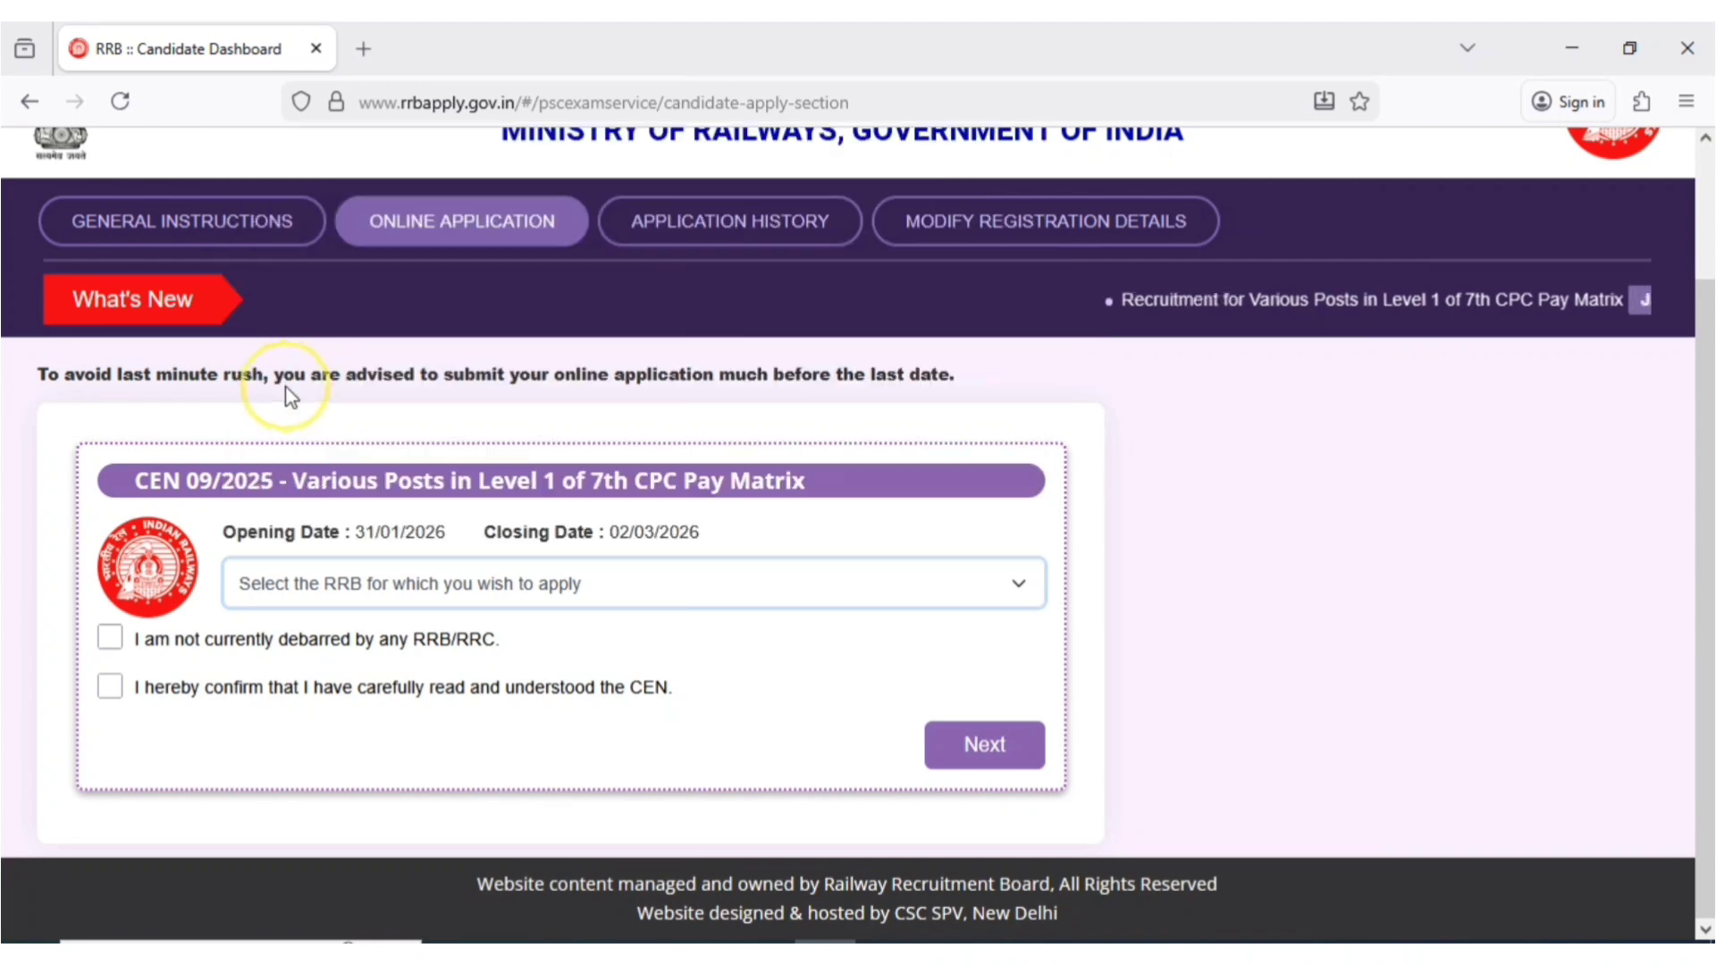
left_click(109, 638)
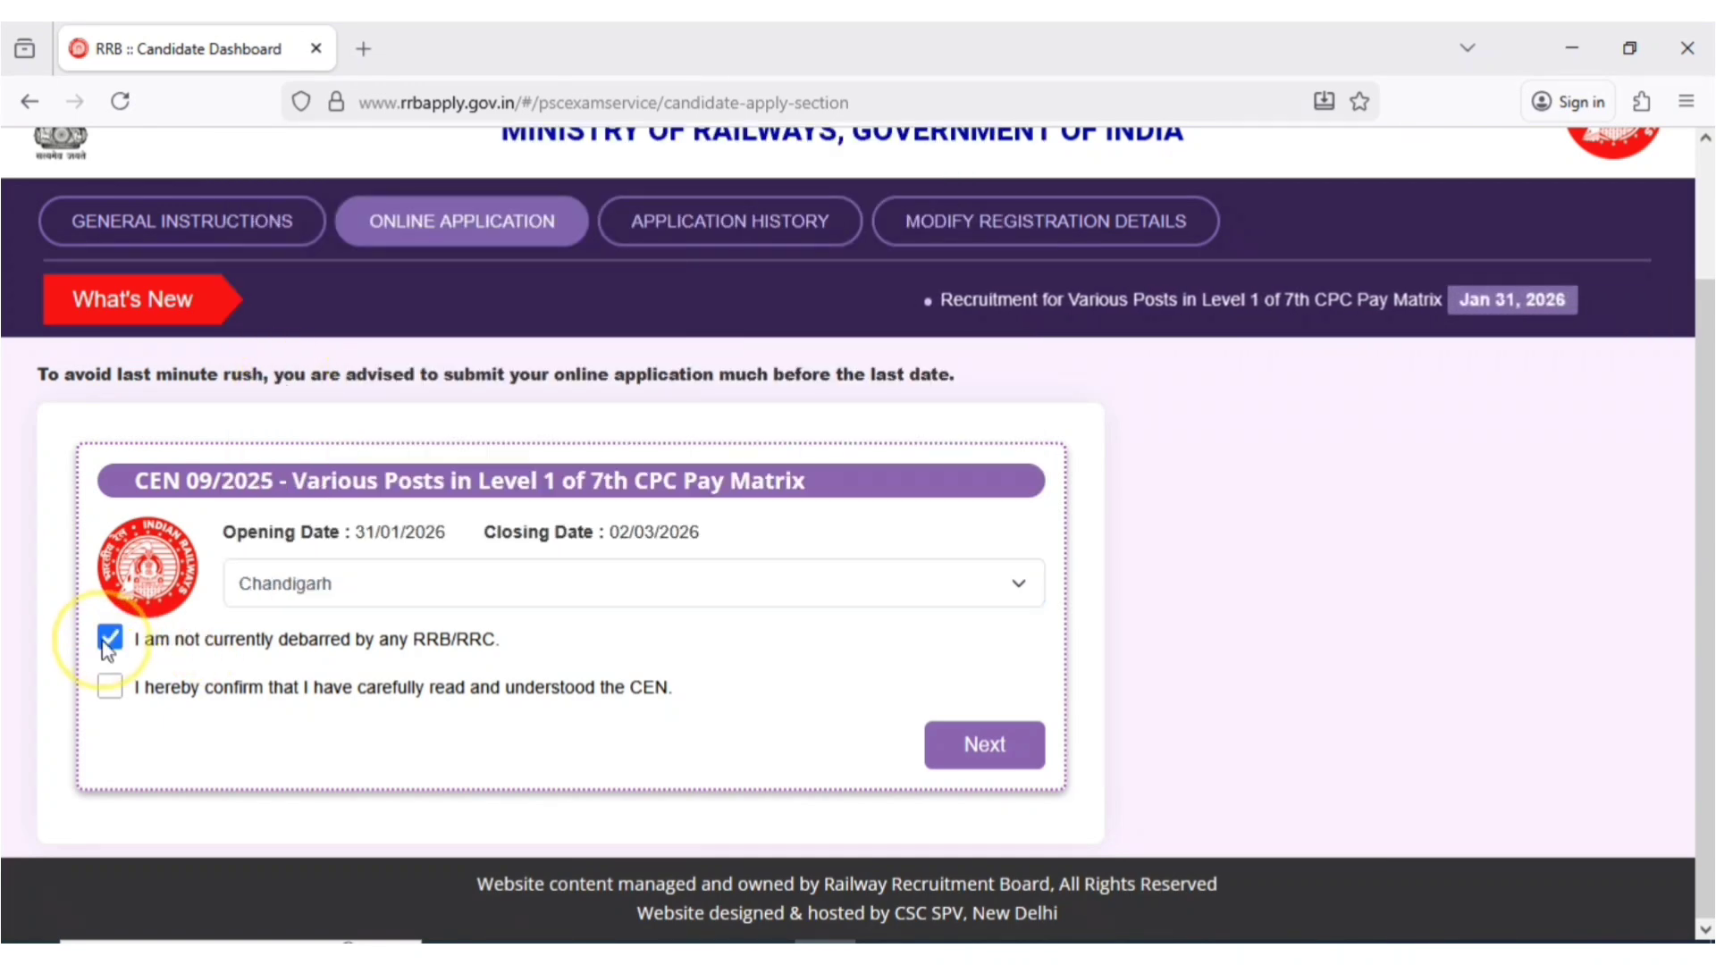
left_click(109, 686)
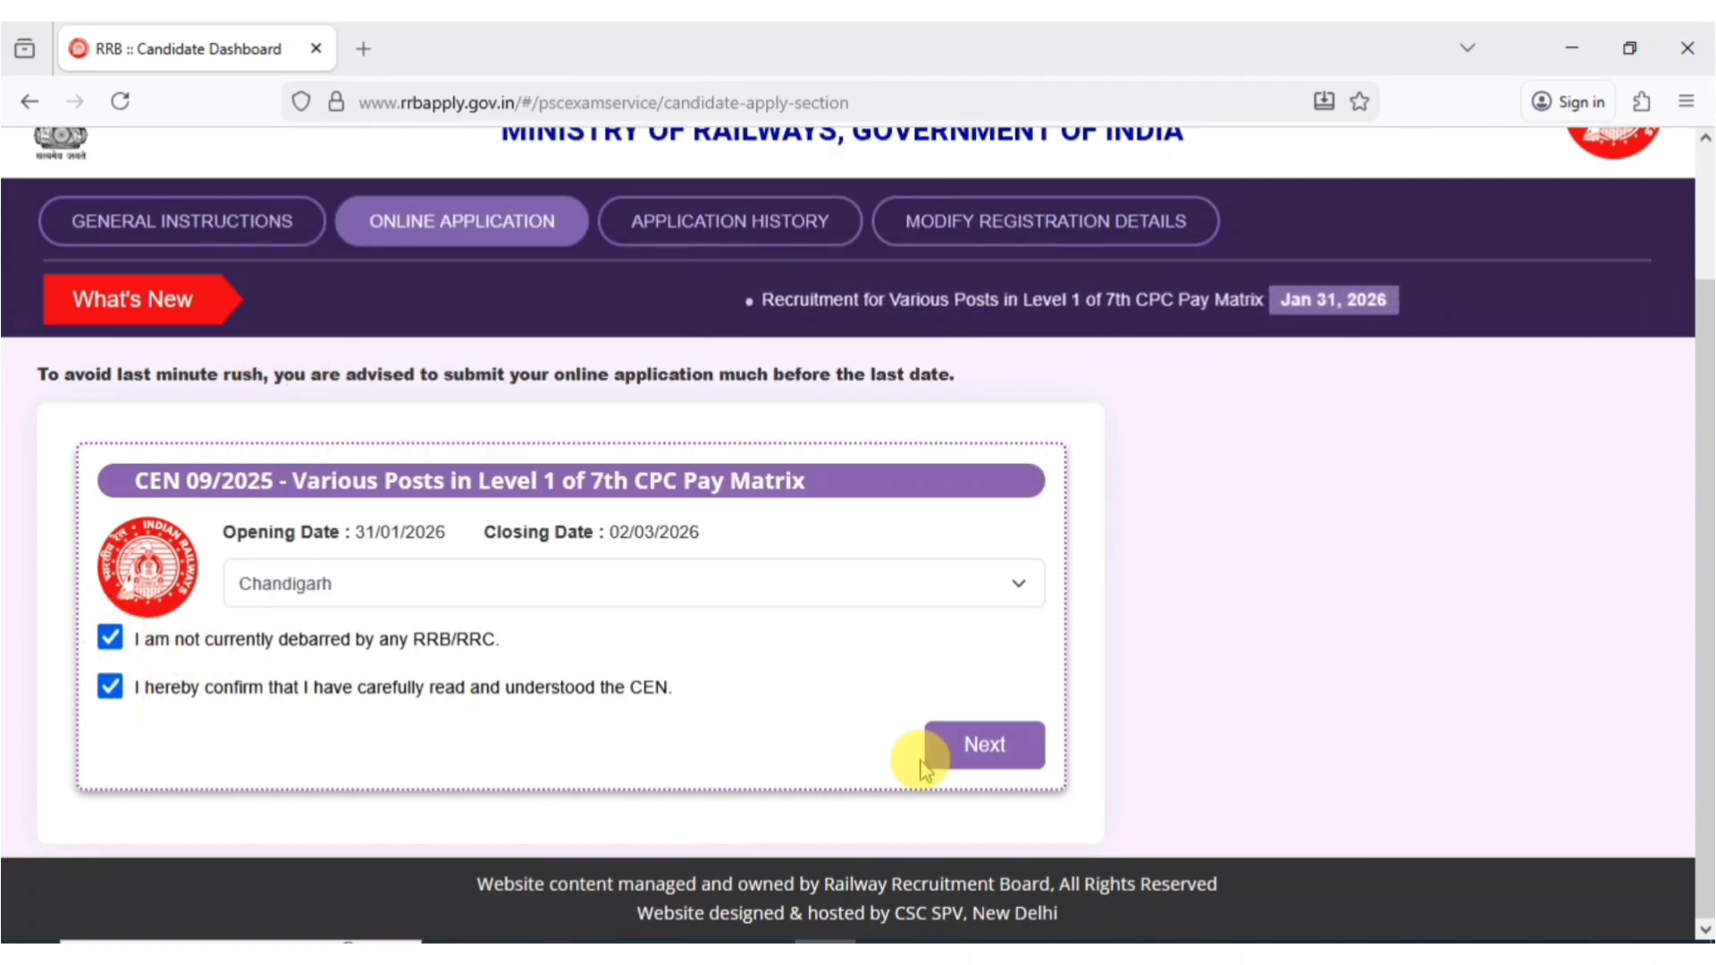
left_click(943, 768)
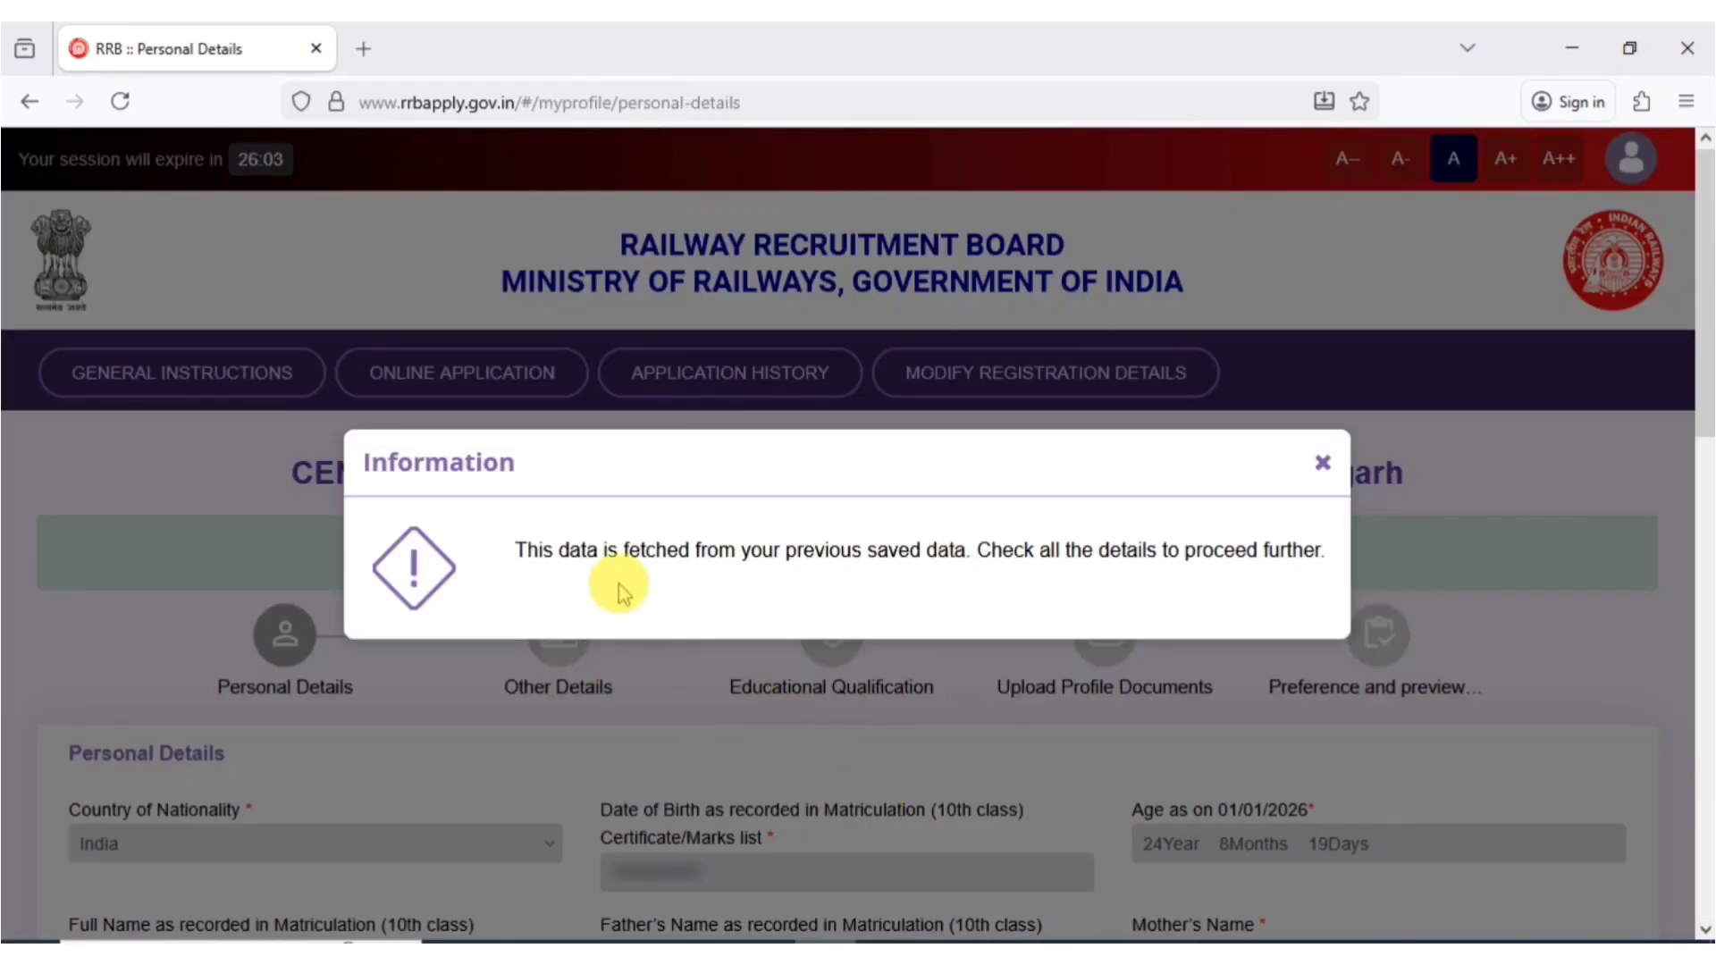
- Dismiss the saved-data notice and set marital status Married, religion Hindu, mother tongue Hindi
left_click(1327, 467)
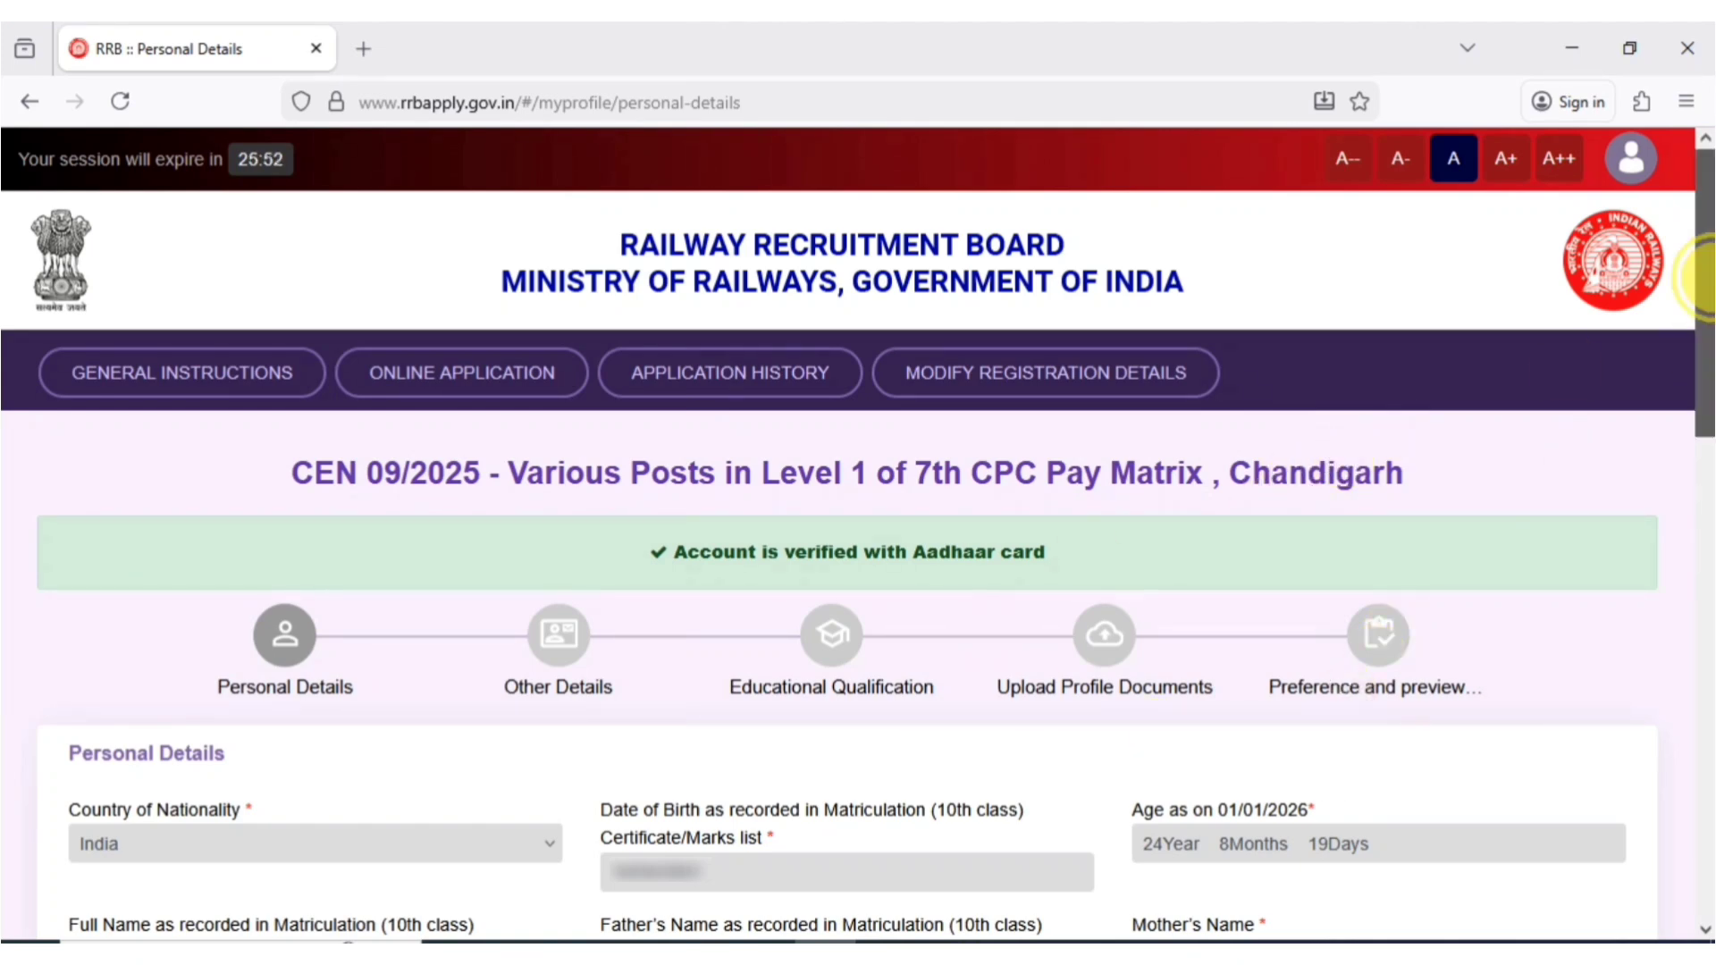
scroll(1696, 278, "down", 10)
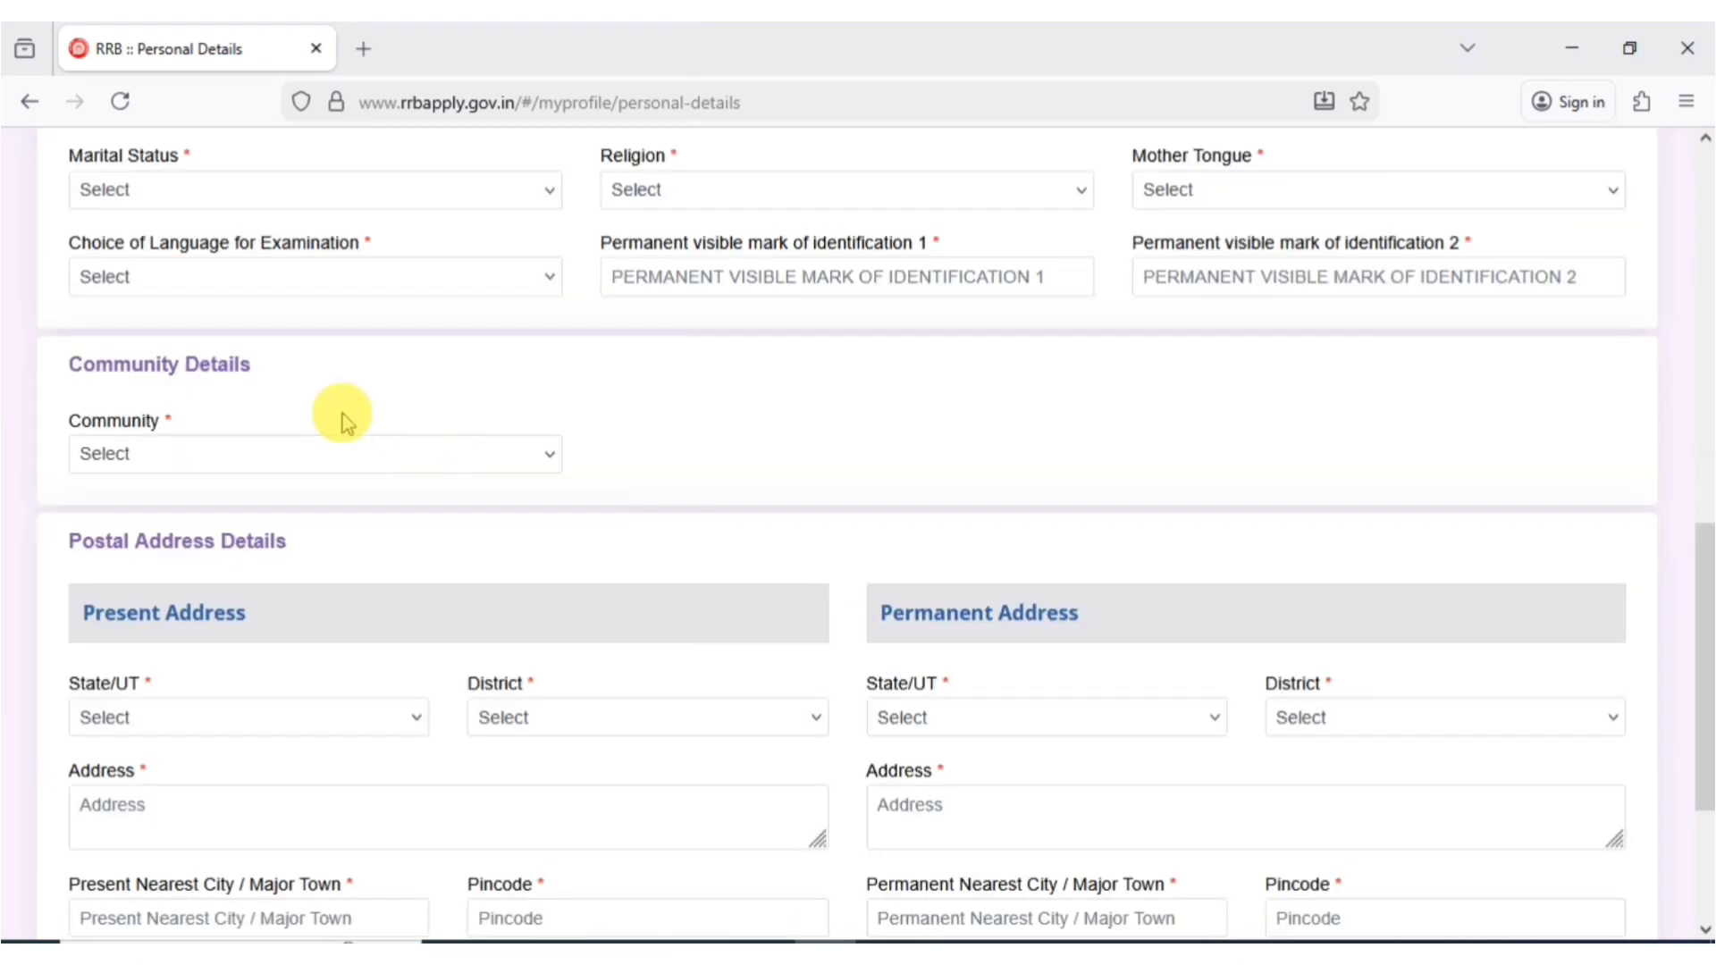
left_click(173, 196)
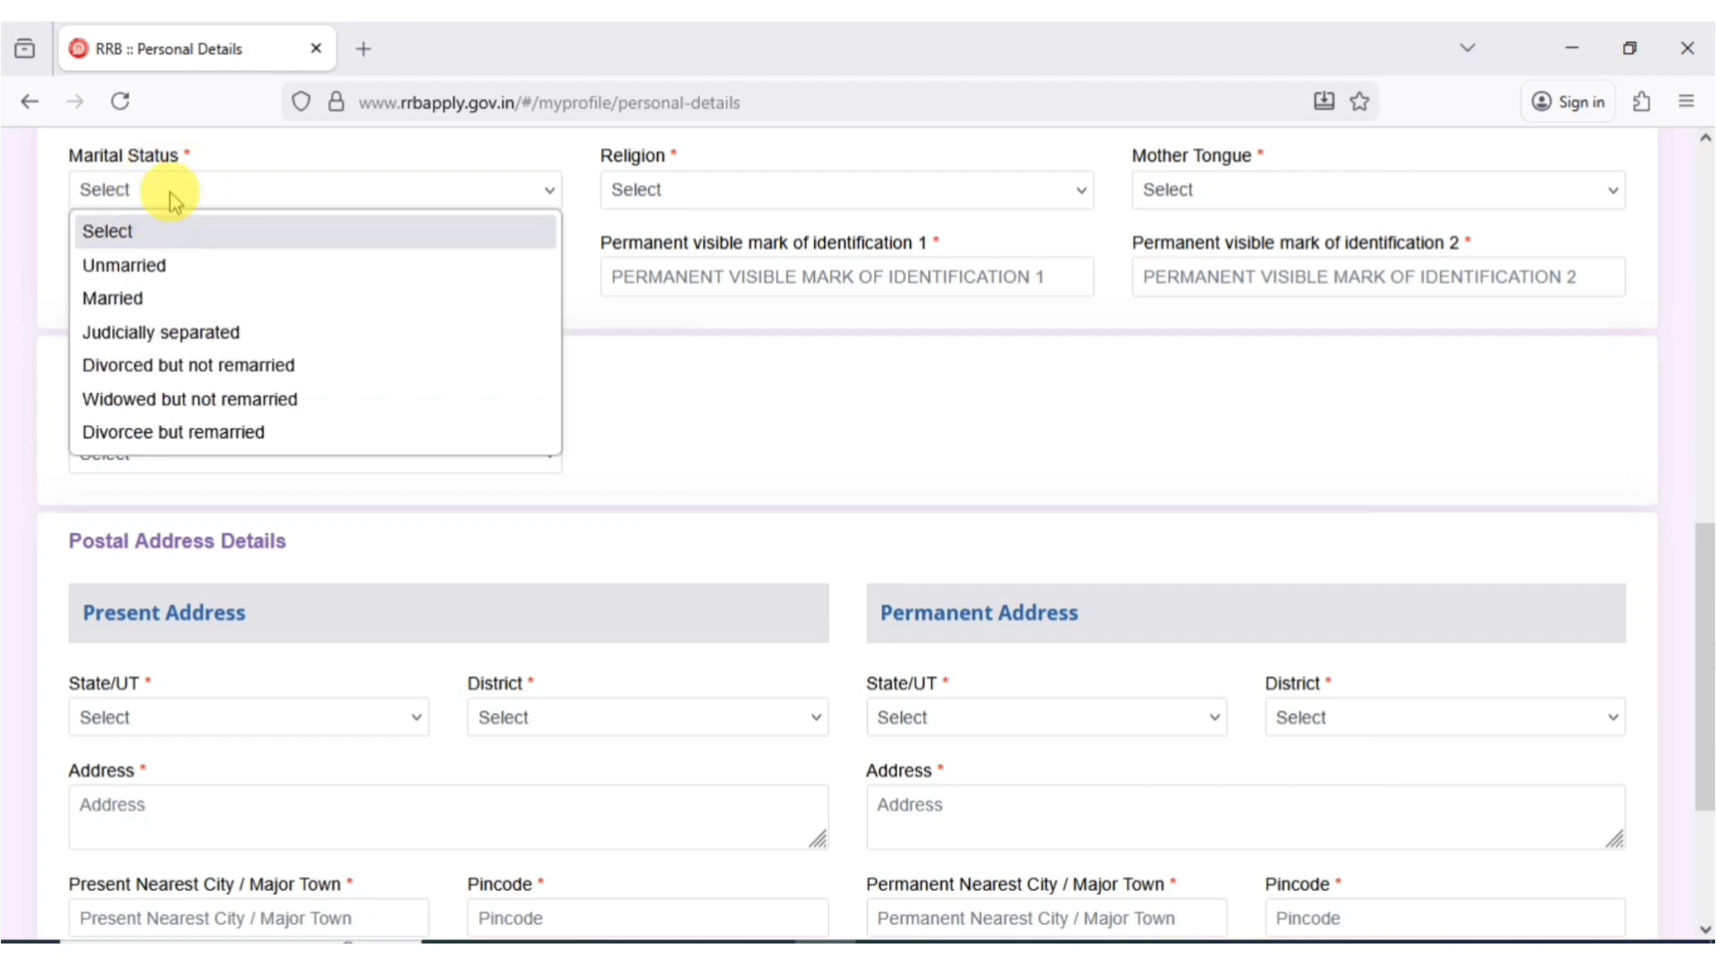
left_click(154, 305)
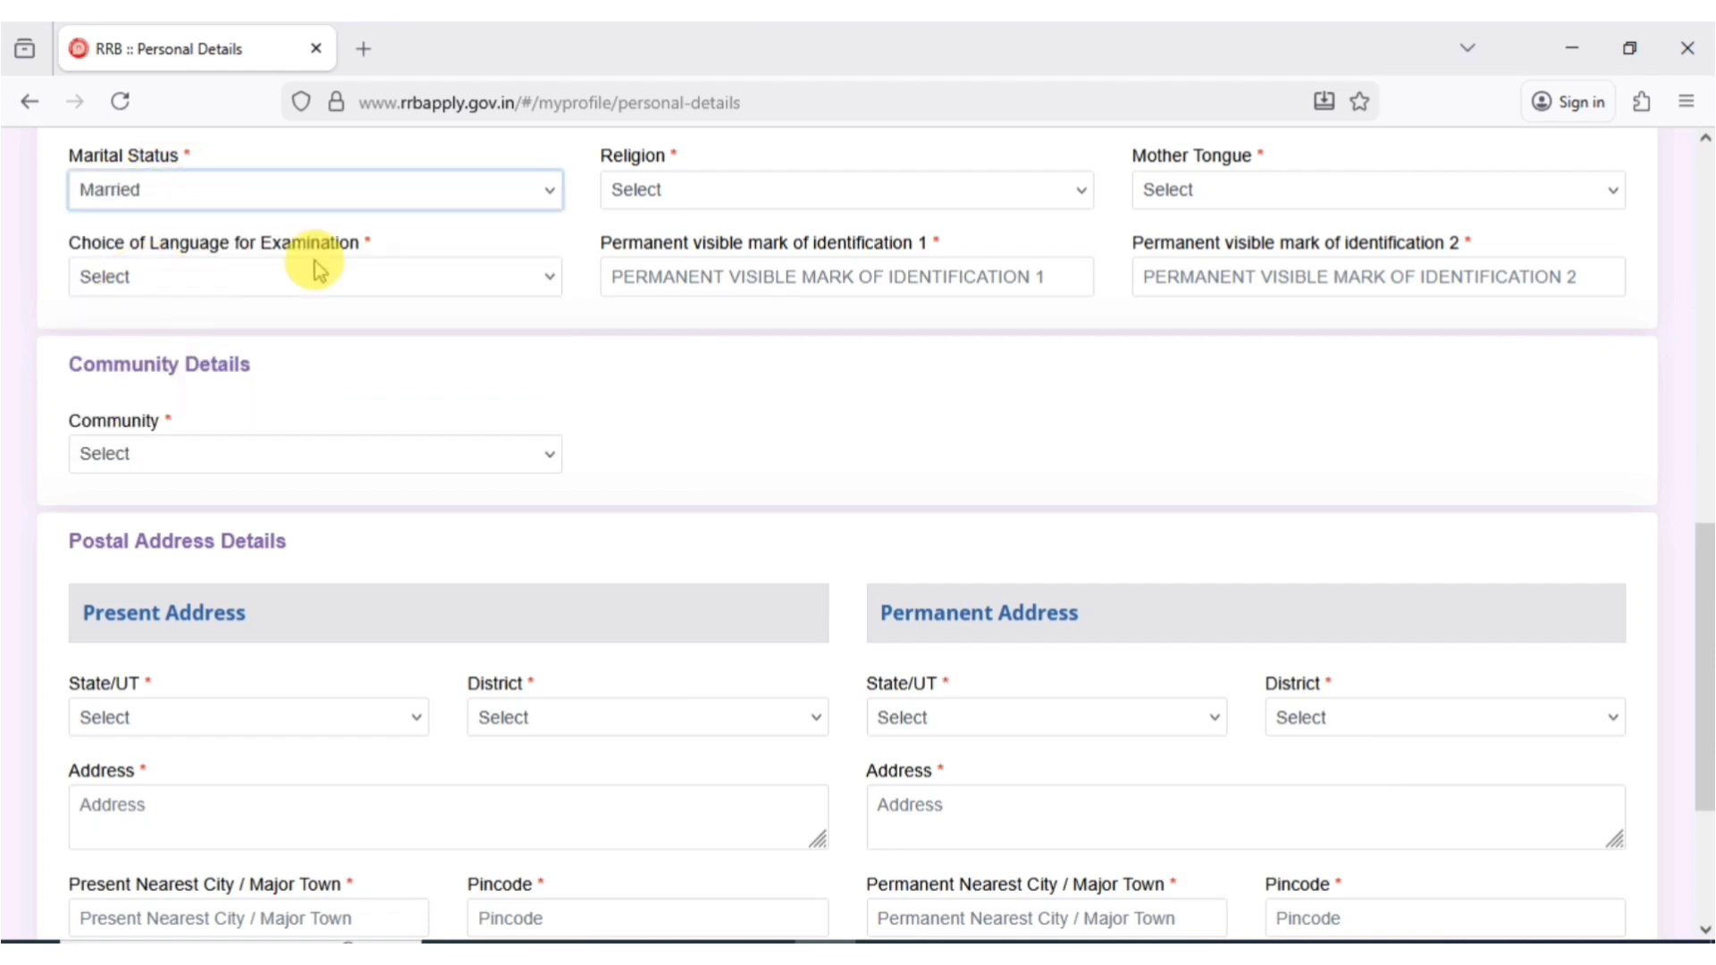
left_click(698, 196)
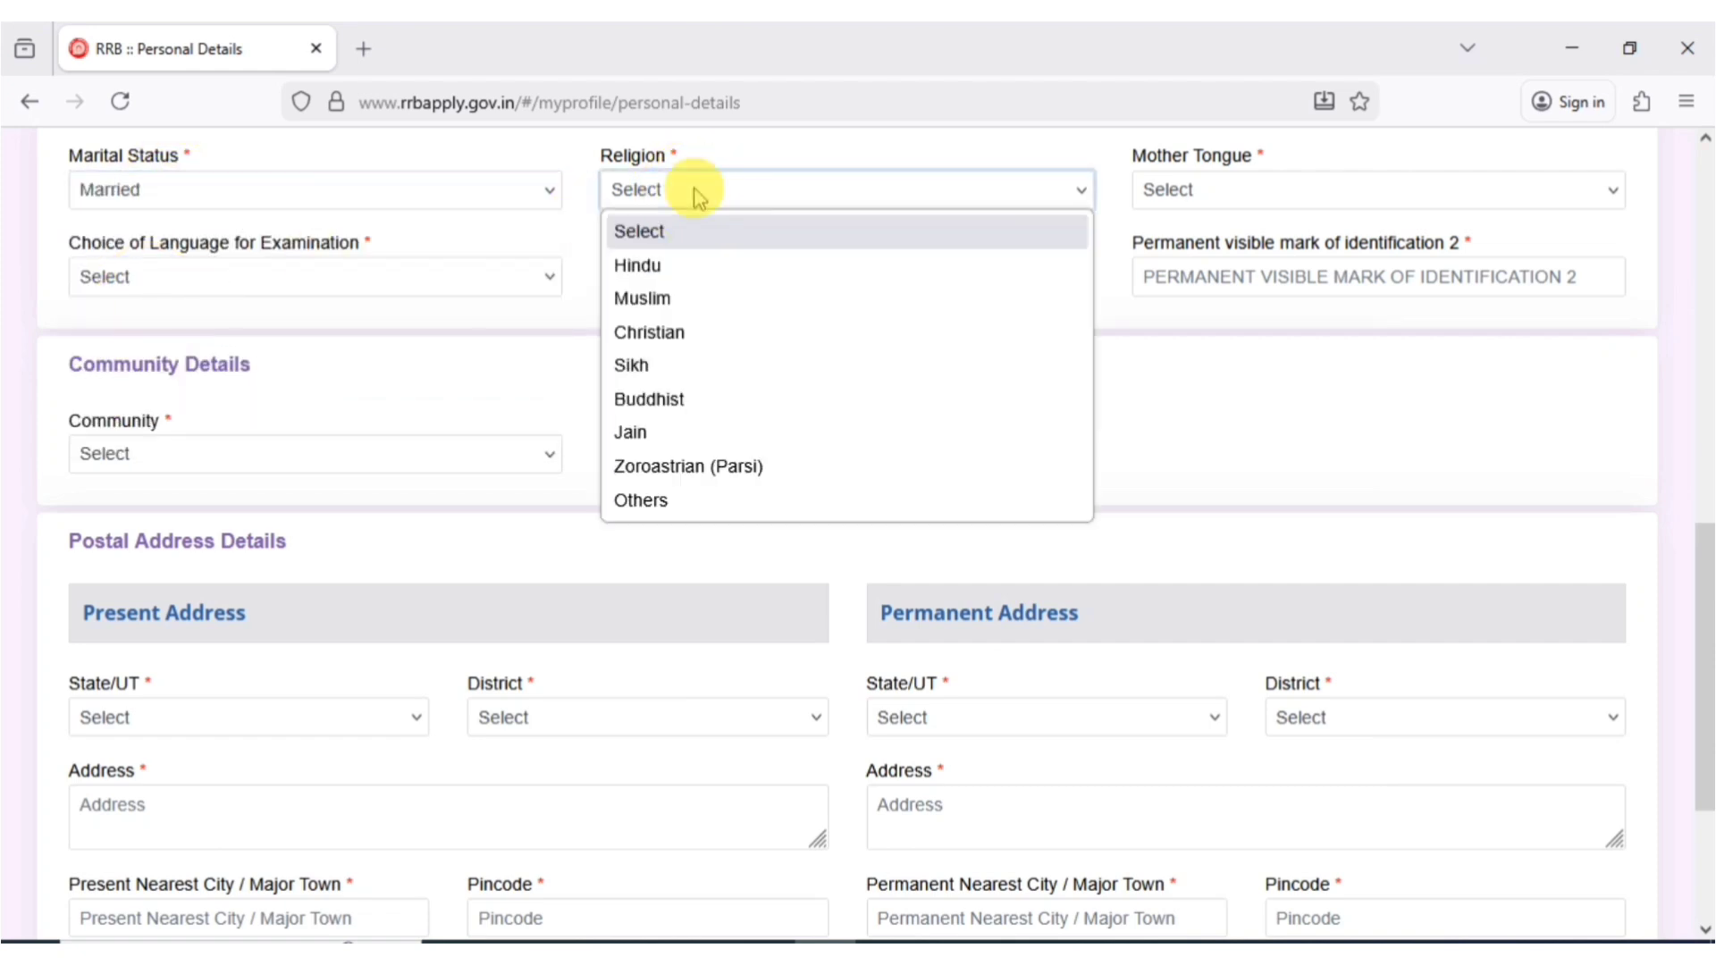
left_click(659, 266)
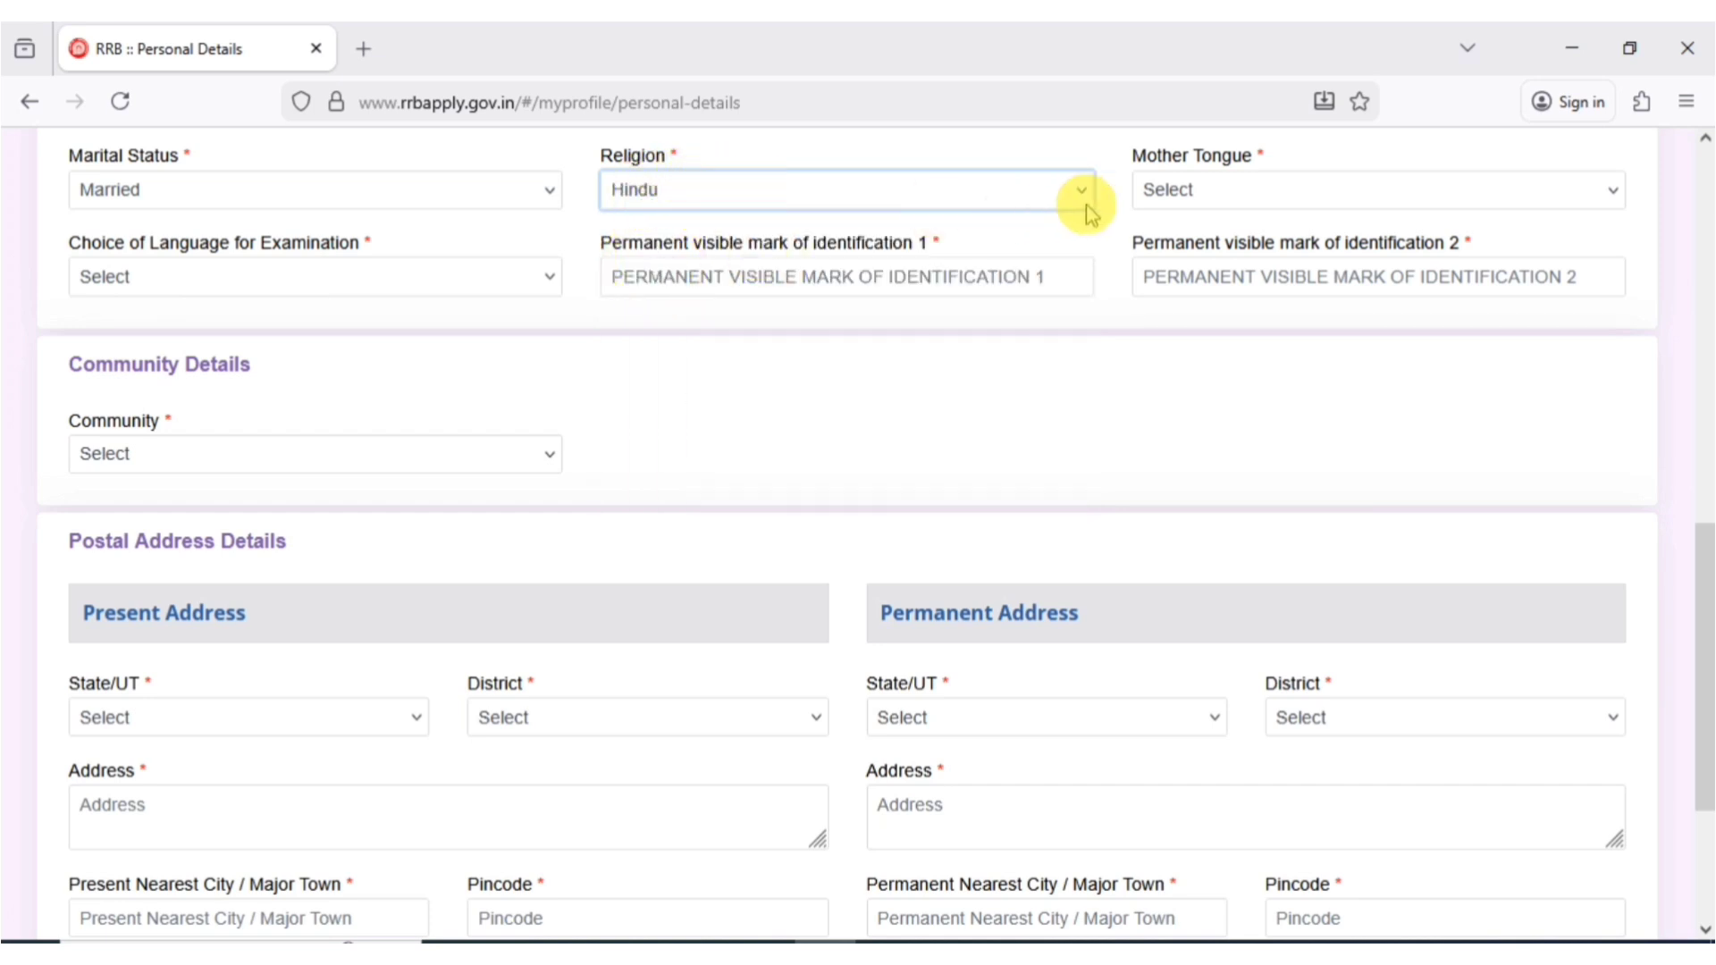
left_click(1165, 199)
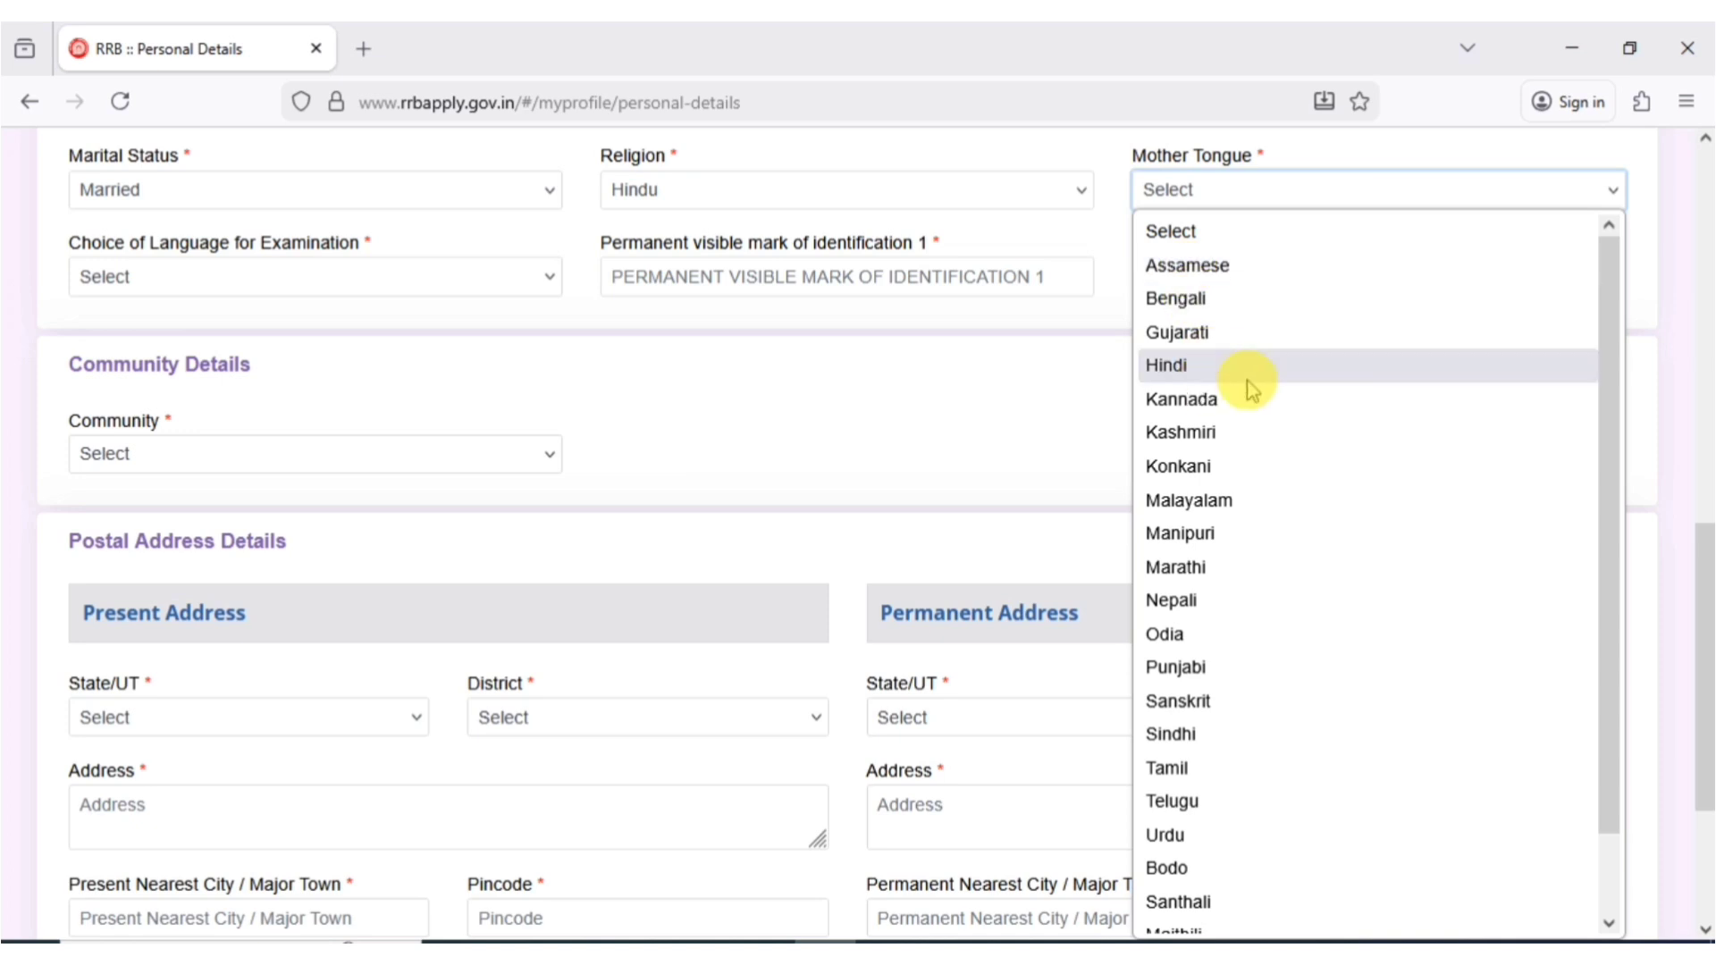
left_click(1492, 363)
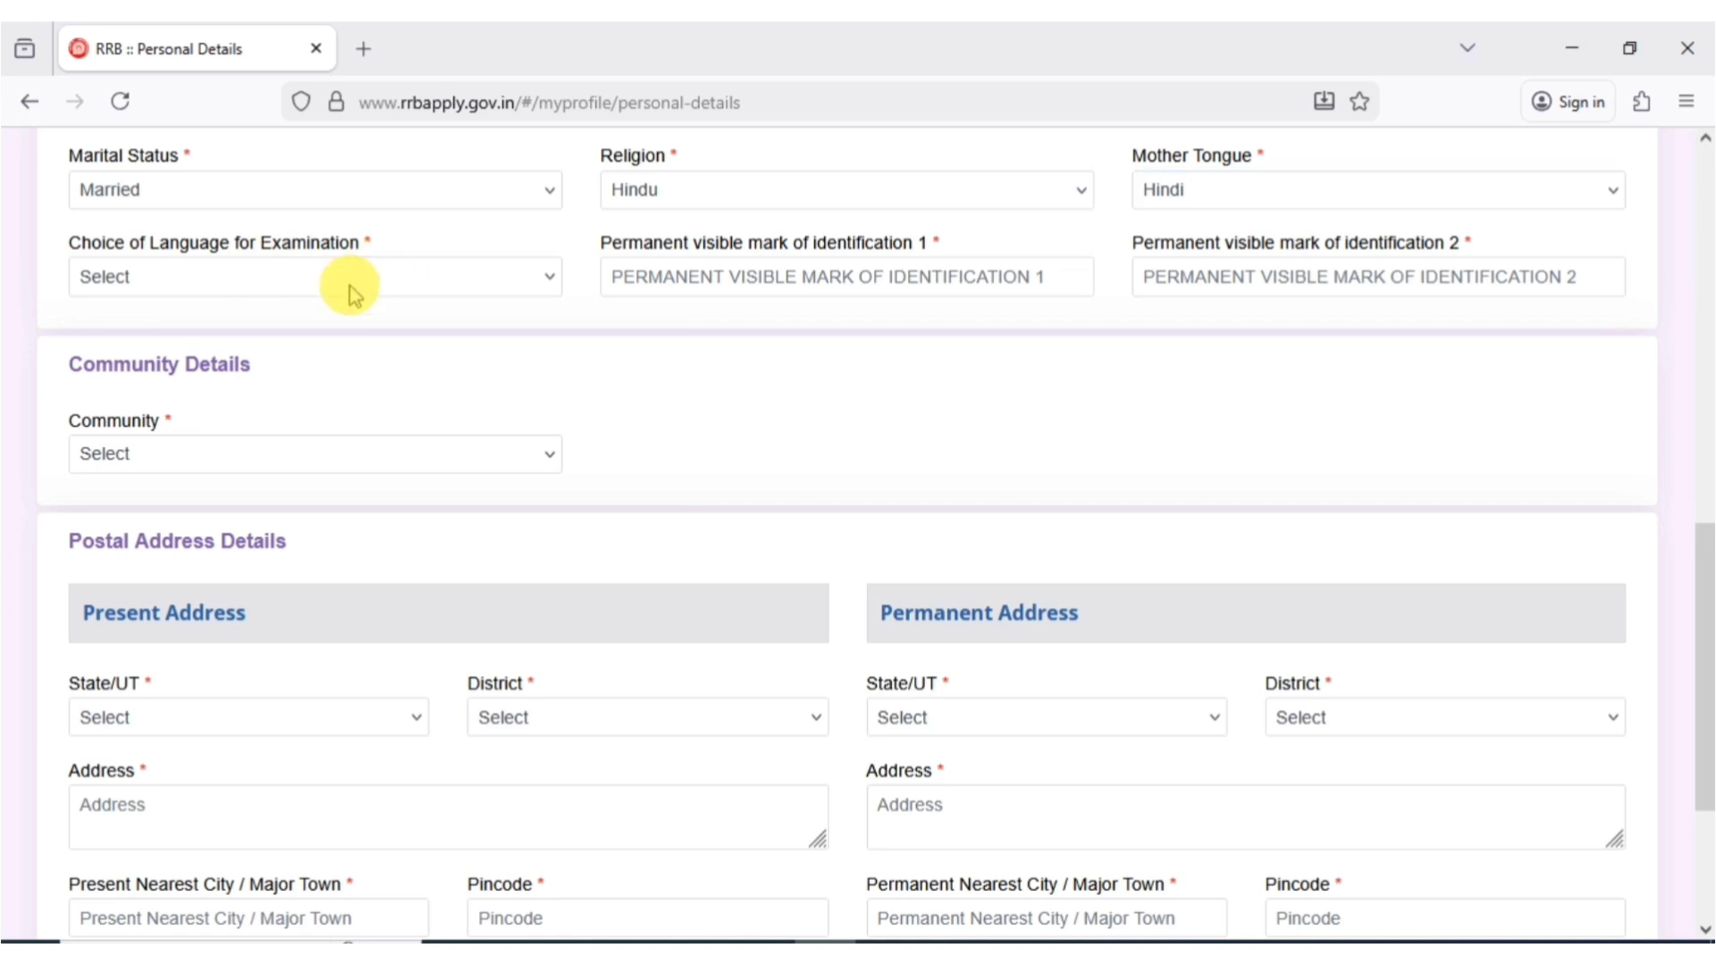
- Set the examination language to Hindi and fill the identification mark fields with NO MARK
left_click(276, 277)
left_click(139, 491)
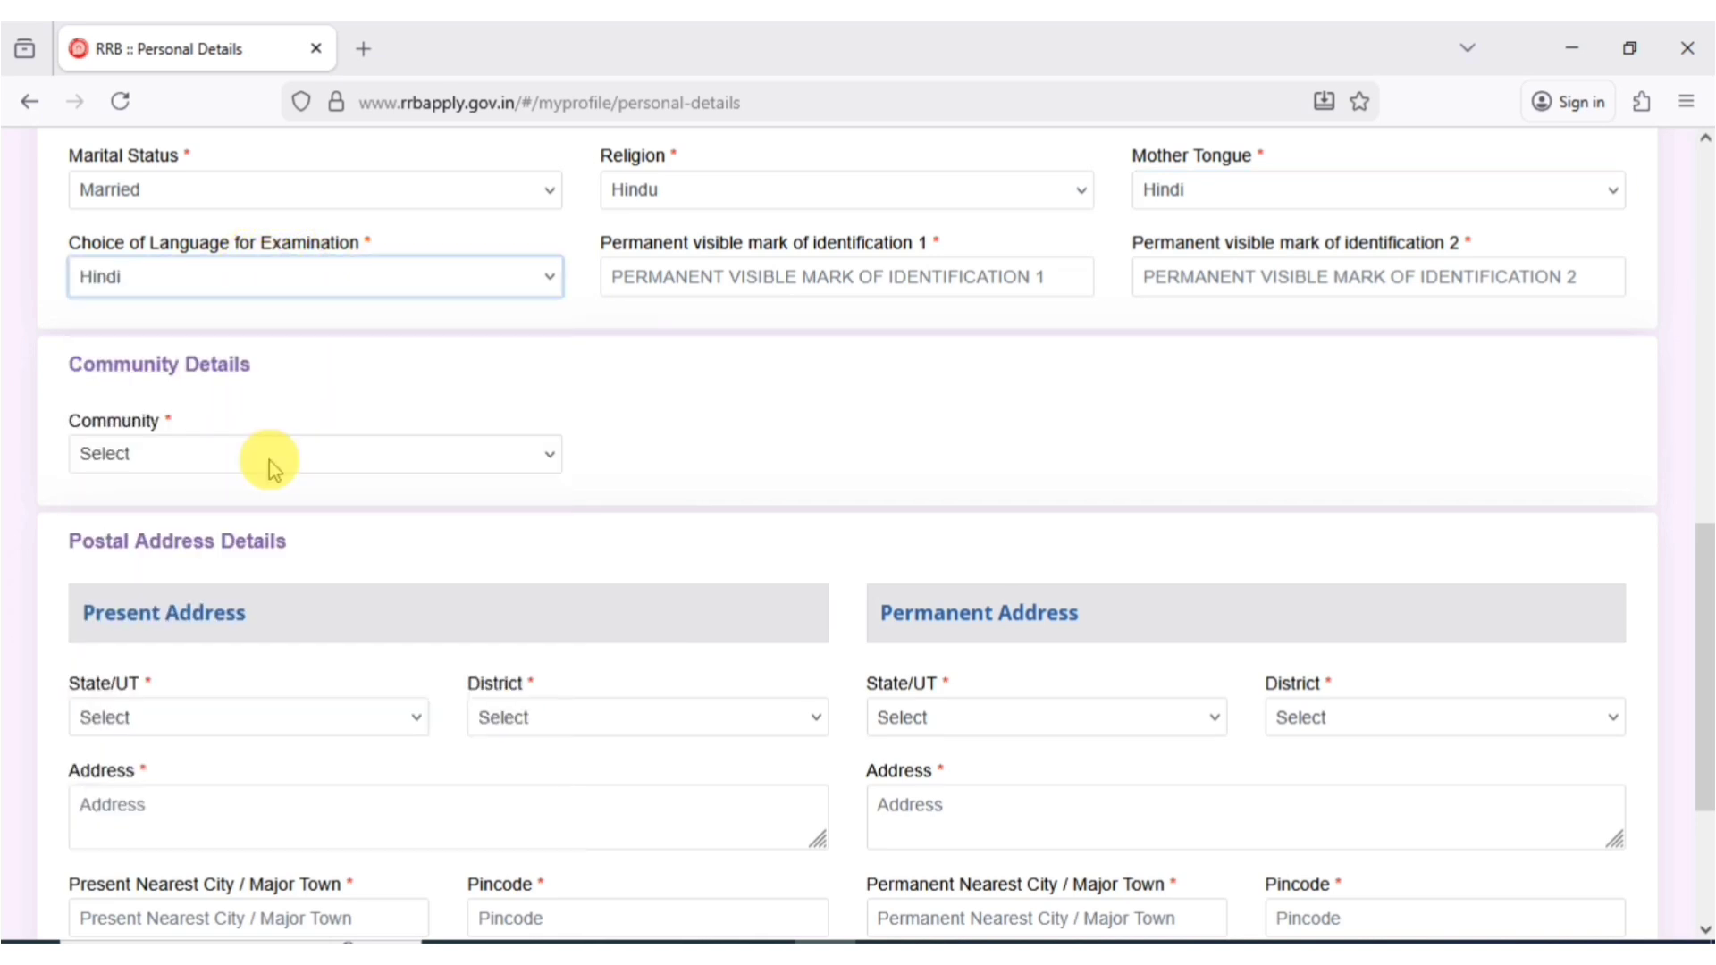
left_click(706, 280)
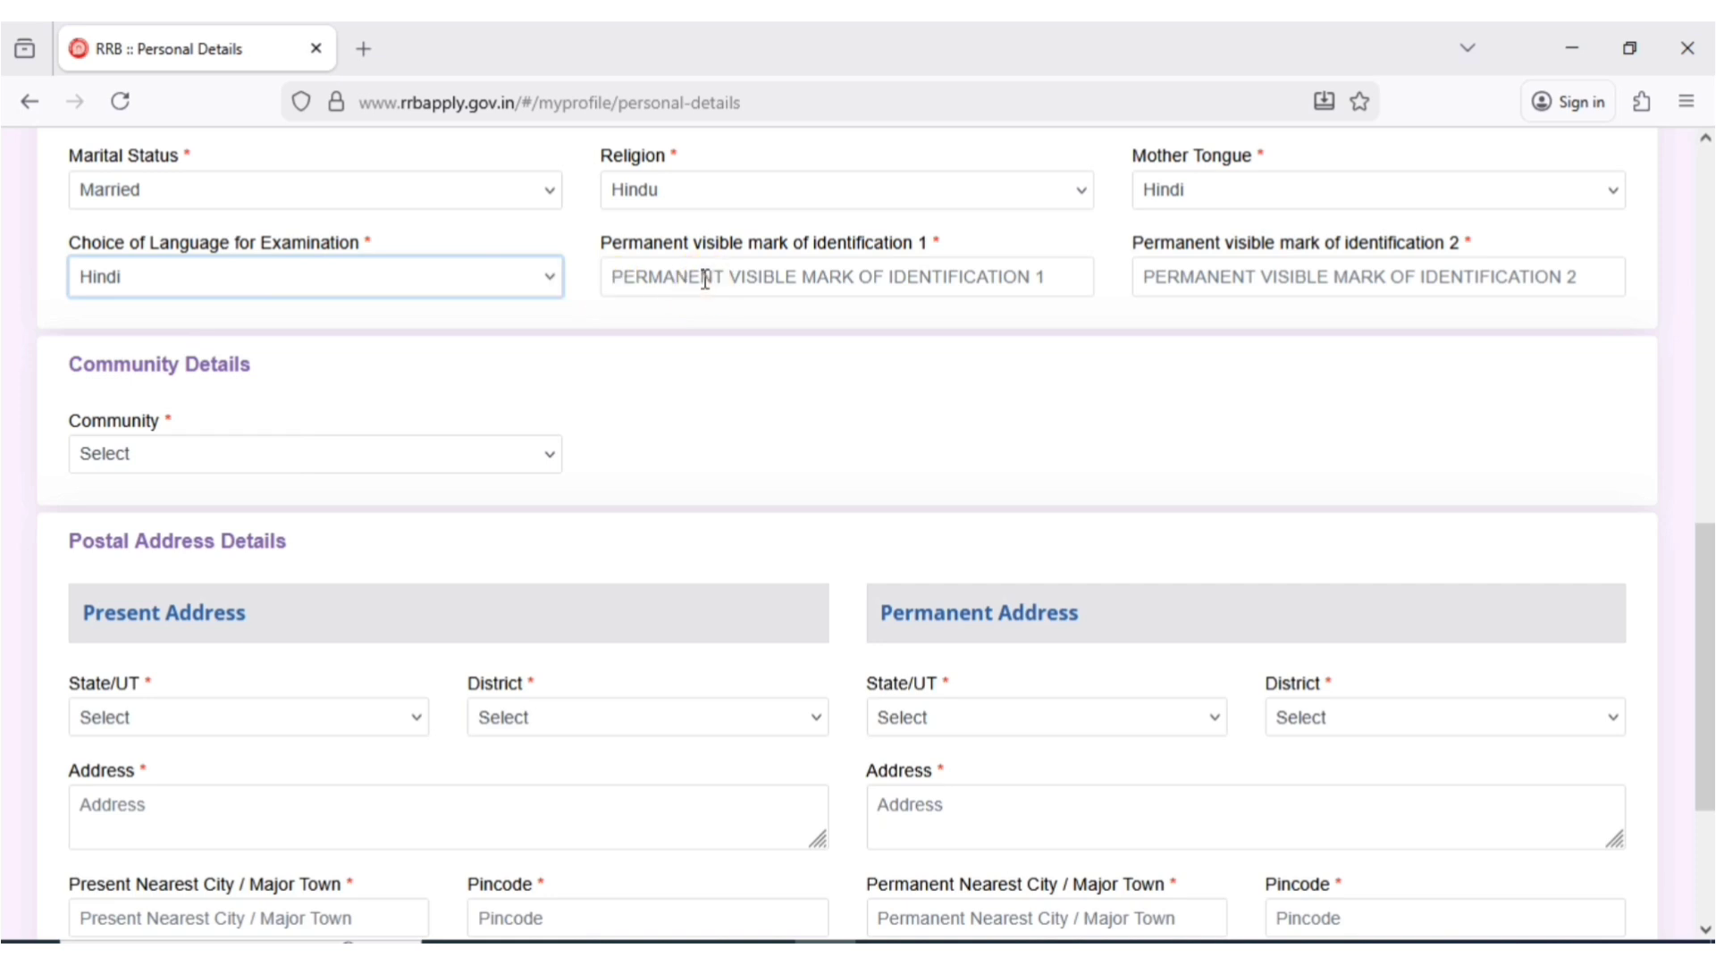
left_click(705, 280)
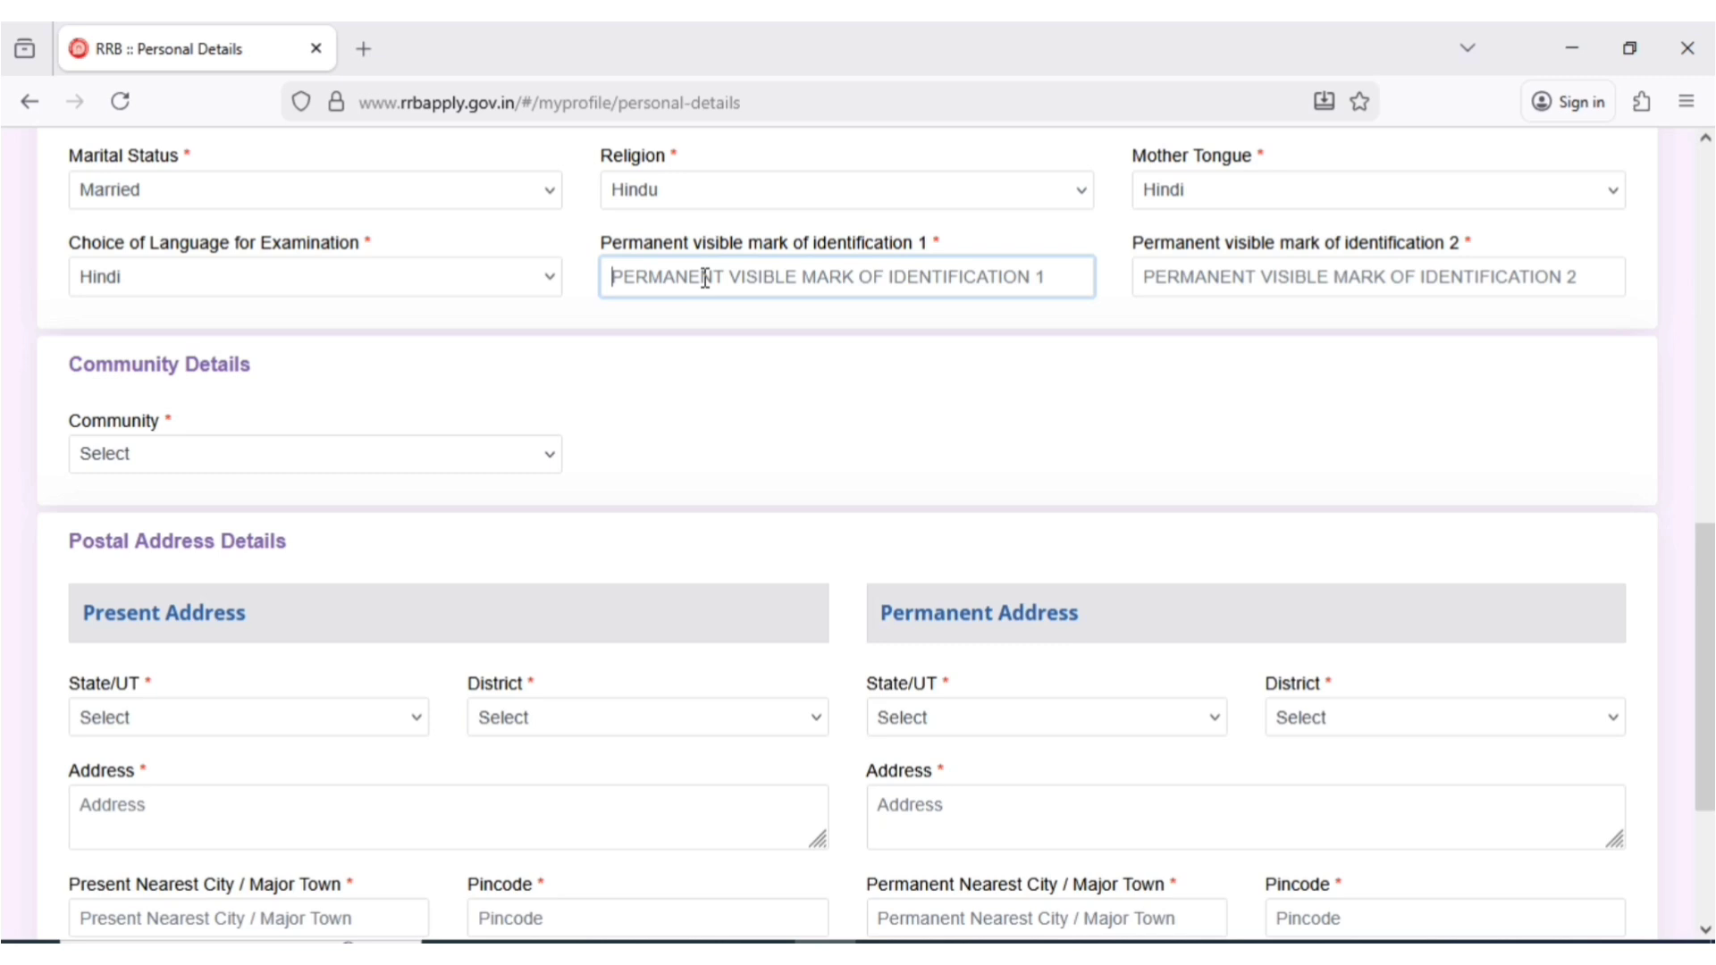
left_click(705, 280)
type("NO MARK")
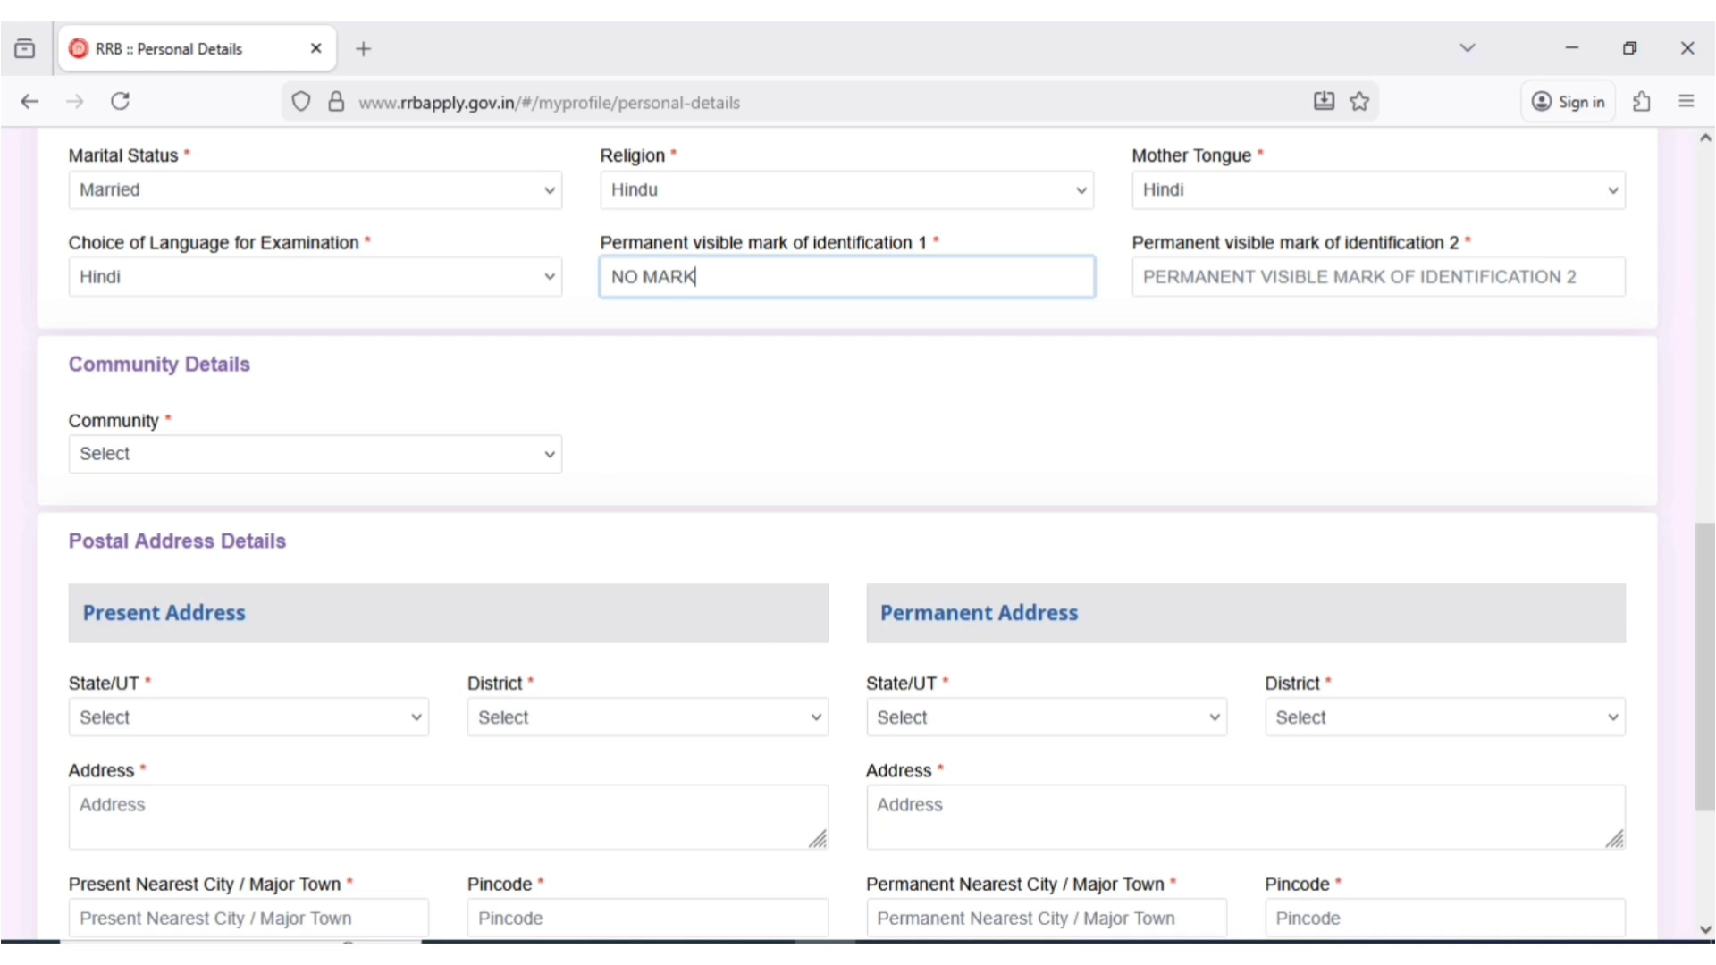
left_click(1321, 261)
- Enter 'NO MARK', then choose OBC community with OBC (Non Creamy layer) status, accepting both notices
type("NO MARK")
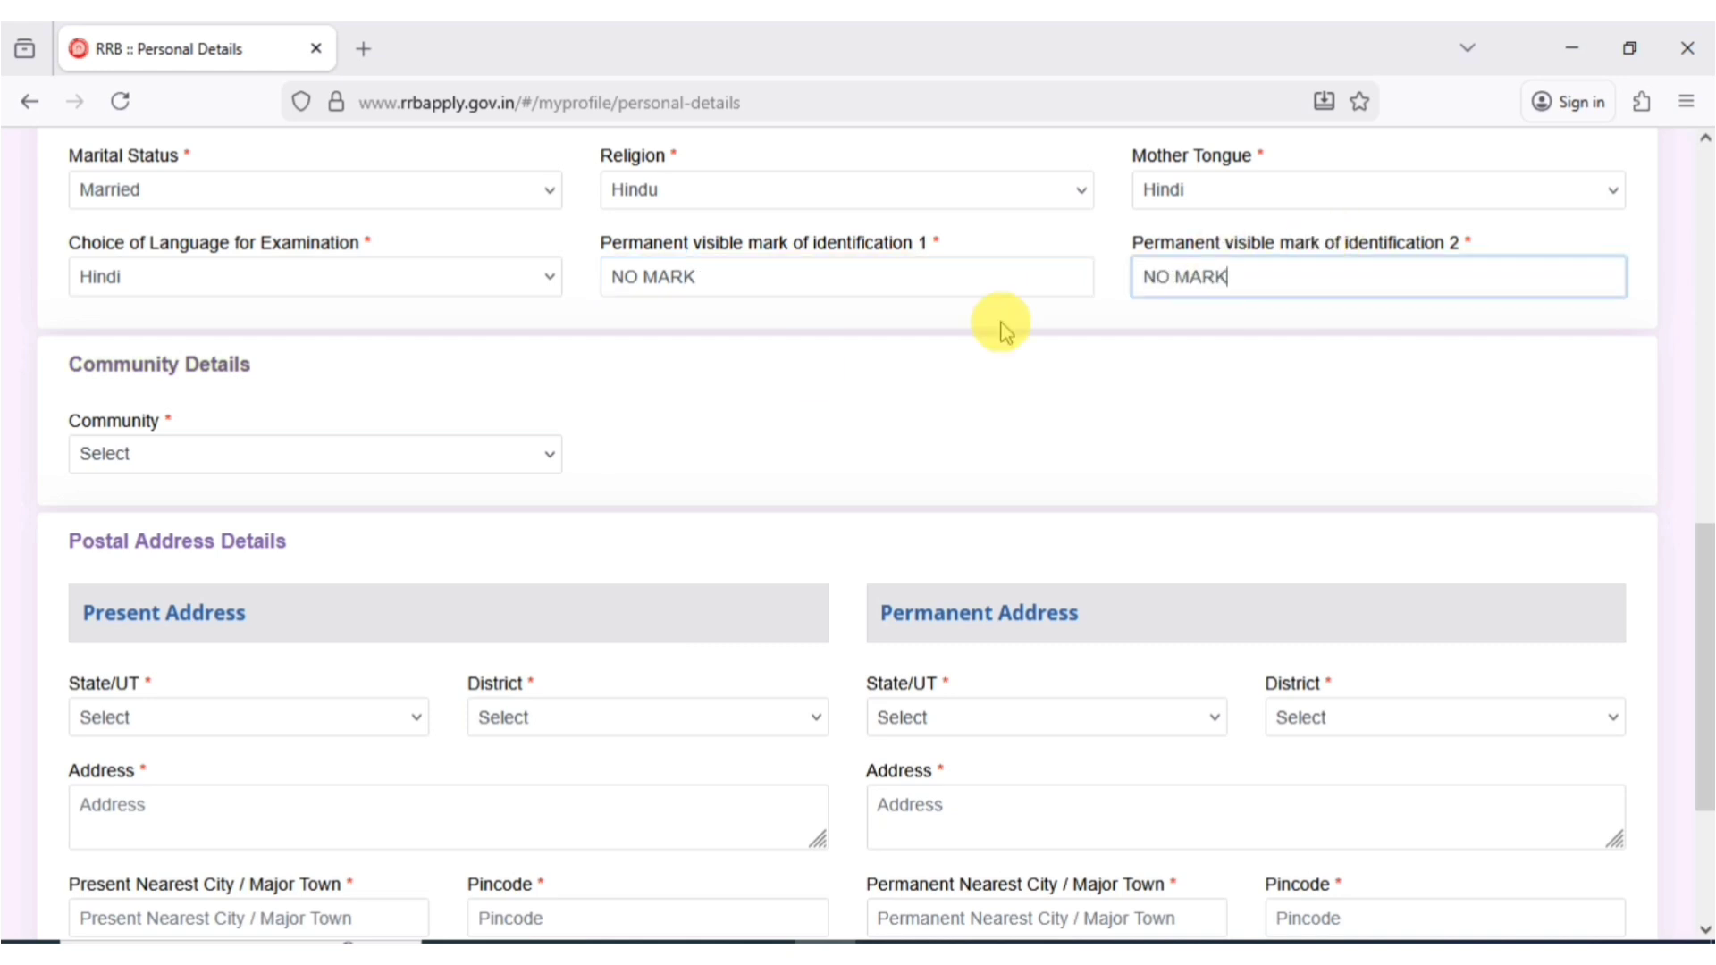
left_click(124, 458)
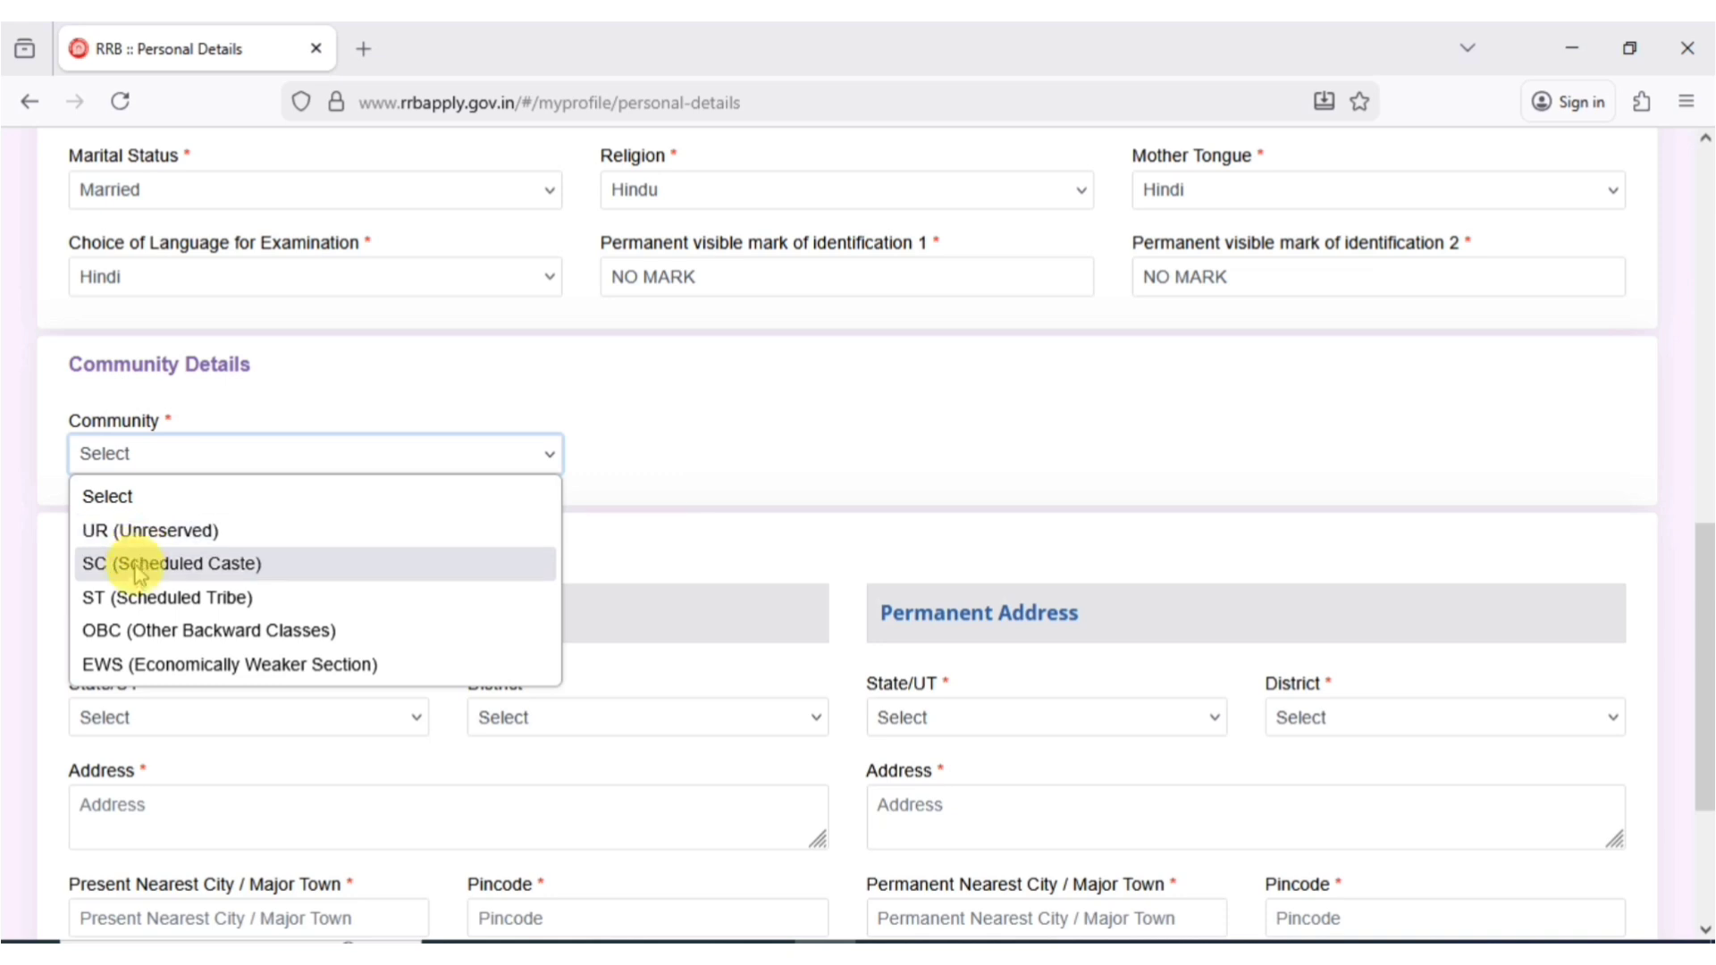
left_click(161, 630)
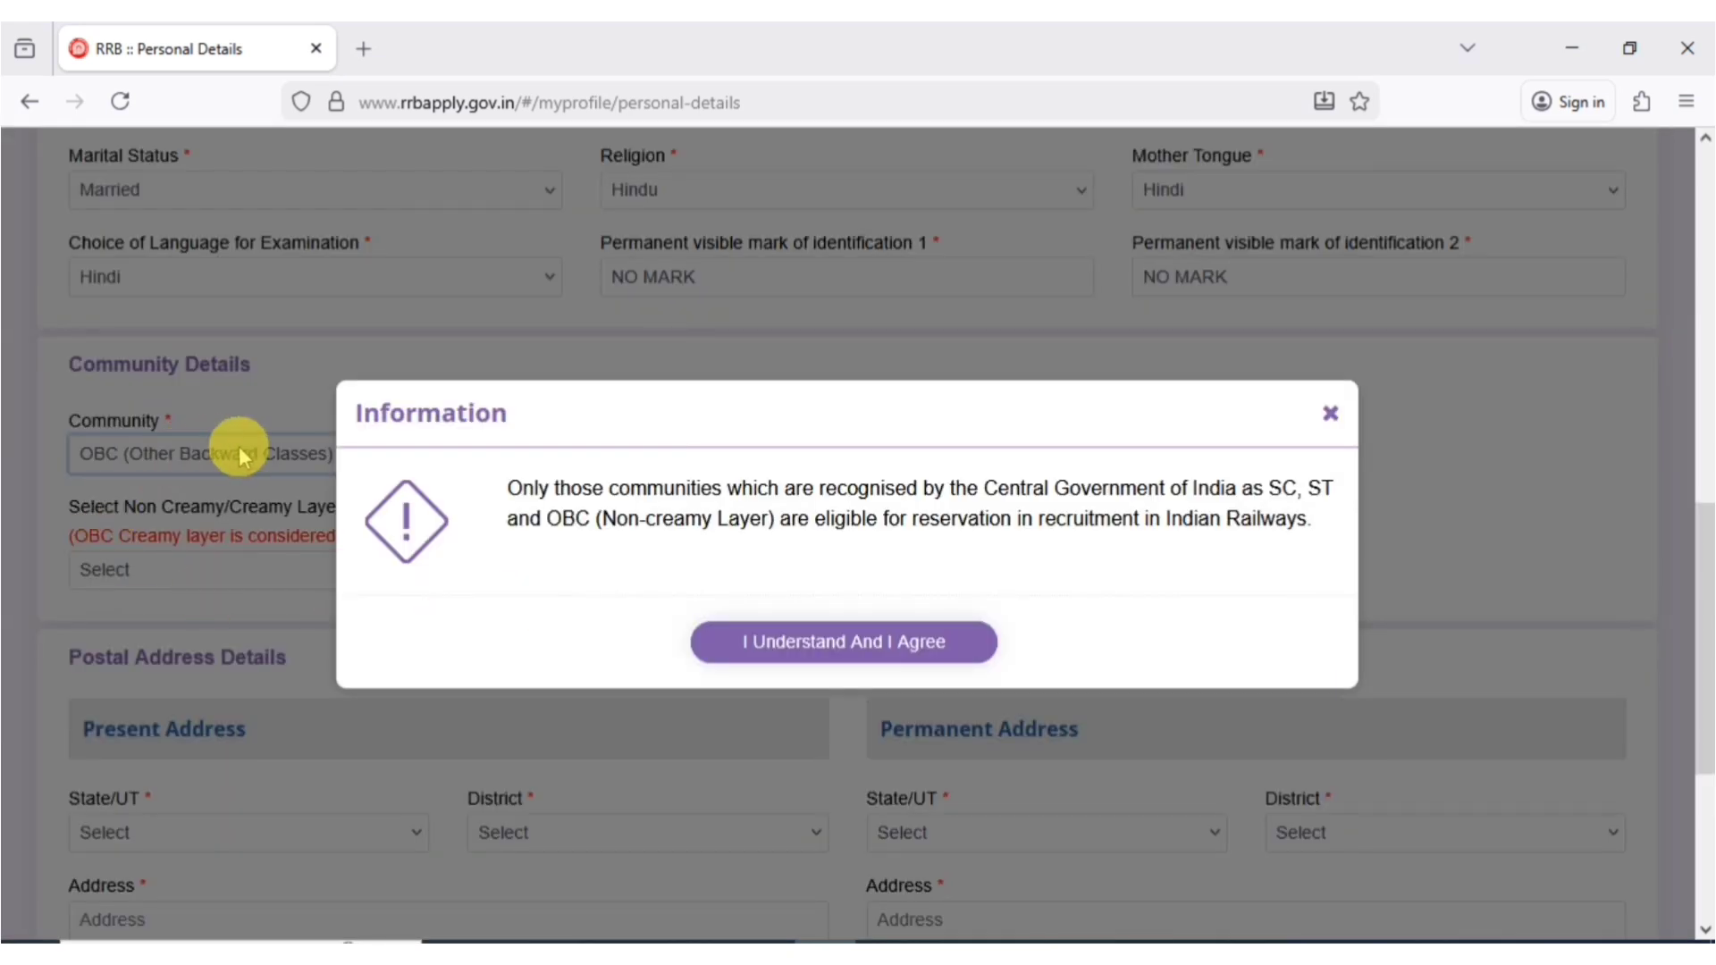
left_click(845, 652)
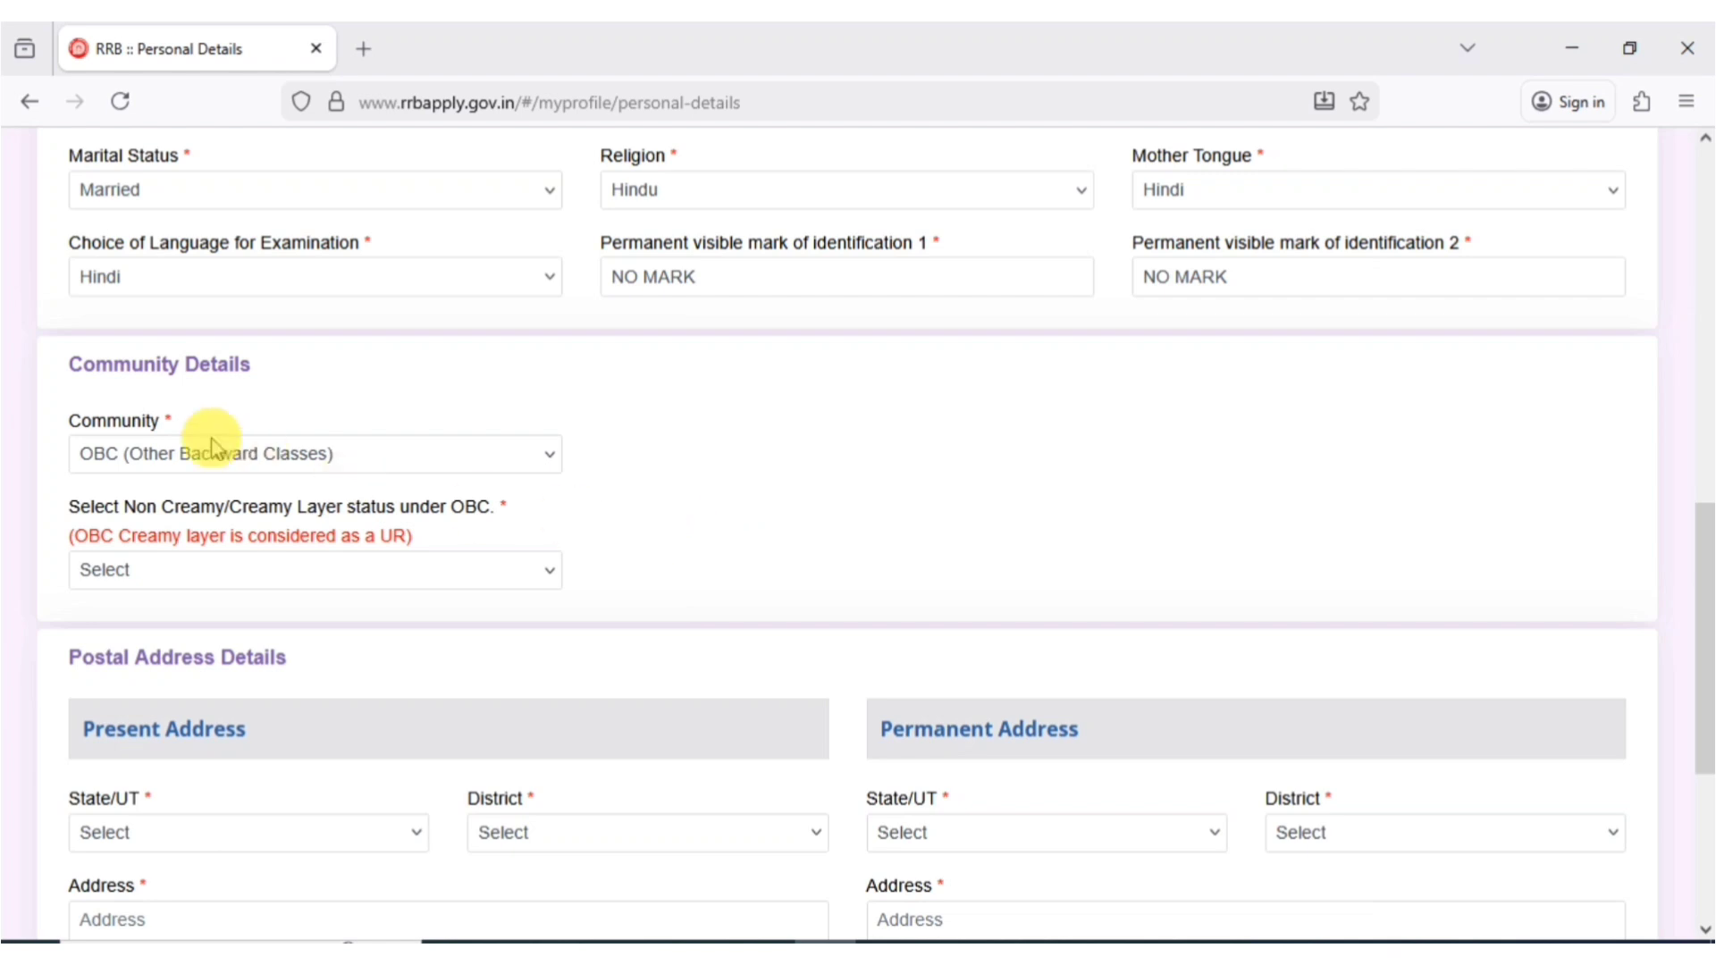
left_click(198, 572)
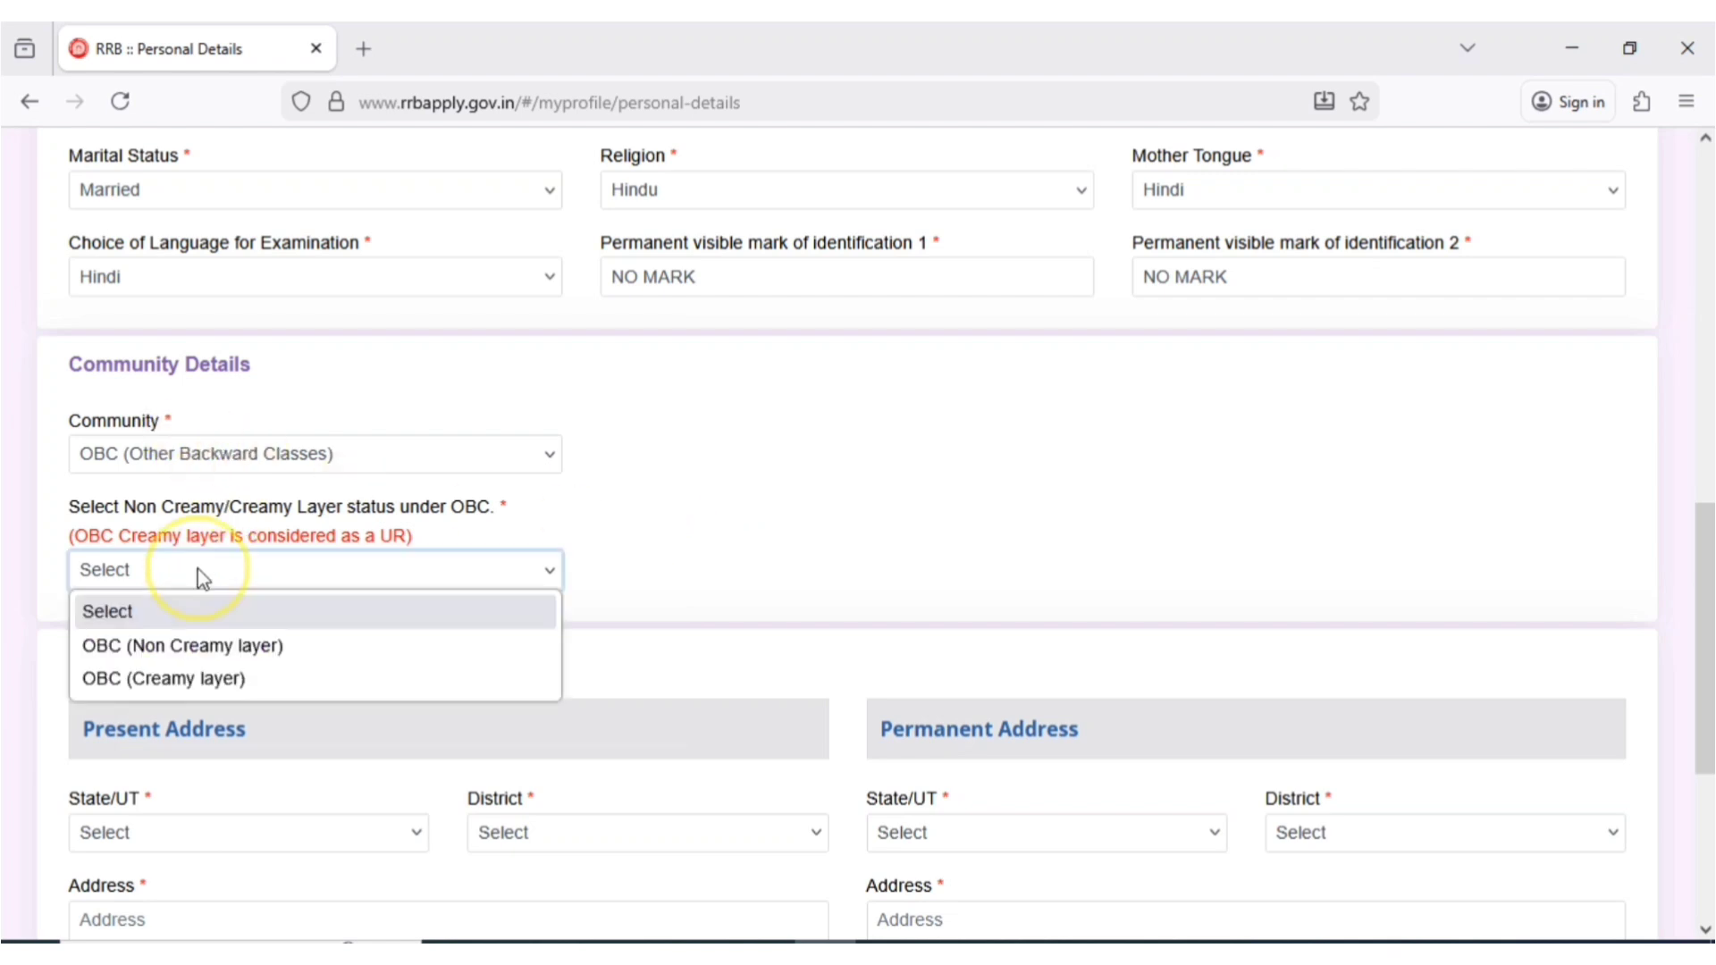
left_click(122, 657)
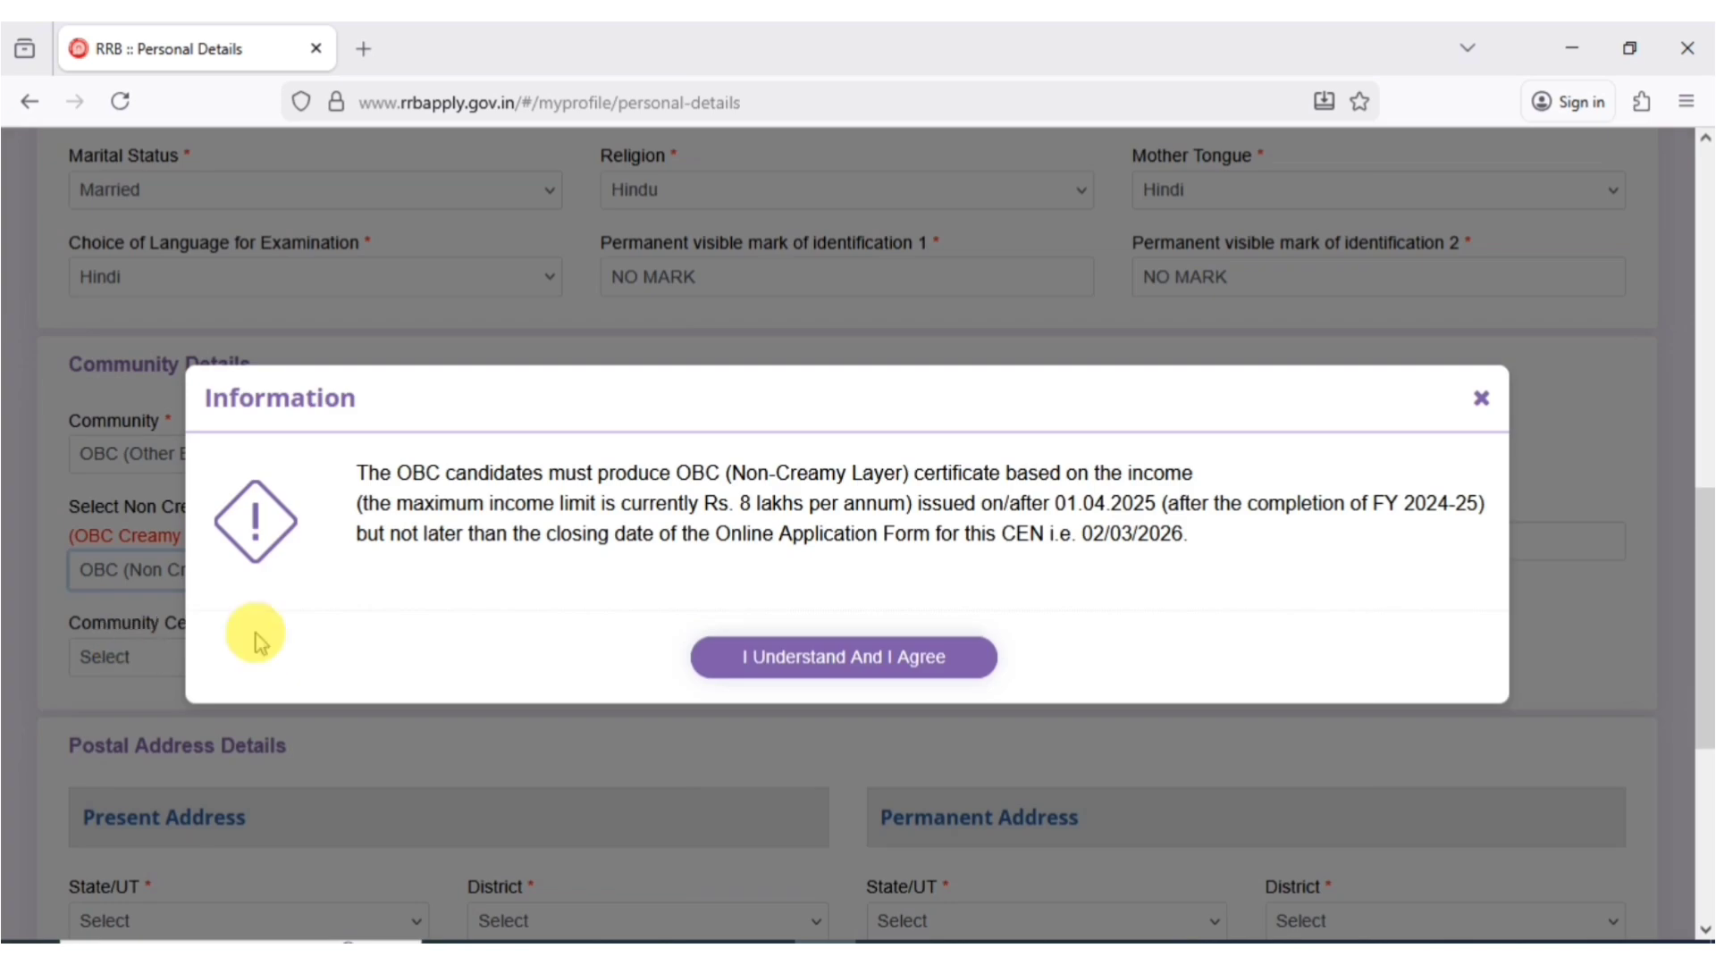
left_click(818, 662)
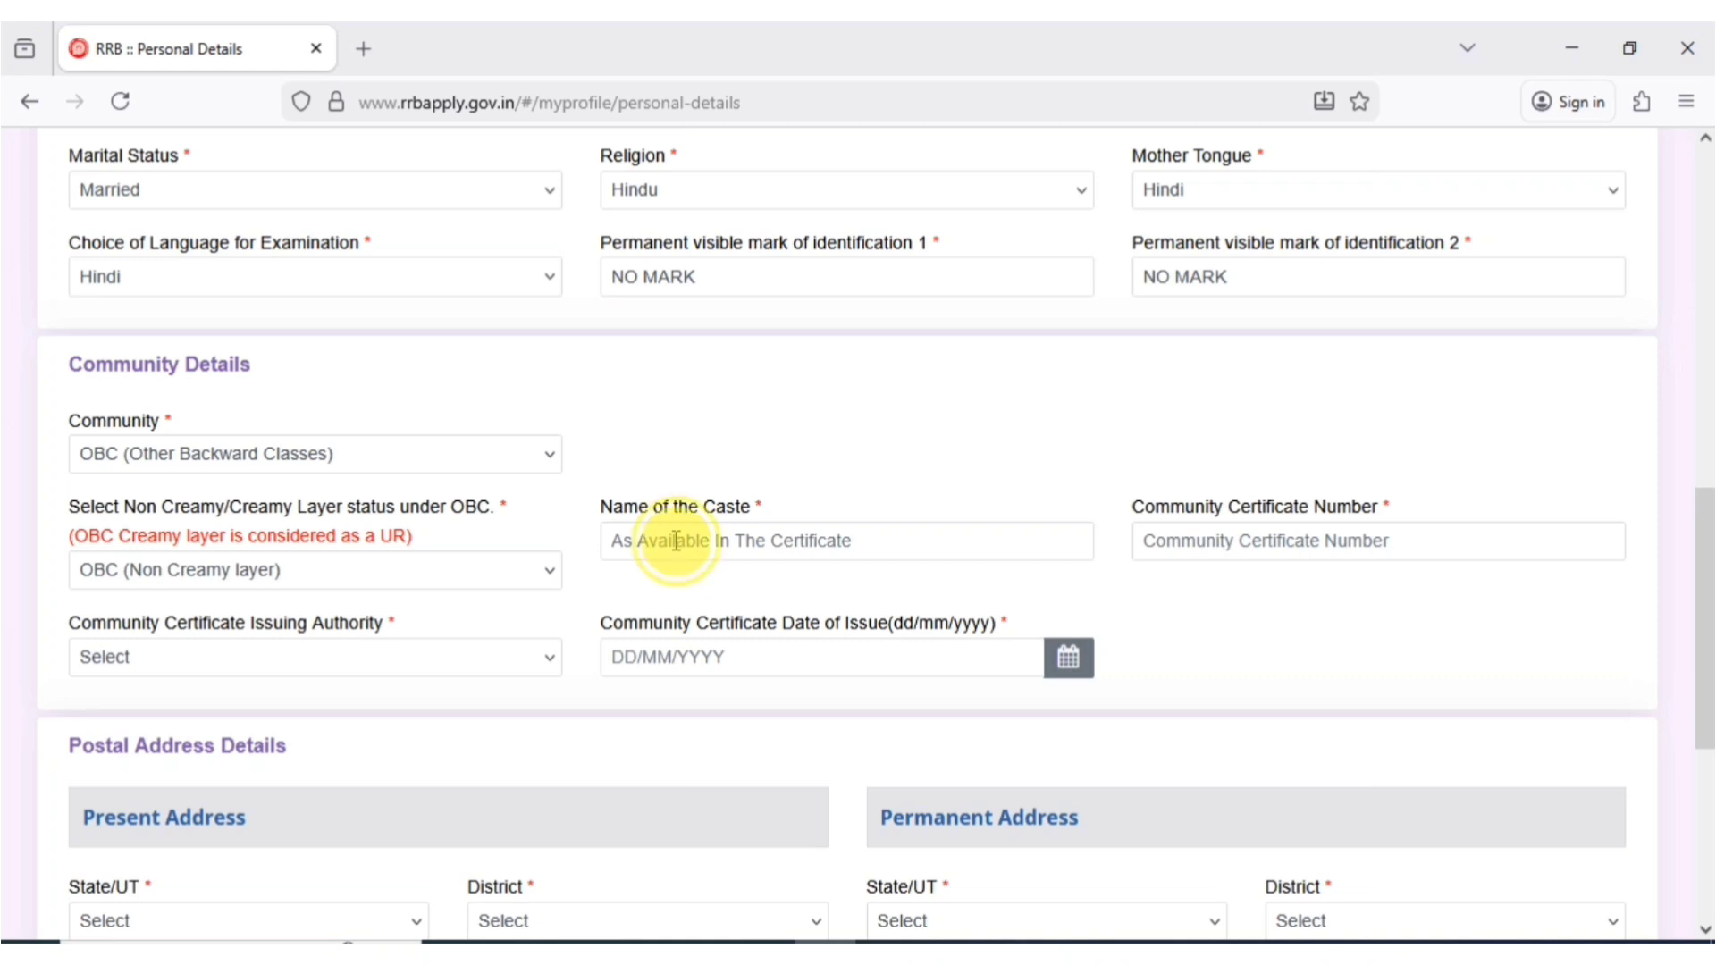
- Enter the caste, pick Tehsildar as issuing authority and UTTAR PRADESH as state, and set the 01/01/2026 issue date
left_click(677, 541)
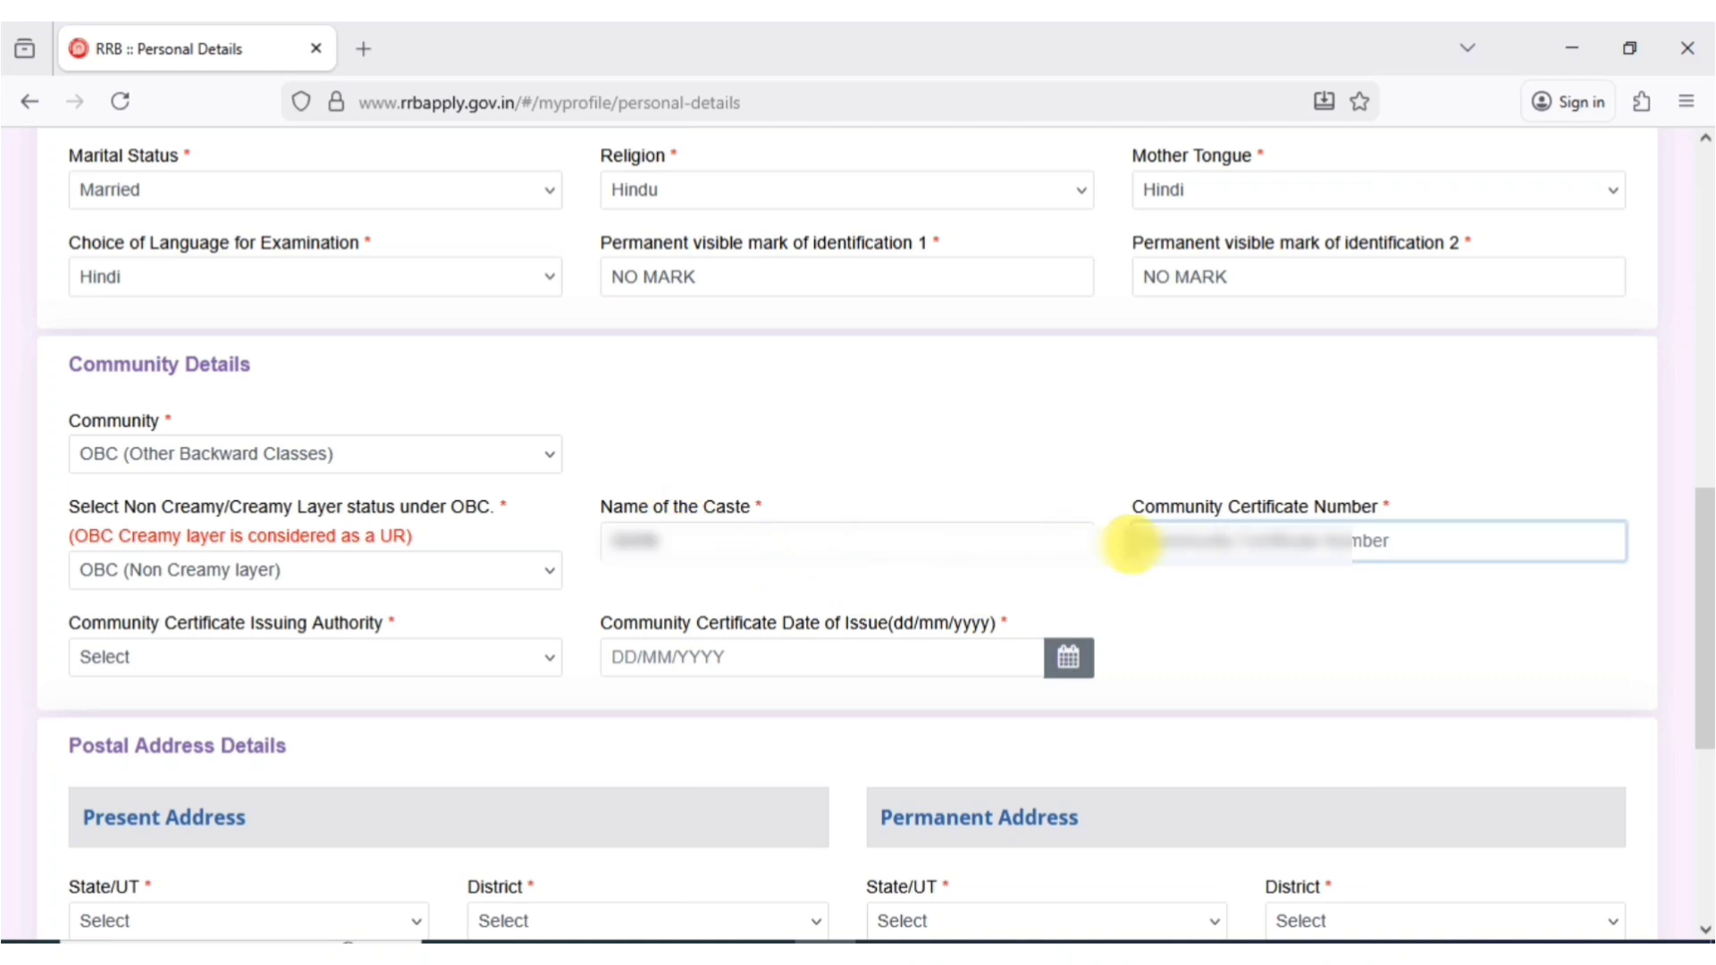
type("B")
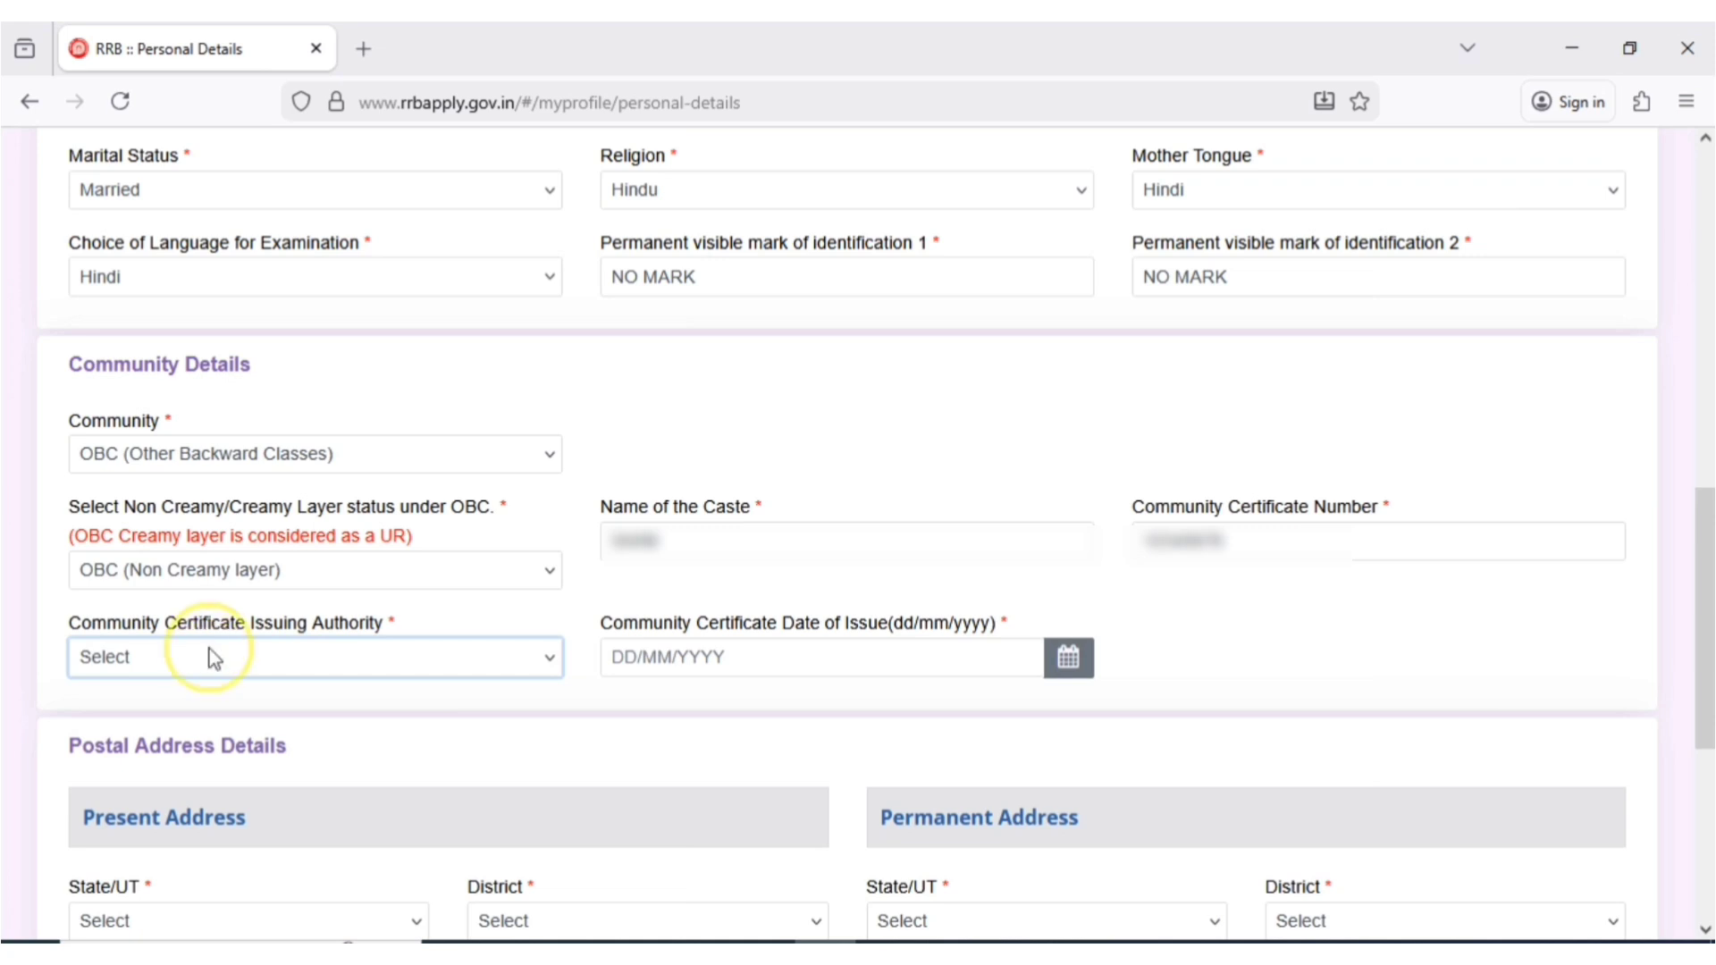
left_click(213, 659)
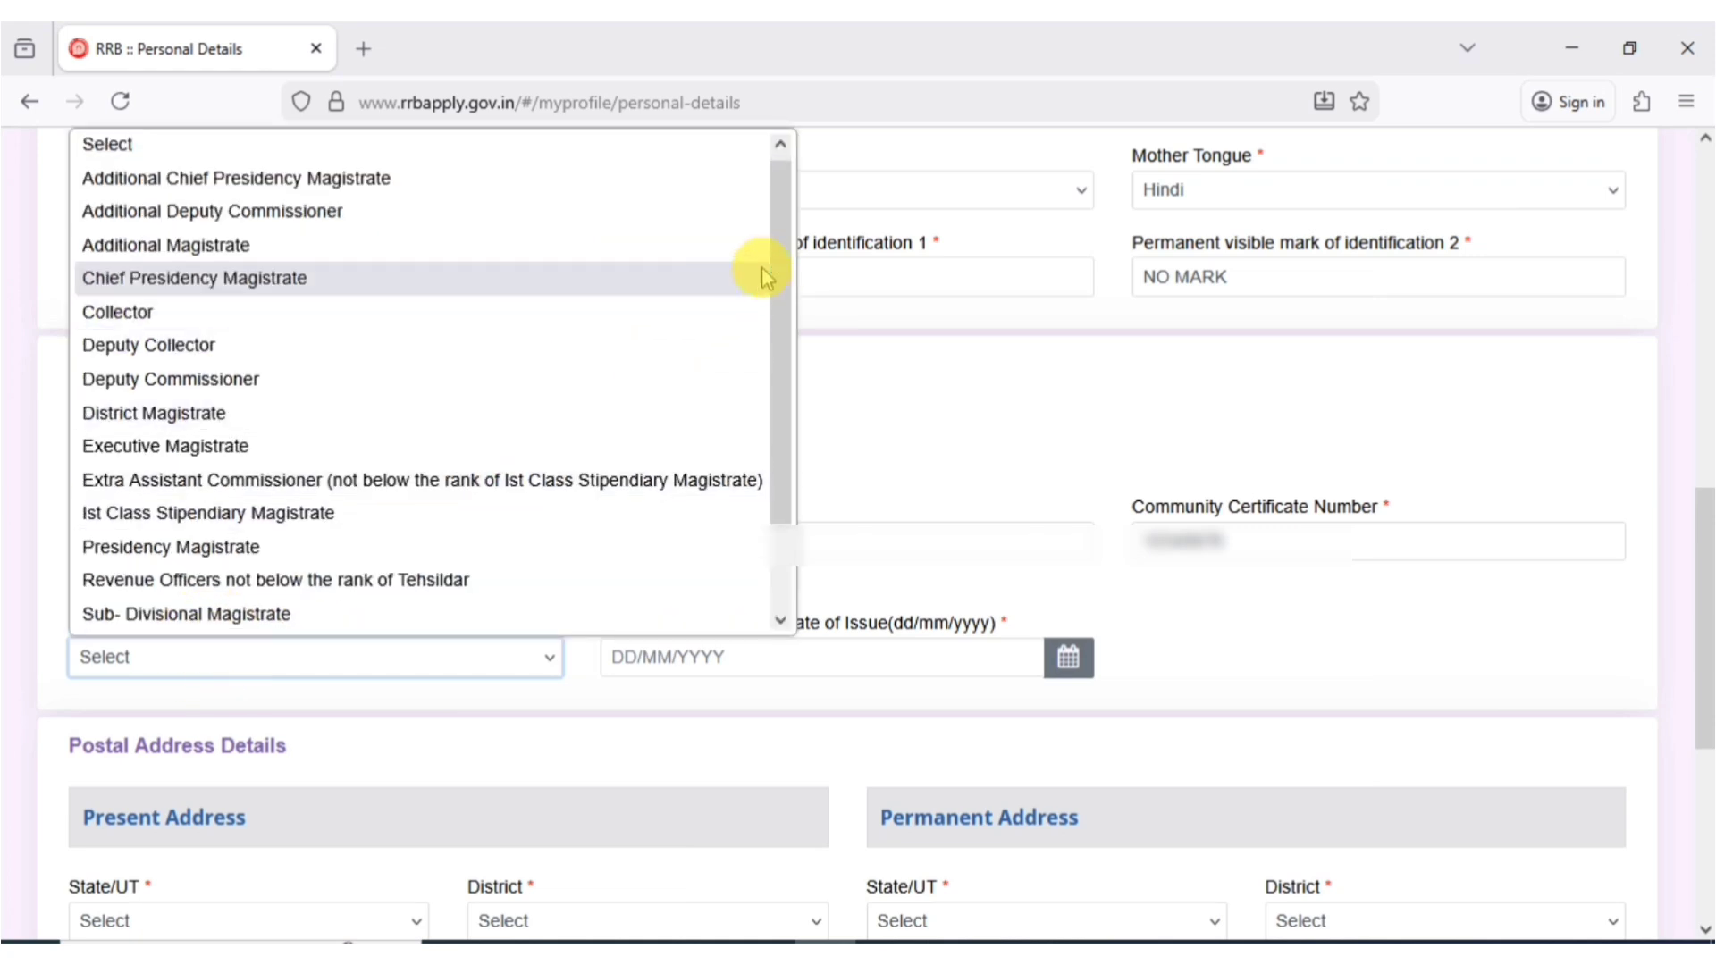
left_click_drag(784, 246, 766, 429)
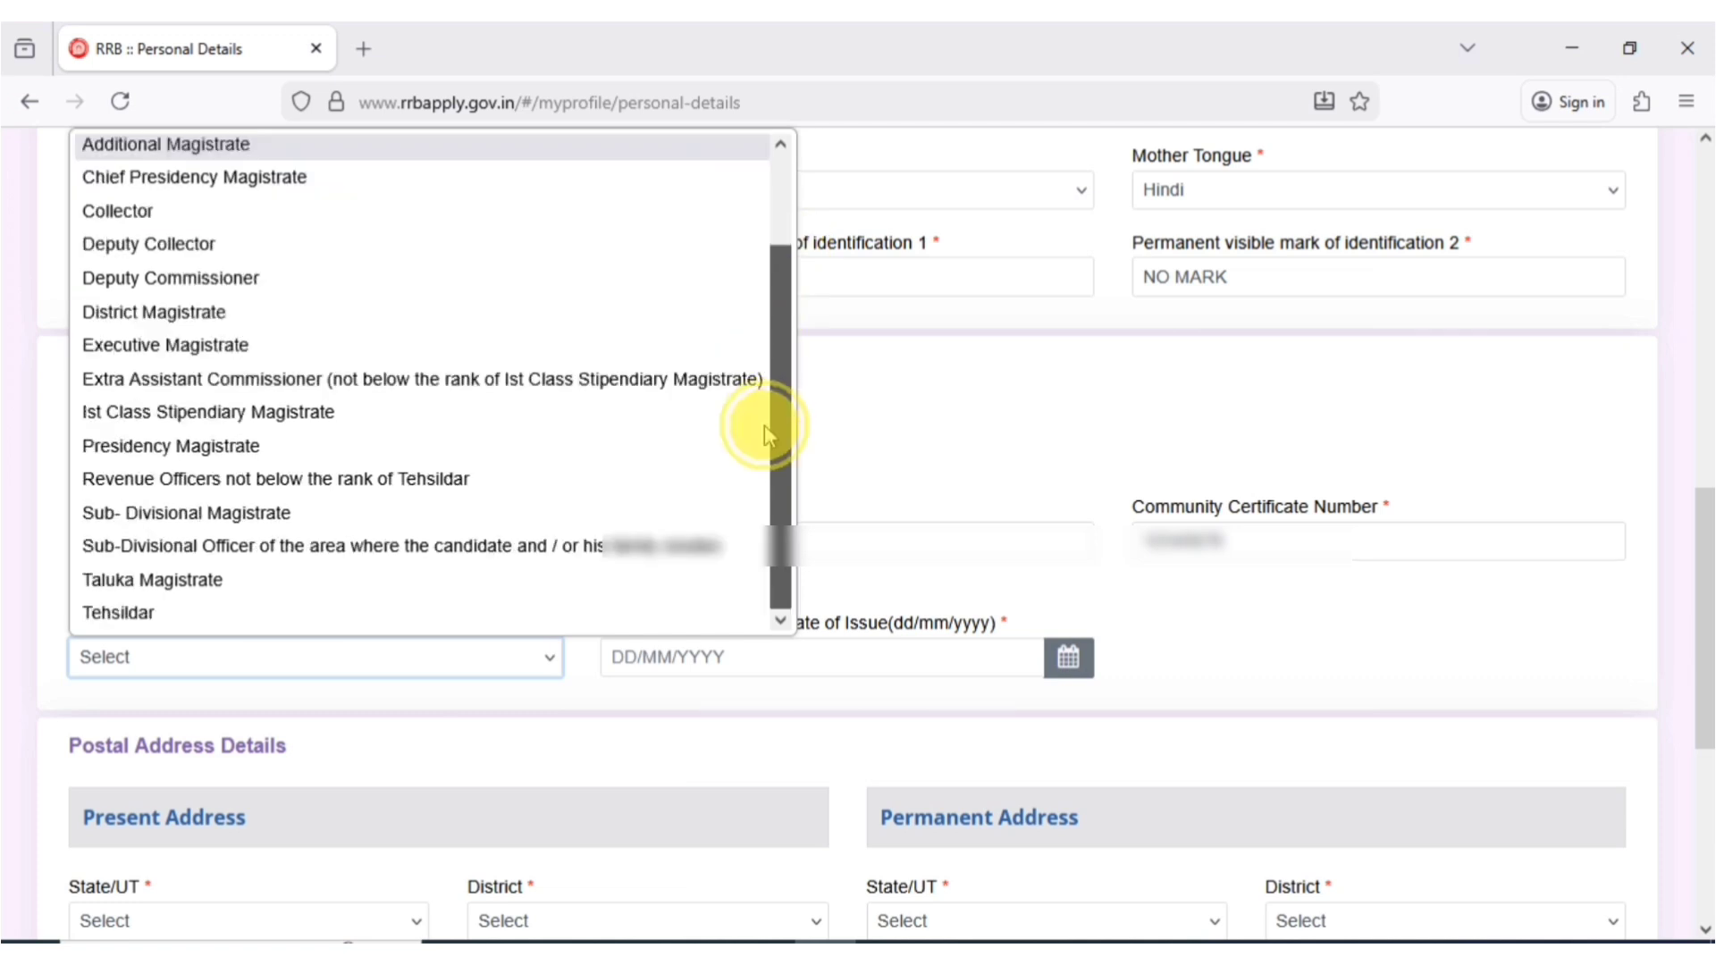
left_click(113, 616)
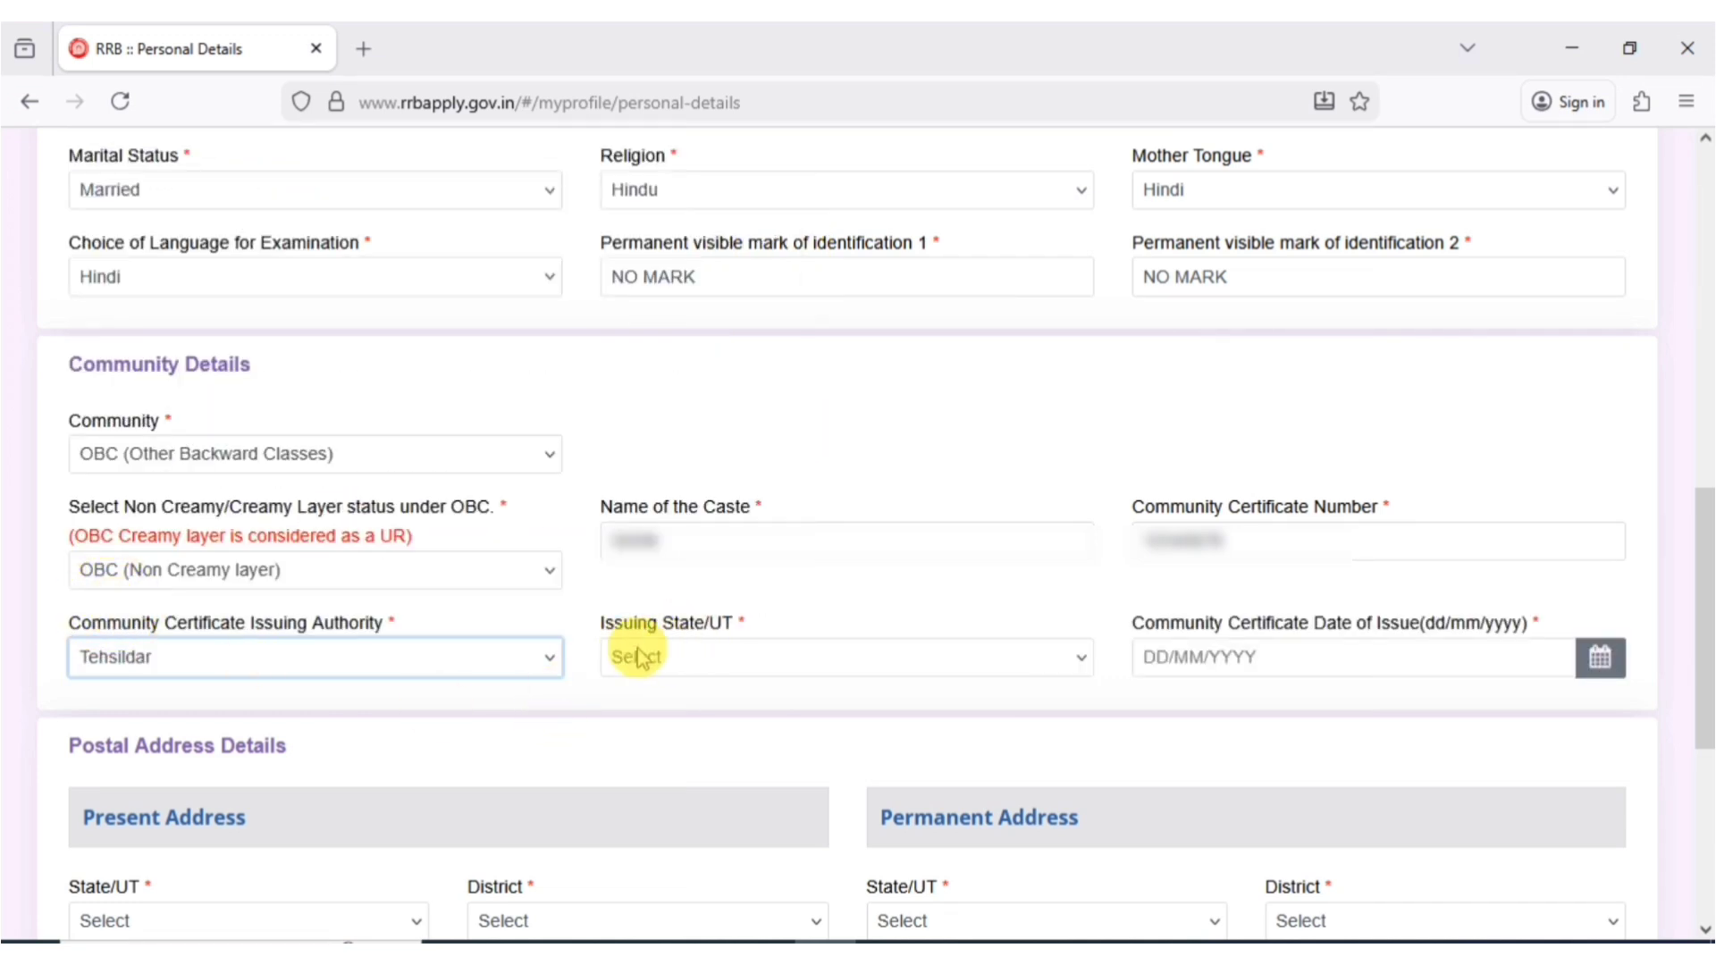
left_click(677, 663)
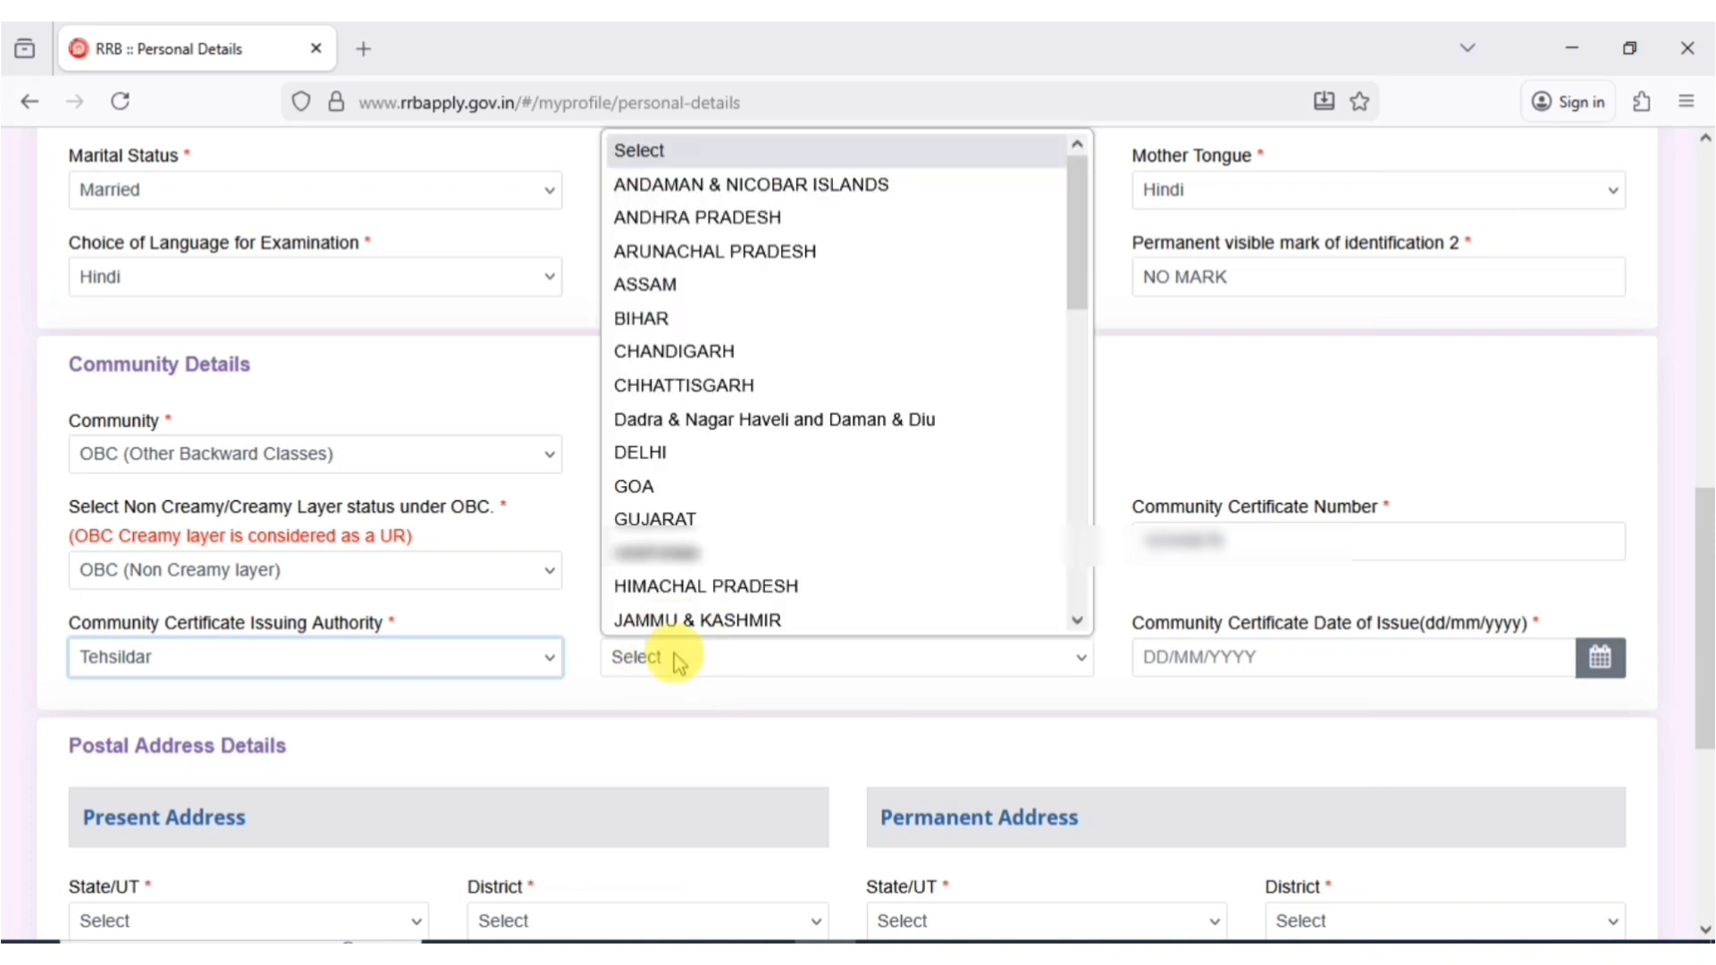
key("u")
left_click(677, 663)
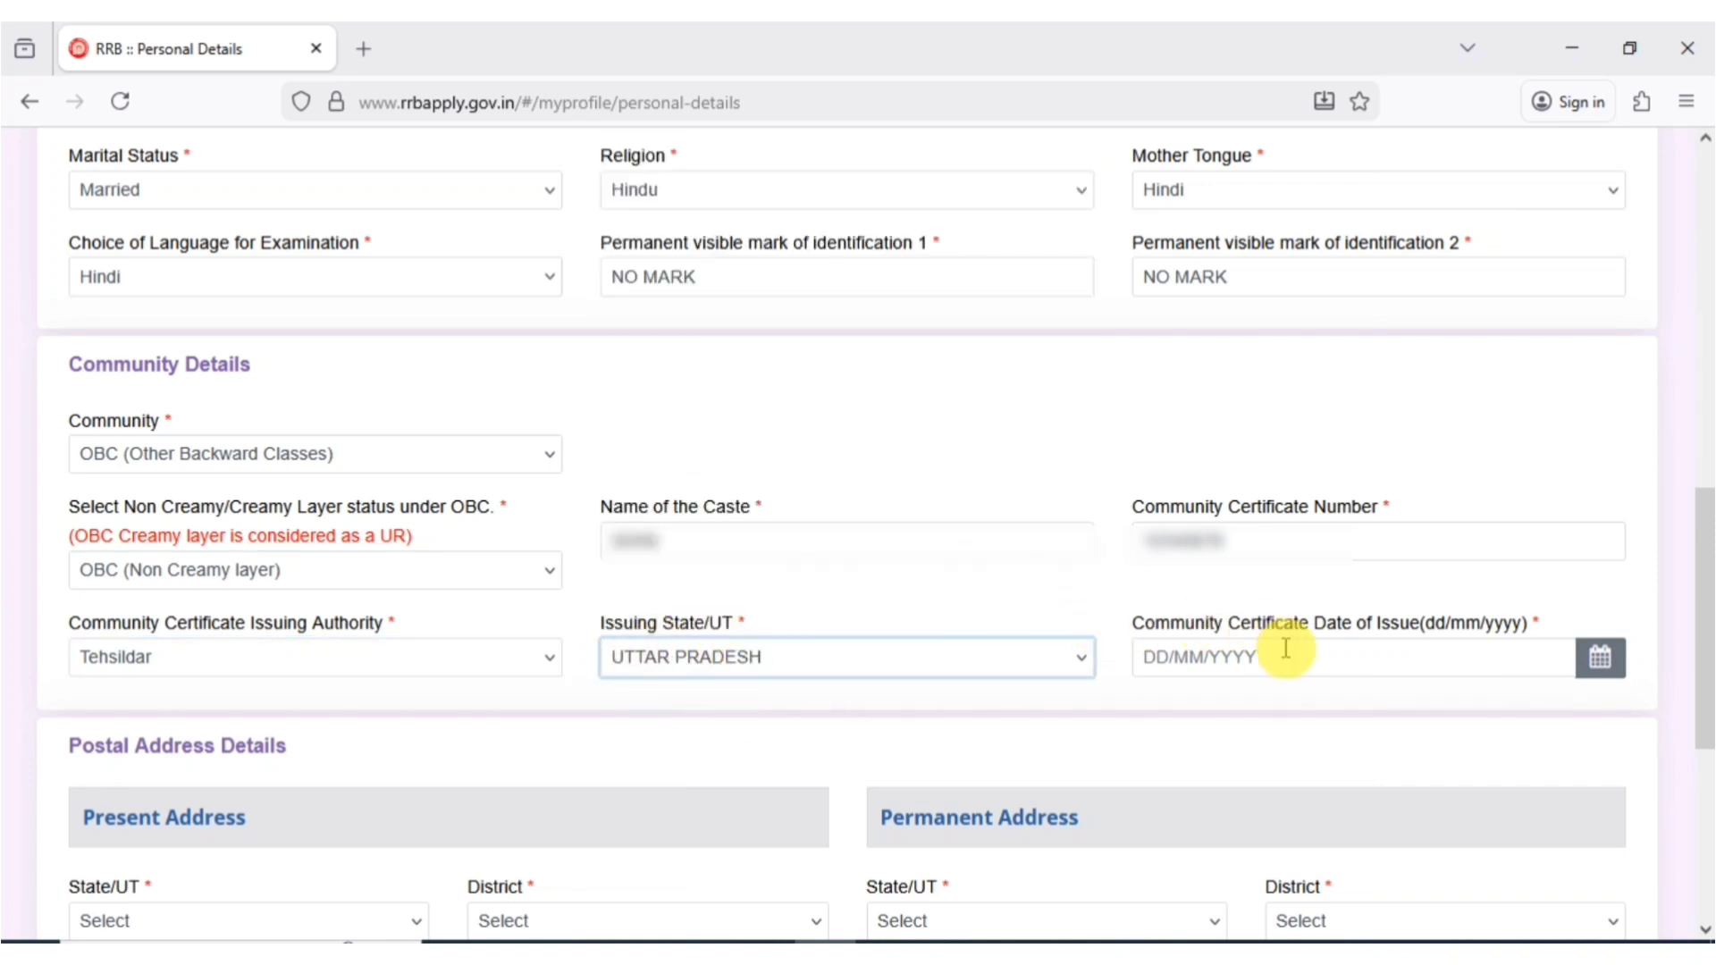
left_click(1284, 650)
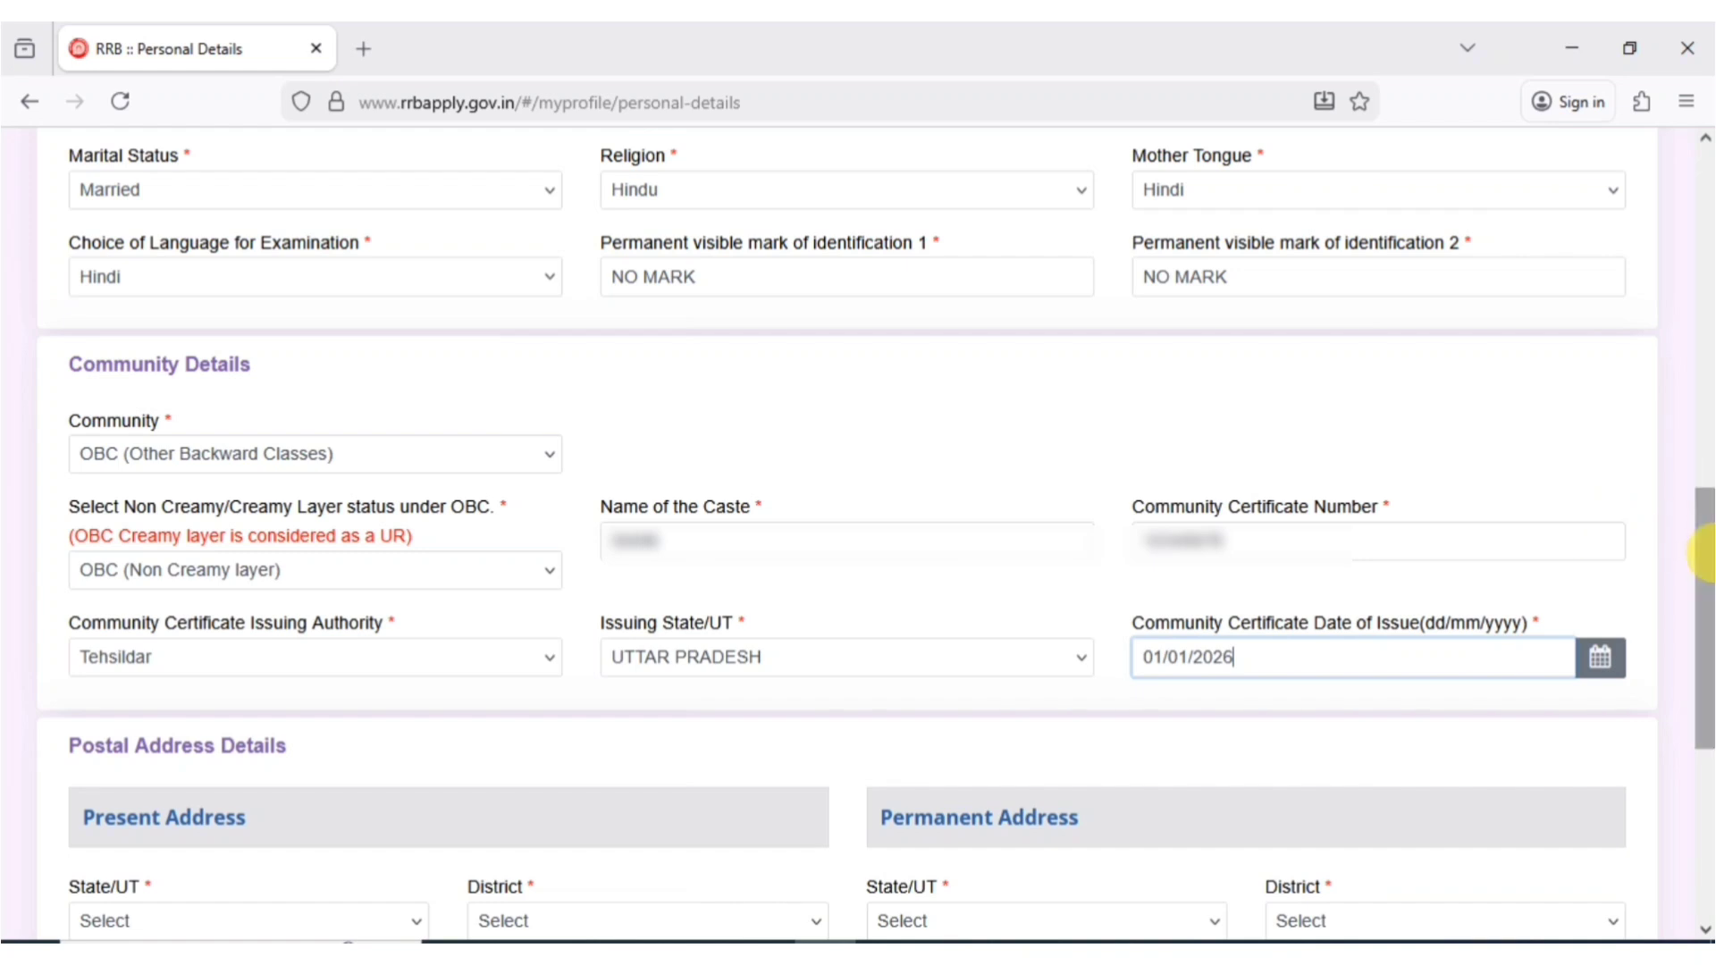
- Set the present address state to UTTAR PRADESH and district to Muzaffarnagar
scroll(695, 637, "down", 5)
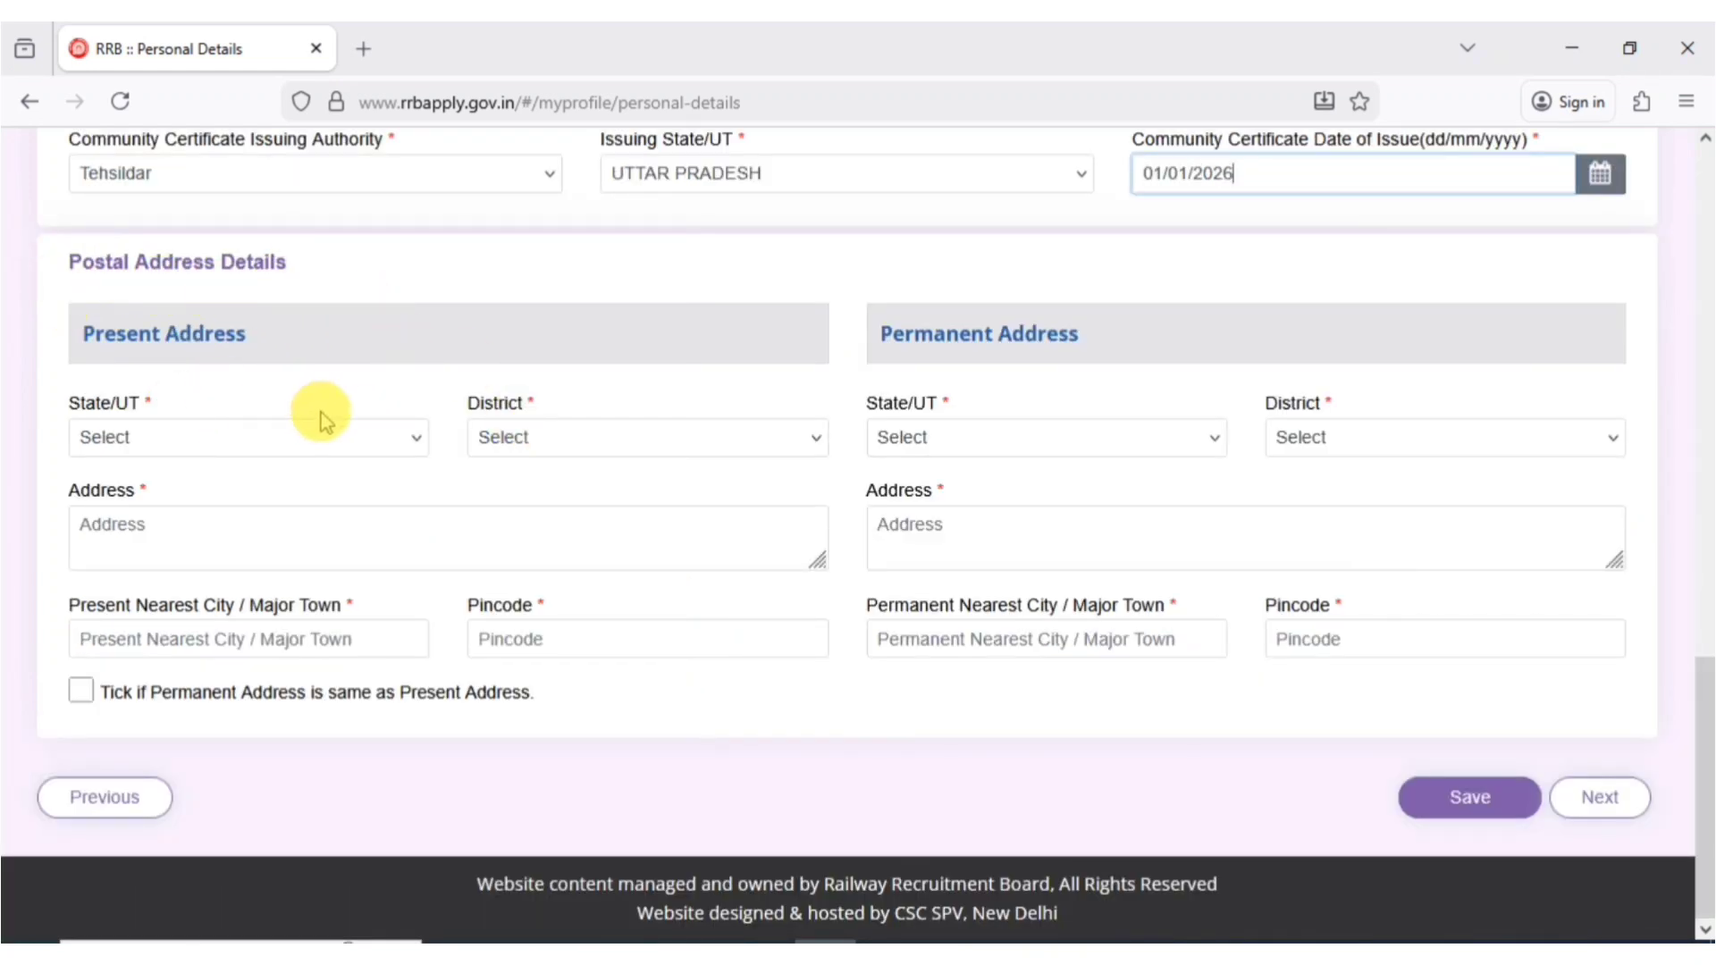
left_click(257, 438)
key("u")
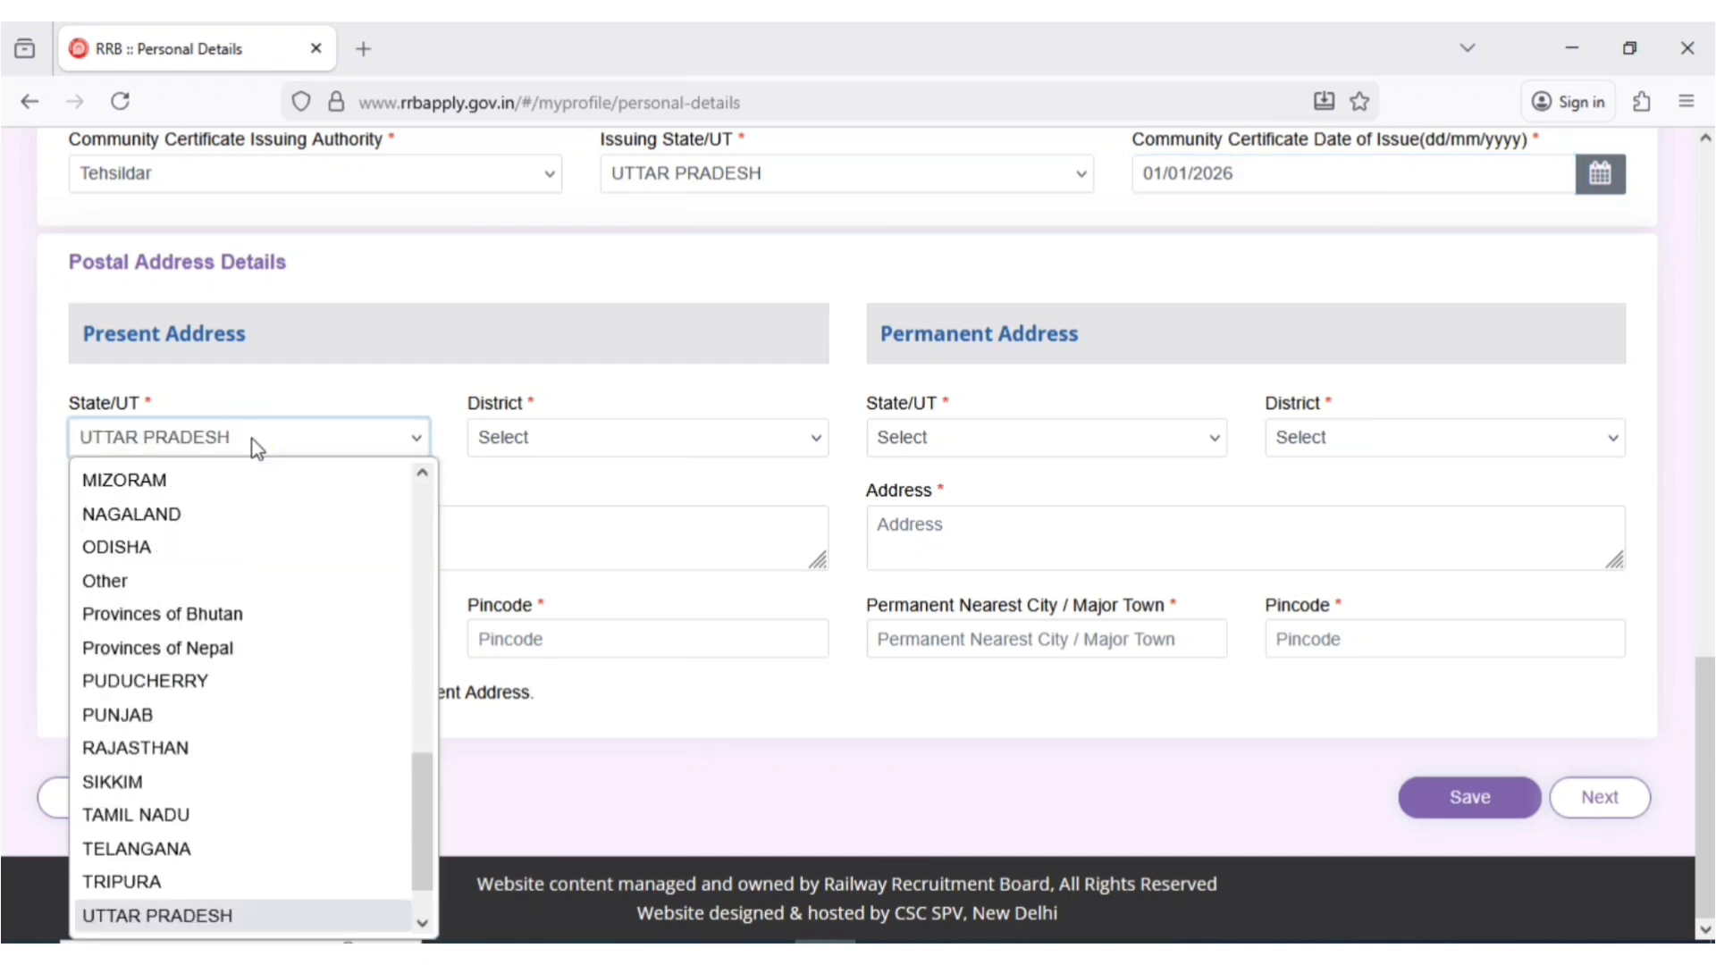
left_click(254, 444)
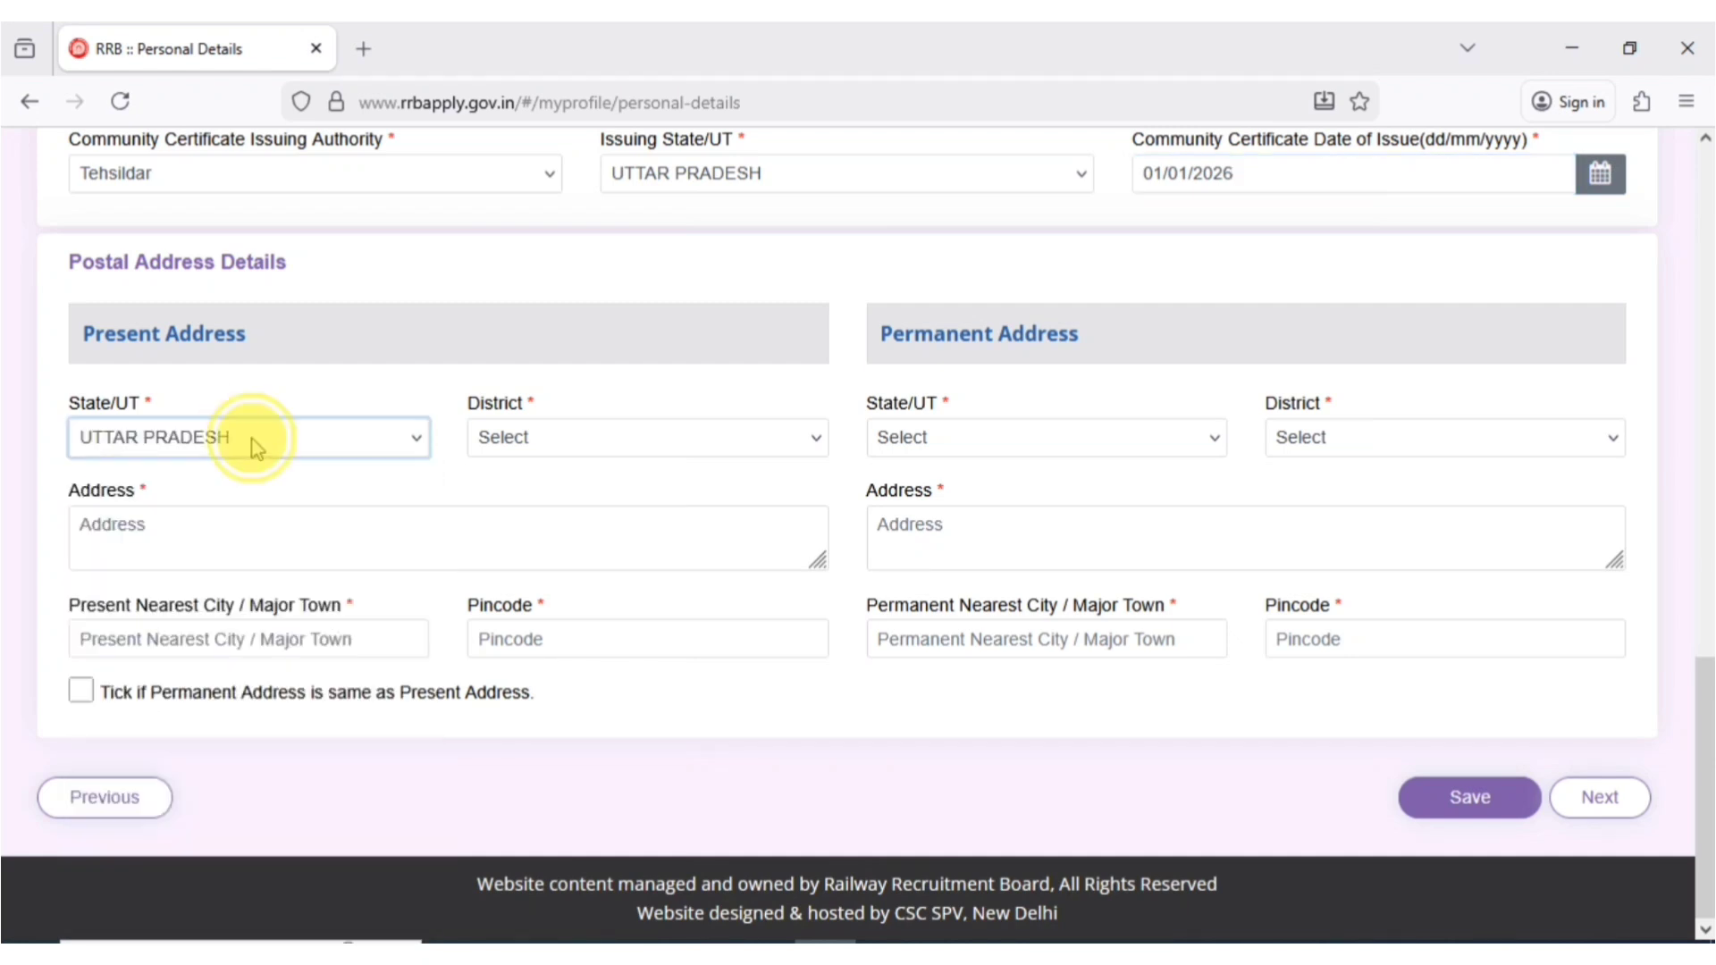
left_click(504, 455)
type("mu")
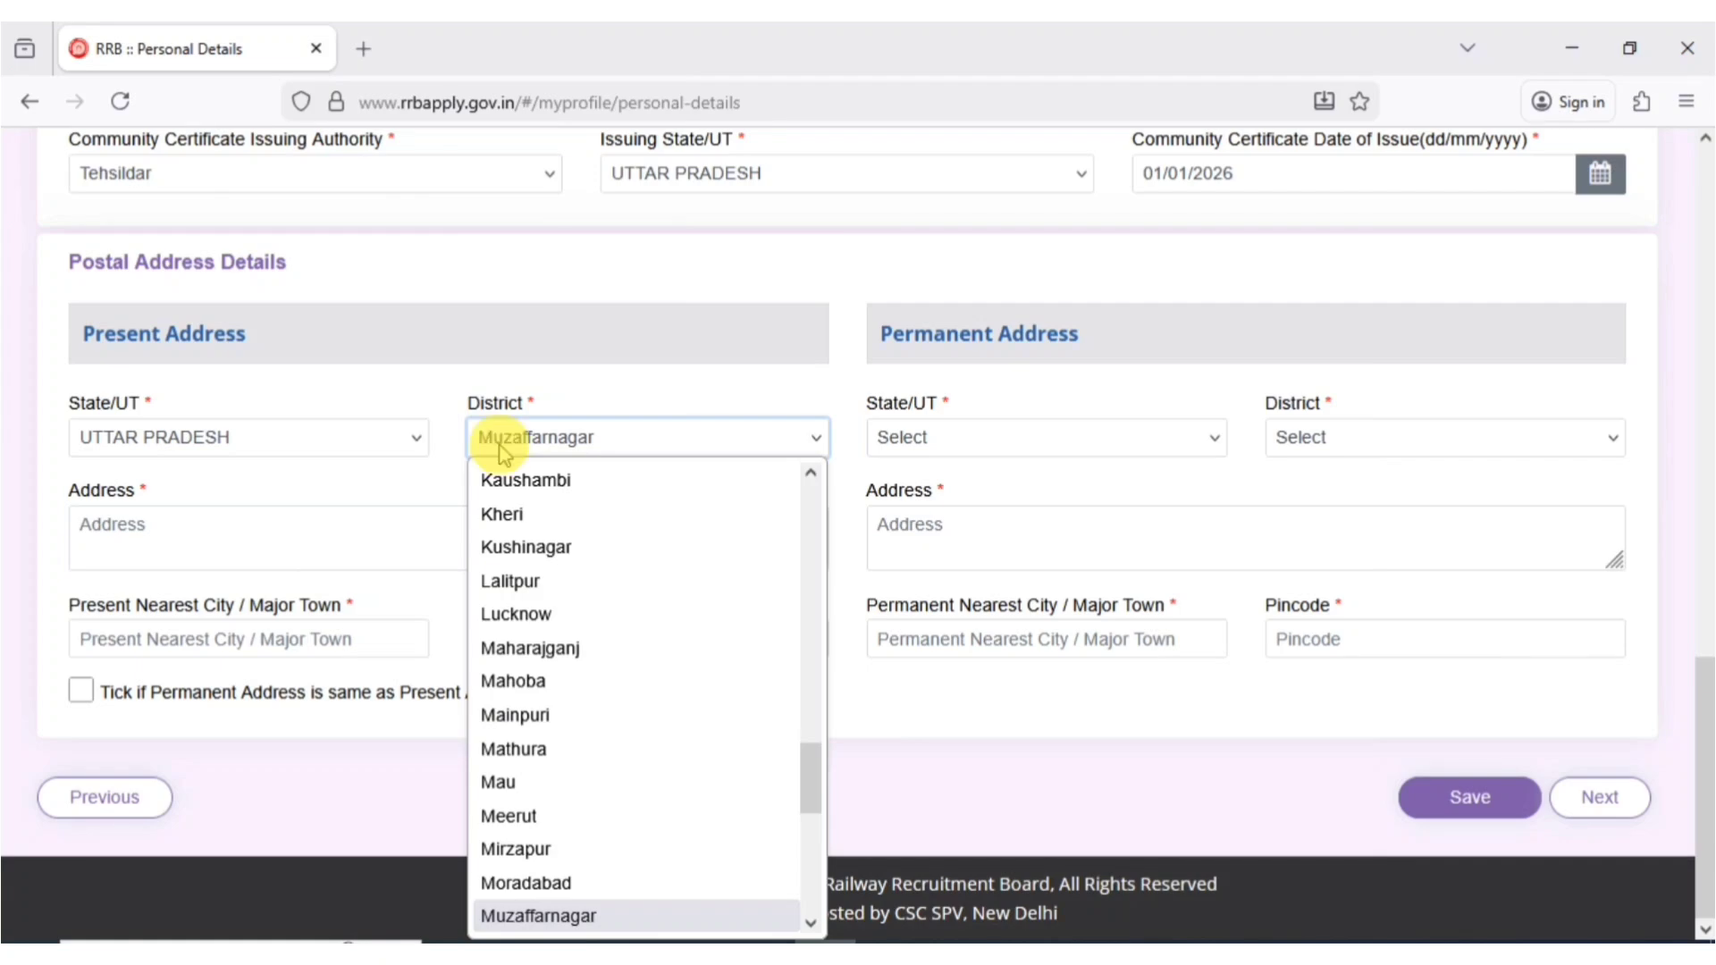
left_click(503, 452)
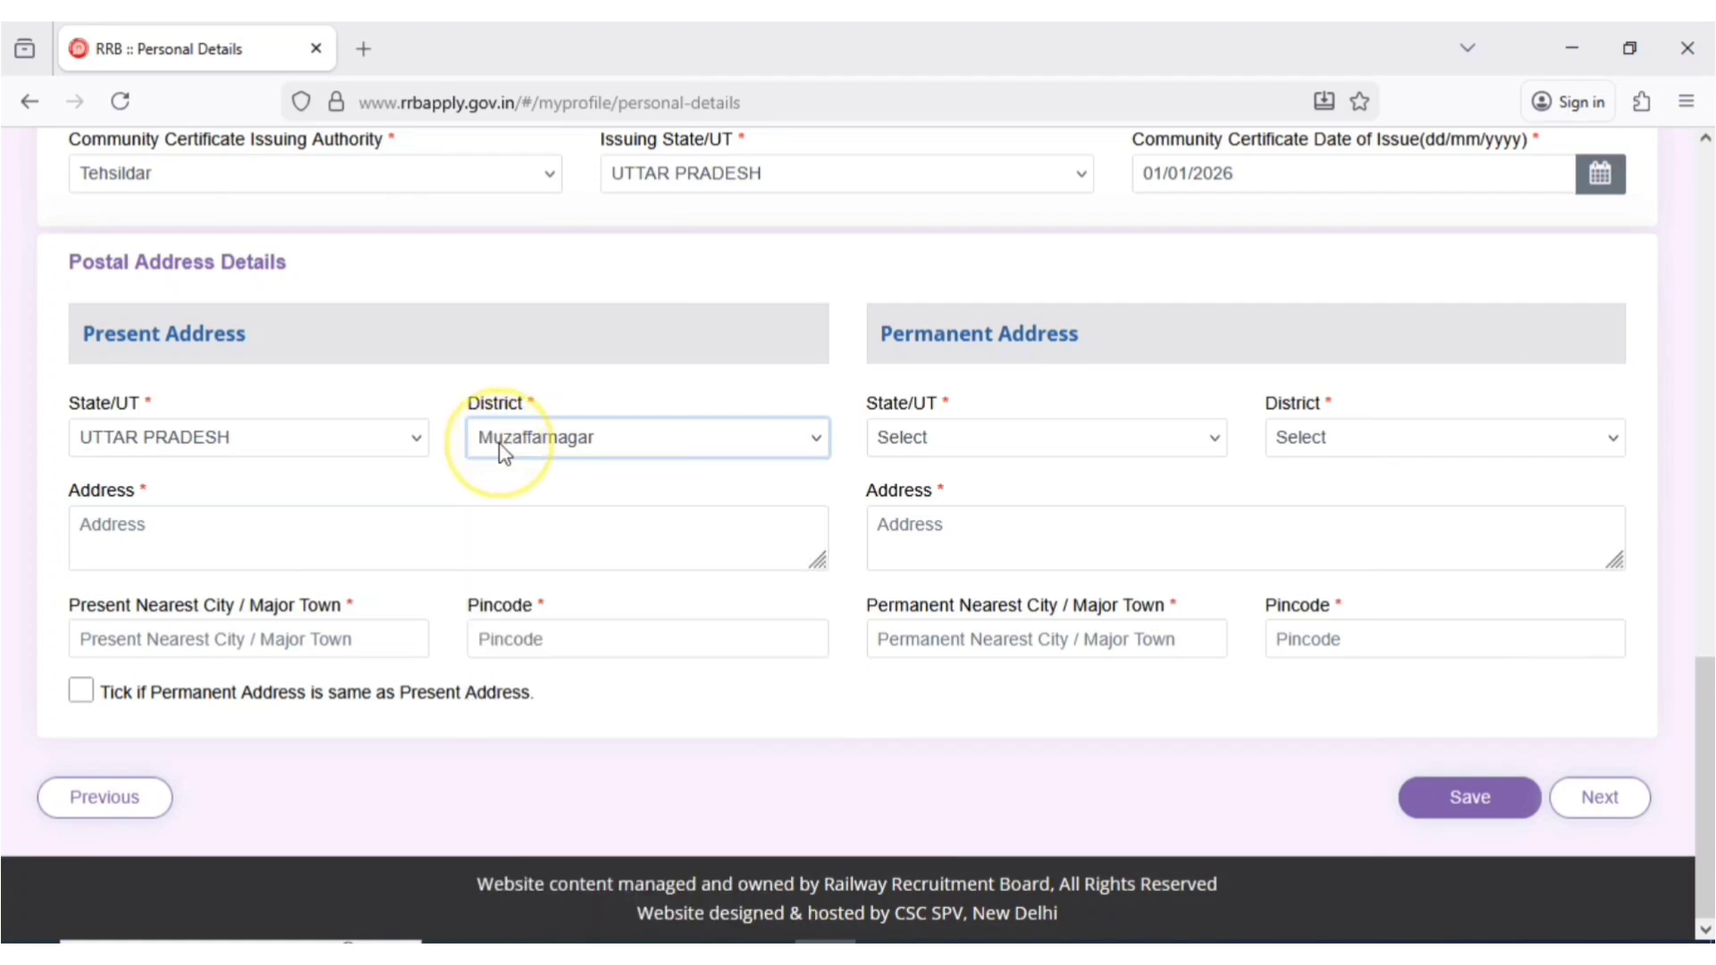
- Paste the street address, enter the nearest city and pincode, copy it to the permanent address, and save
left_click(119, 536)
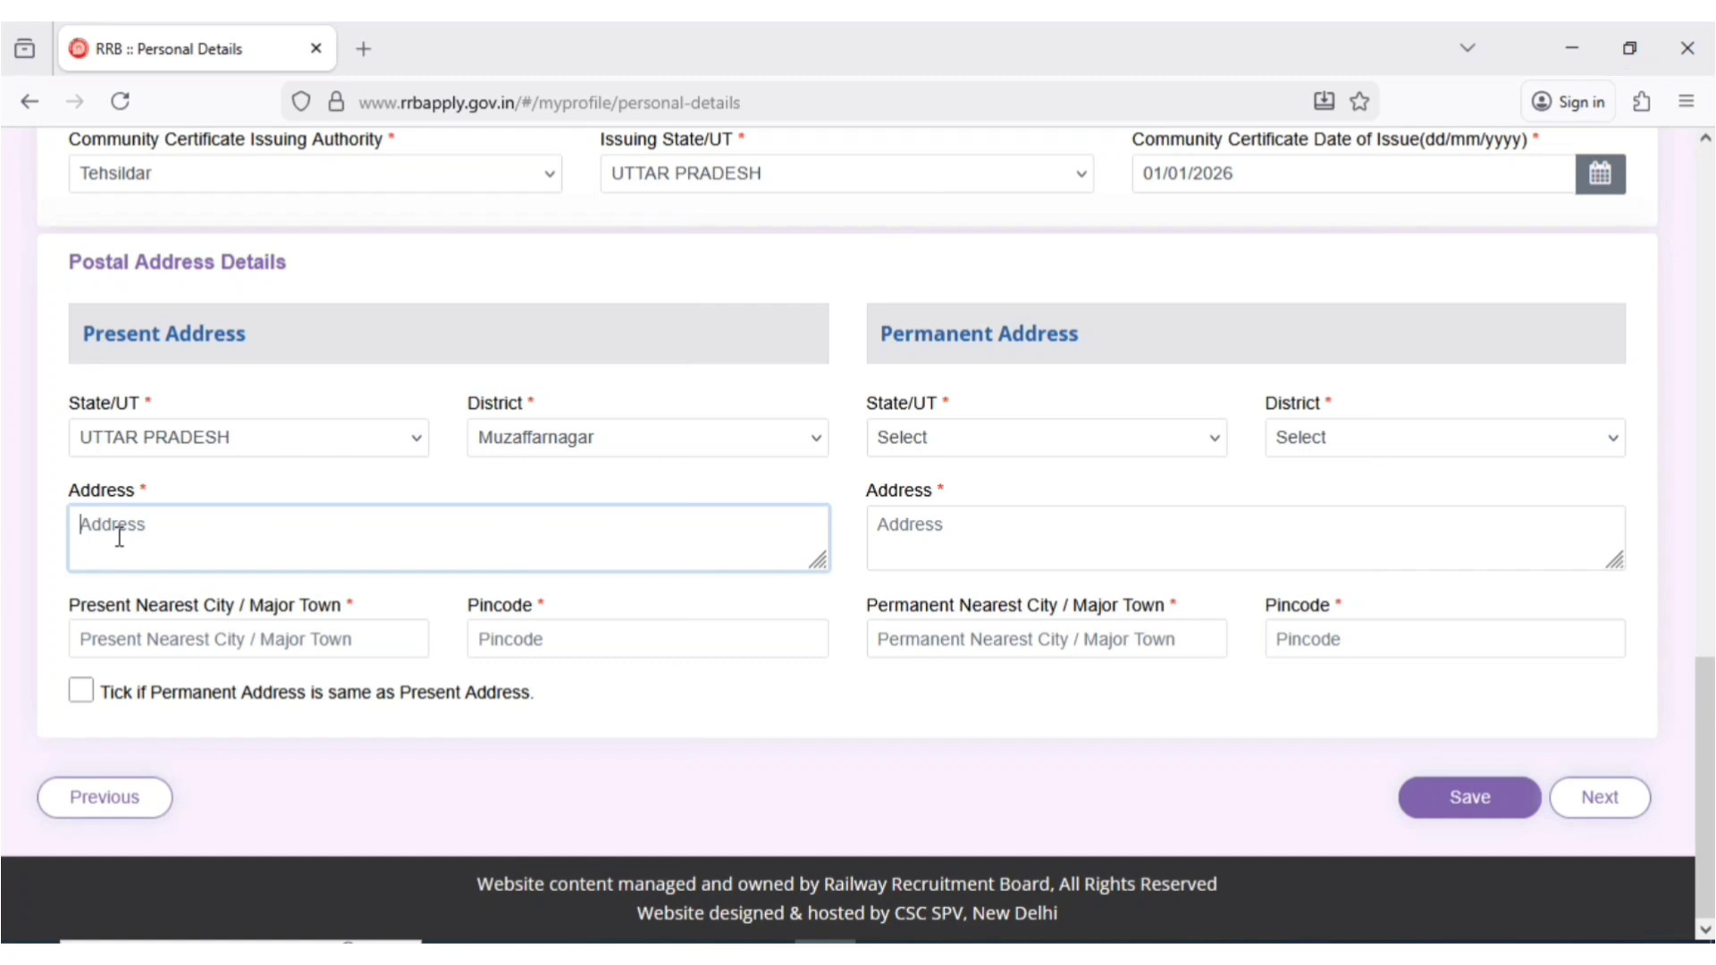
key("ctrl+v")
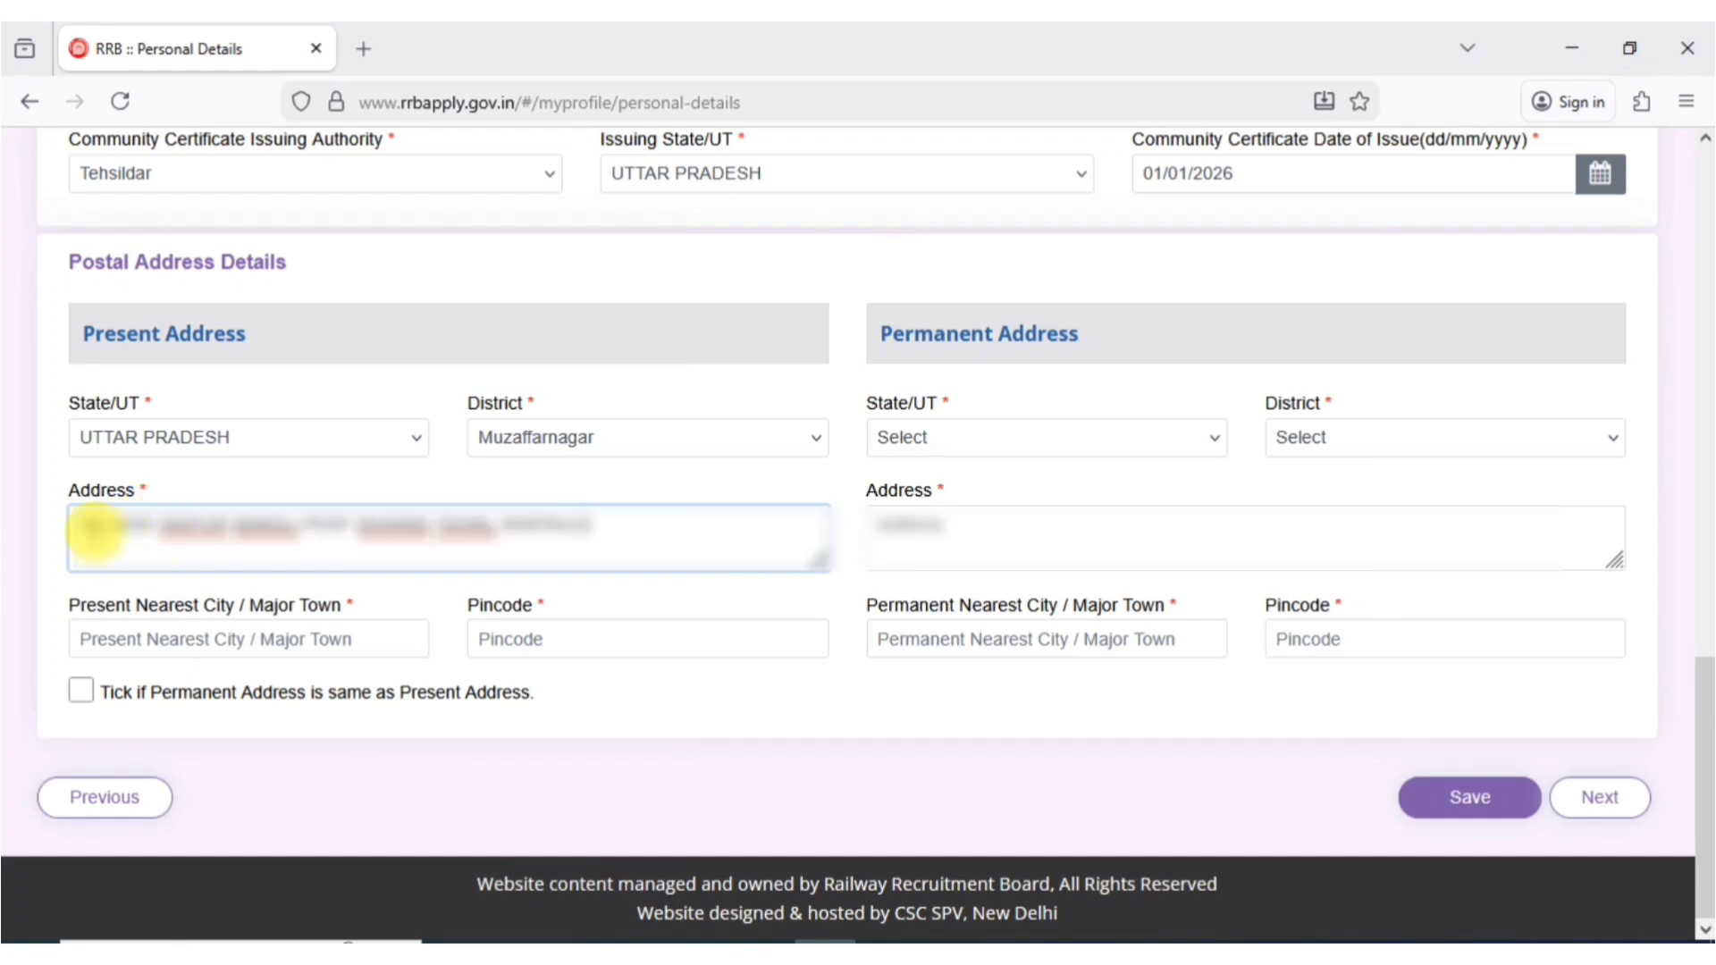
left_click(130, 635)
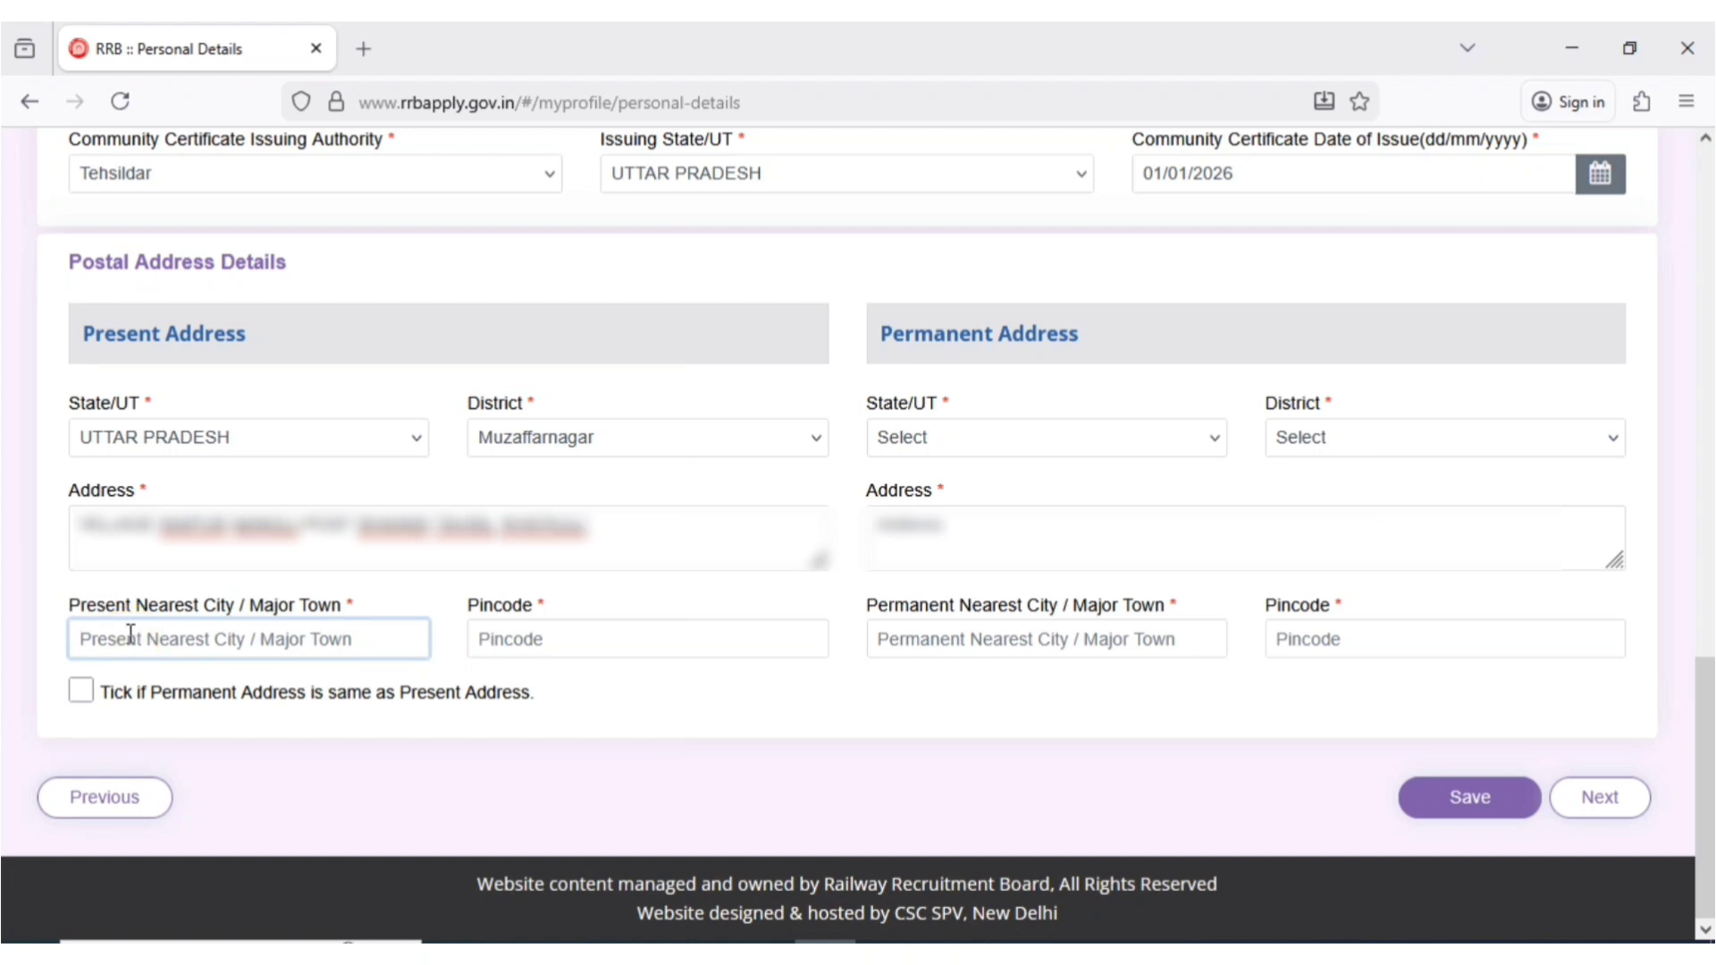
type("KHATAULI")
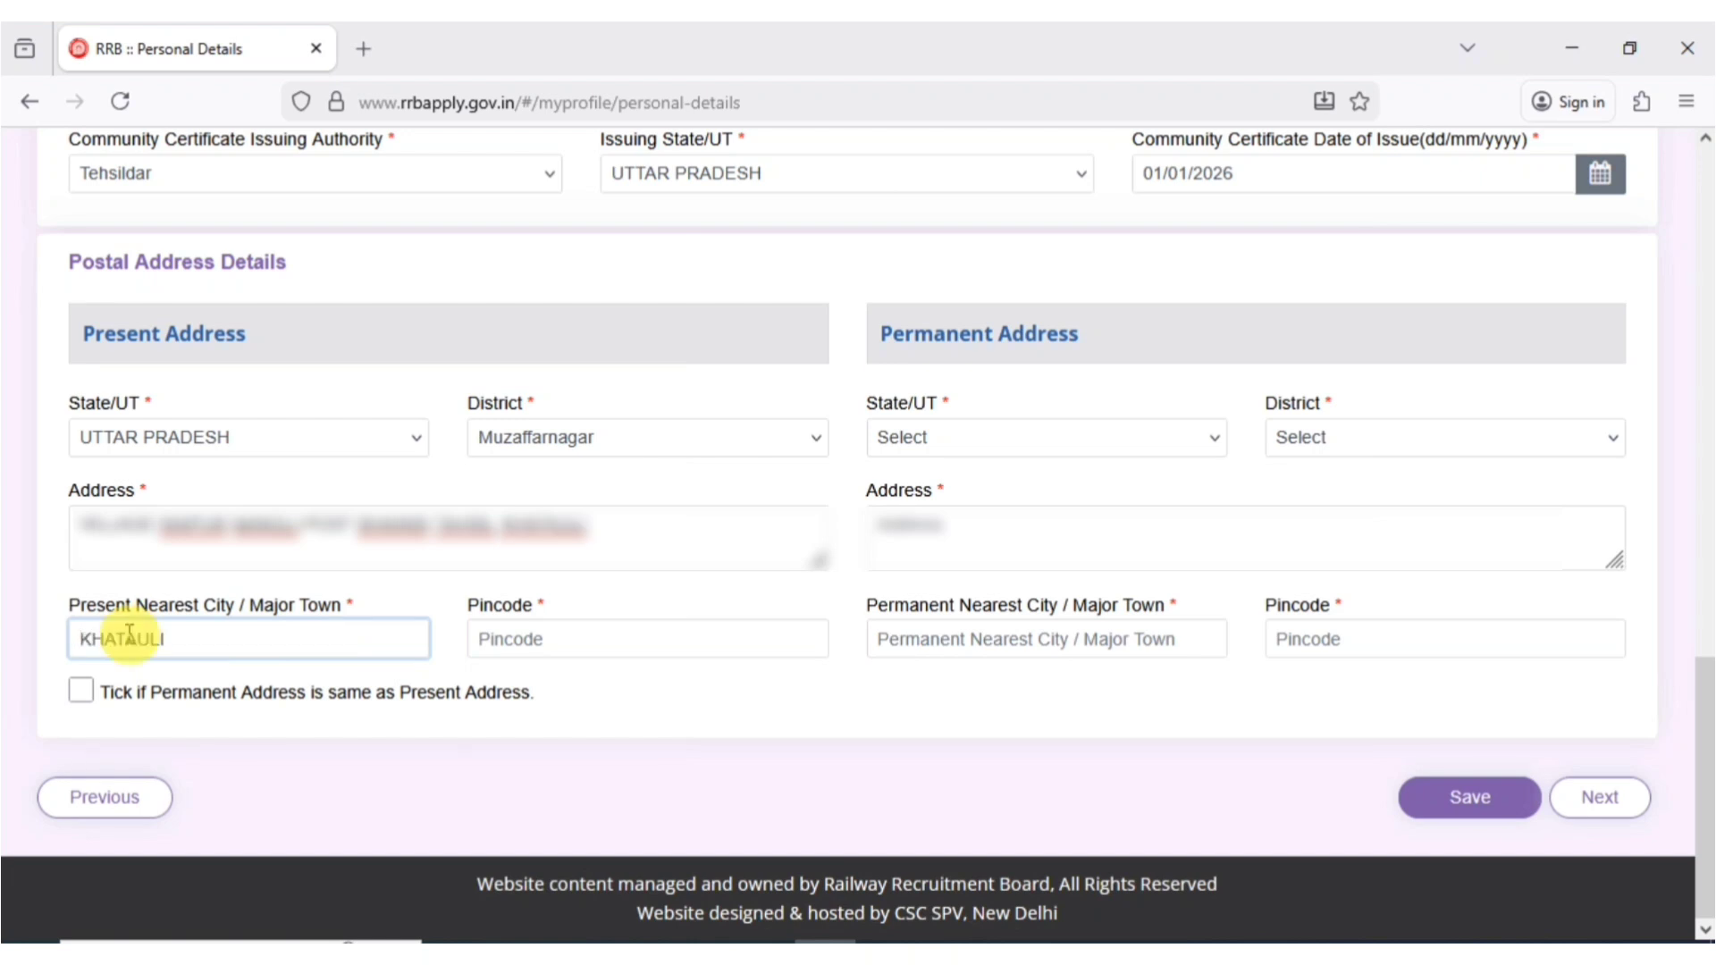
left_click(536, 651)
type("251201")
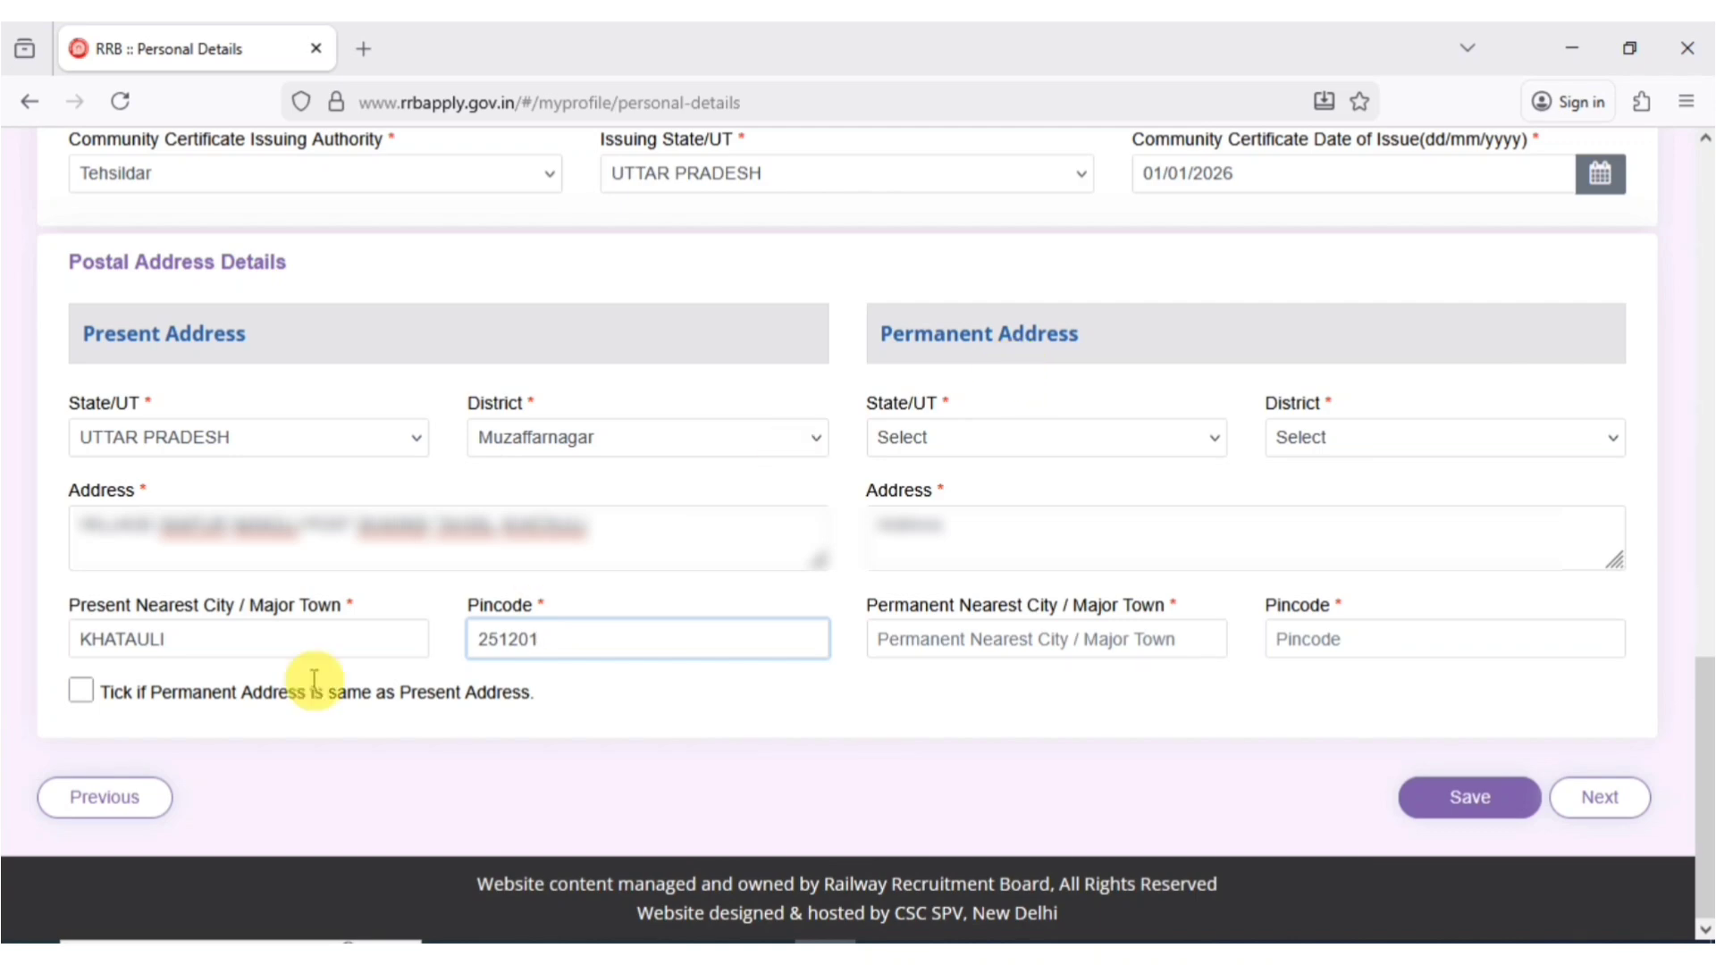
left_click(82, 690)
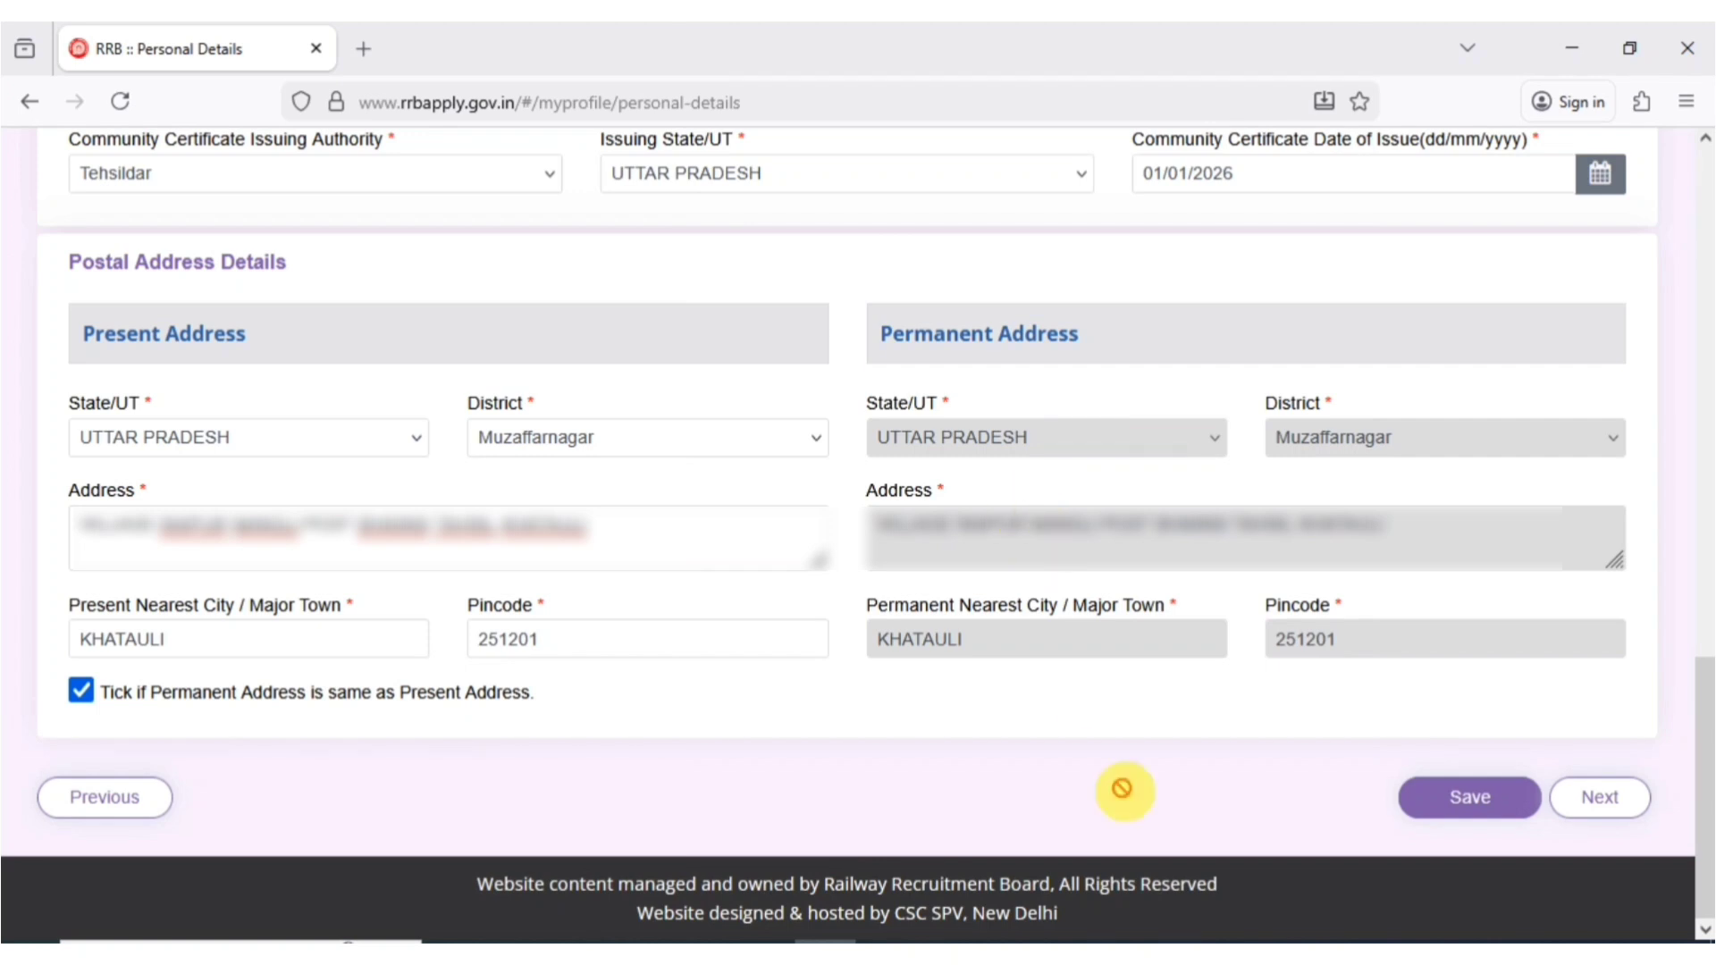
left_click(1452, 802)
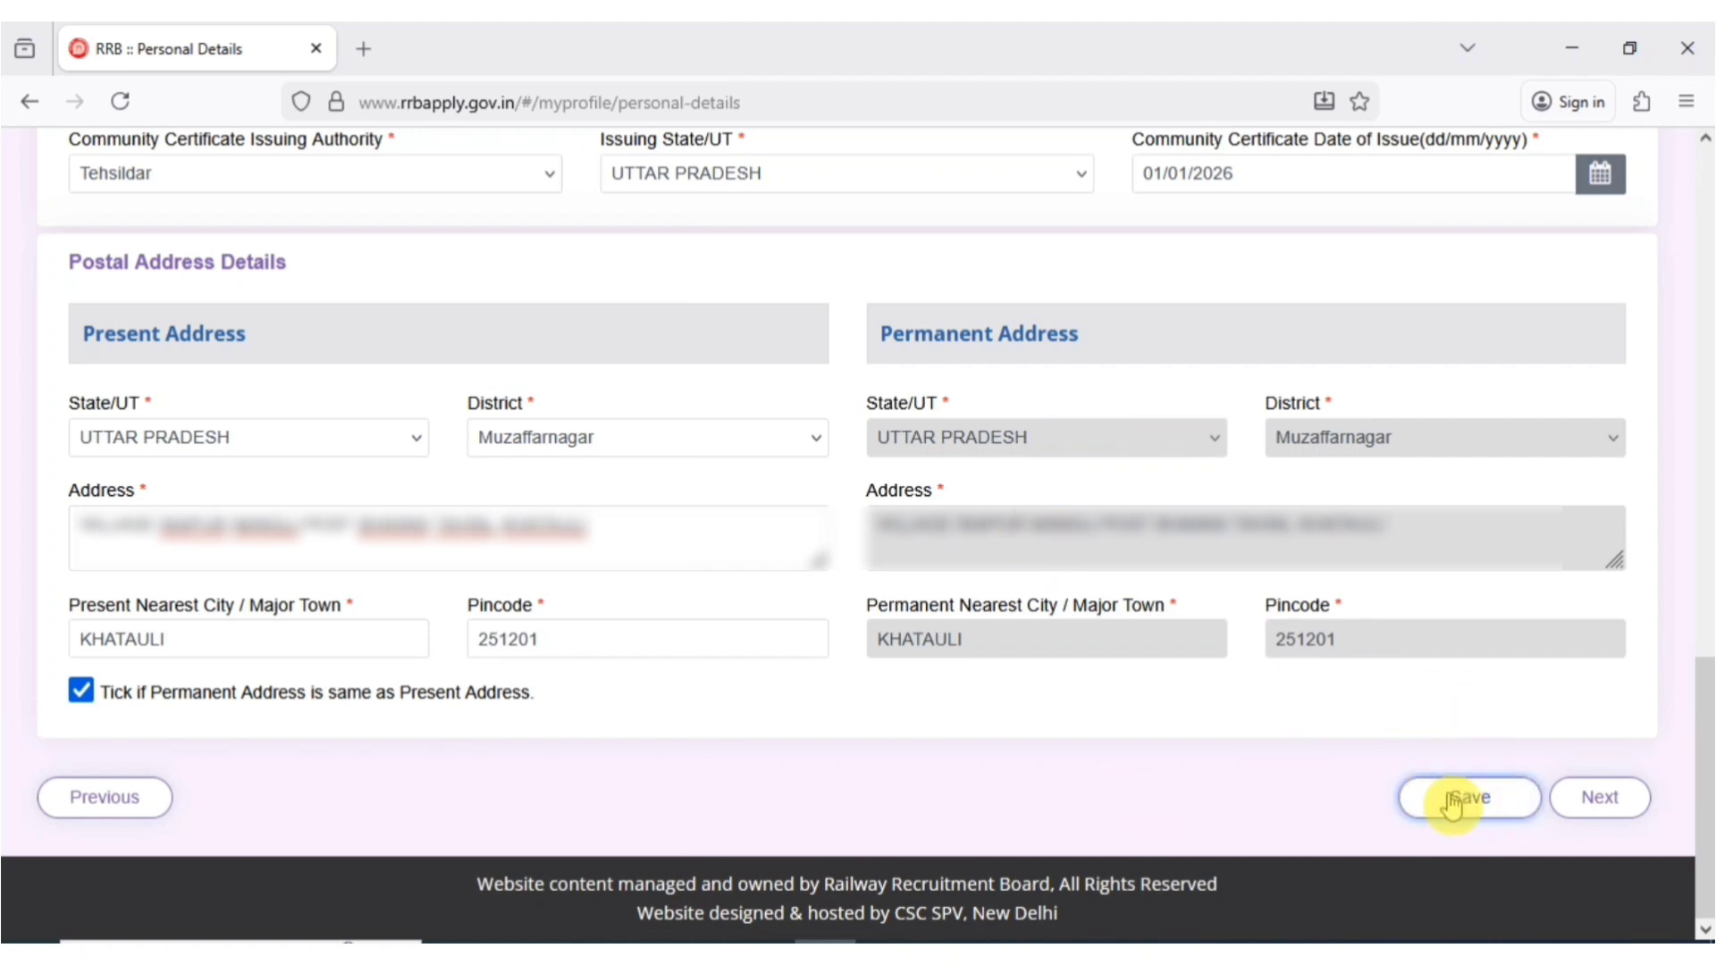
- On Other Details, answer No to ex-serviceman, benchmark disability and affected writing ability
left_click(1602, 800)
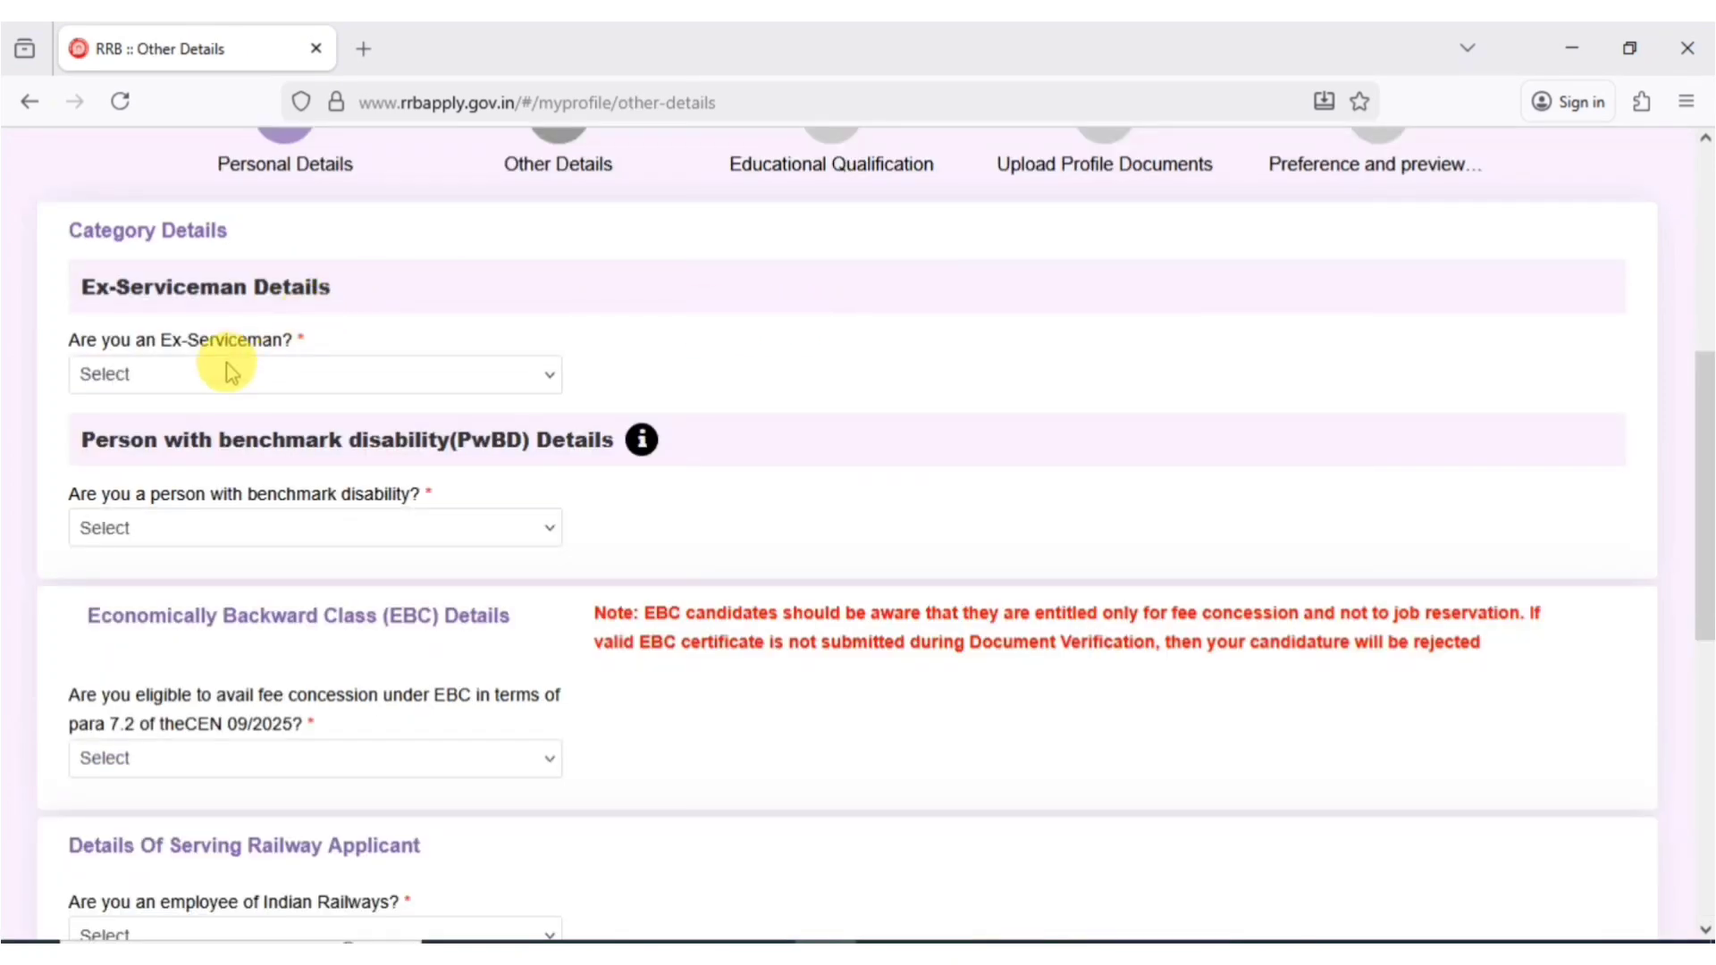
left_click(225, 372)
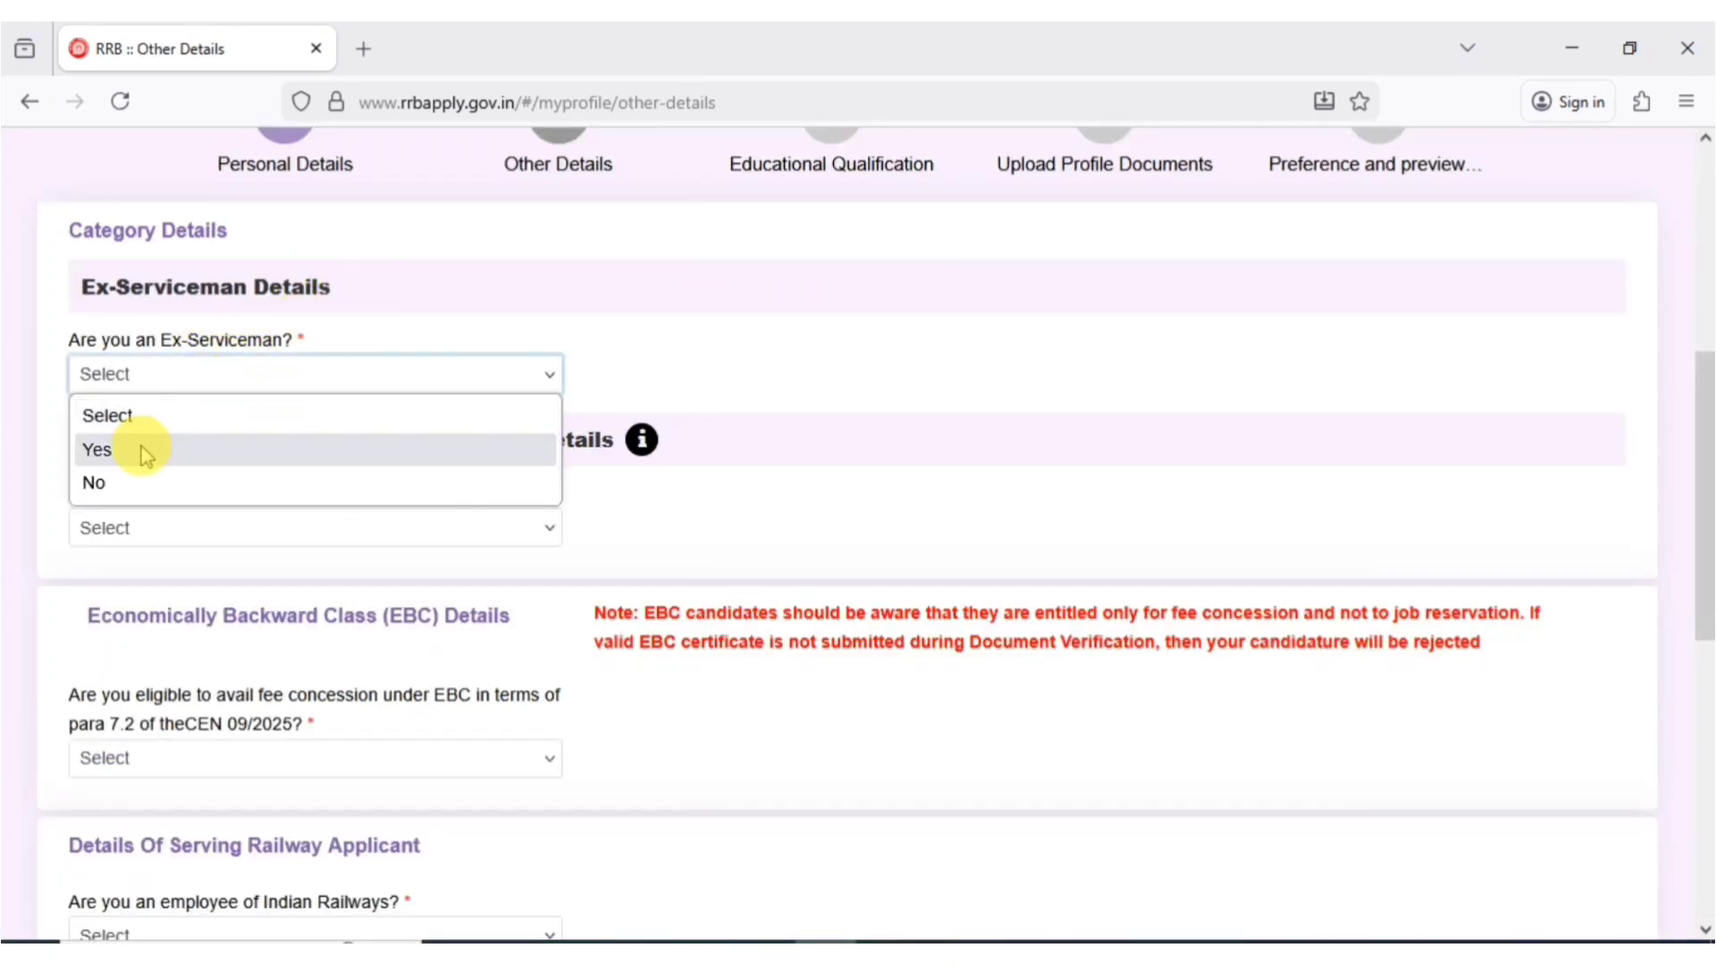
left_click(121, 485)
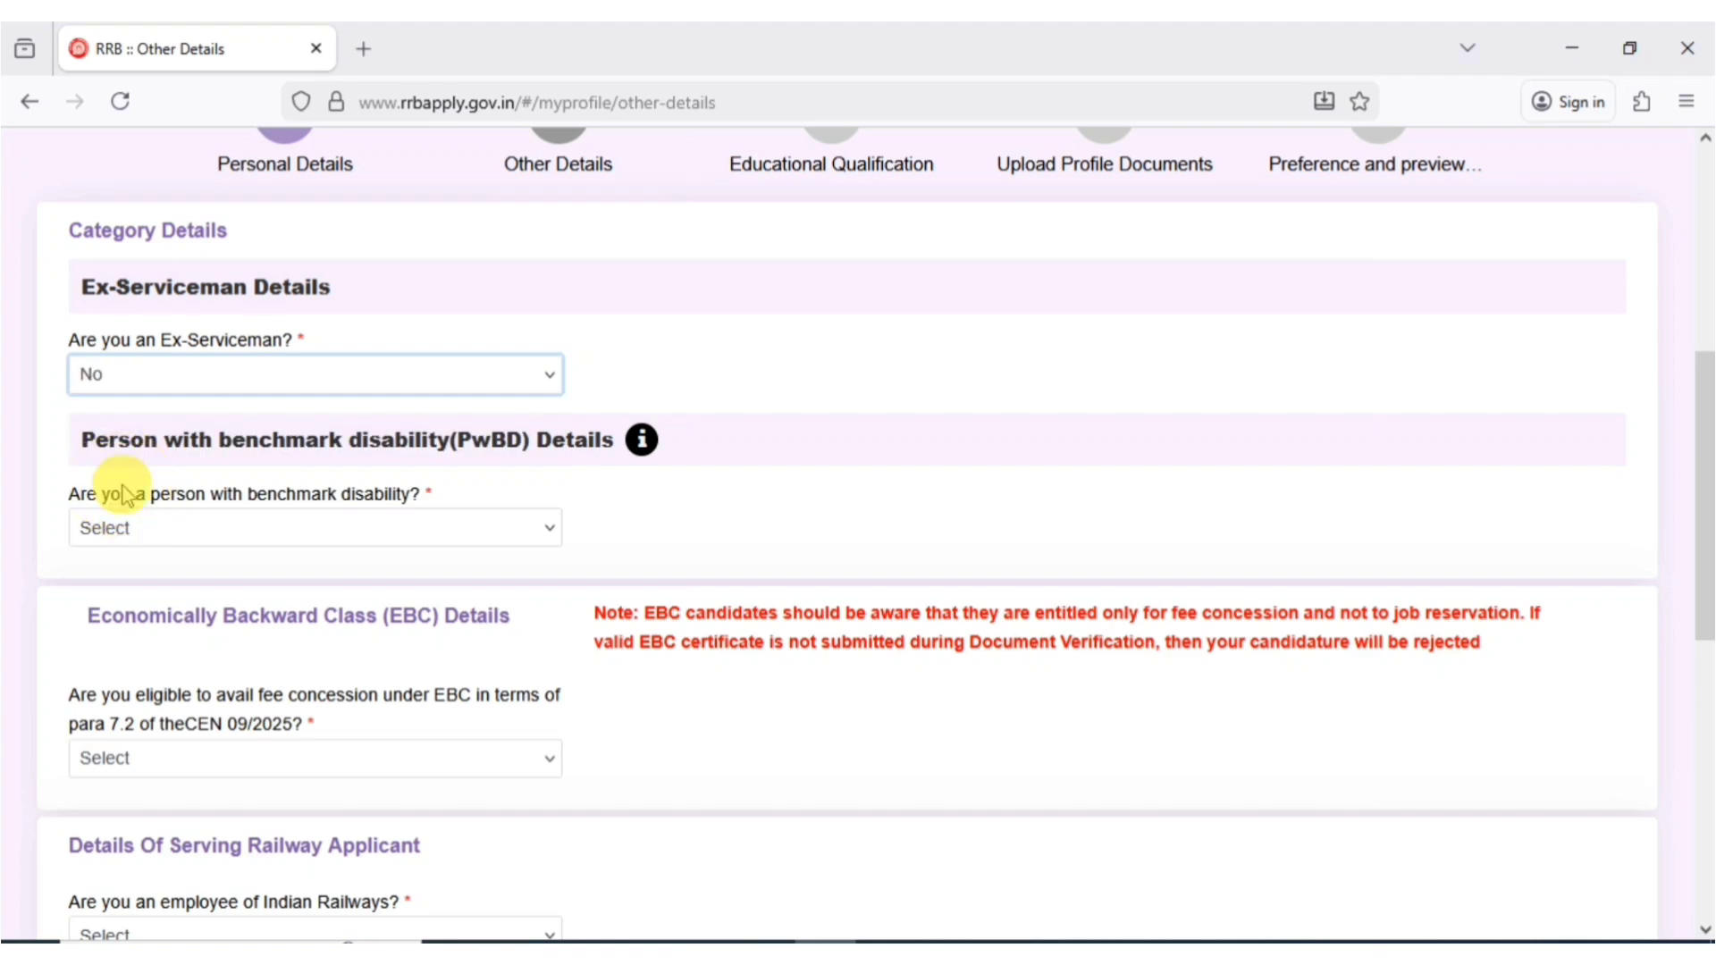
left_click(199, 533)
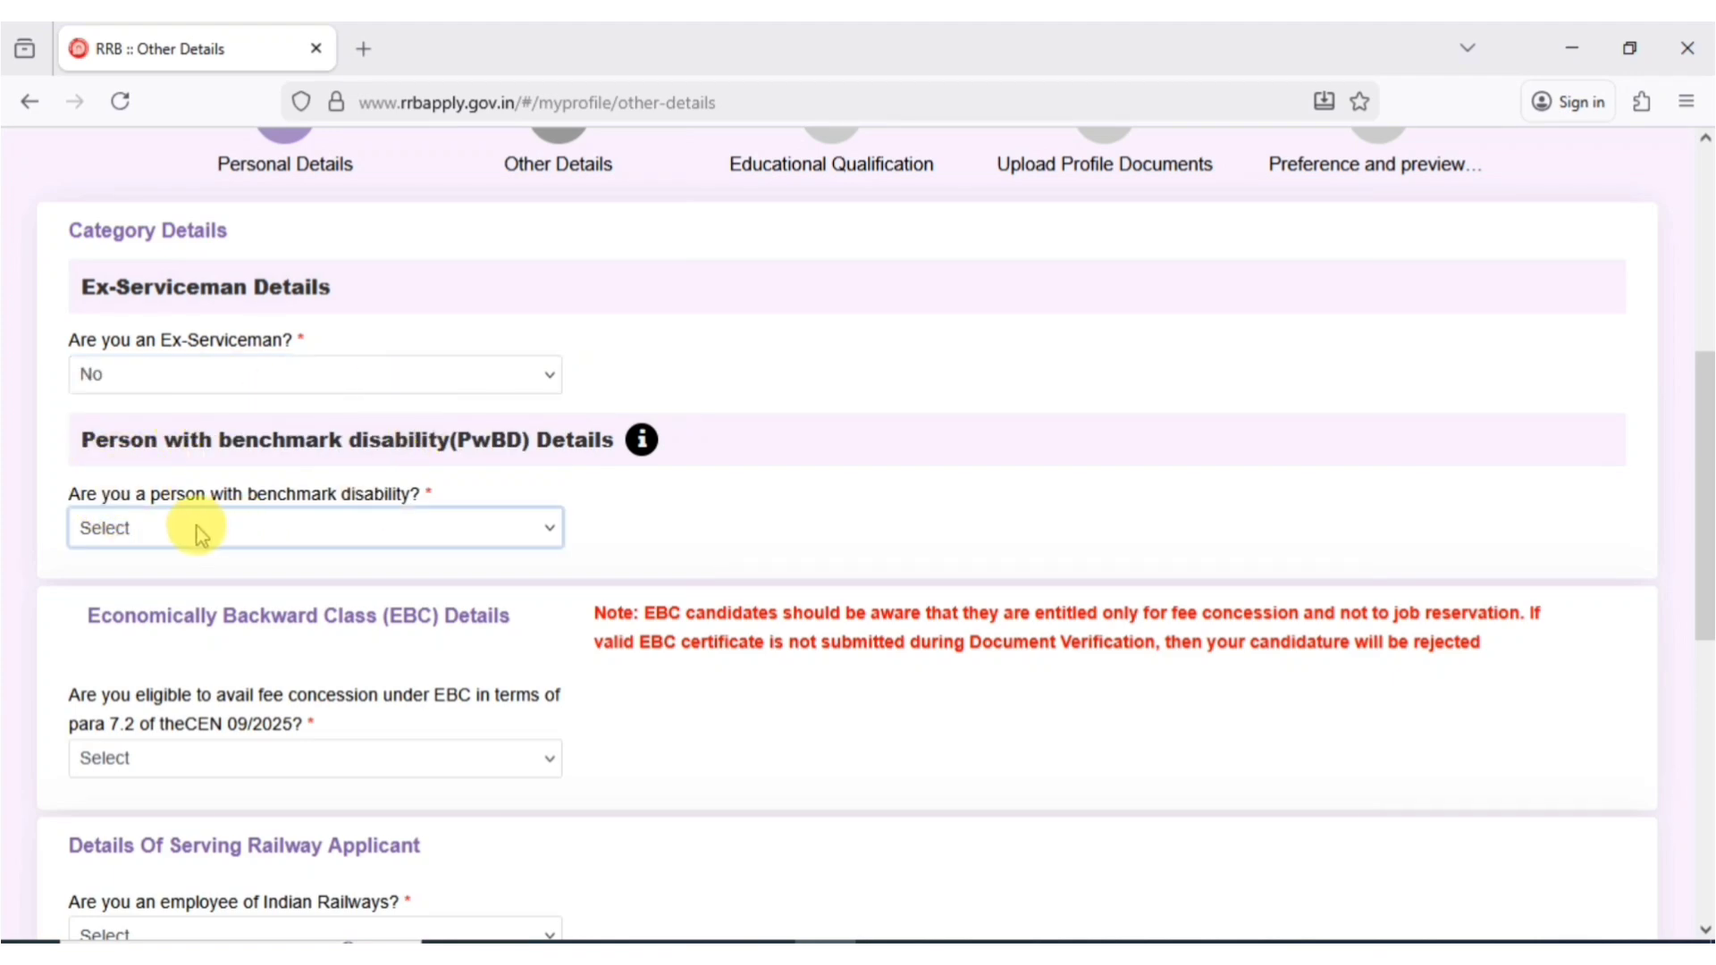
left_click(198, 534)
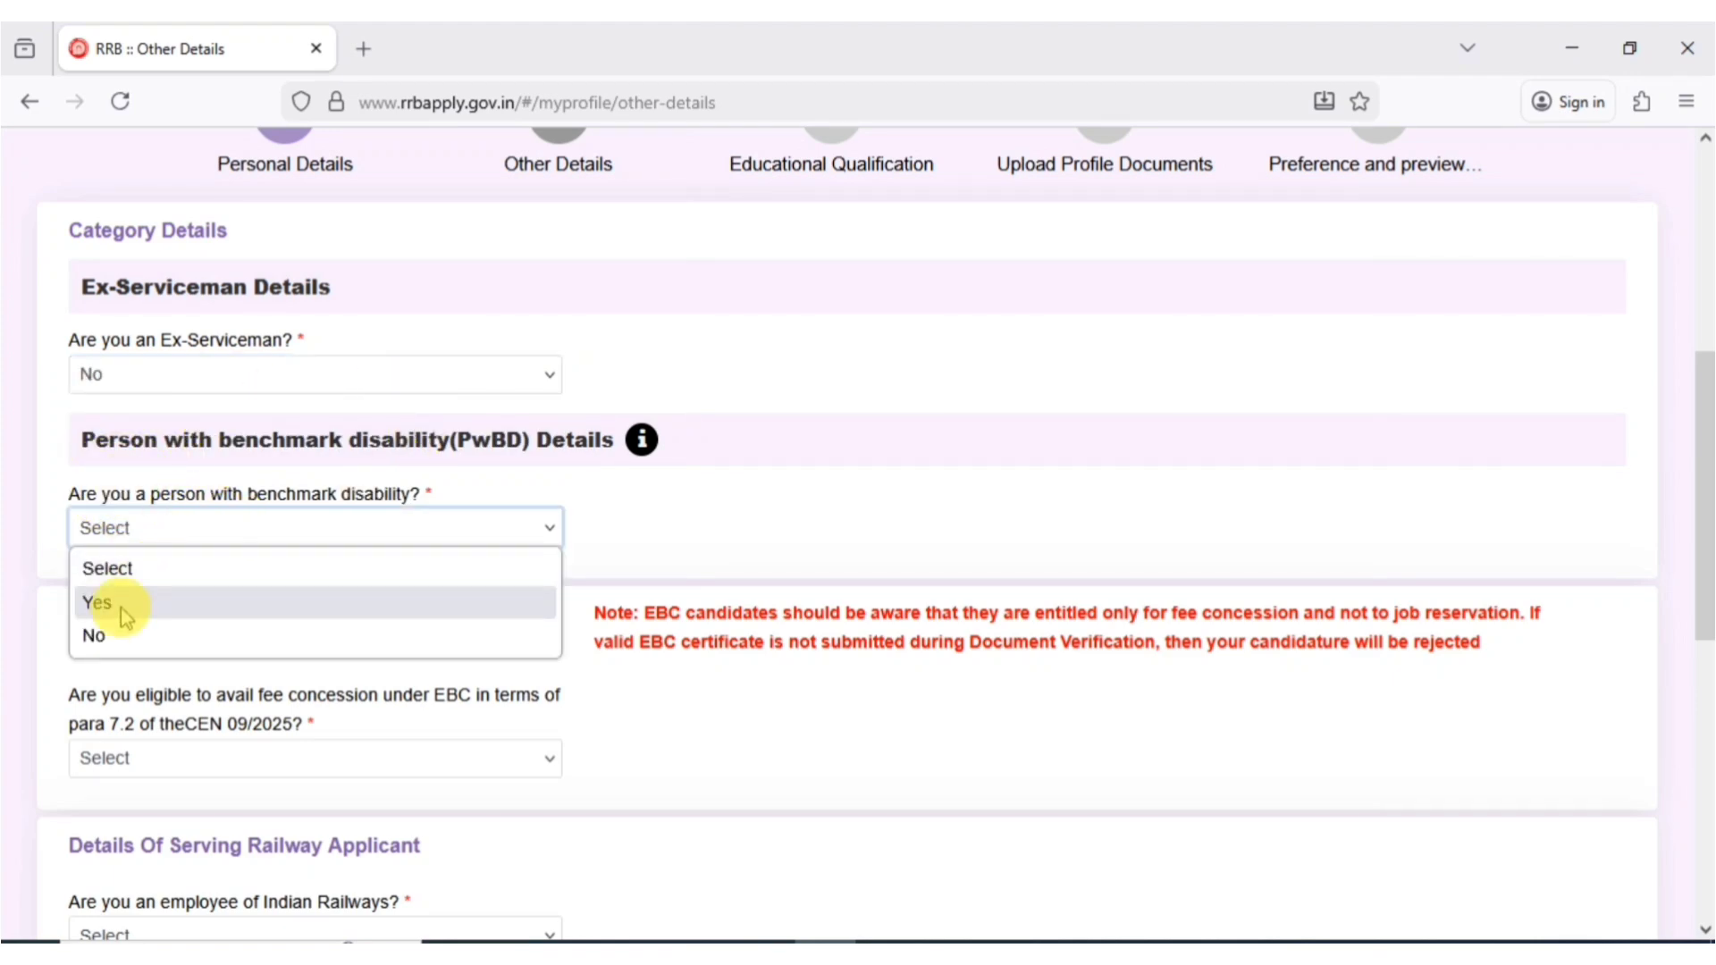
left_click(122, 638)
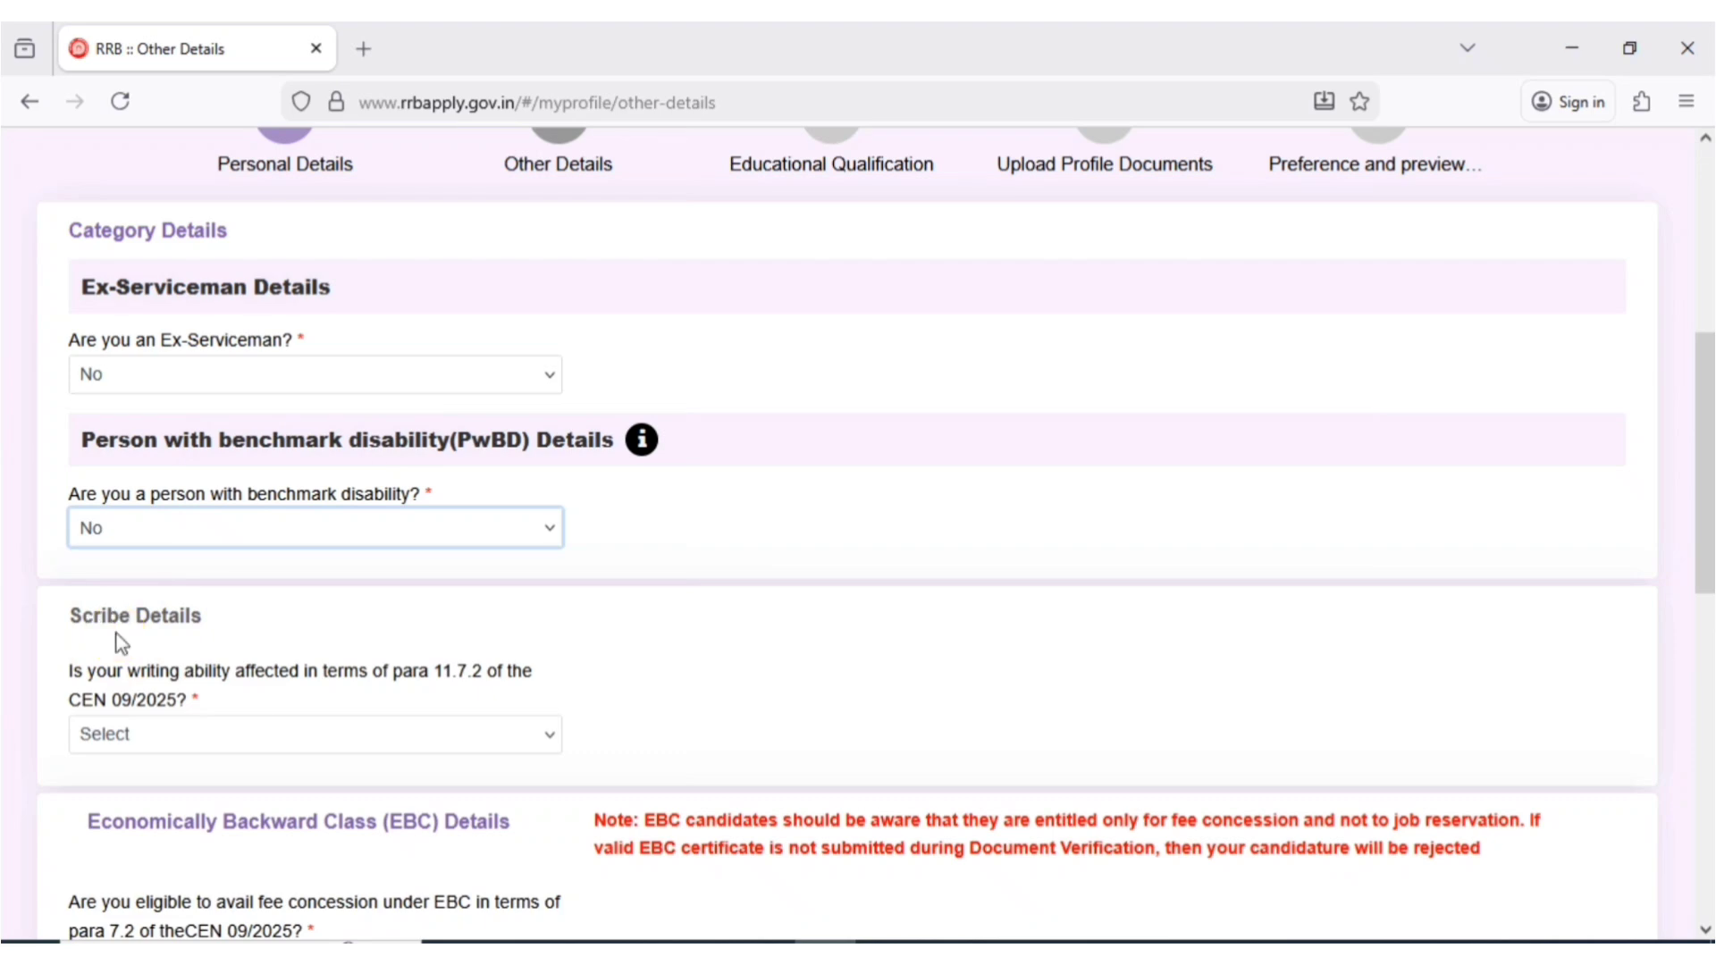
left_click(130, 739)
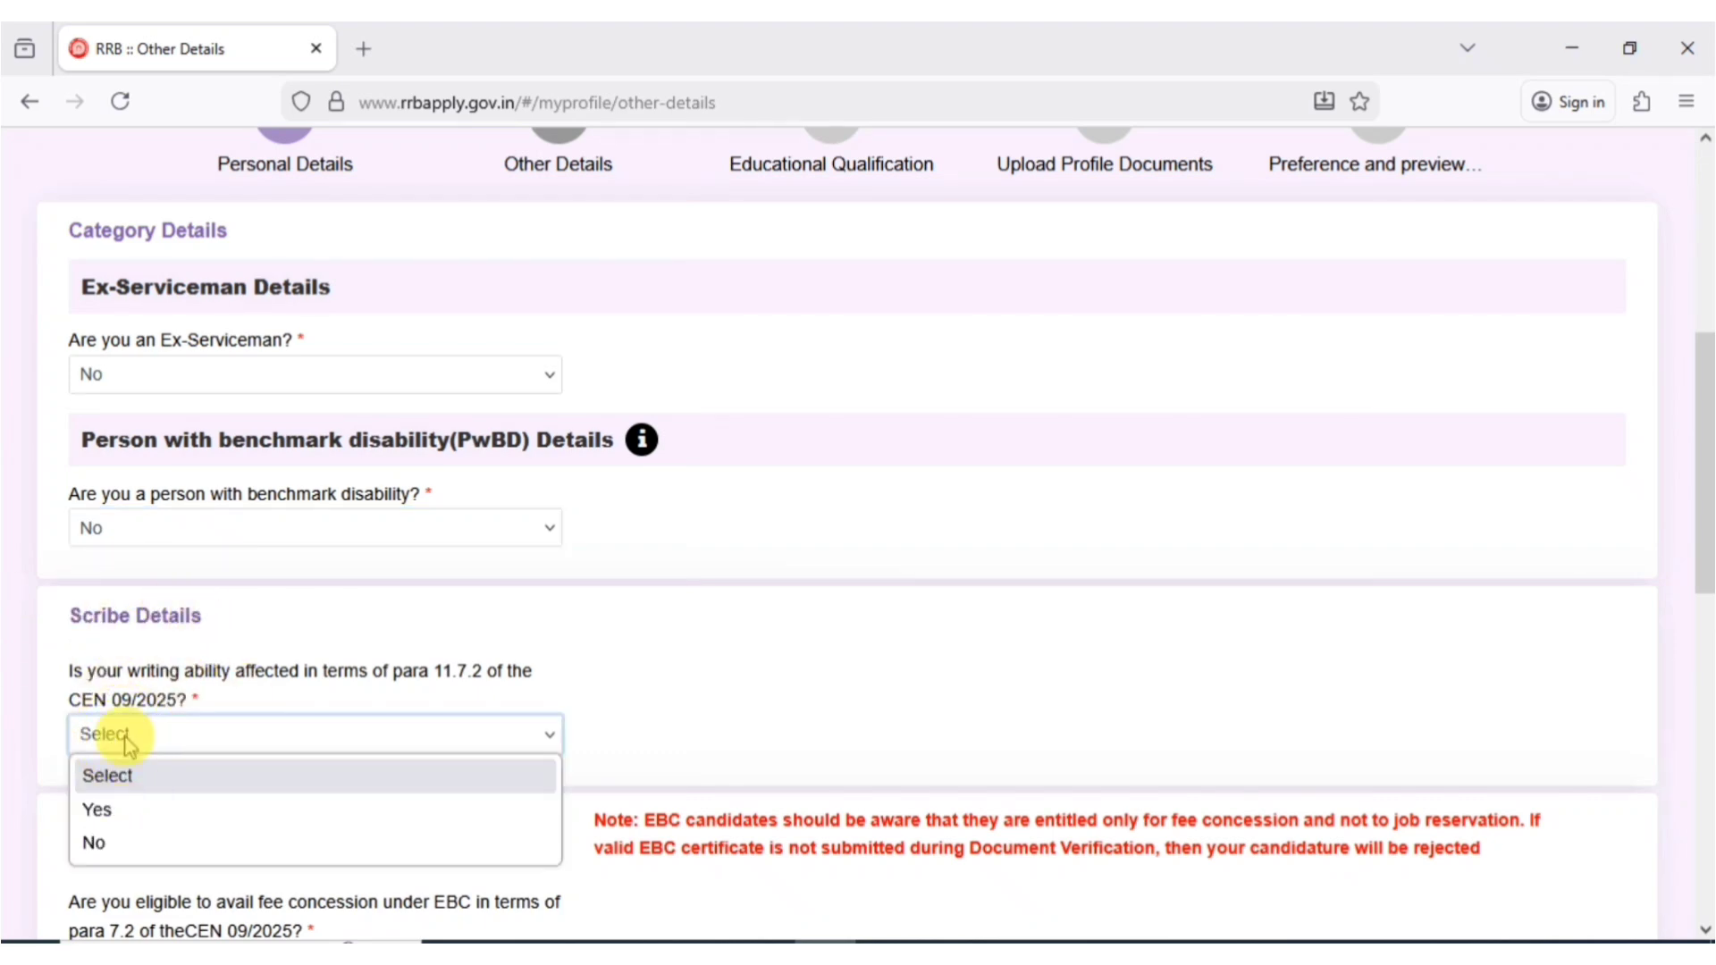
left_click(101, 846)
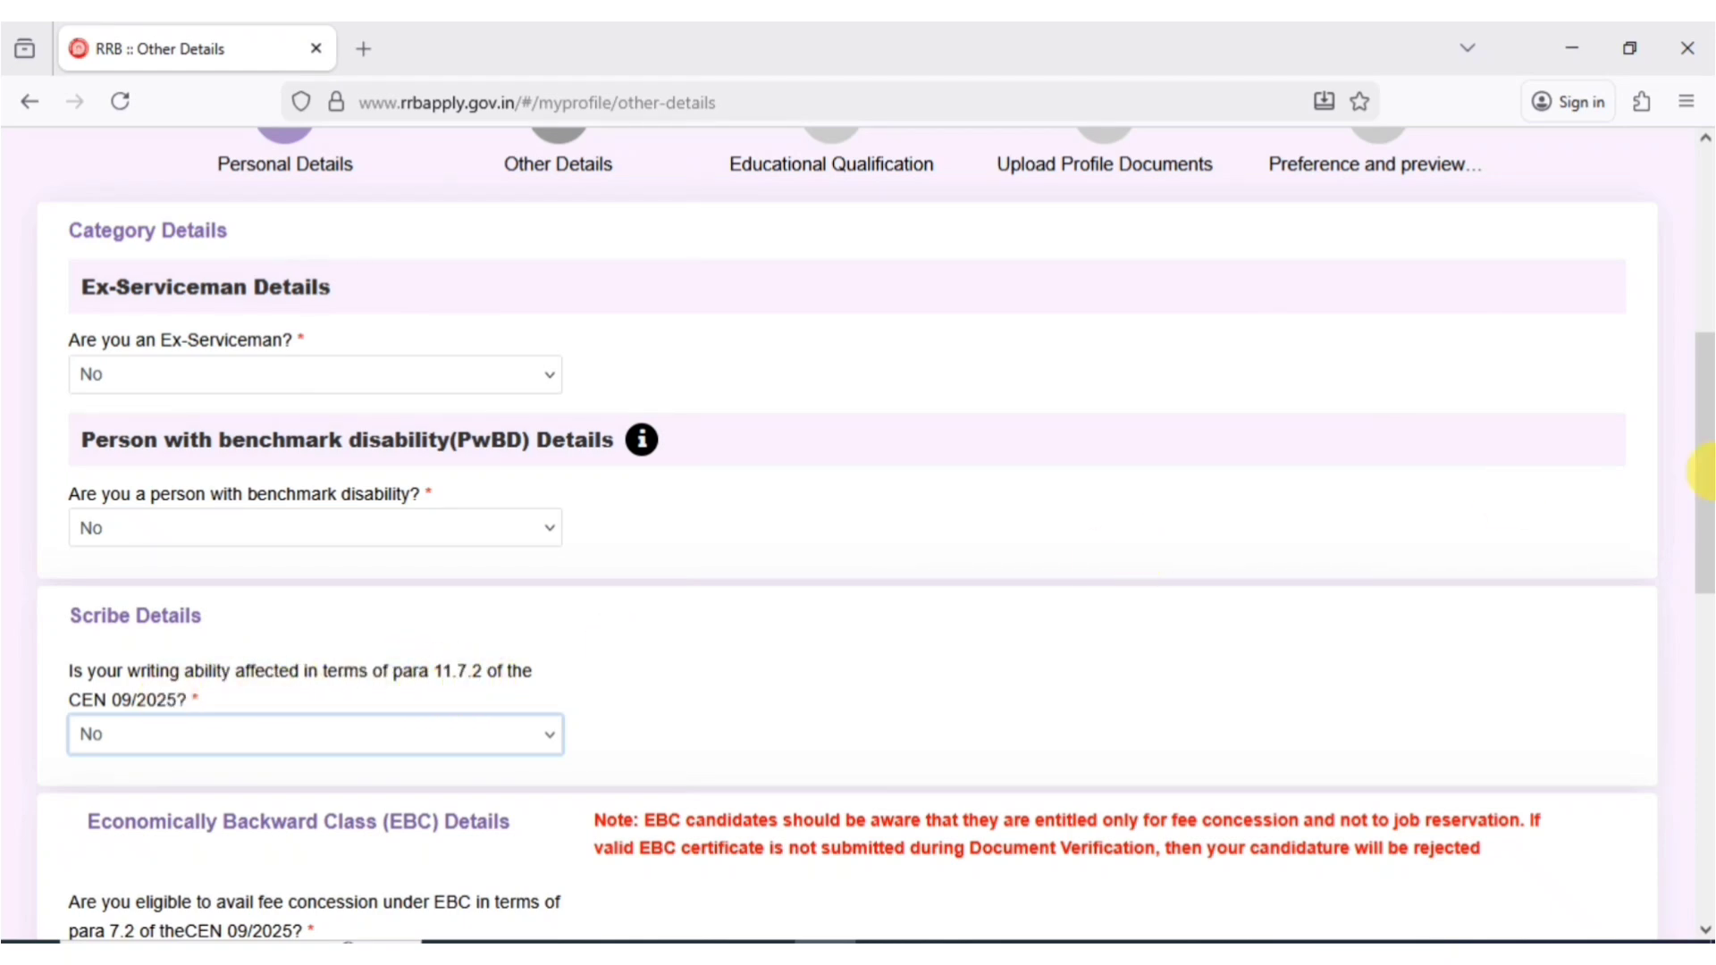
scroll(1703, 472, "down", 7)
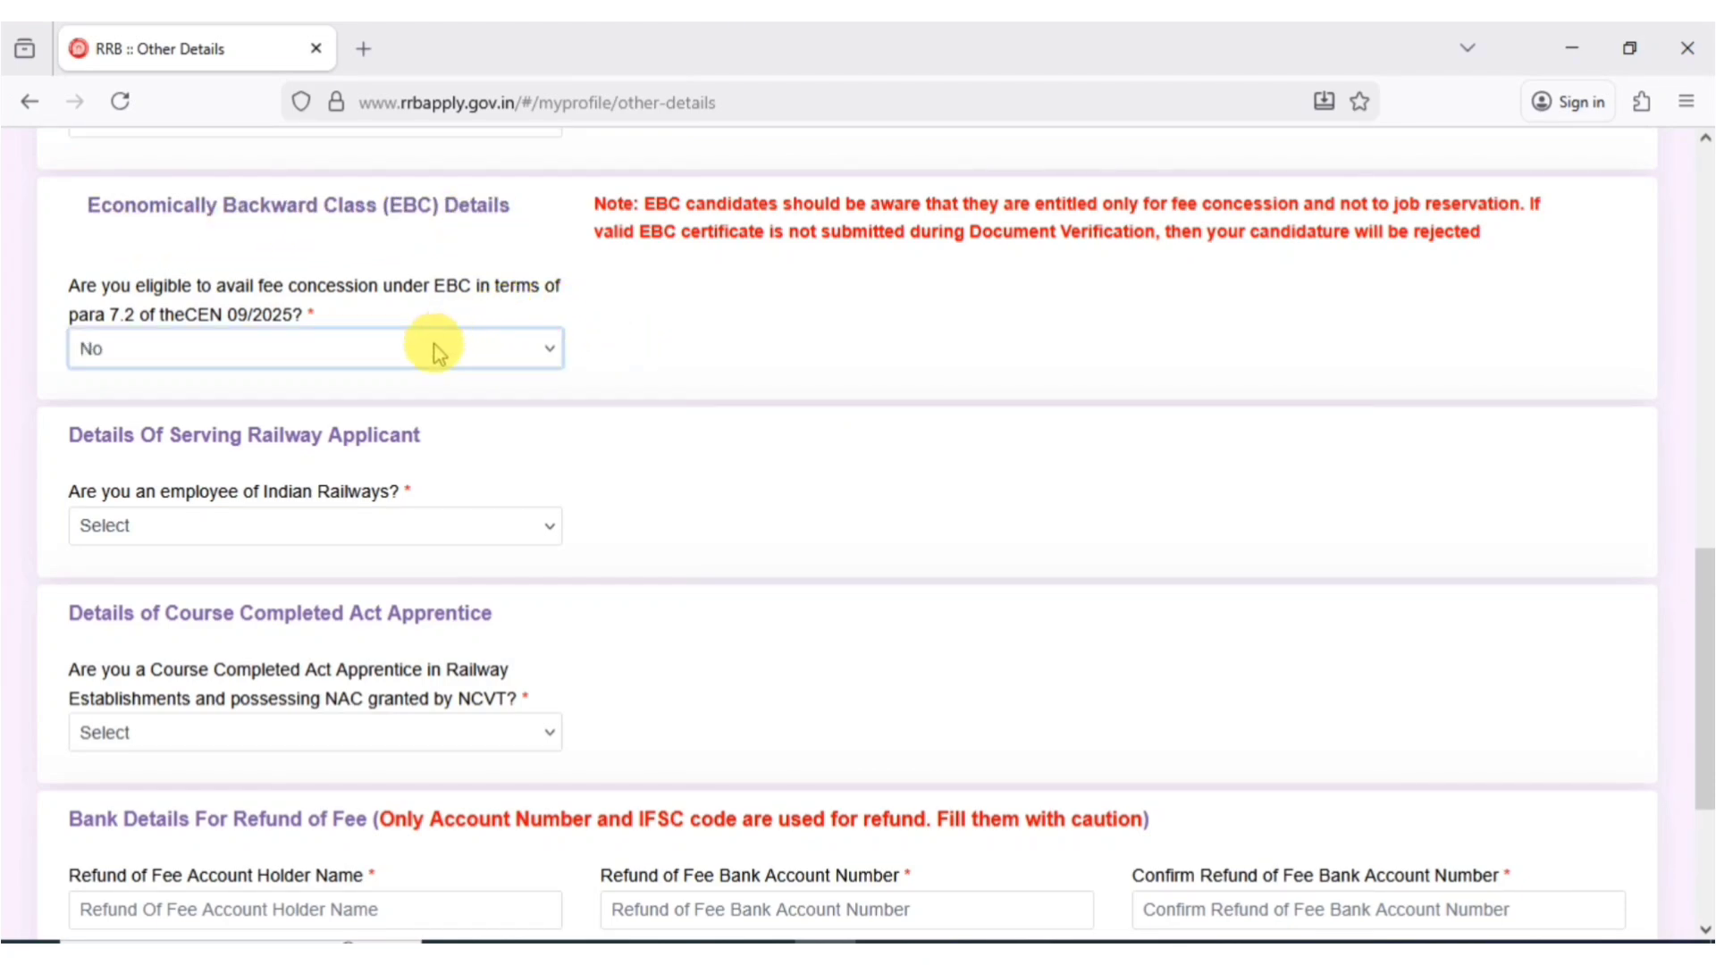
left_click(431, 348)
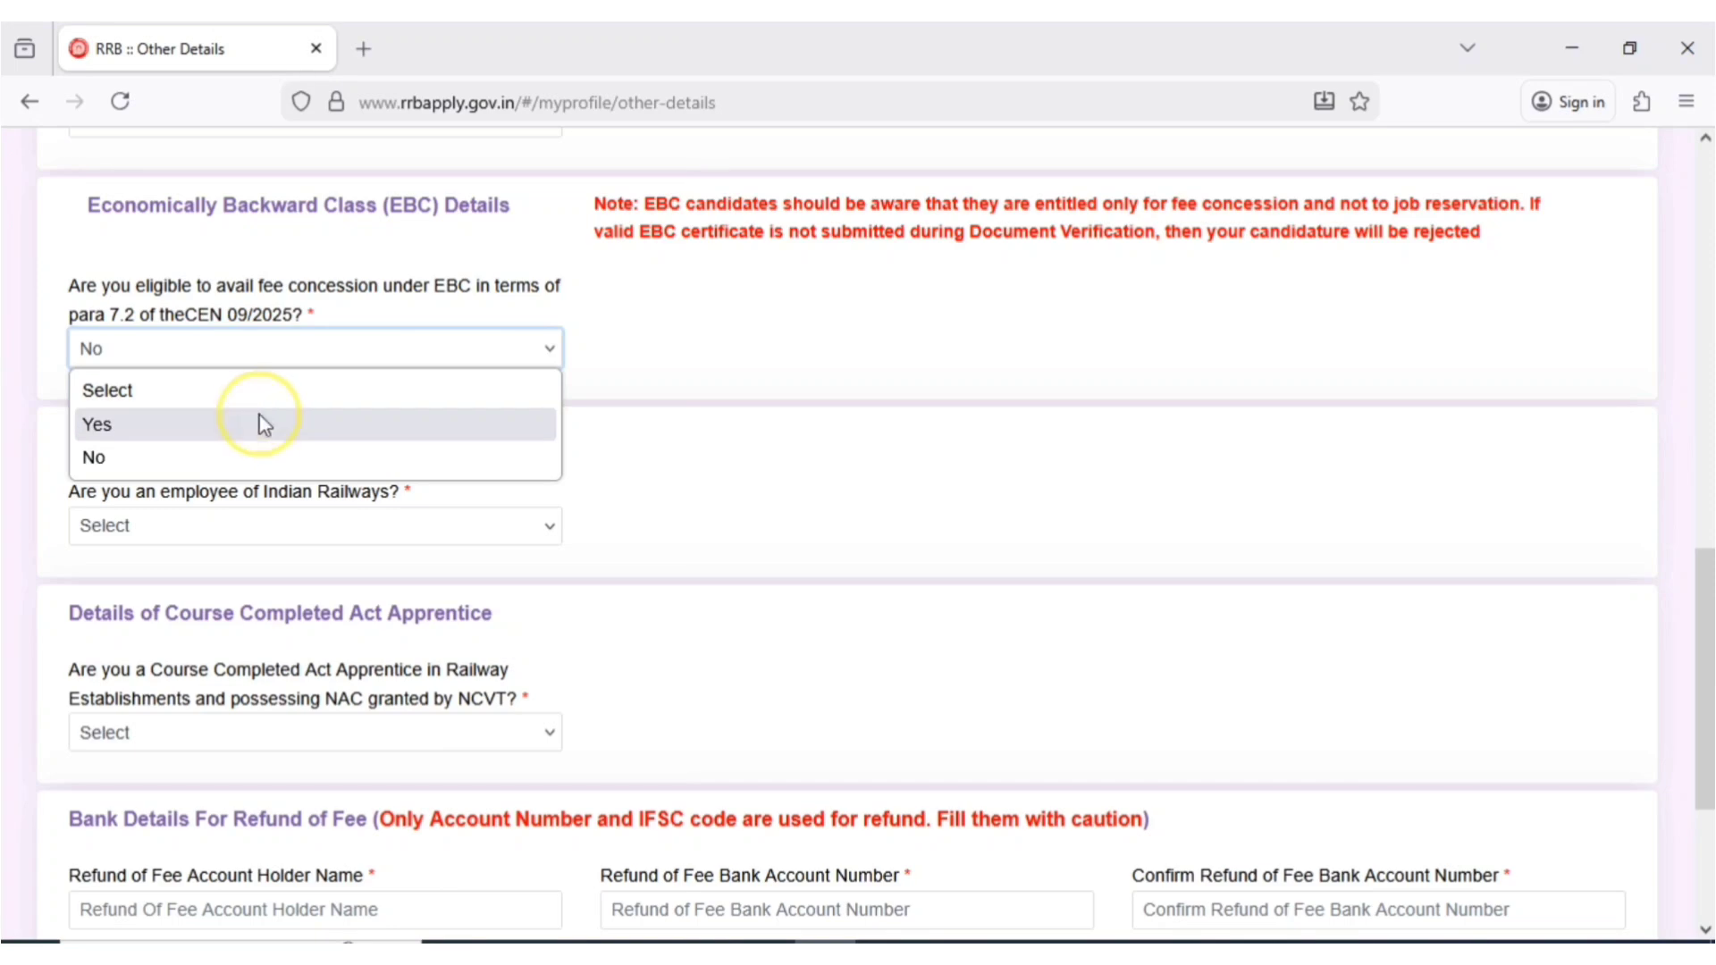
left_click(259, 451)
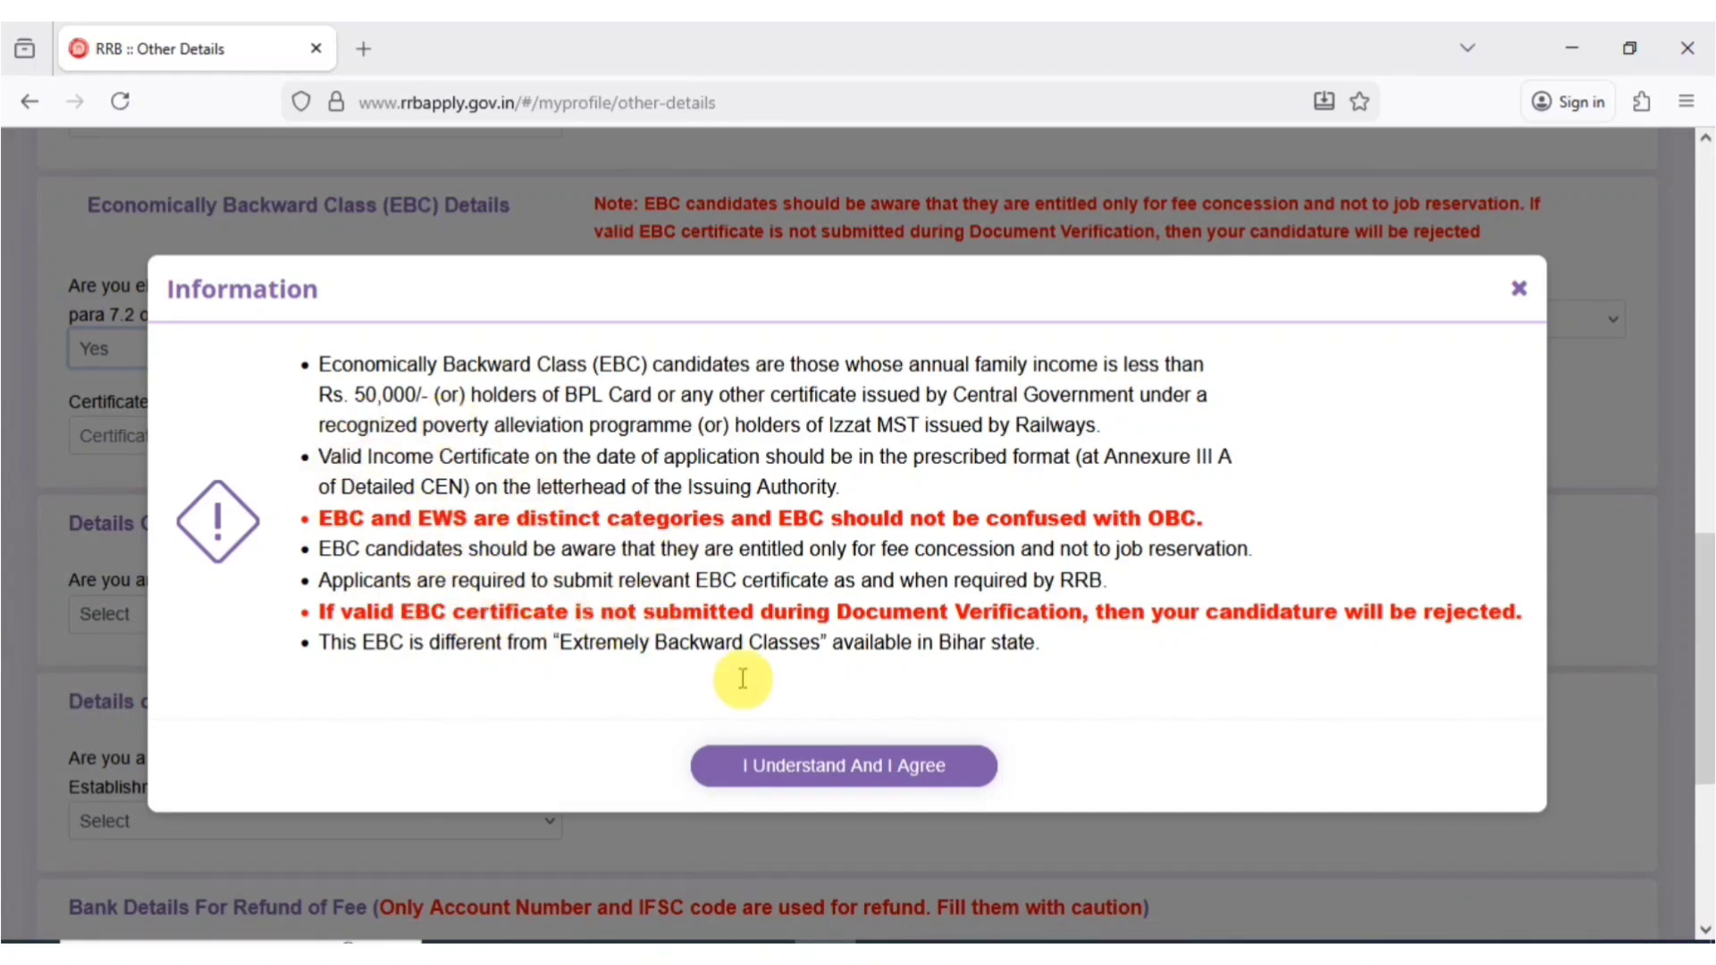
left_click(750, 785)
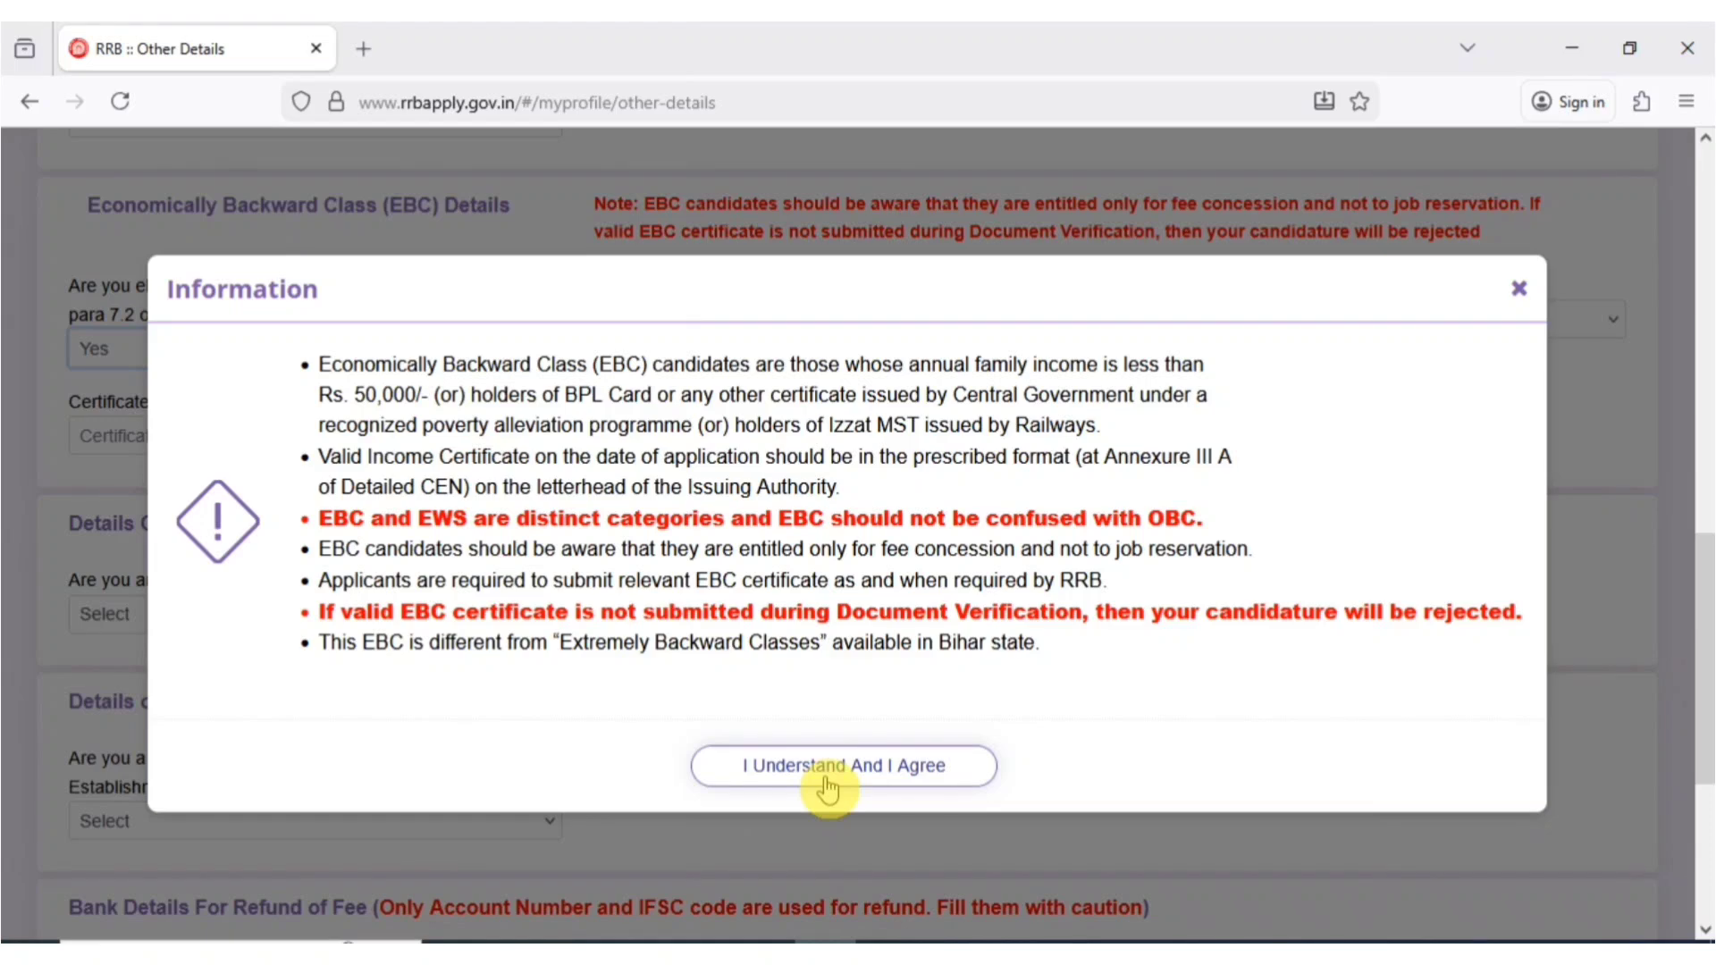
left_click(1520, 290)
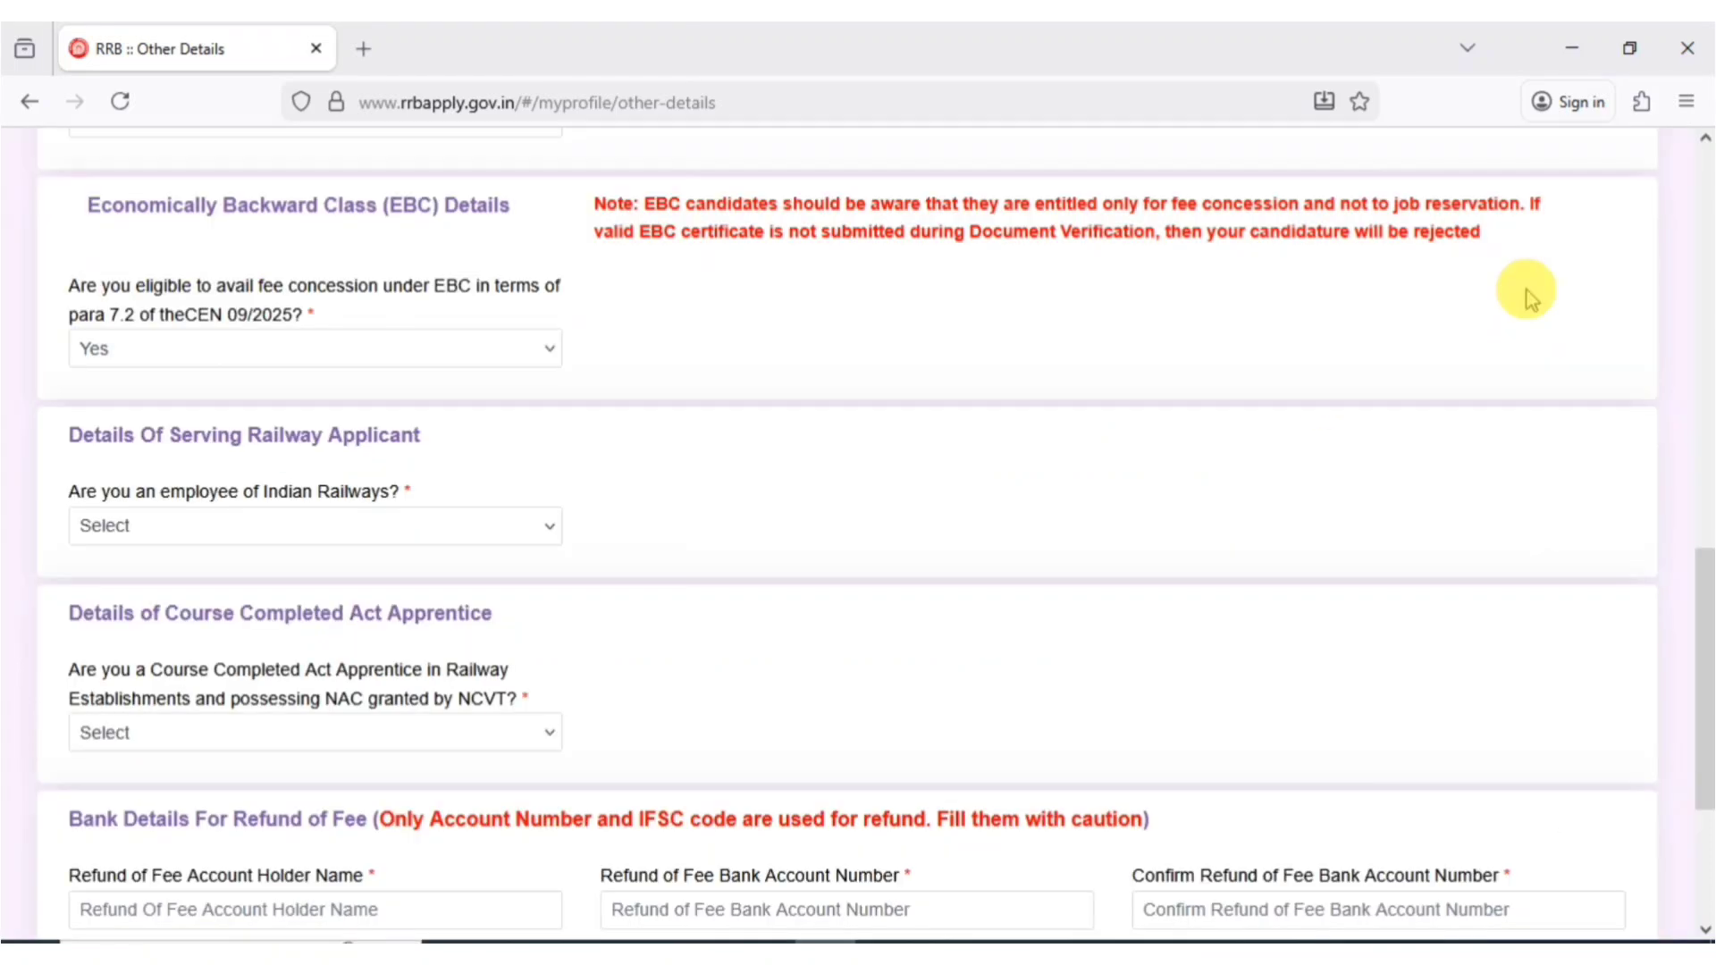
left_click(402, 340)
left_click(117, 461)
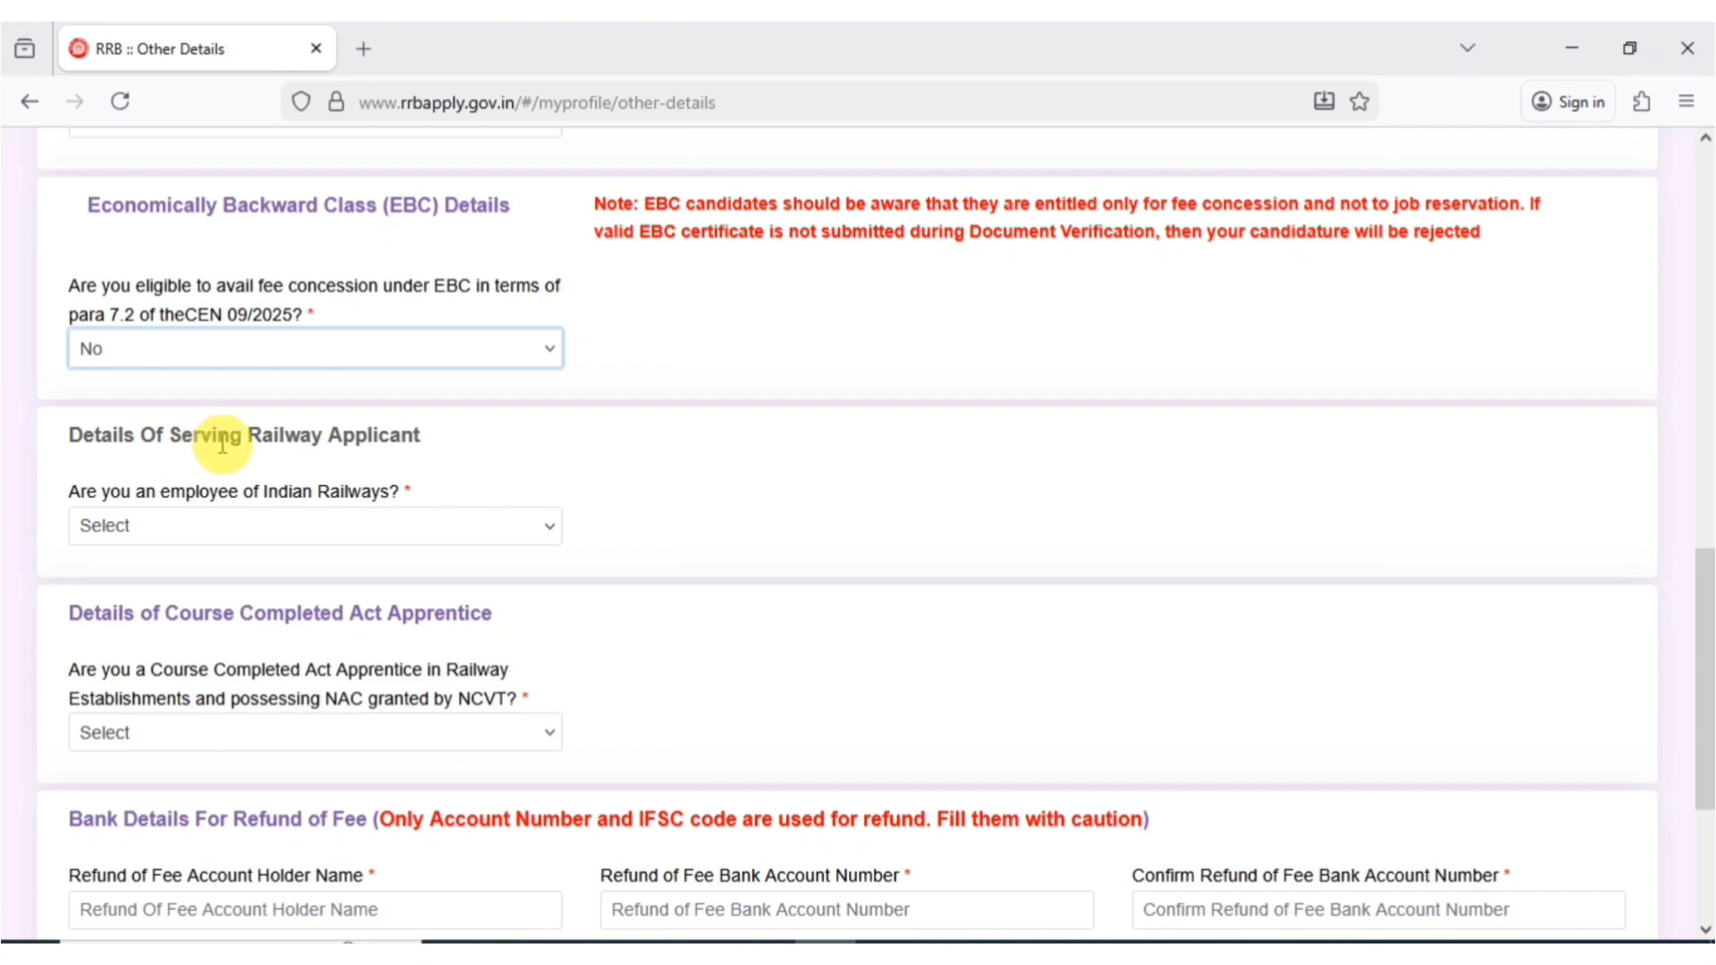
left_click(196, 533)
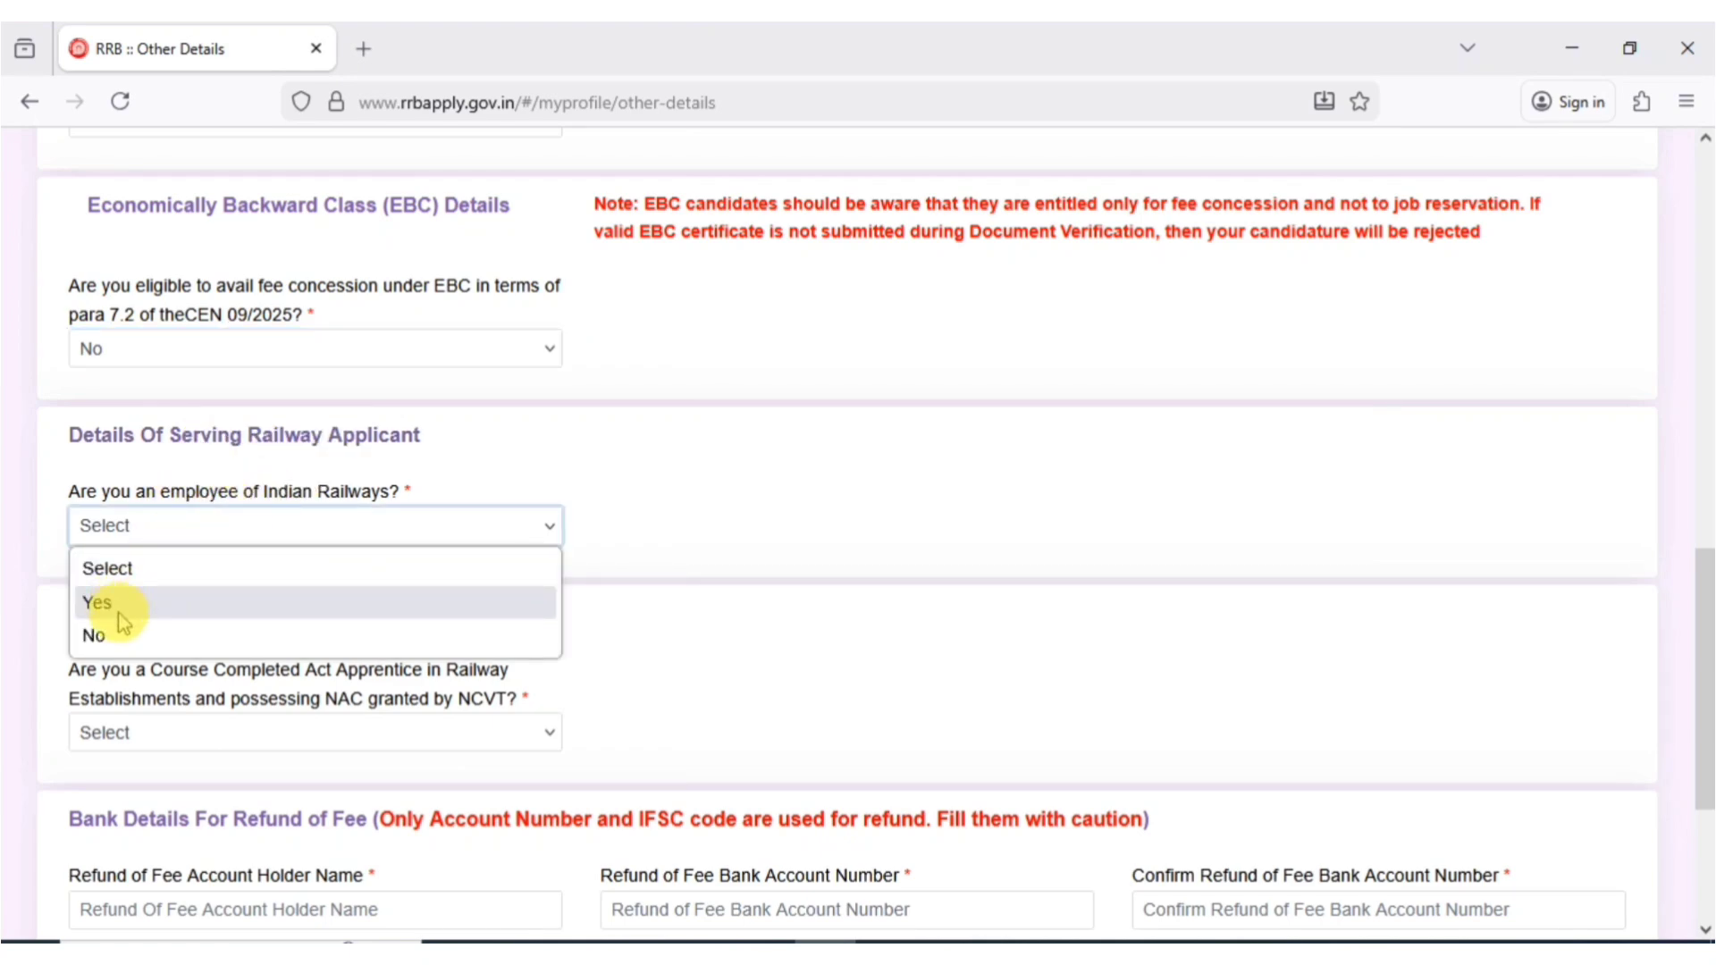
- Answer No to railway employee, set current organization to Not Applicable, and answer No to Act Apprentice
left_click(105, 636)
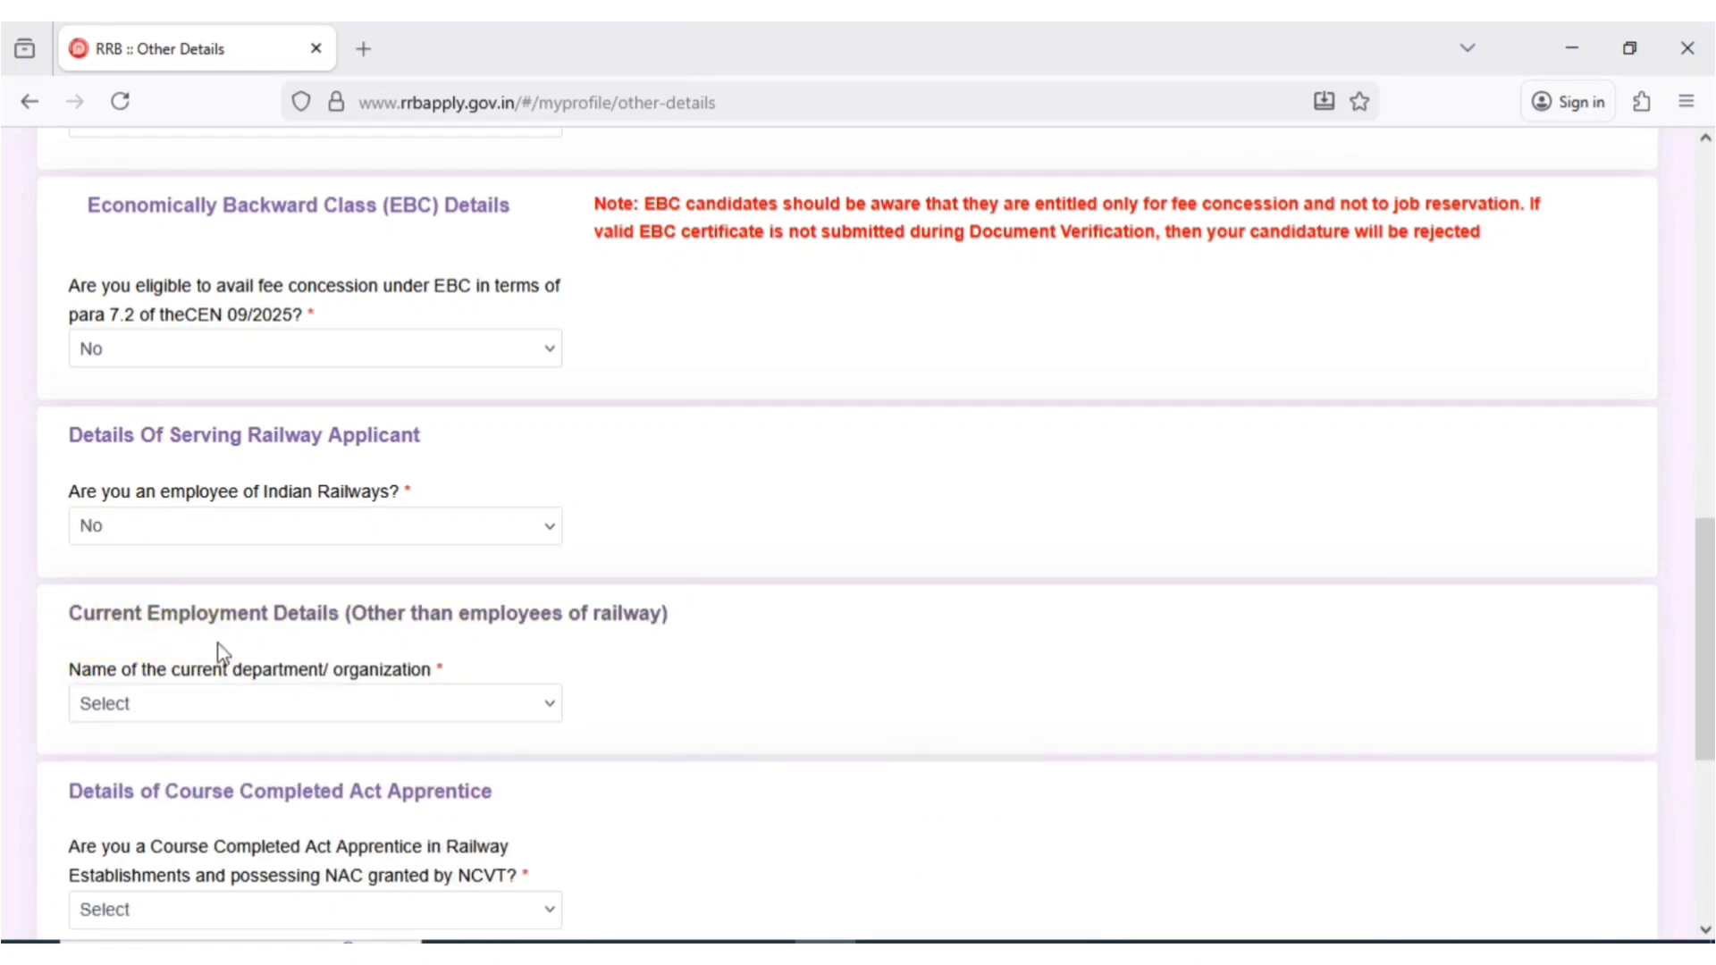
left_click(174, 703)
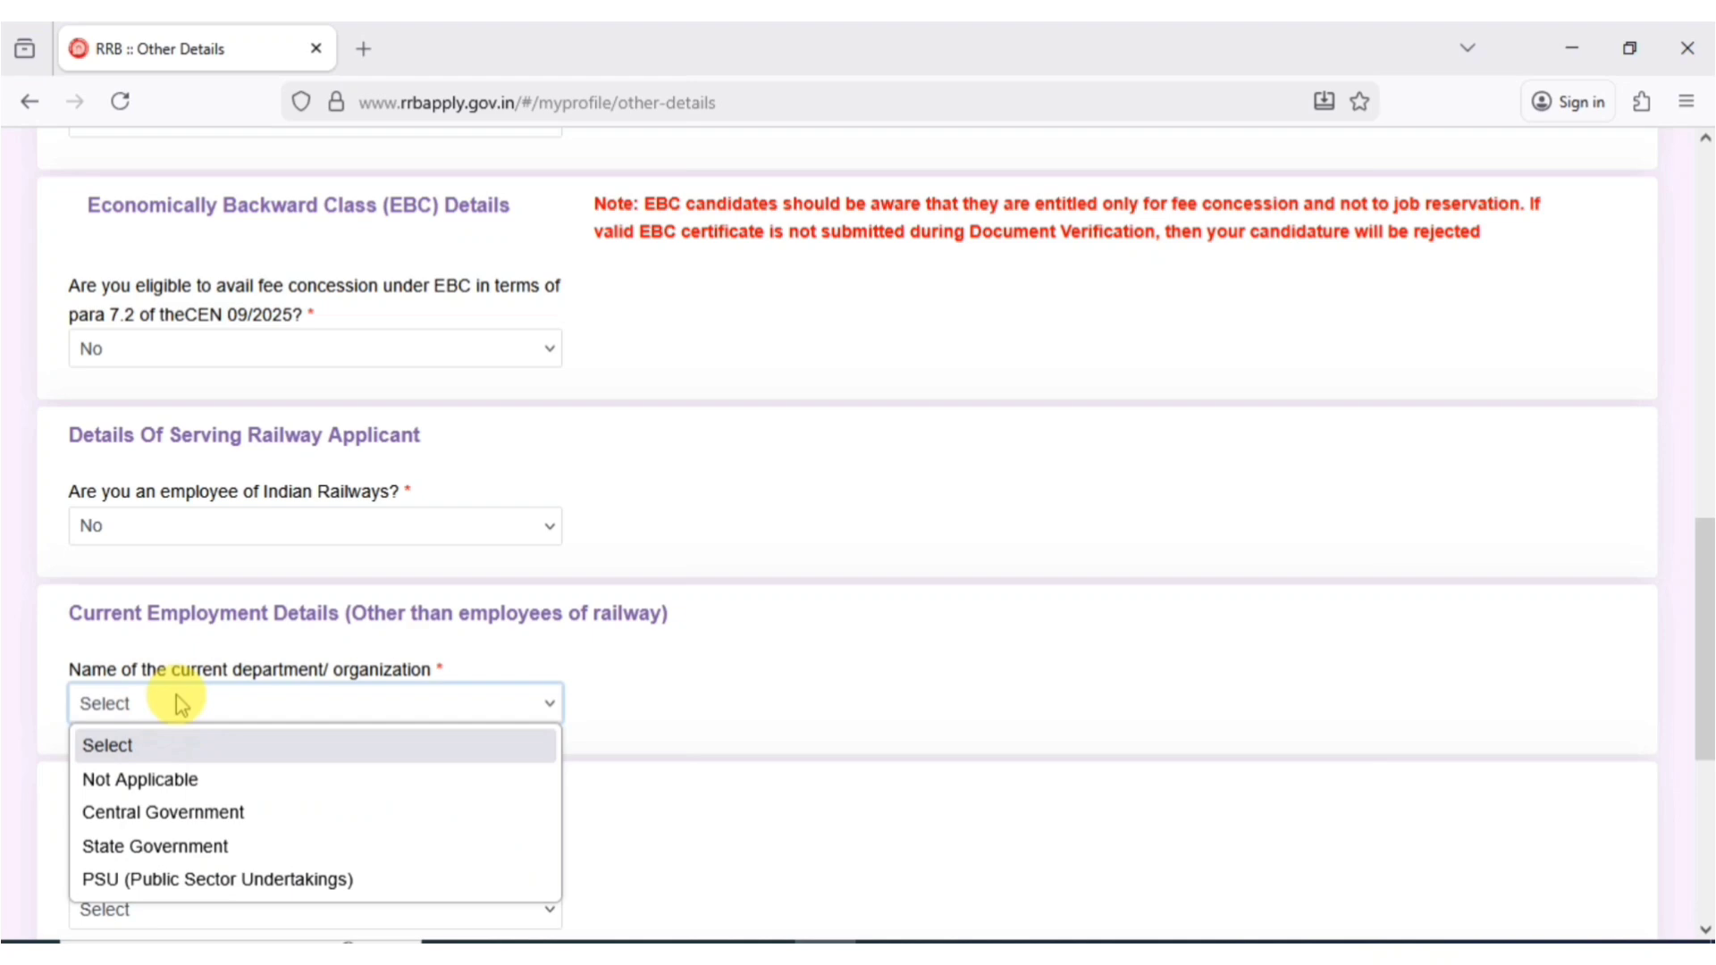
left_click(141, 781)
scroll(1703, 653, "down", 1)
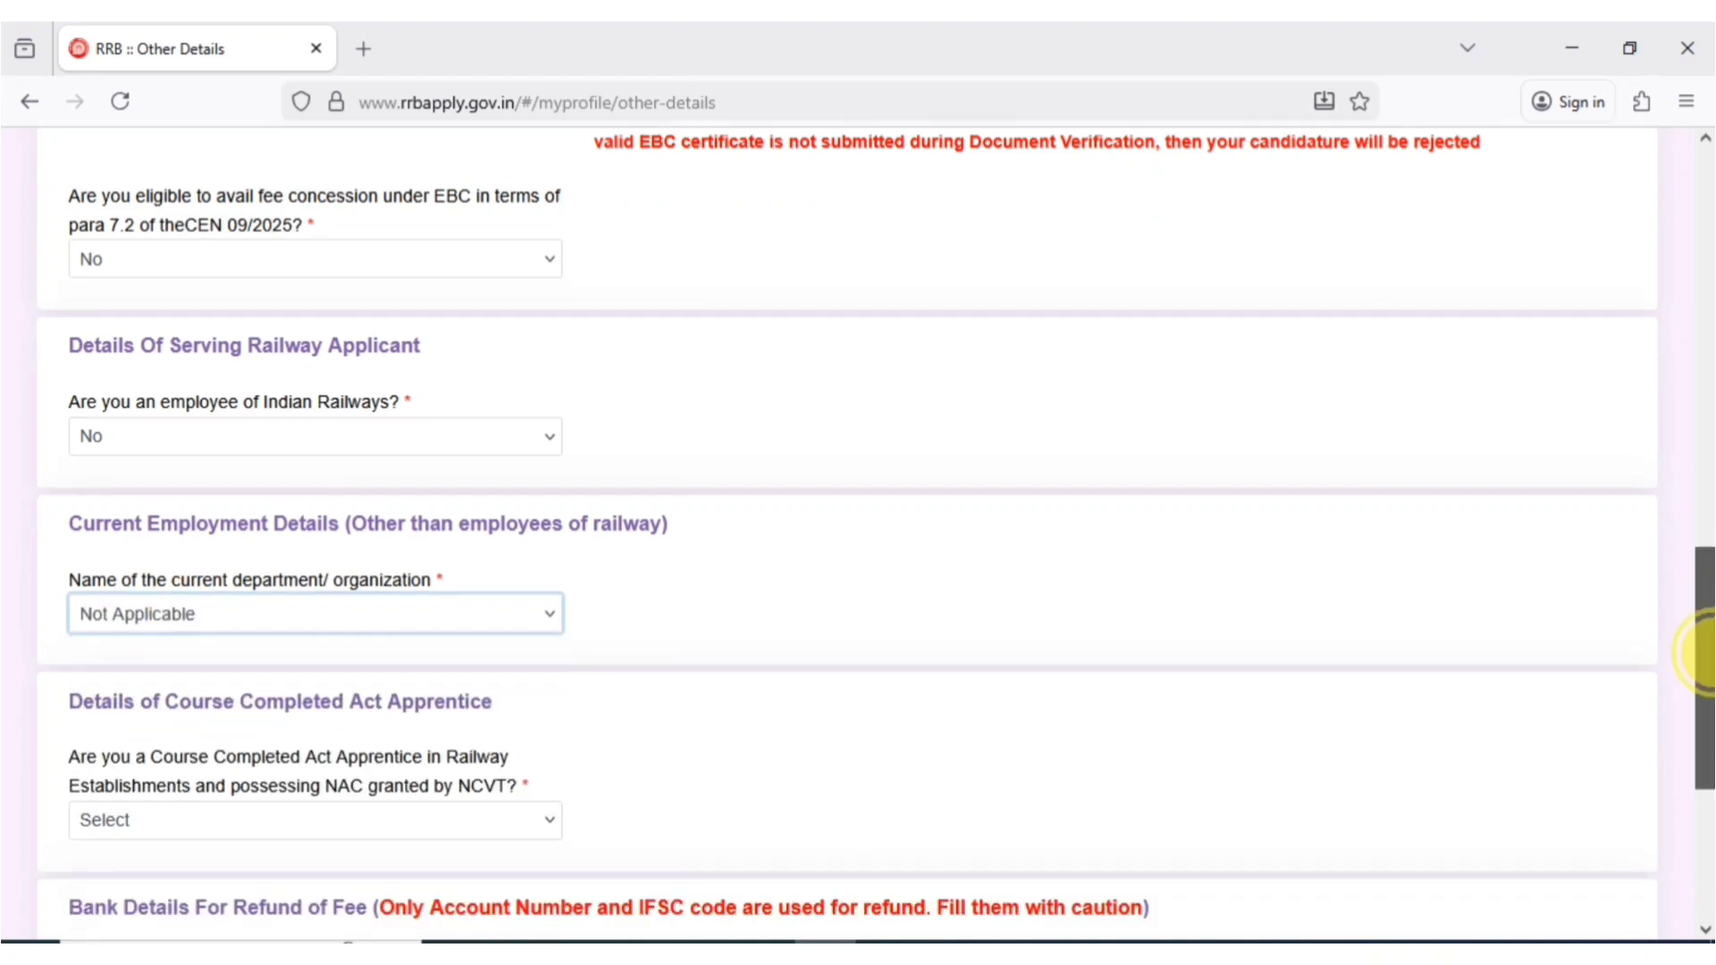
left_click_drag(1703, 652, 1698, 755)
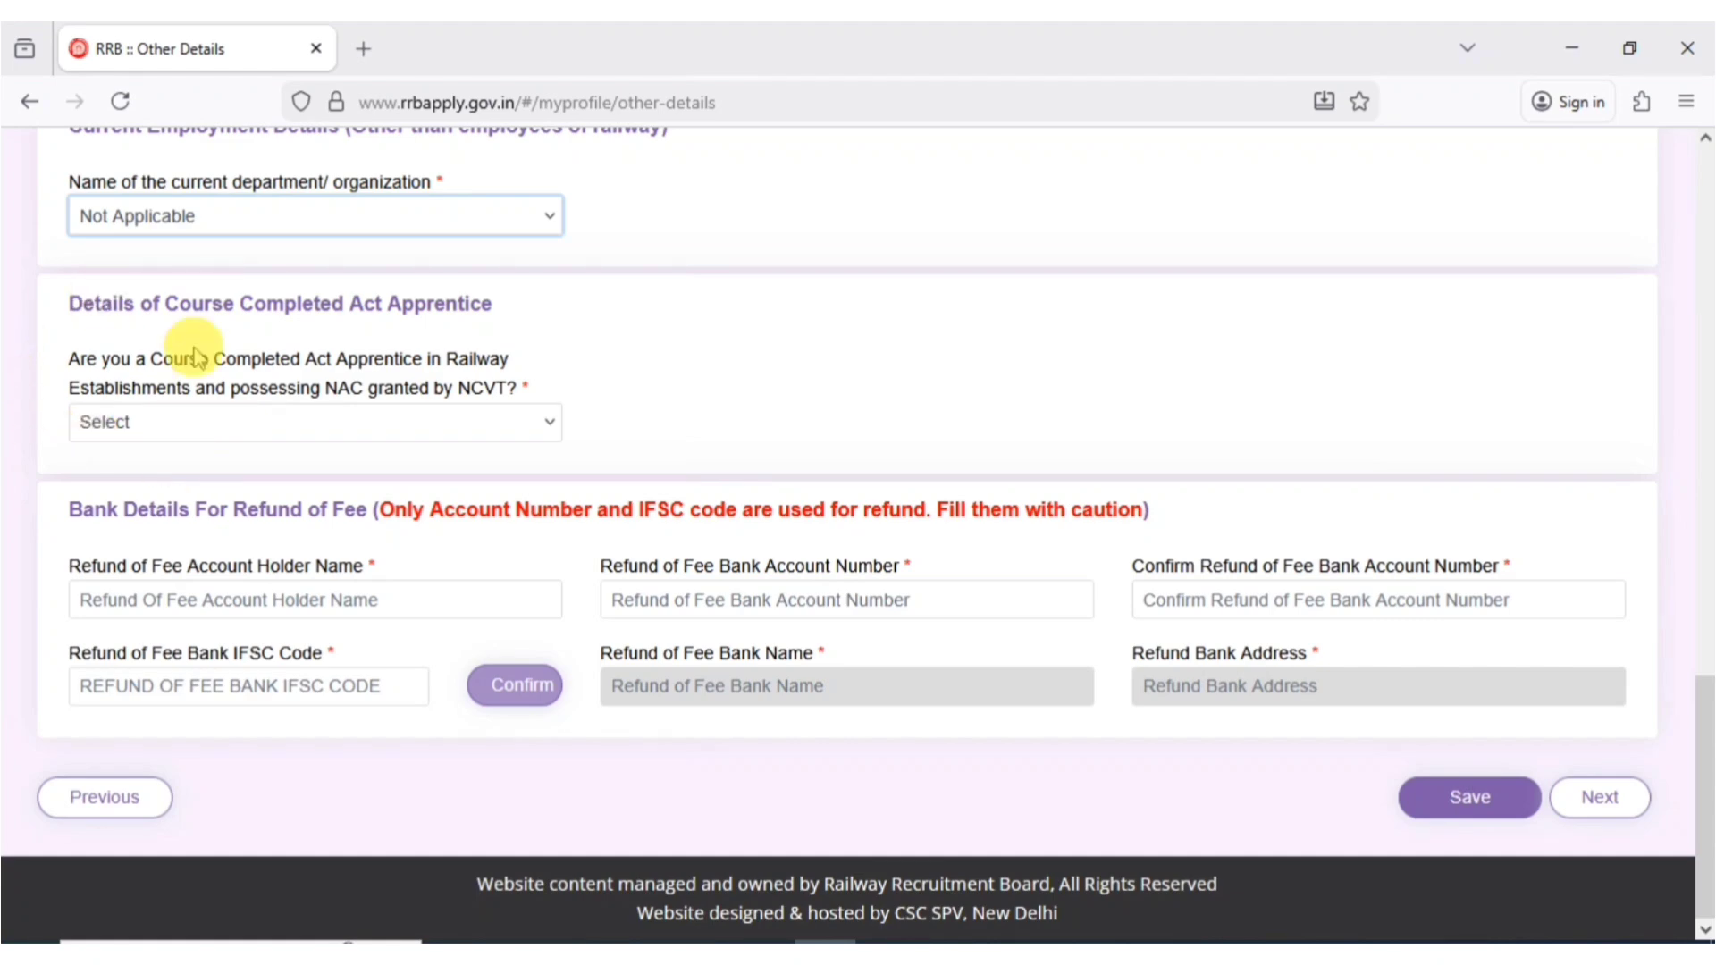
left_click(145, 436)
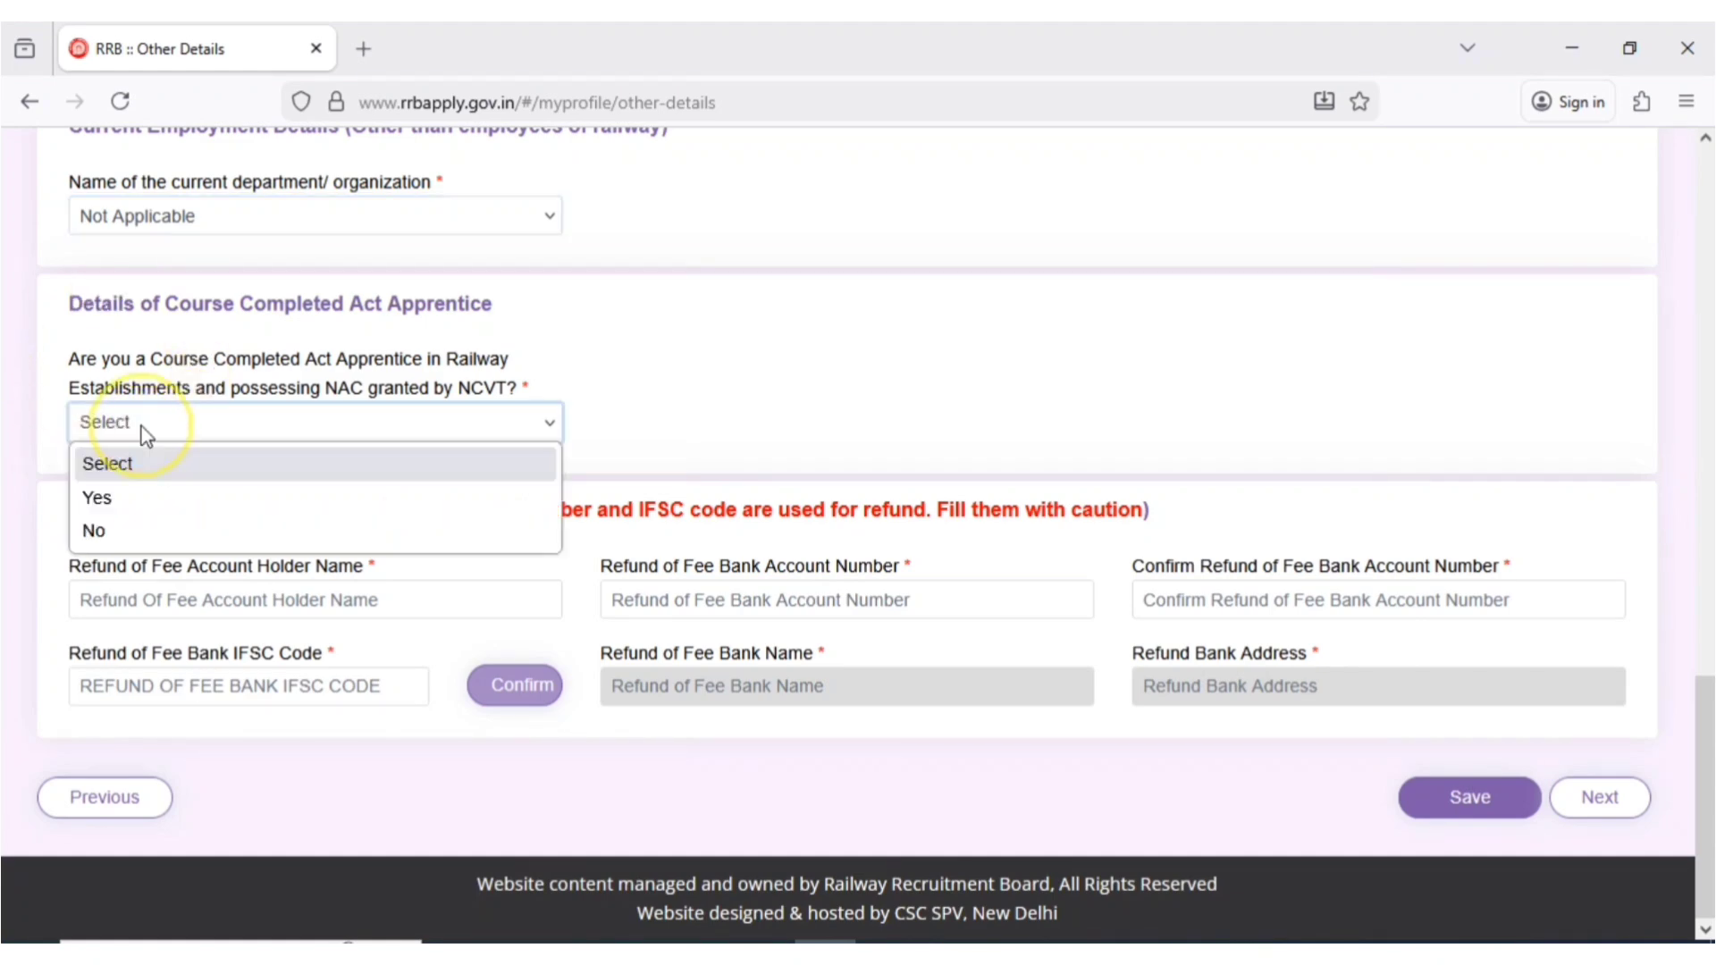
left_click(120, 536)
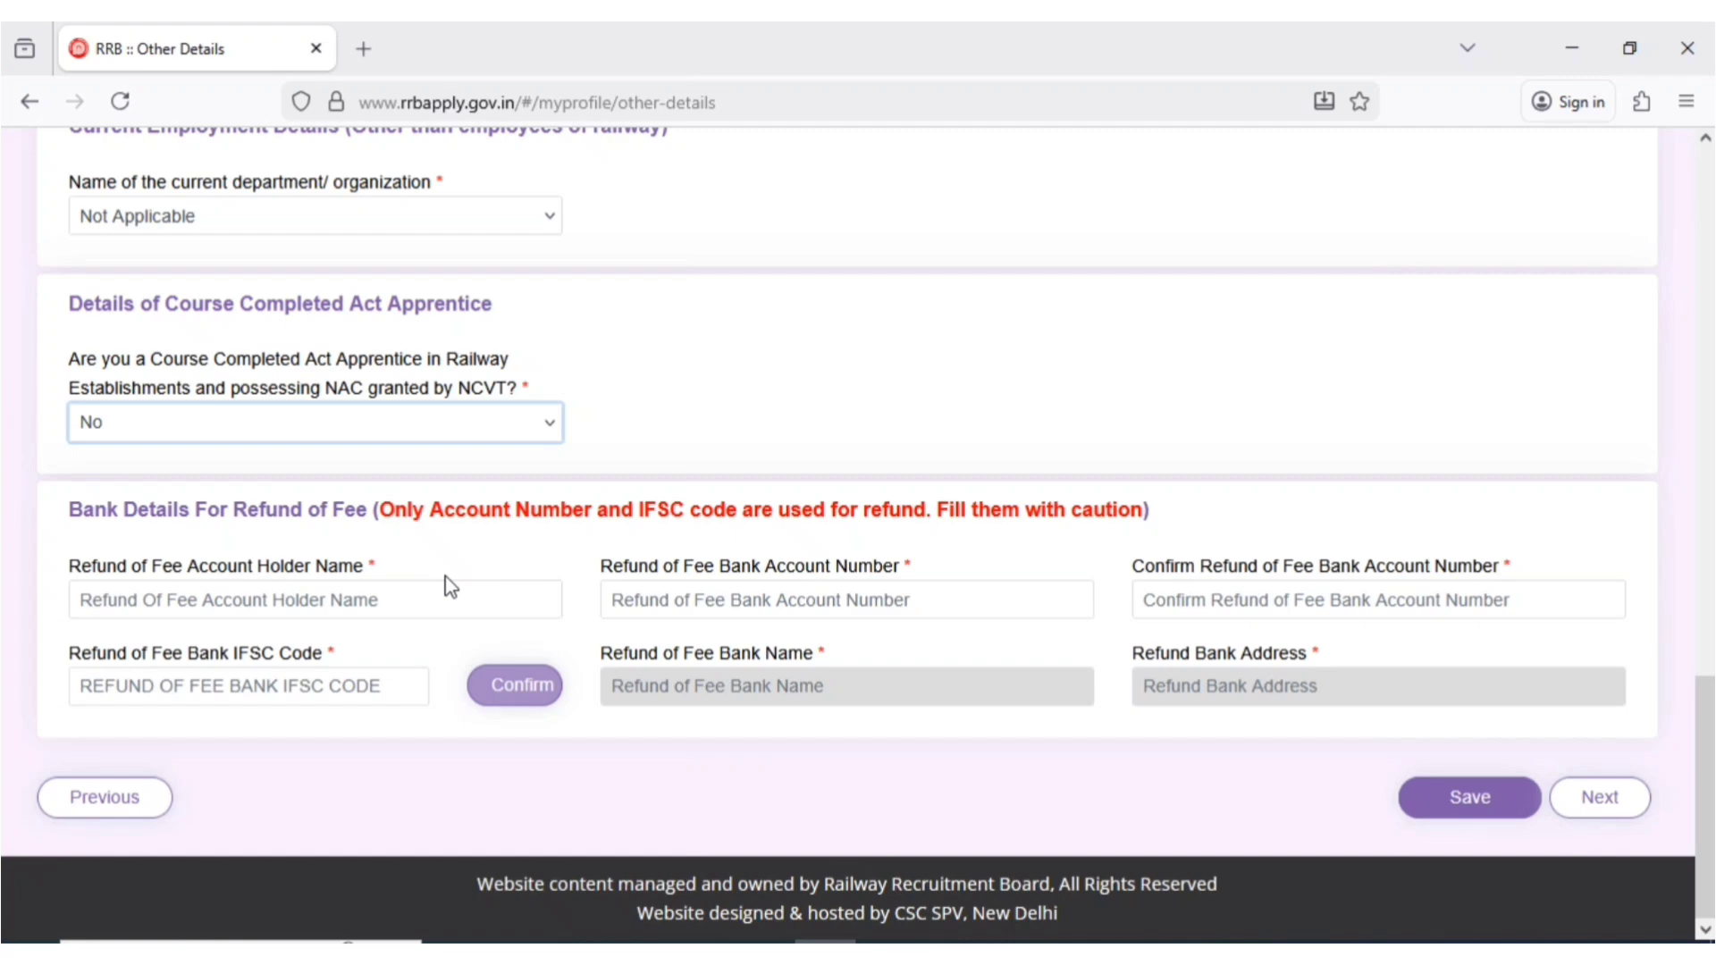
- Enter the refund account holder's name and account number, then save and continue to Educational Qualification
left_click(243, 596)
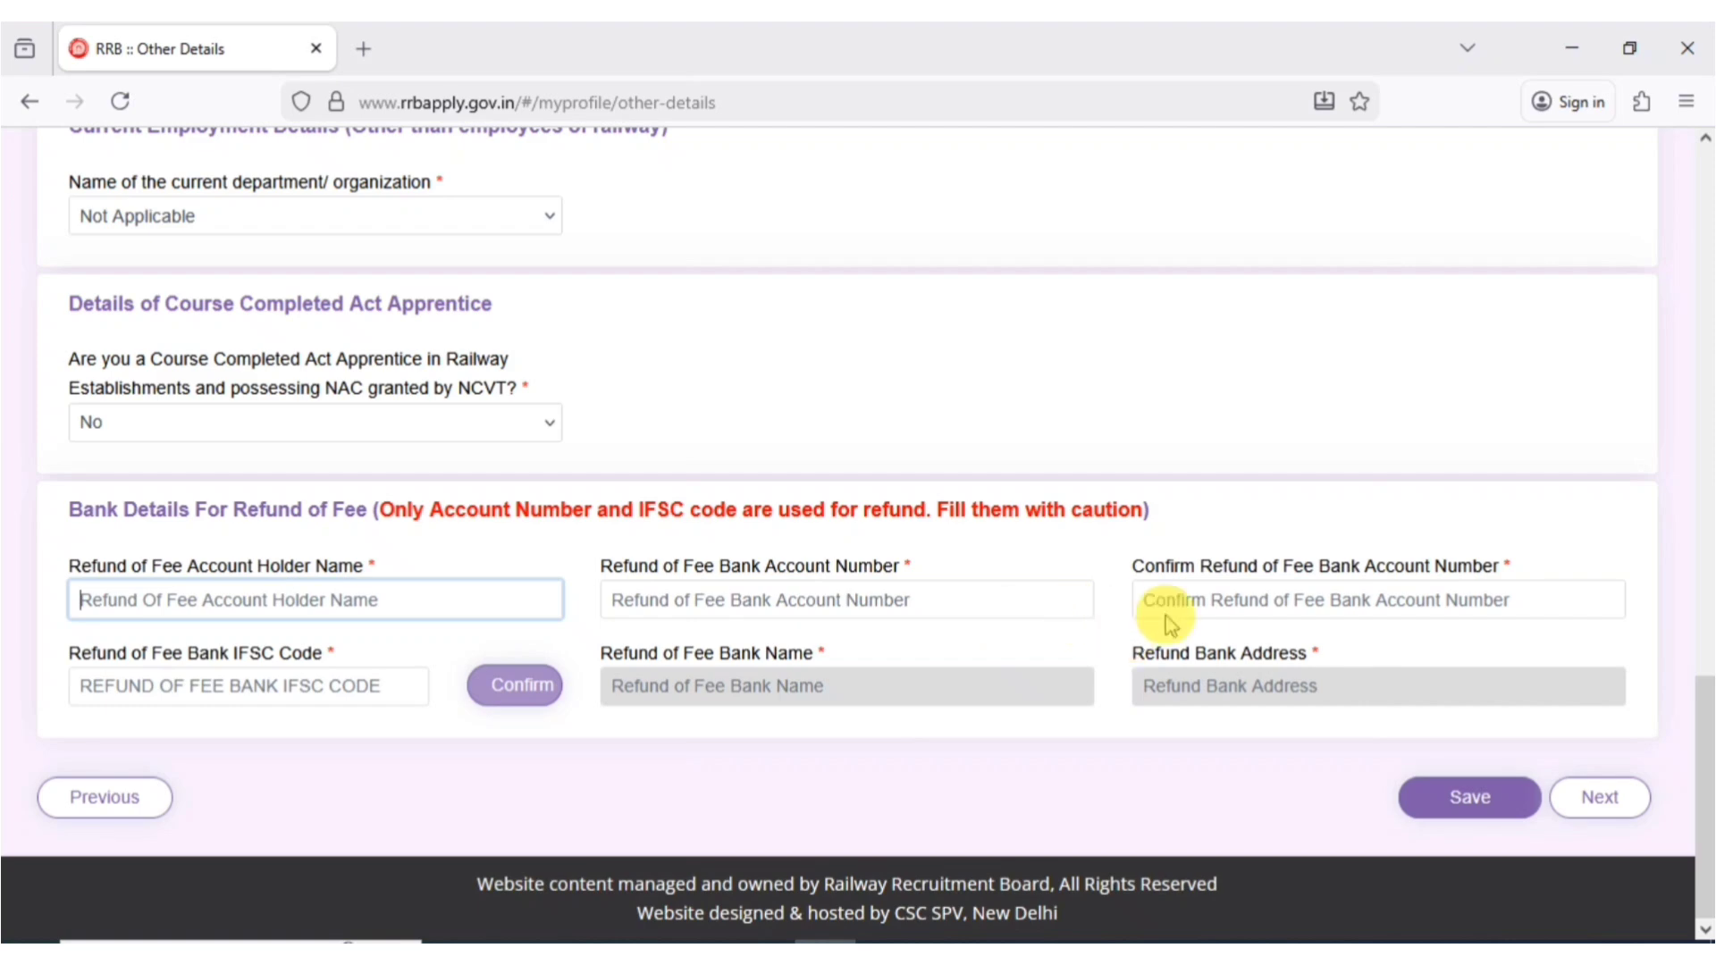
left_click(1234, 595)
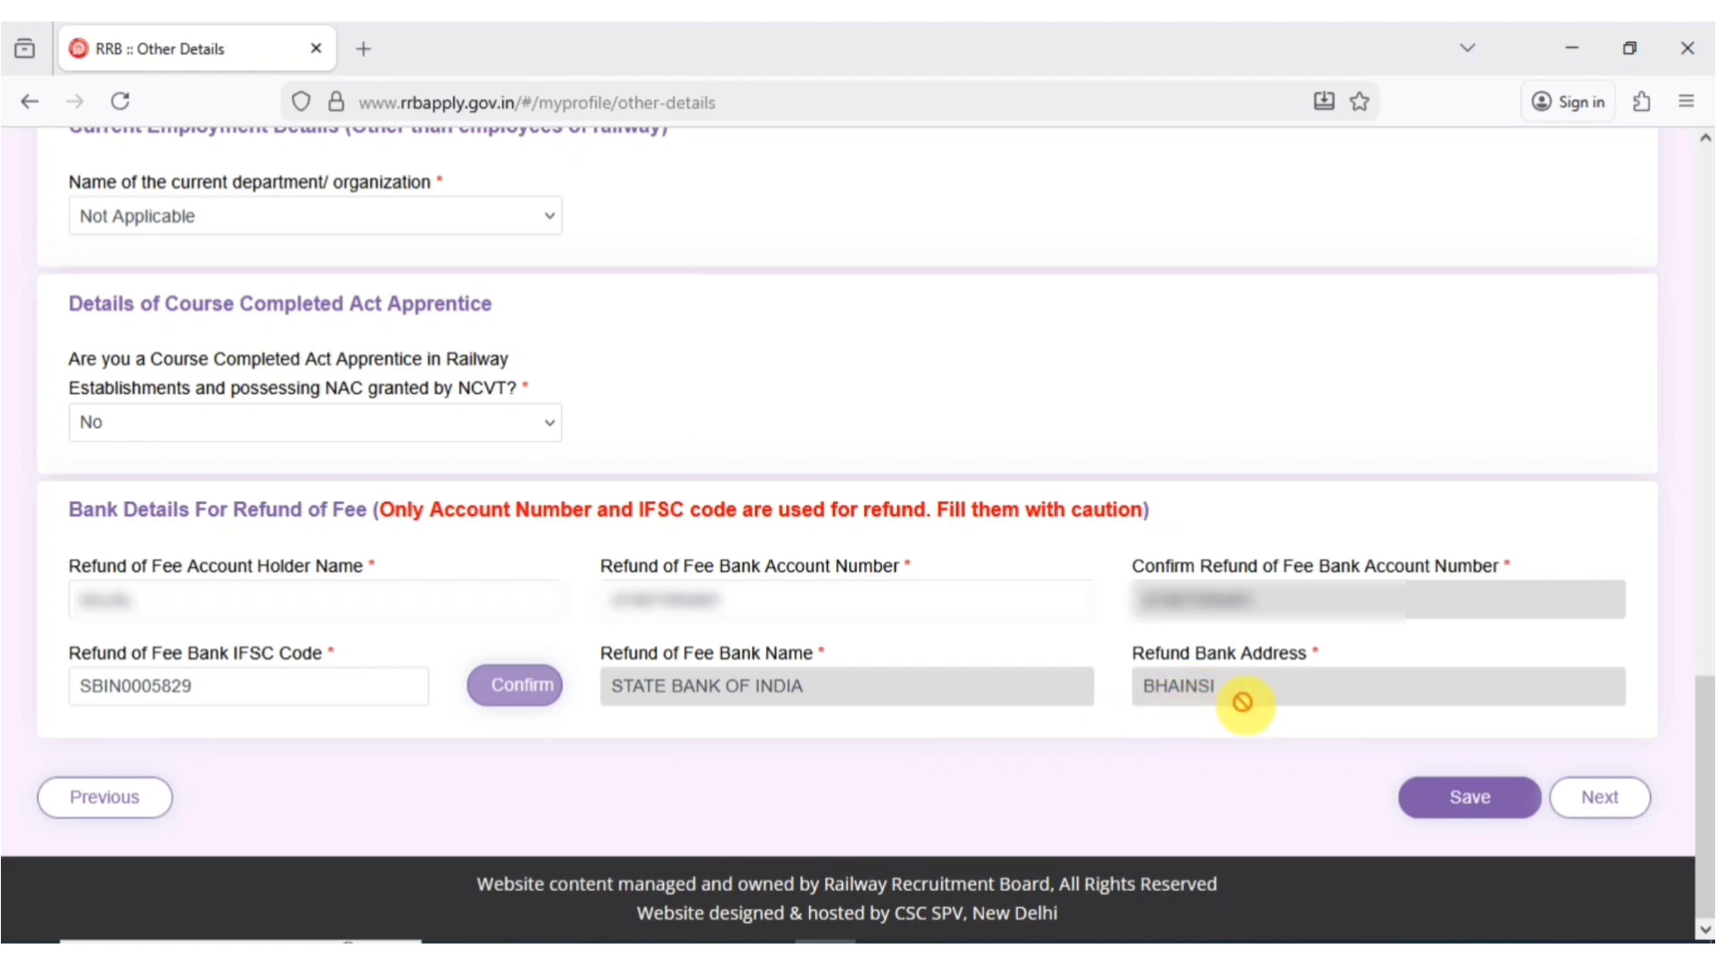
left_click(1513, 811)
left_click(1632, 805)
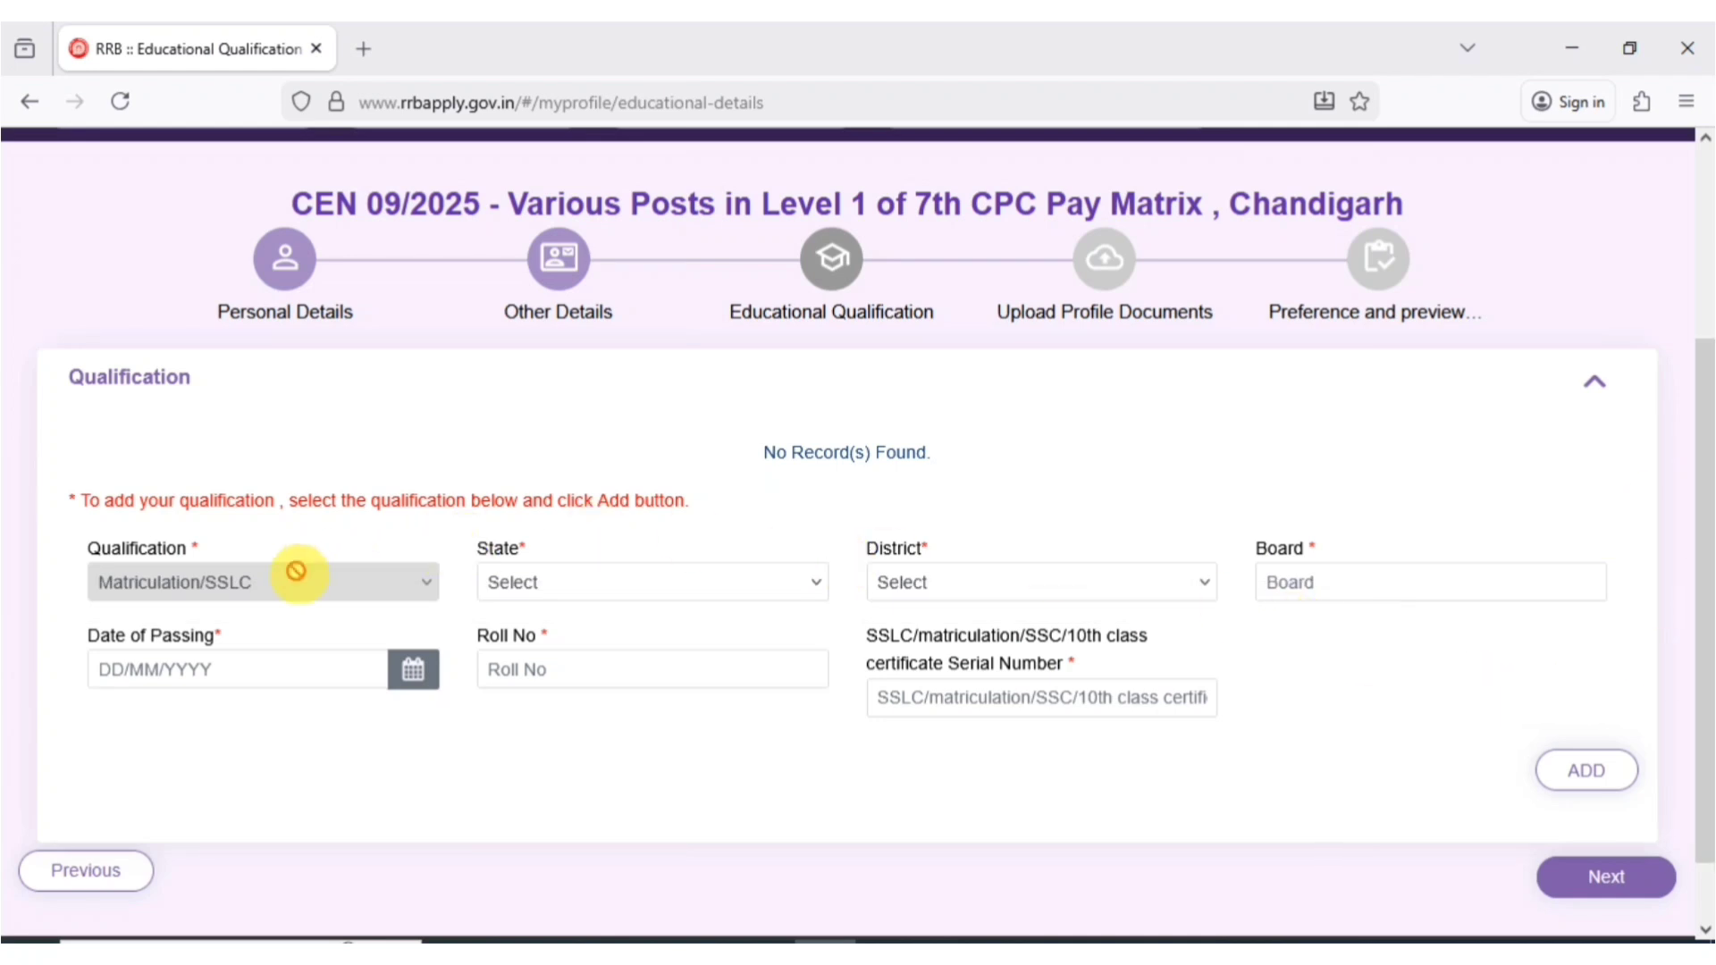
- Set the Matriculation state to UTTAR PRADESH and district to Meerut
left_click(552, 580)
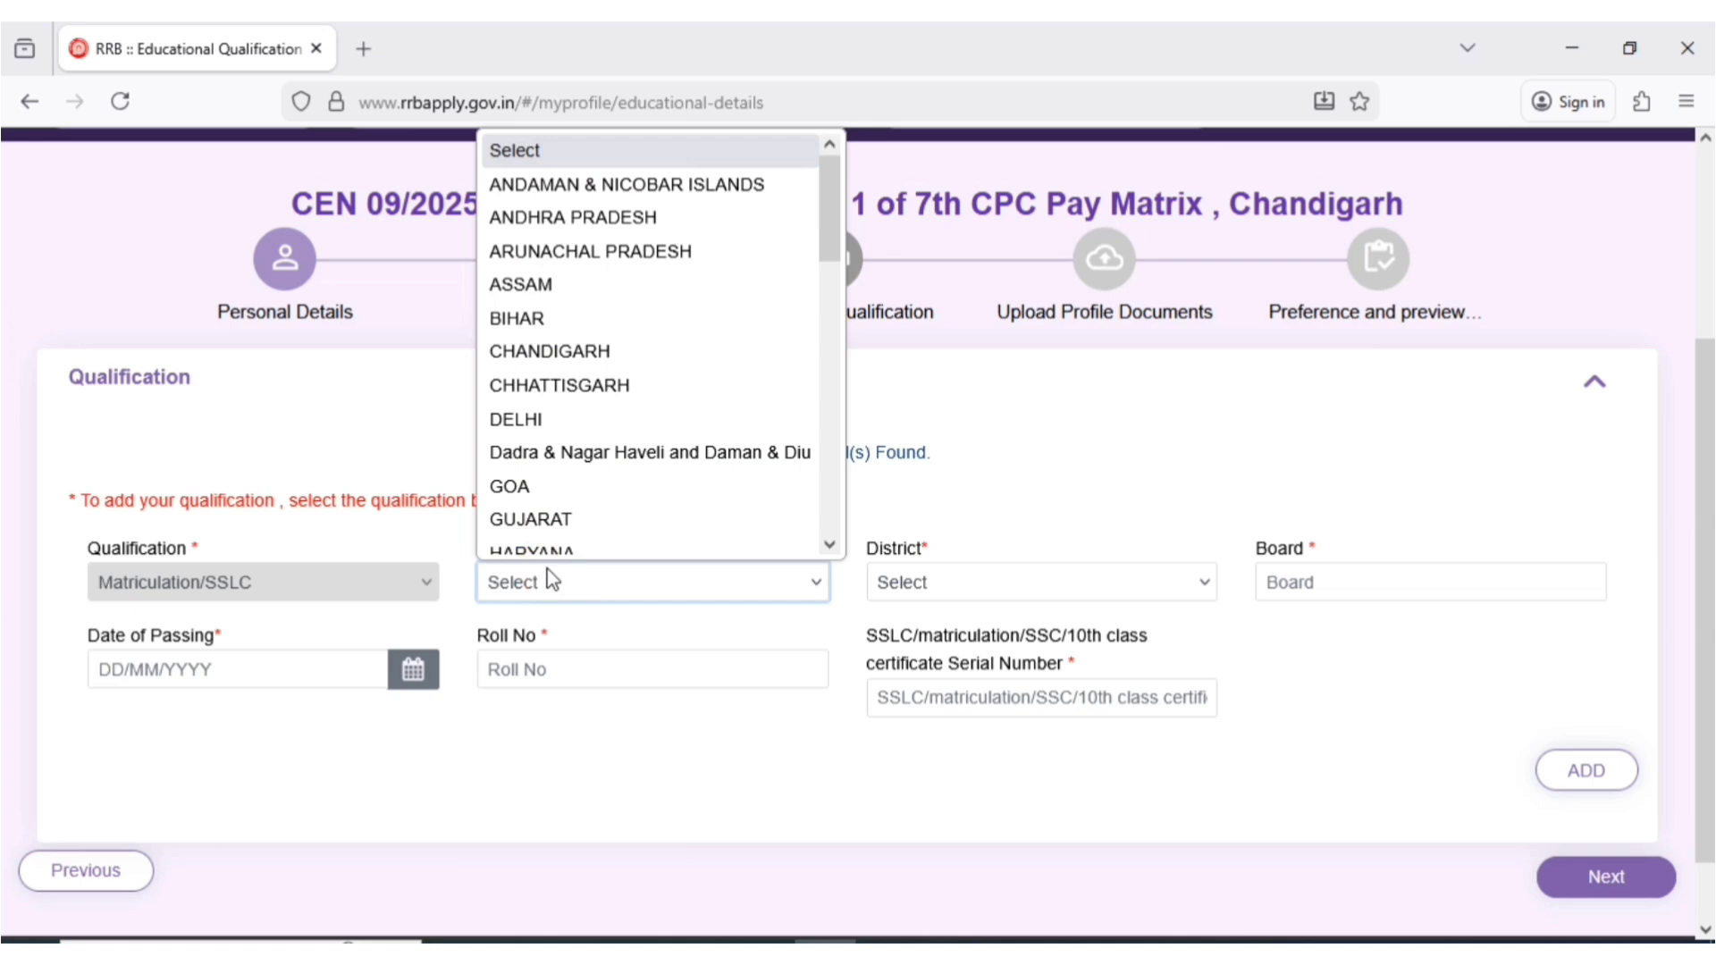
key("u")
key("Return")
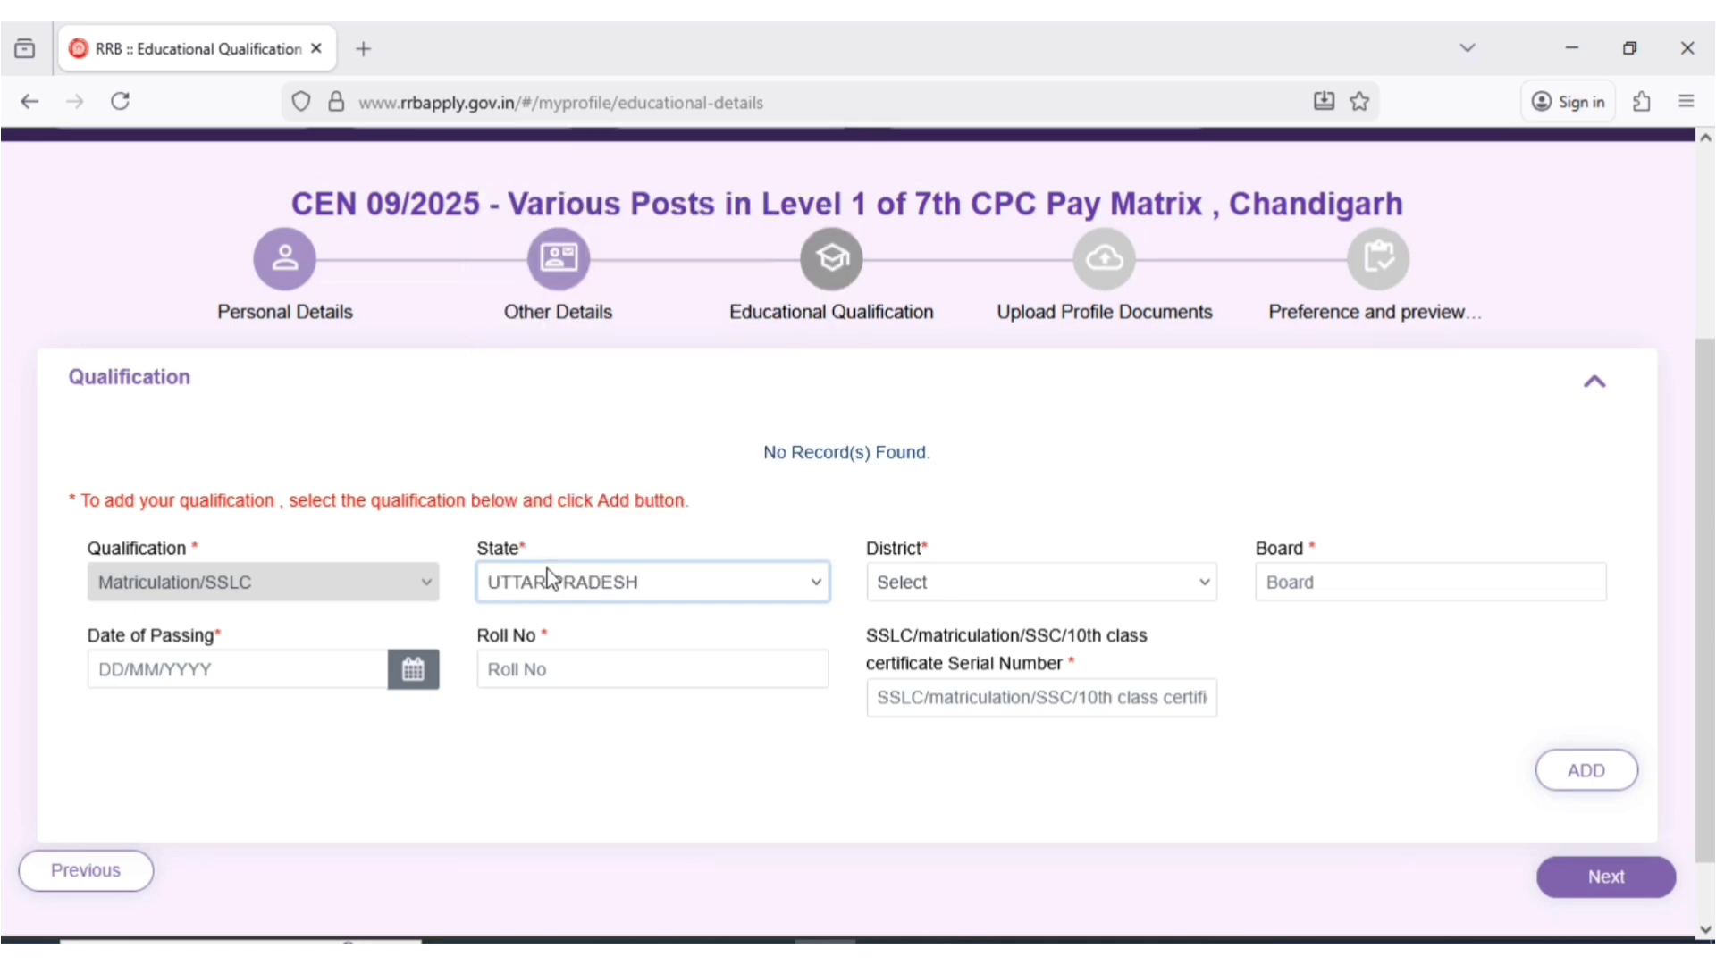
left_click(953, 598)
left_click(966, 579)
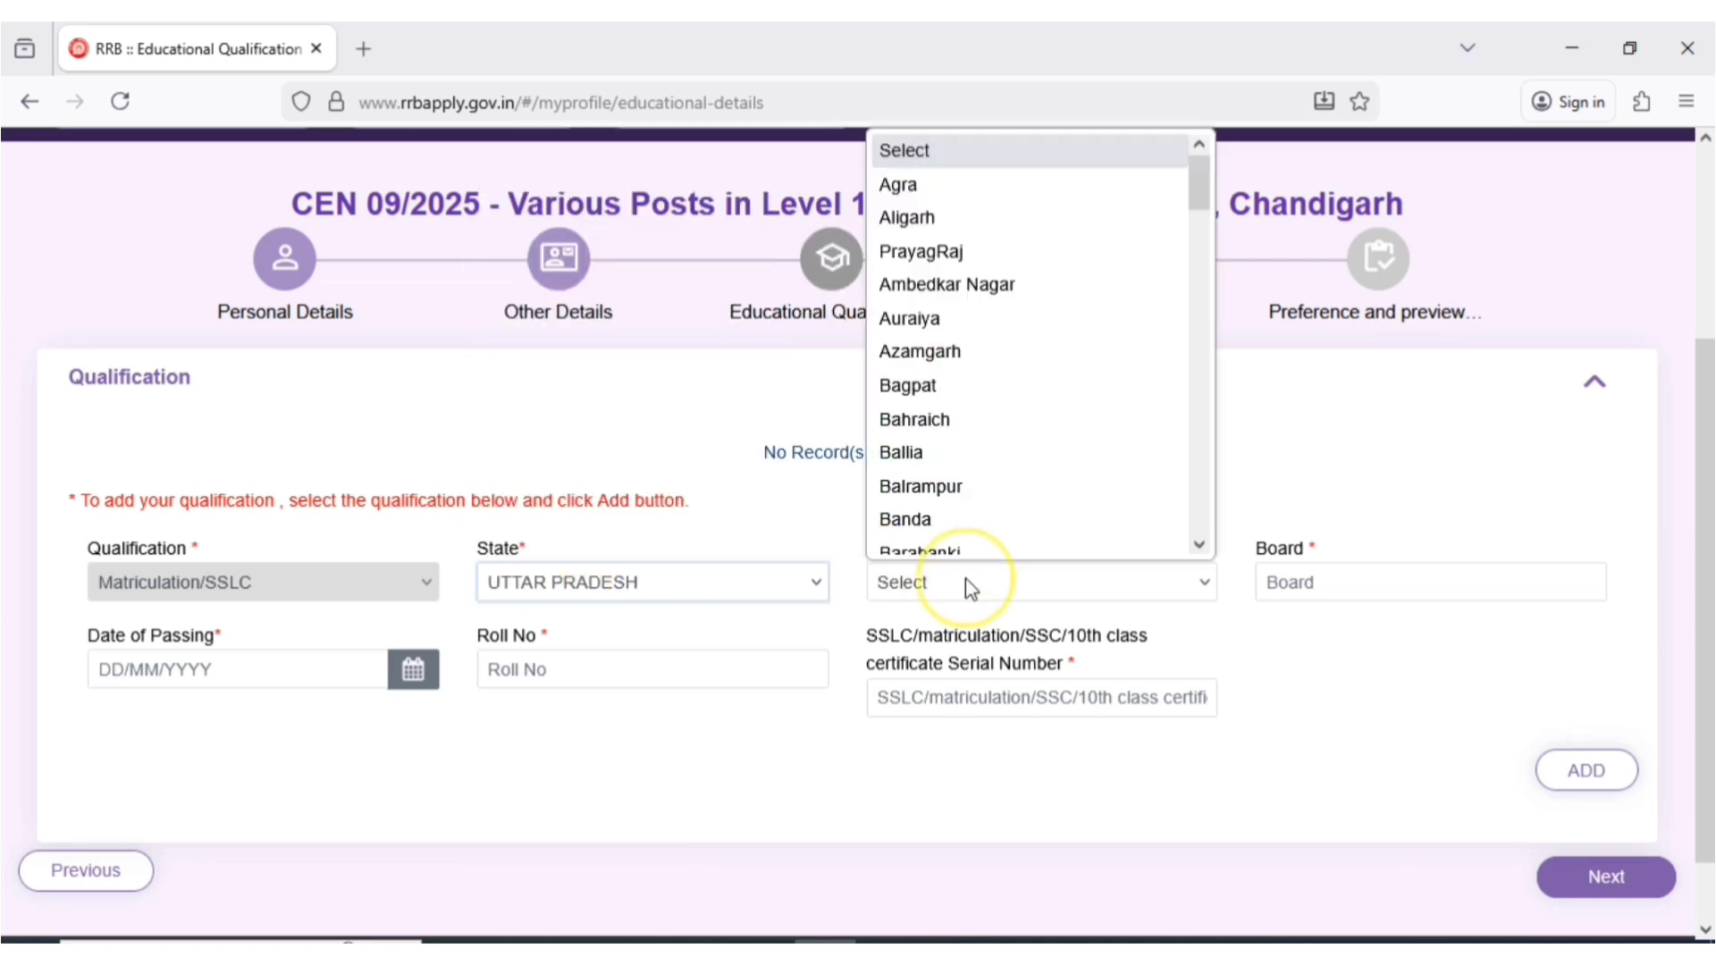
type("meerut")
key("Return")
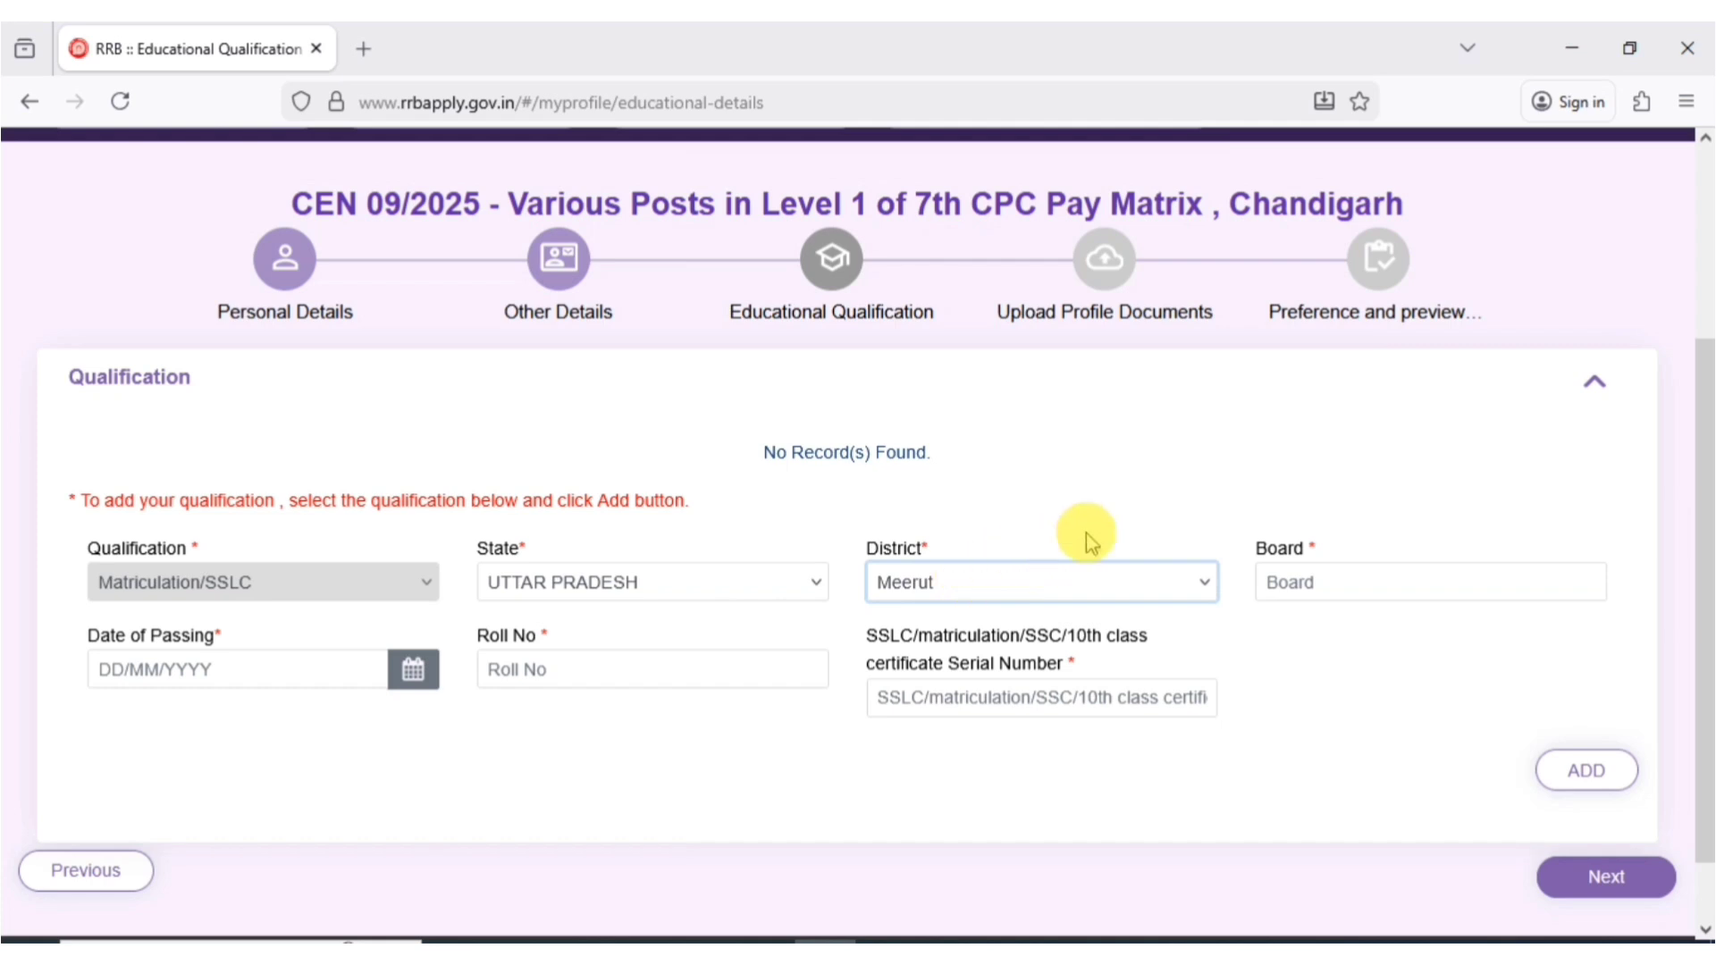
- Enter board UP BOARD, passing date 15 May 2016, the roll number and certificate serial, then add the record
left_click(1302, 592)
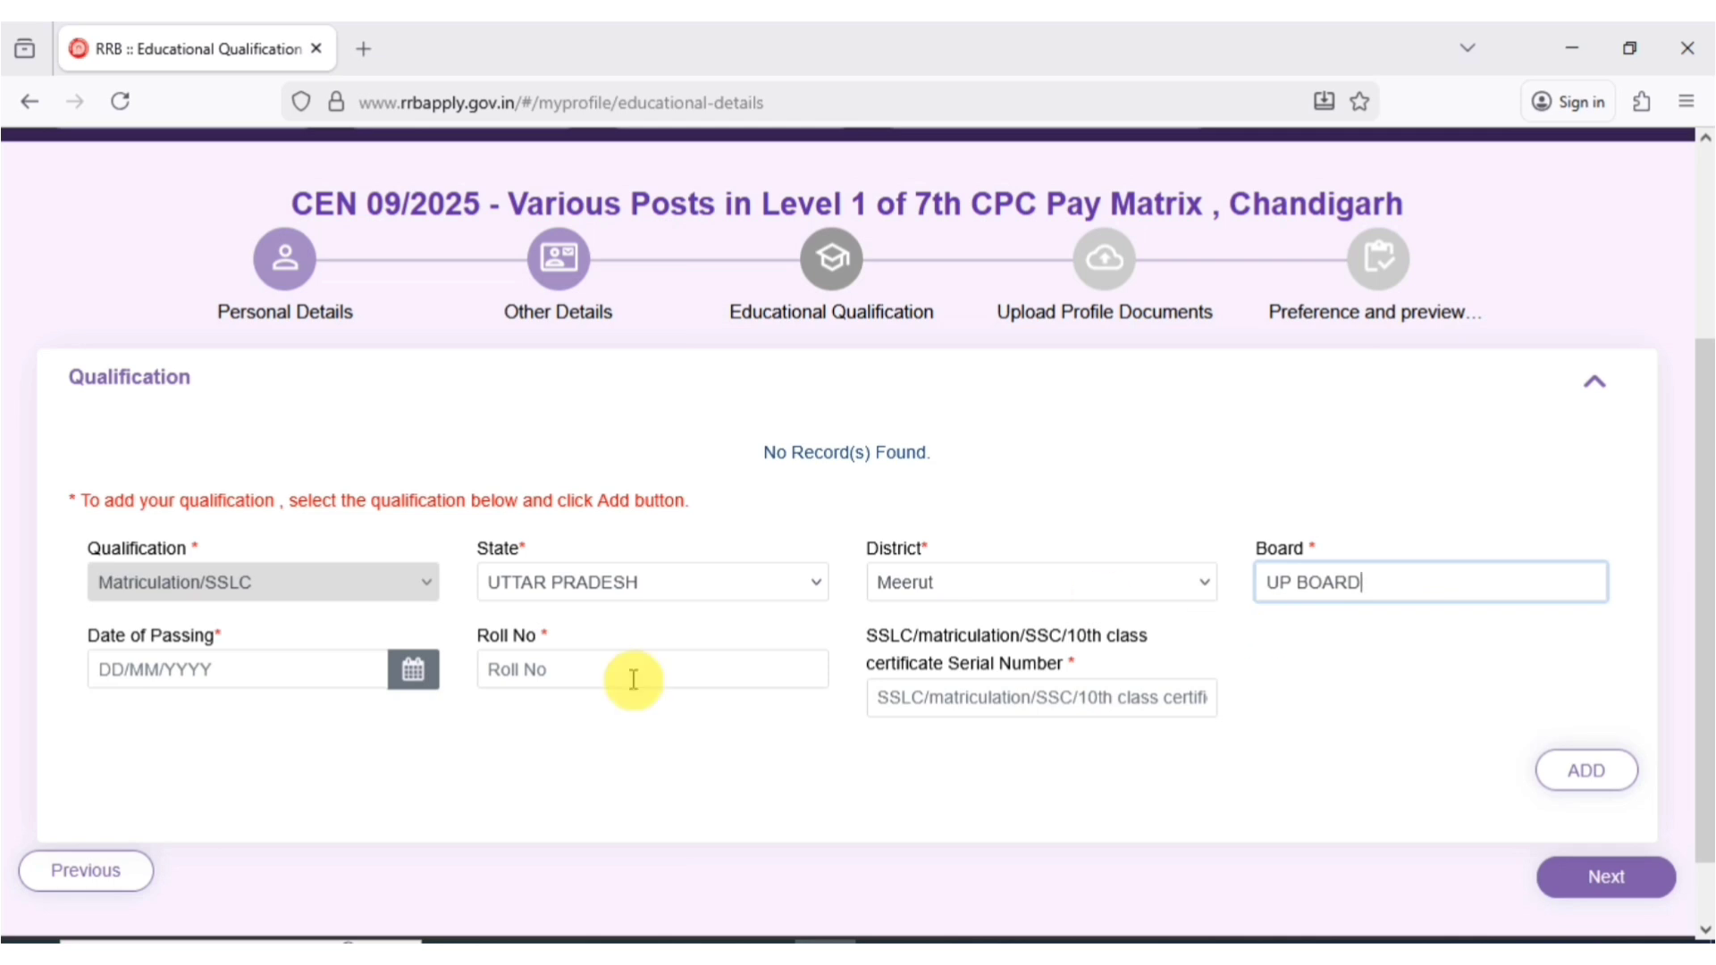
left_click(413, 681)
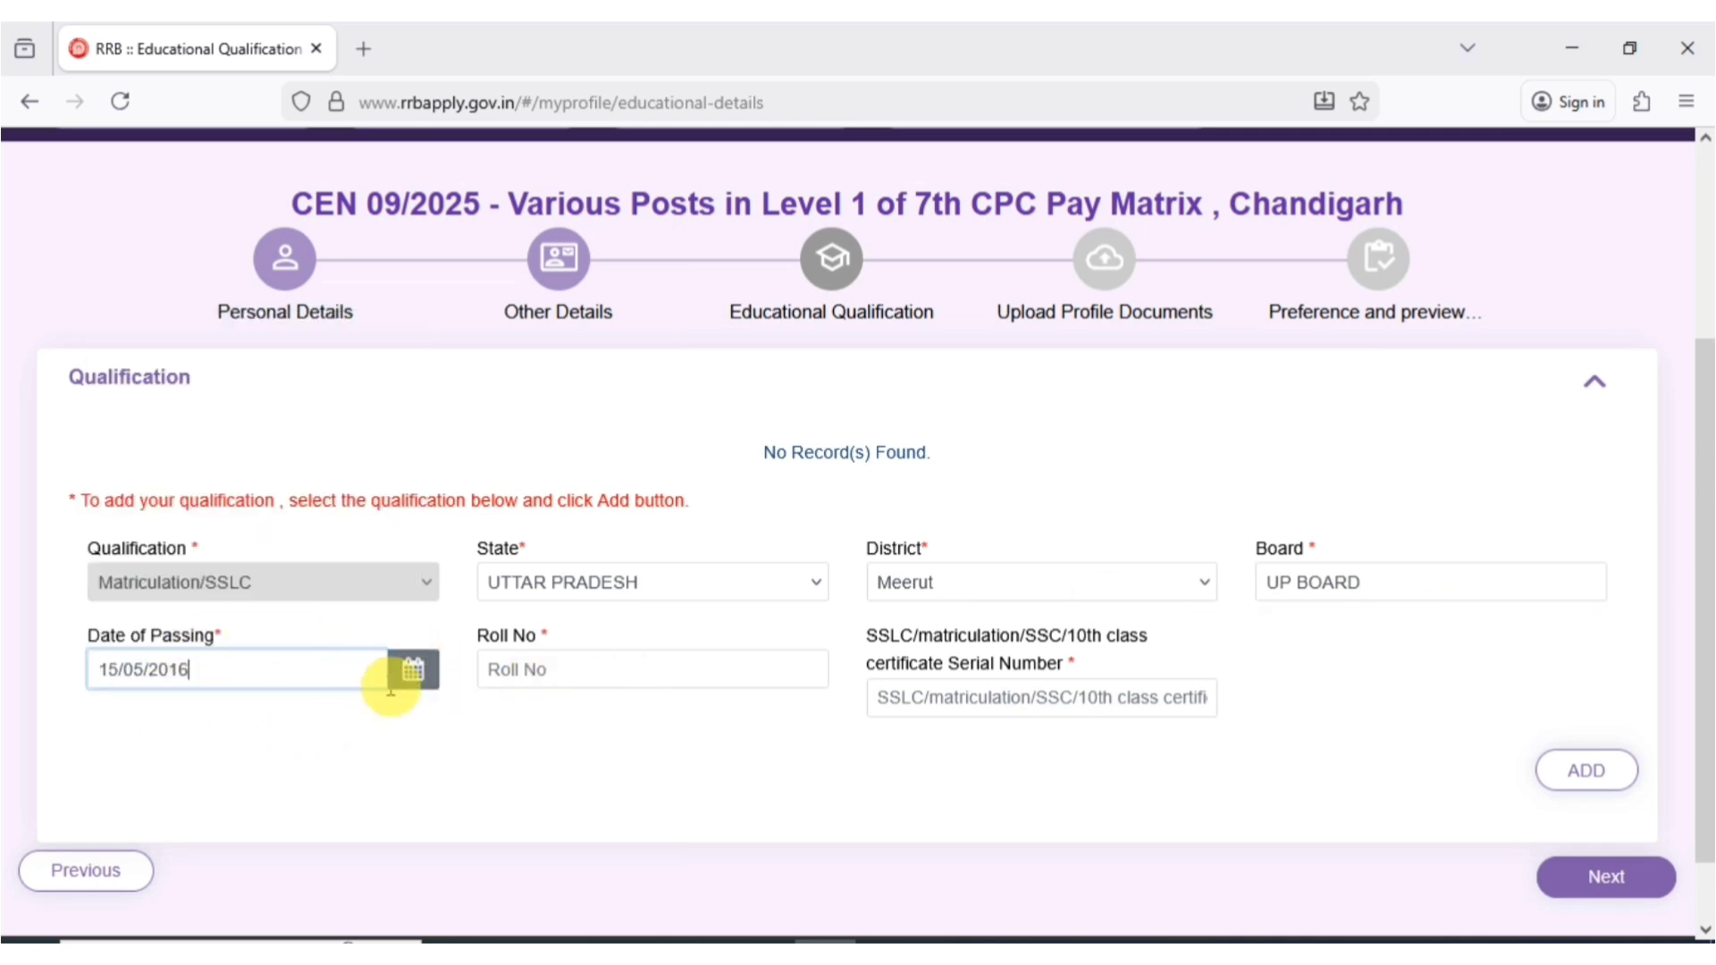
left_click(580, 650)
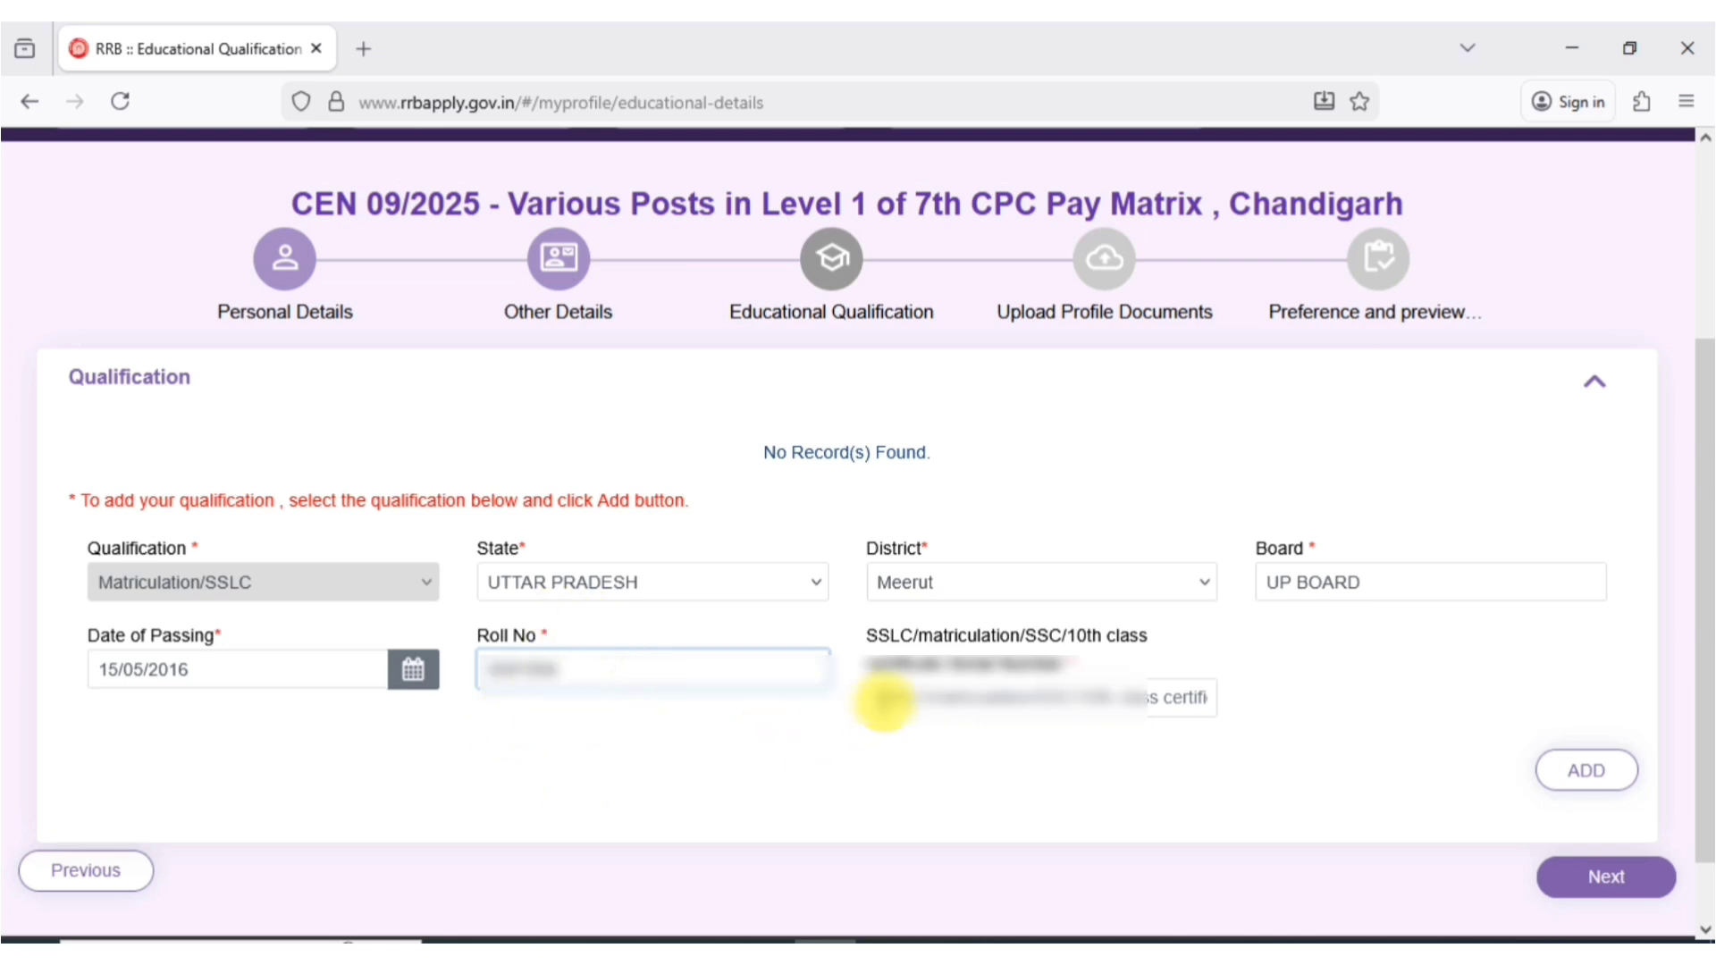
left_click(936, 703)
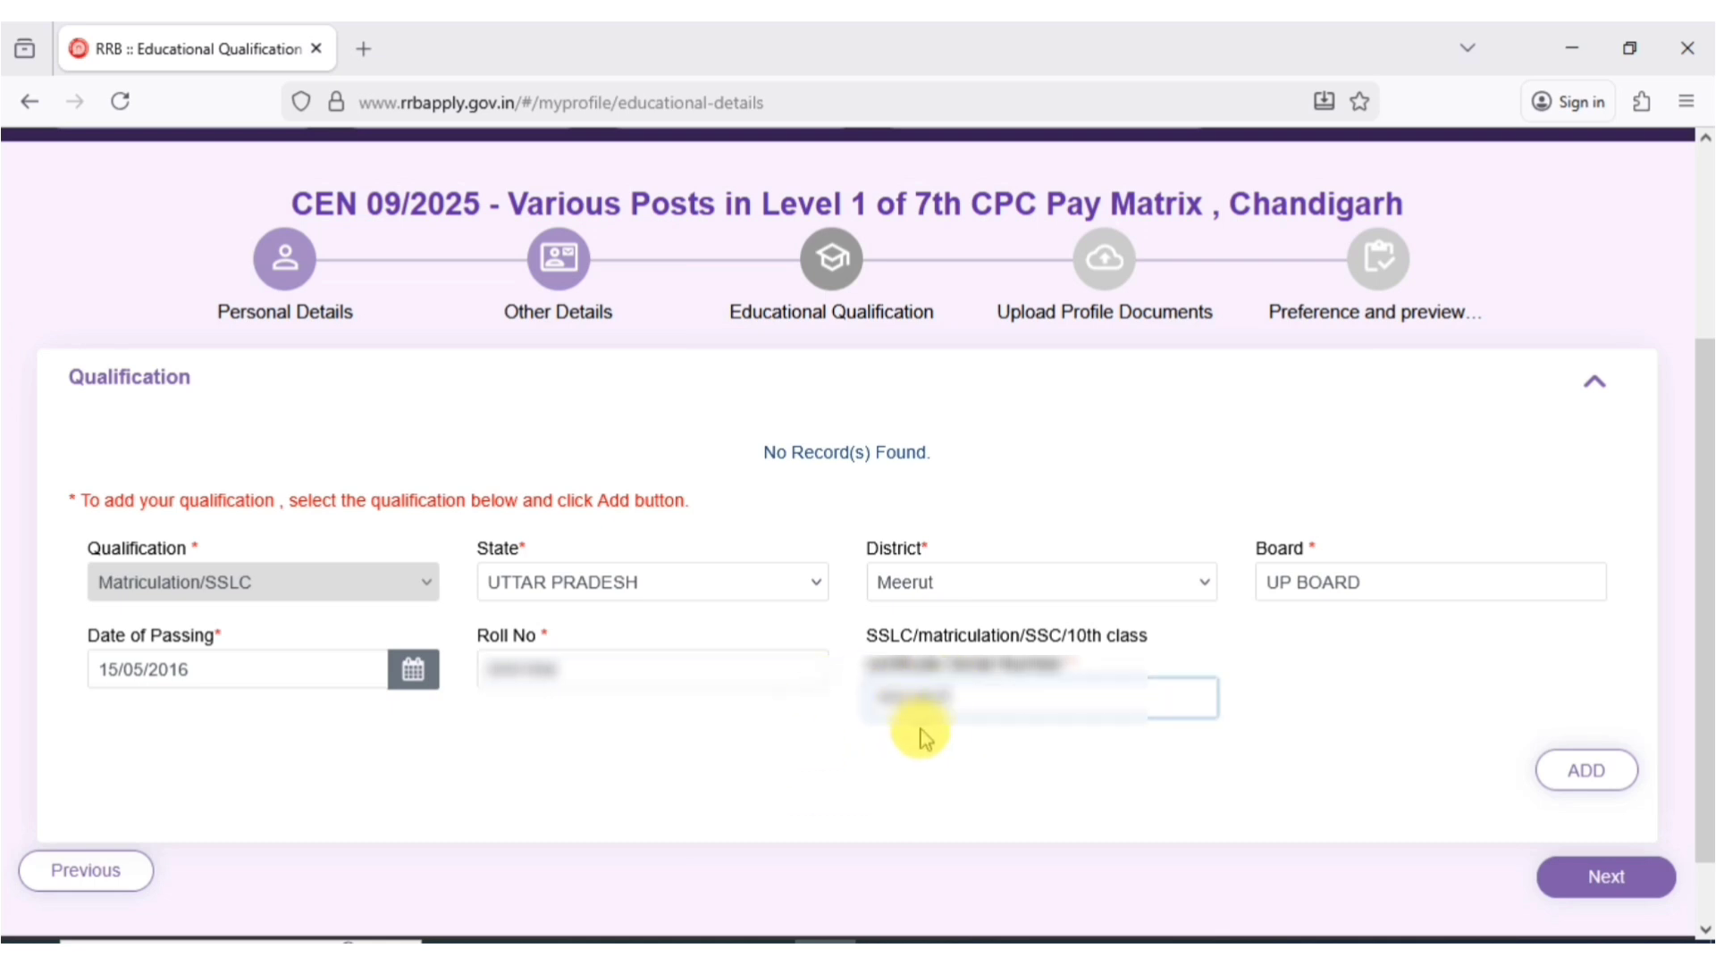
left_click(1555, 784)
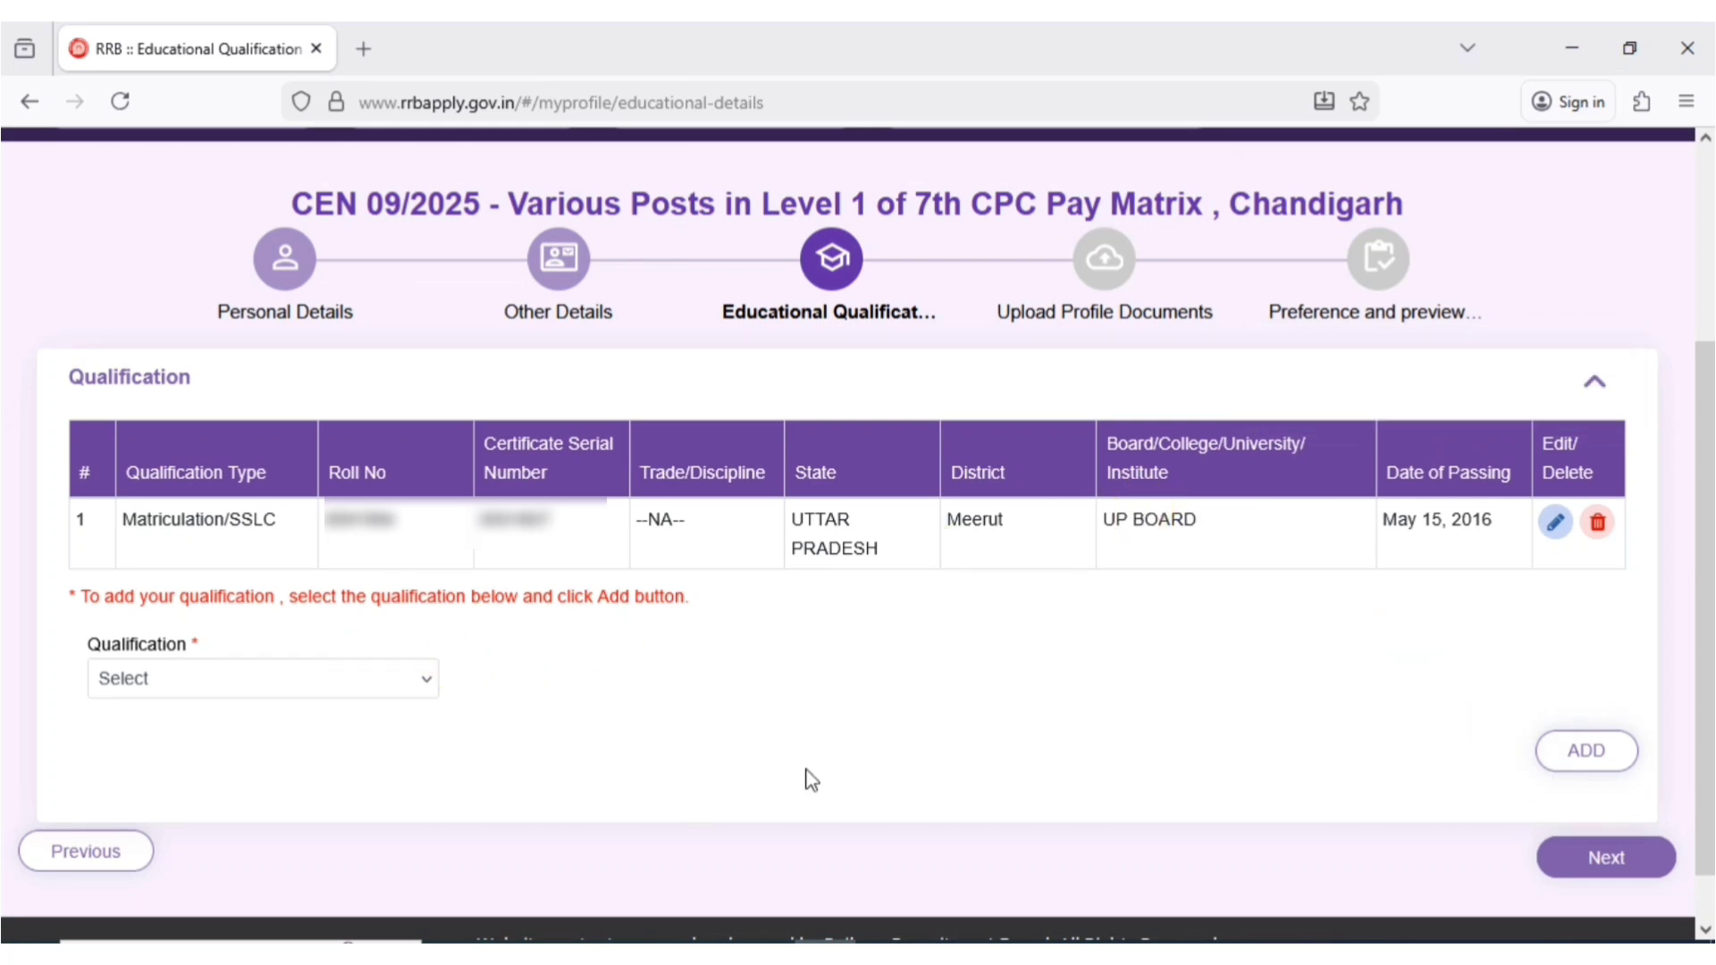
- Leave the qualification list without adding another entry and proceed to Upload Profile Documents
left_click(279, 680)
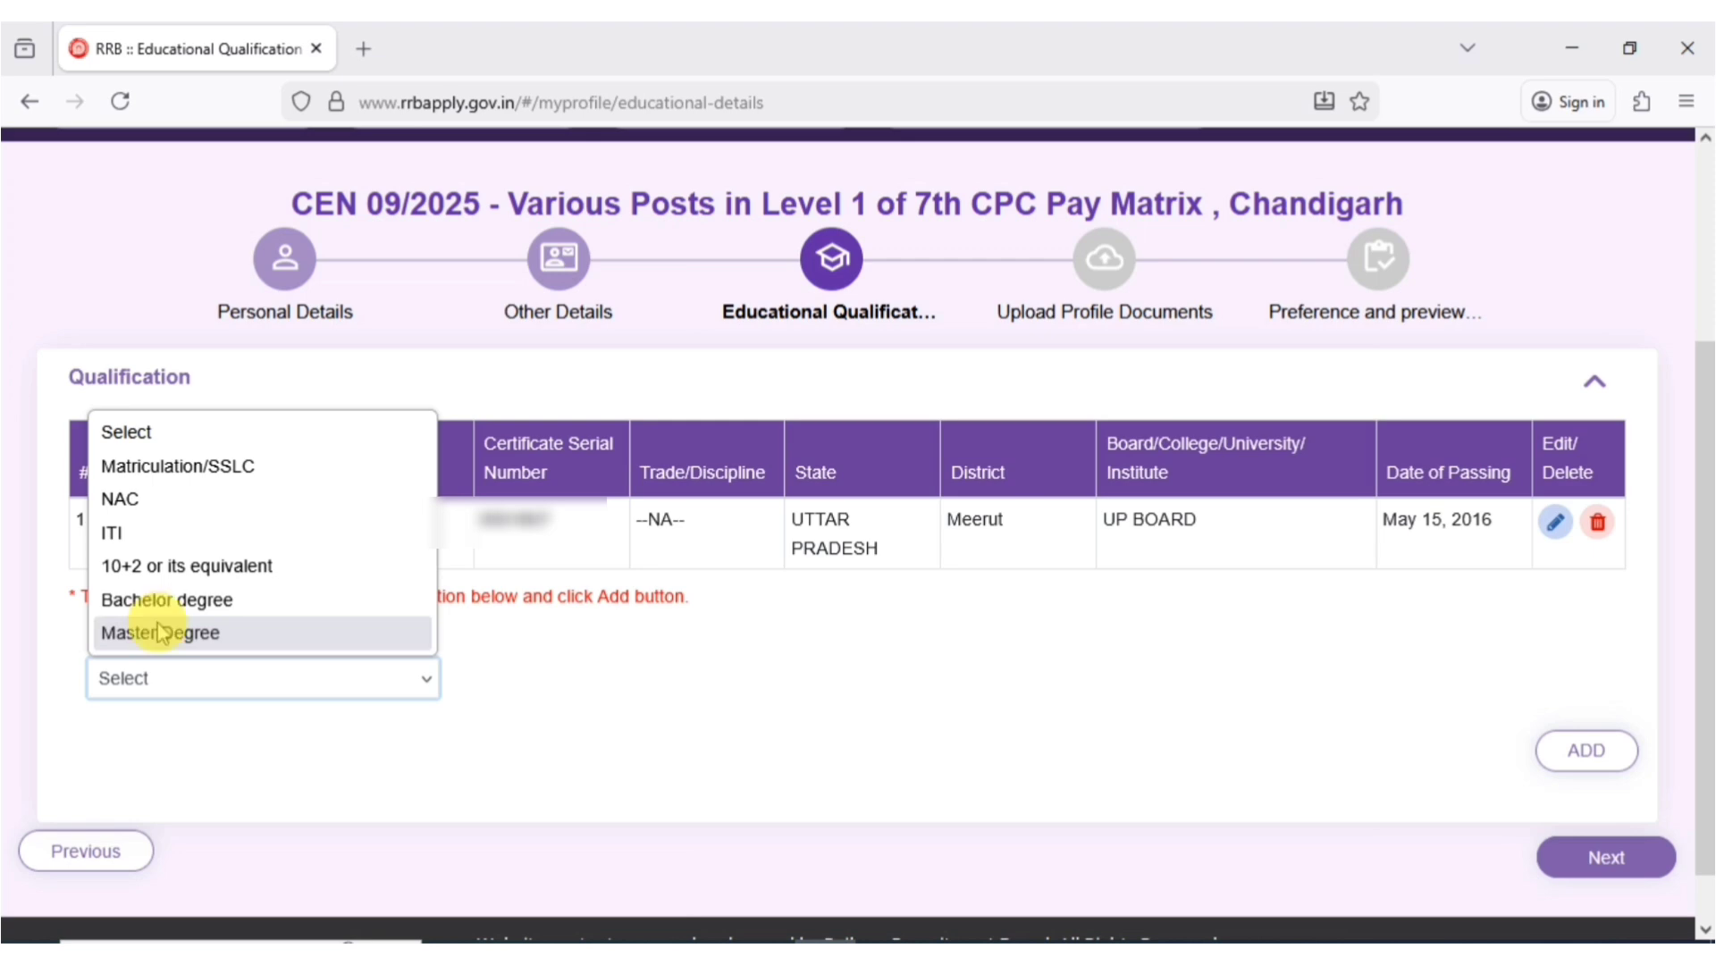
left_click(551, 606)
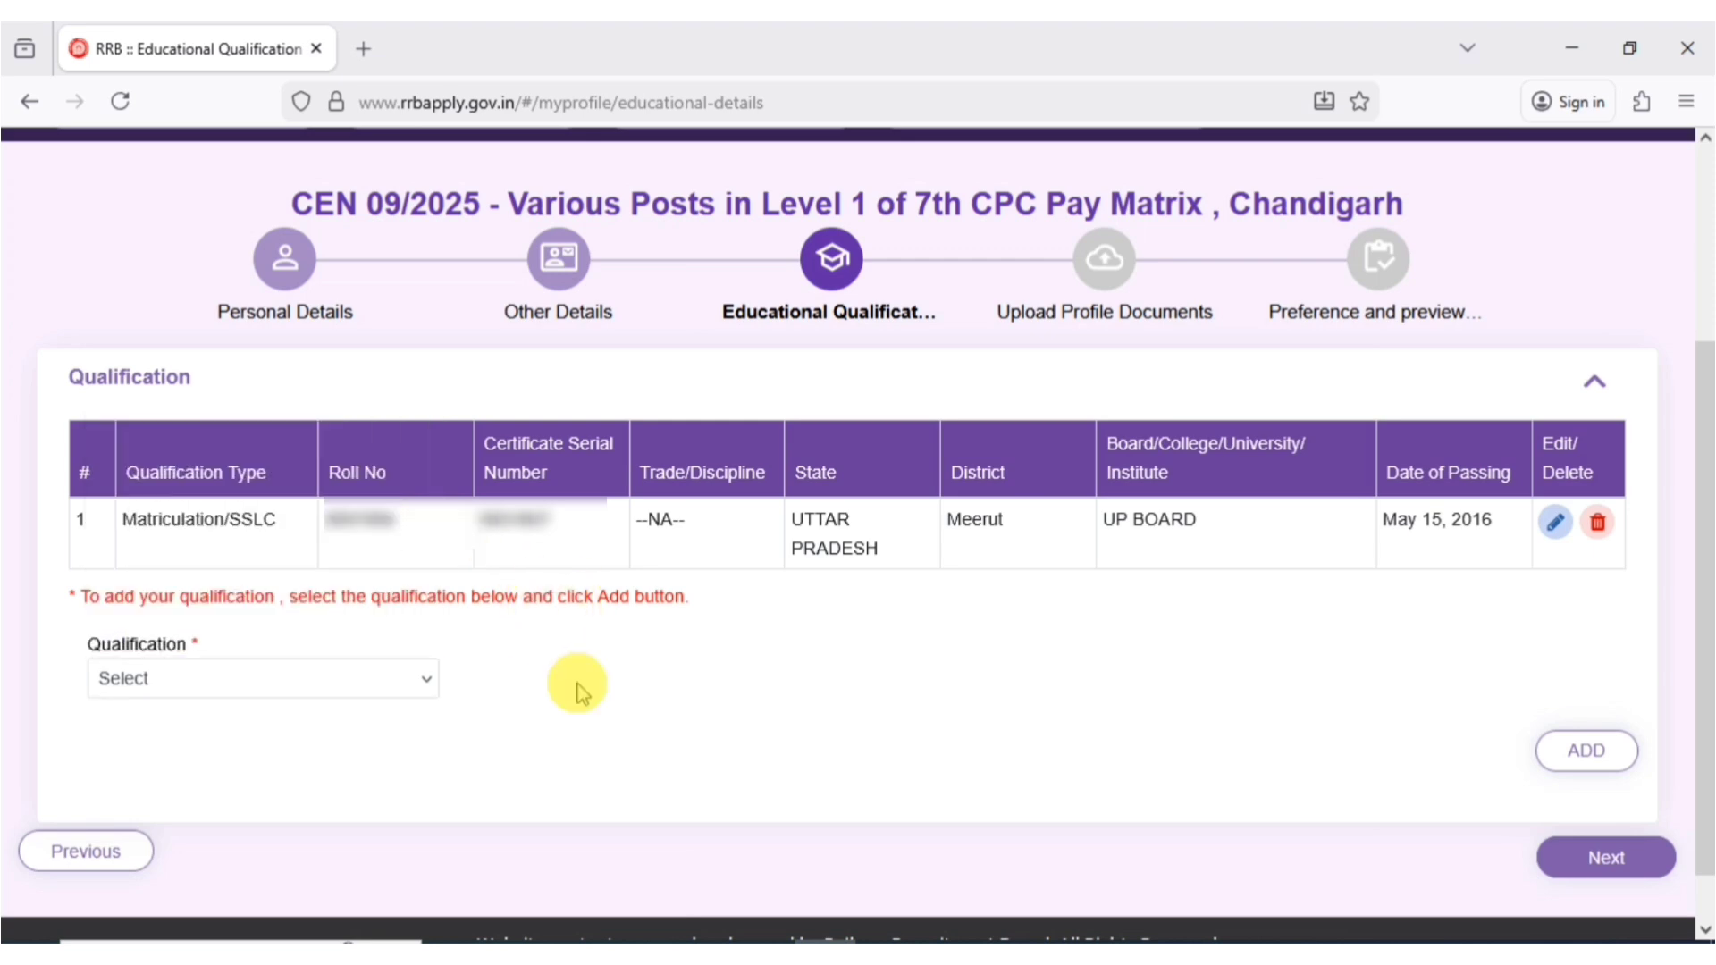
left_click(575, 684)
left_click(1650, 865)
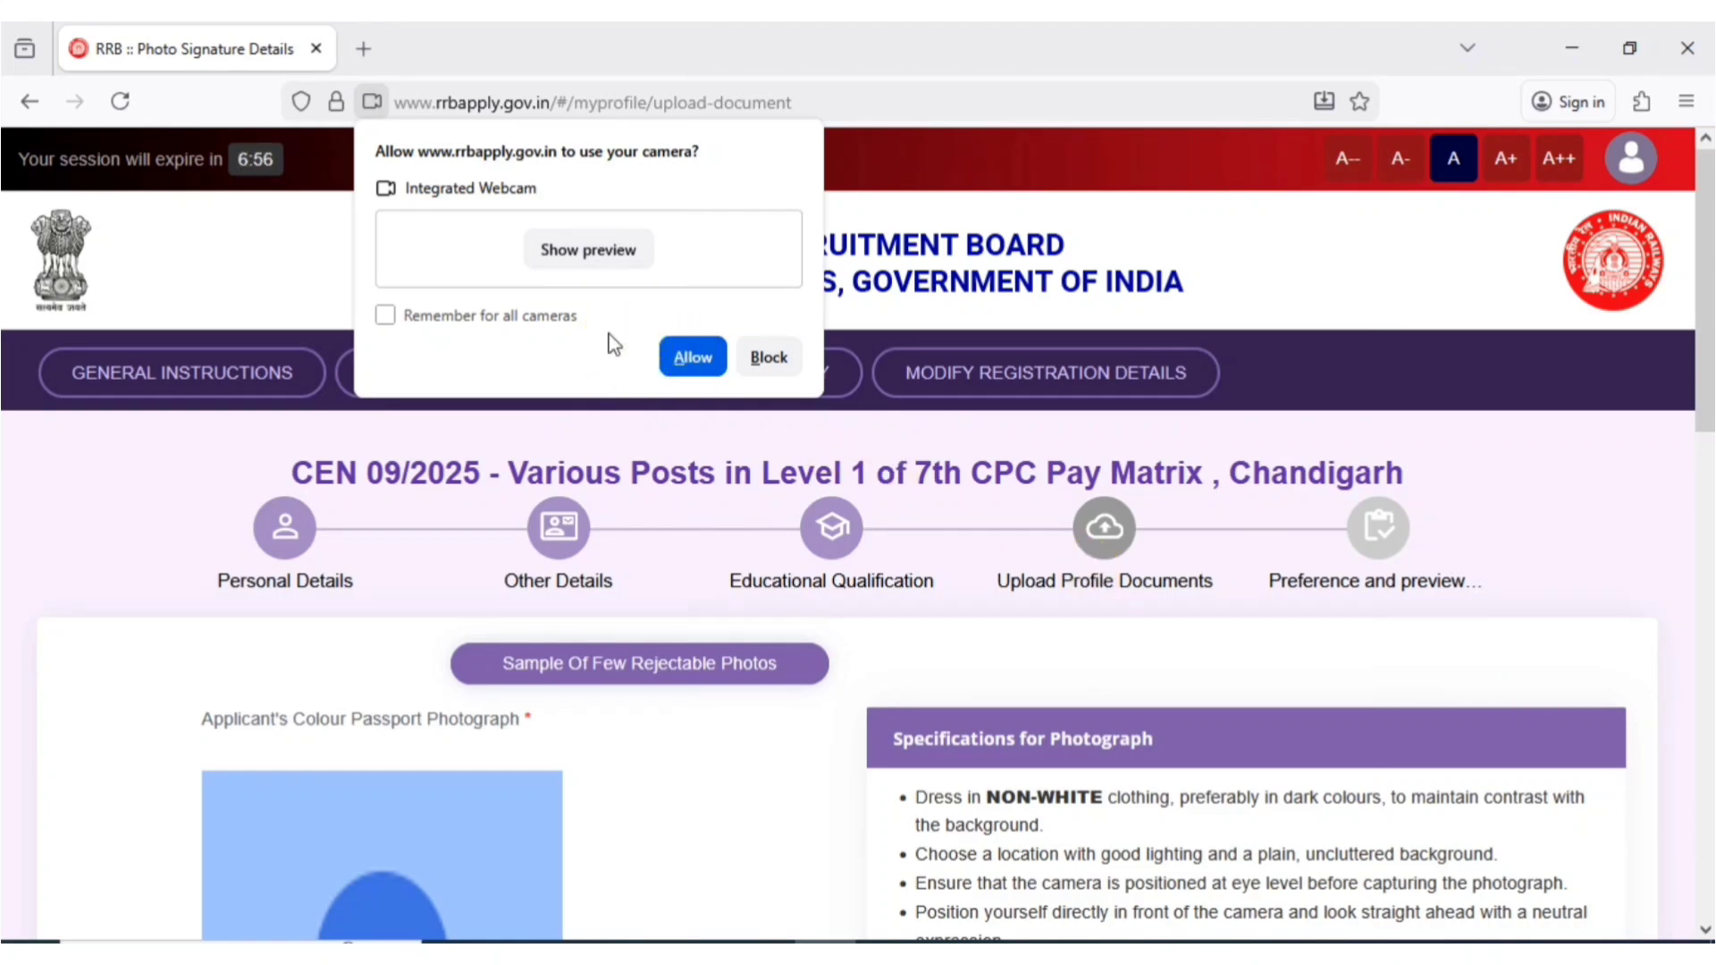
- Allow webcam access, capture the live photo, tick the signature declaration, and continue to Preference and preview
left_click(690, 357)
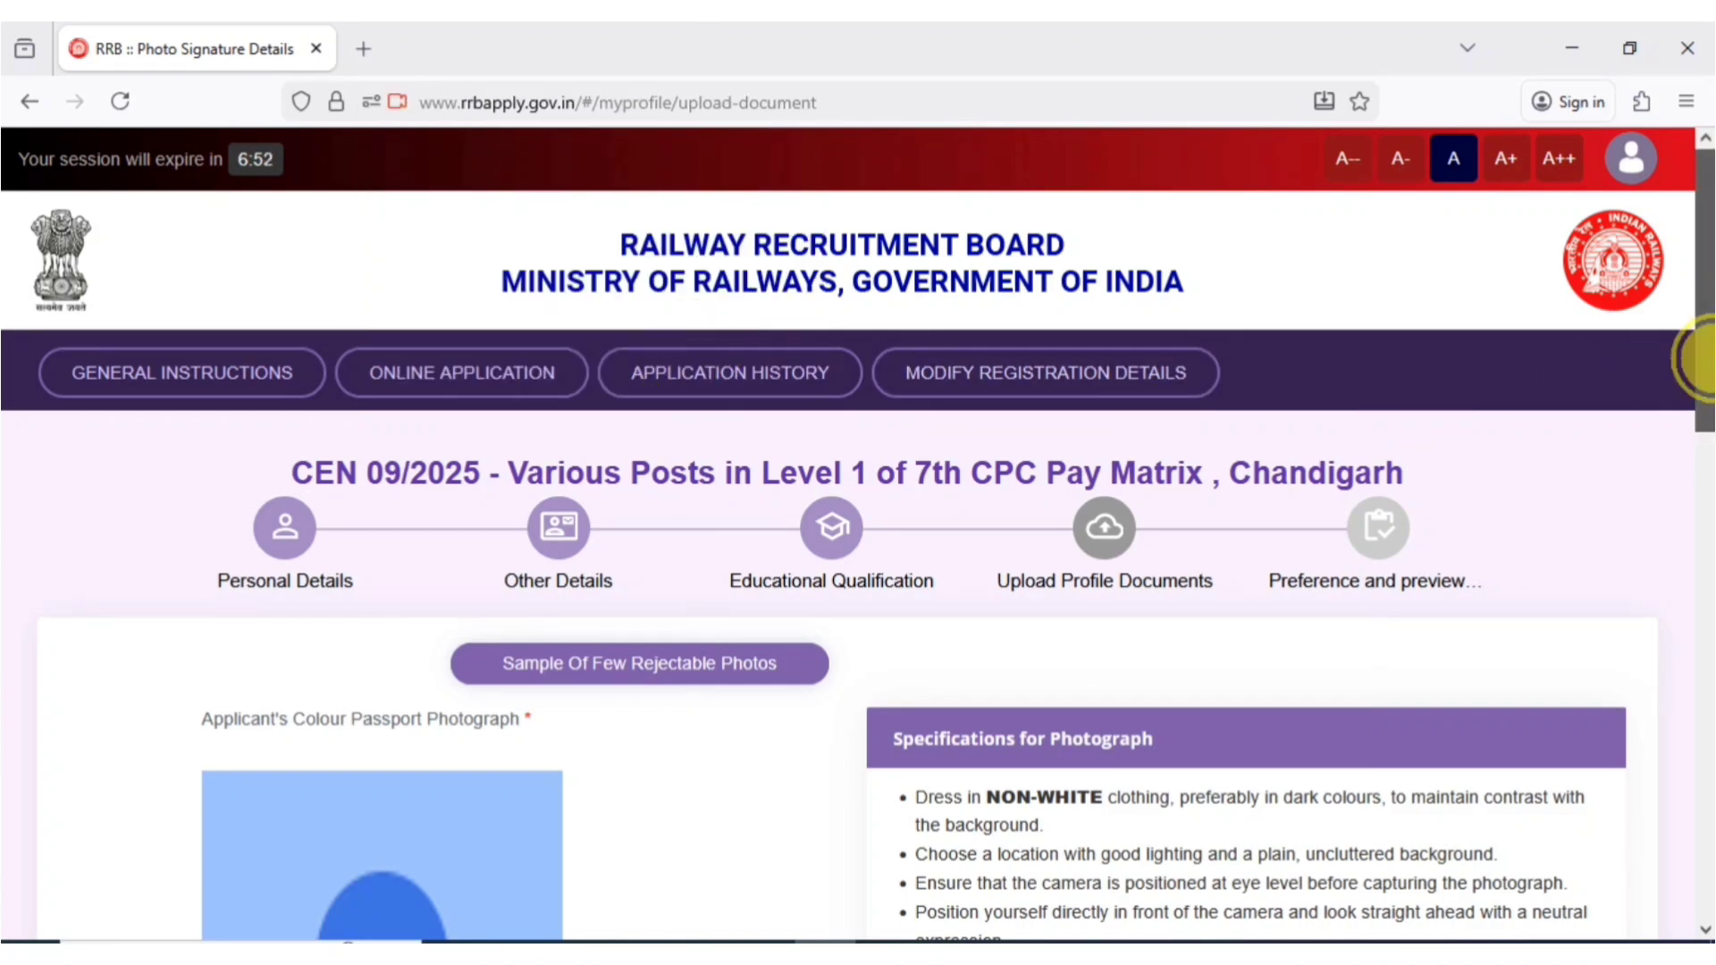
left_click_drag(1697, 354, 990, 662)
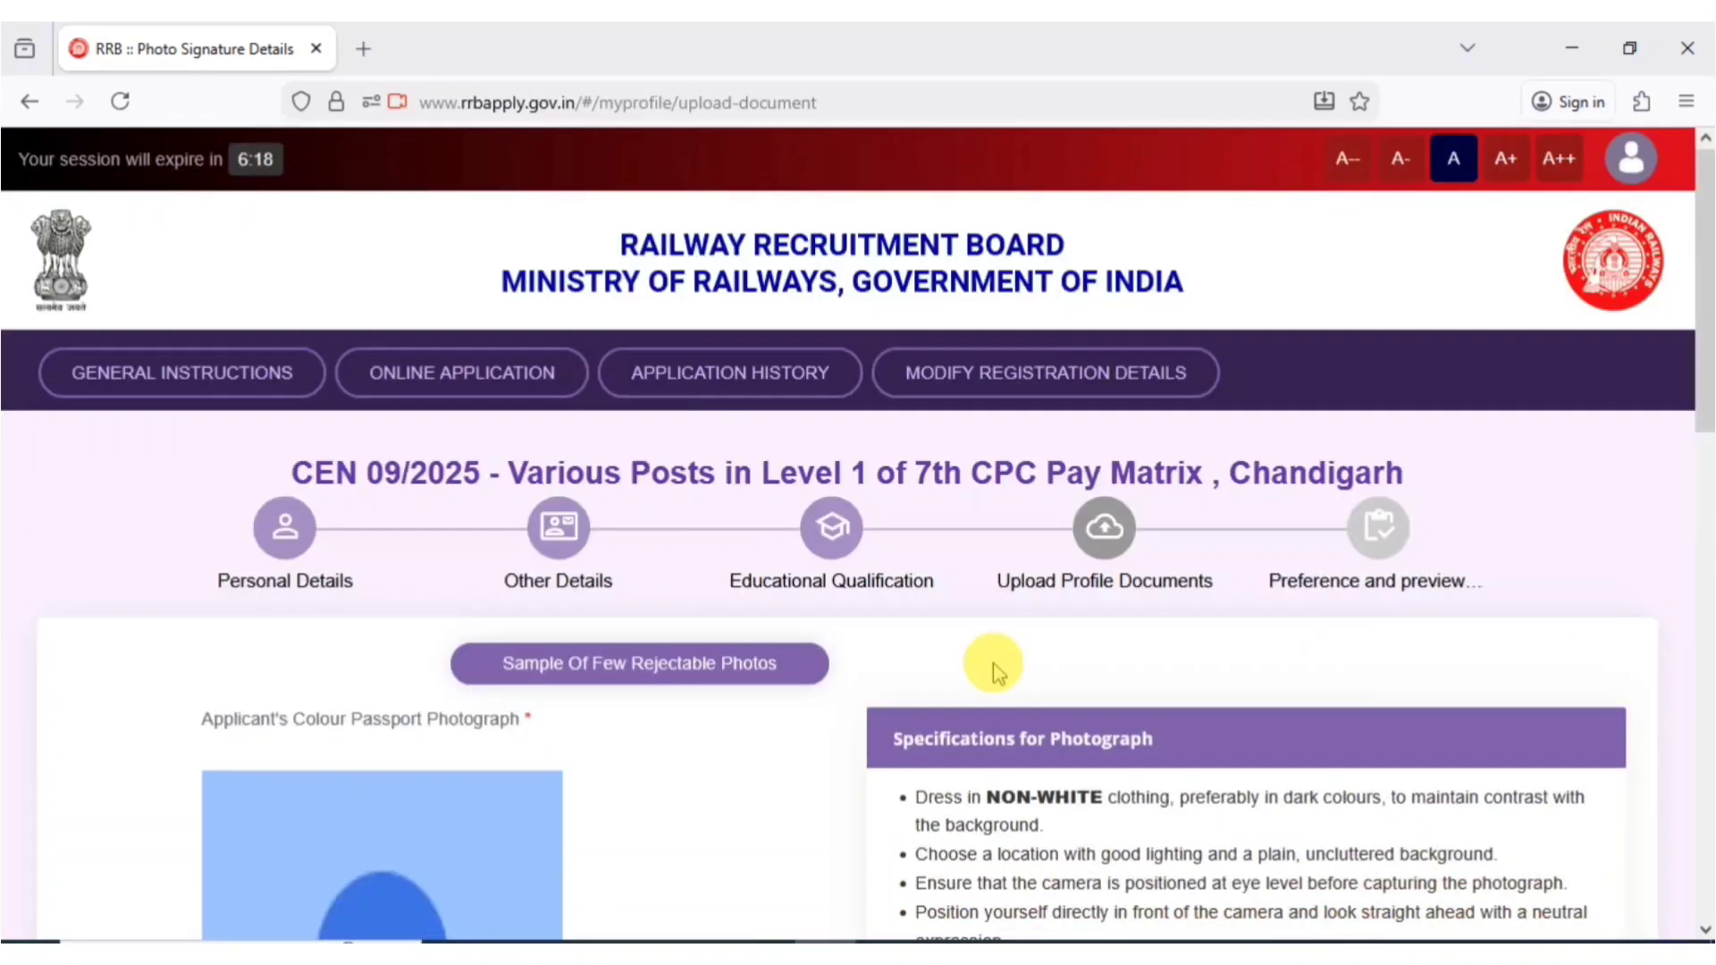
left_click(643, 675)
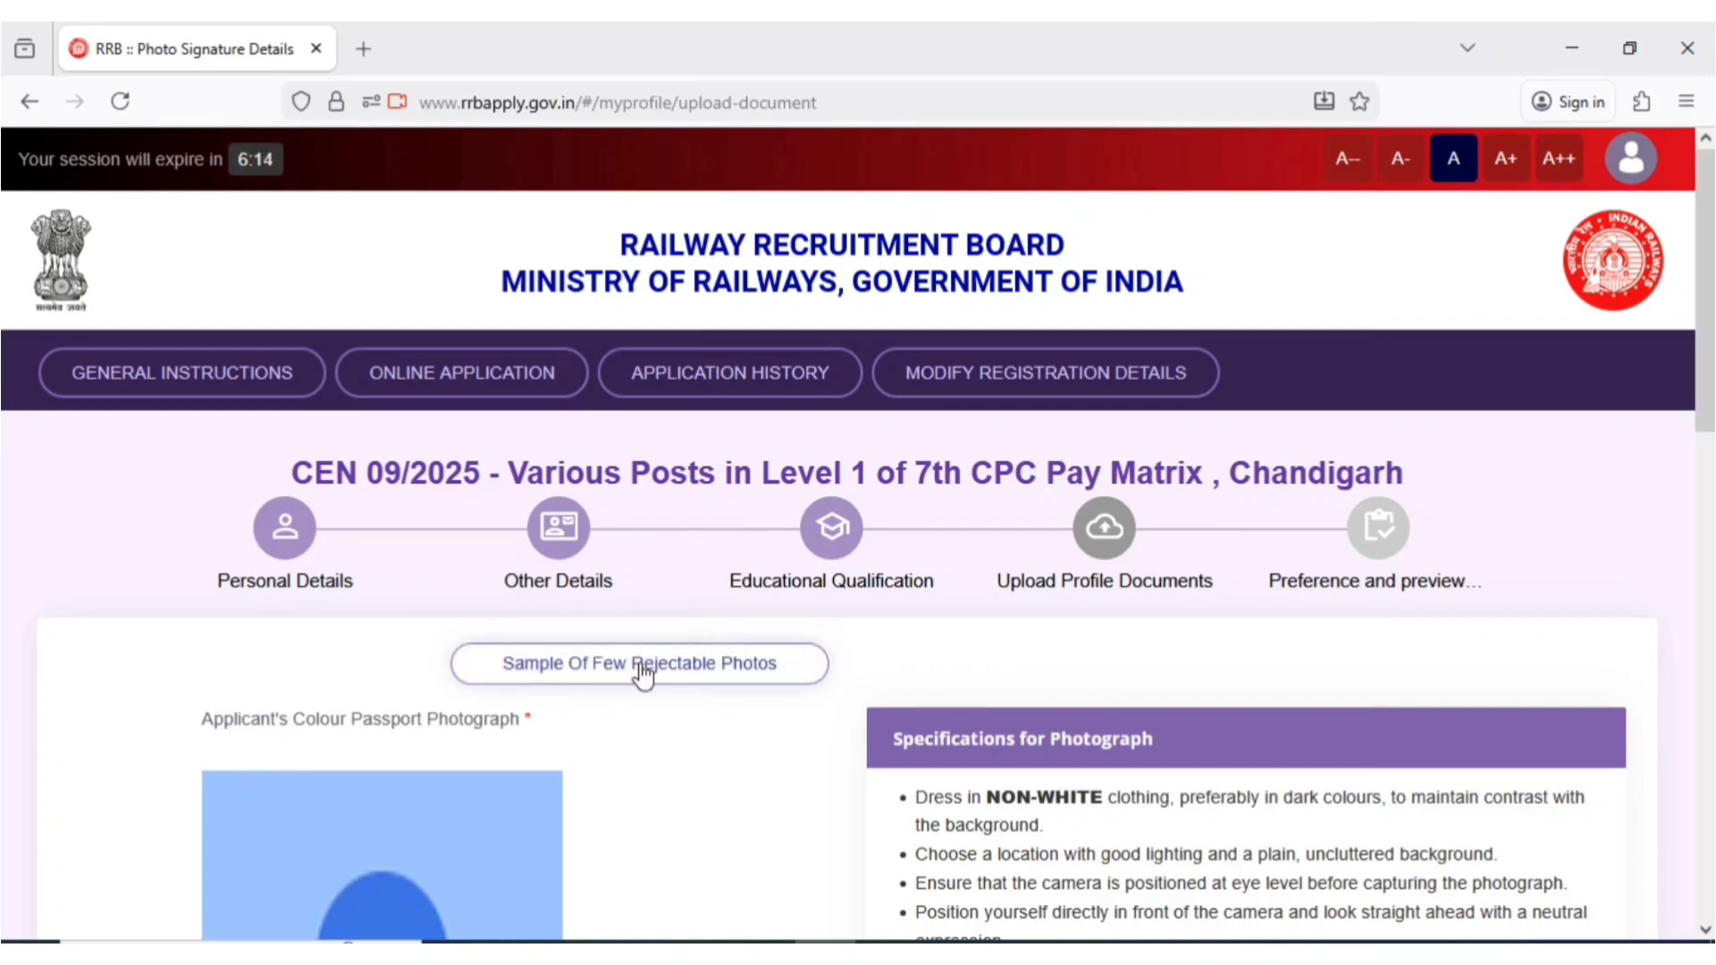
left_click(642, 674)
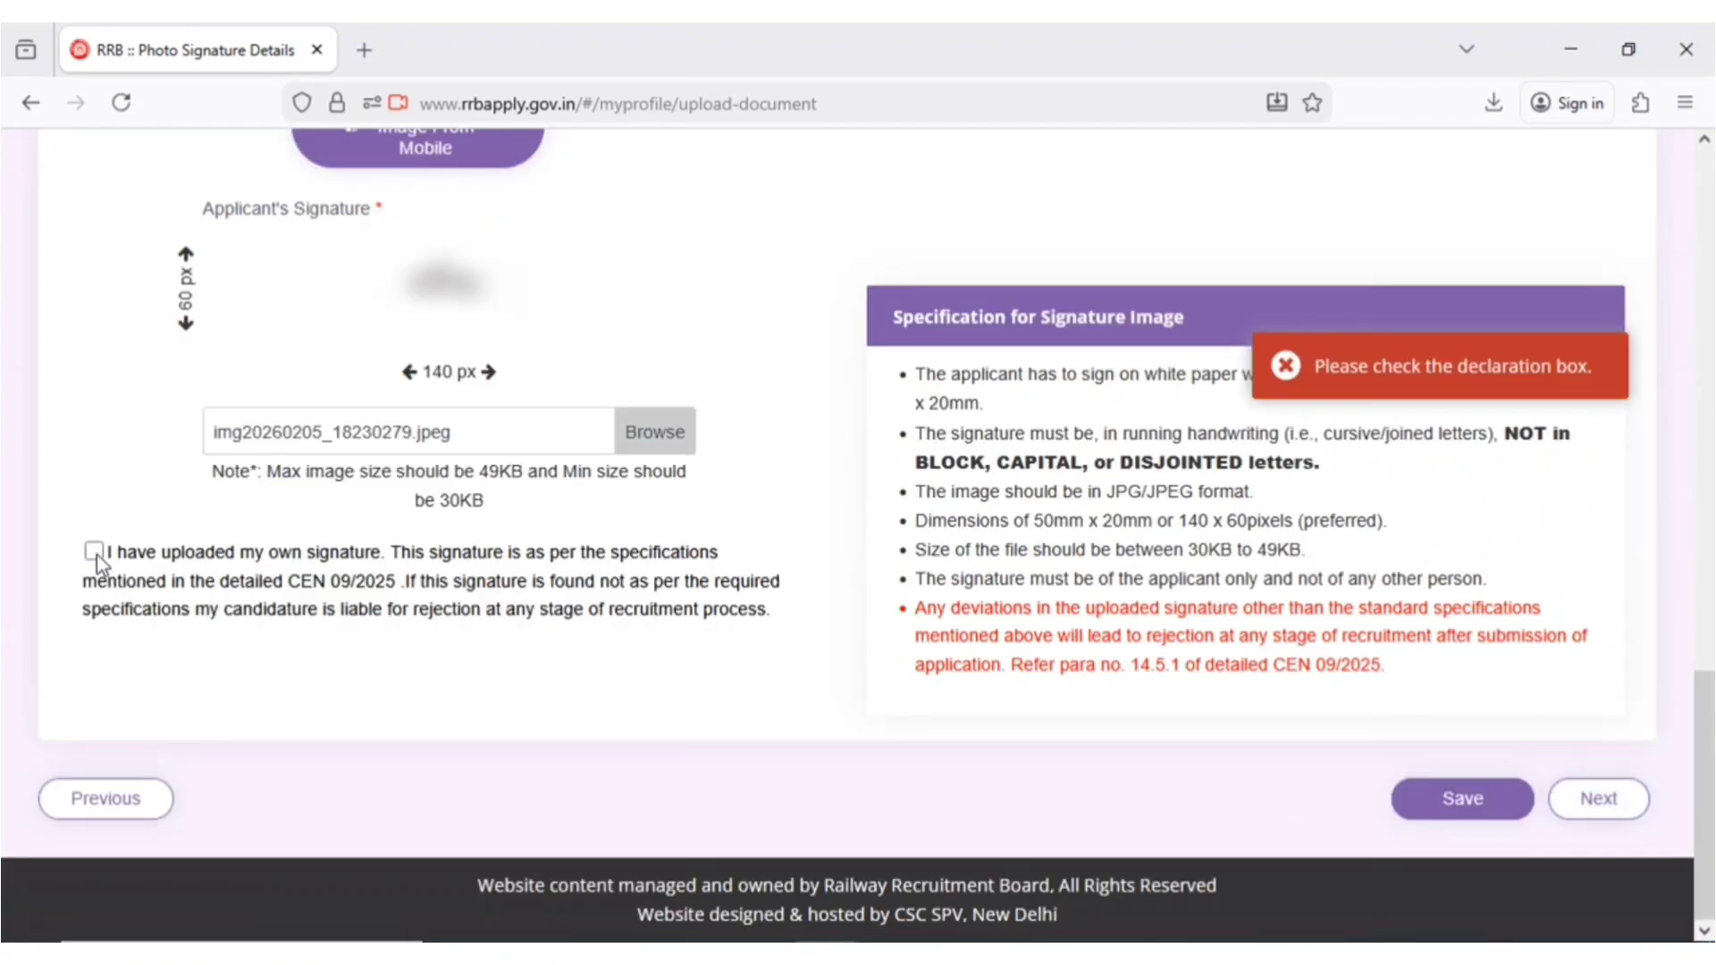
left_click(94, 551)
left_click(1591, 804)
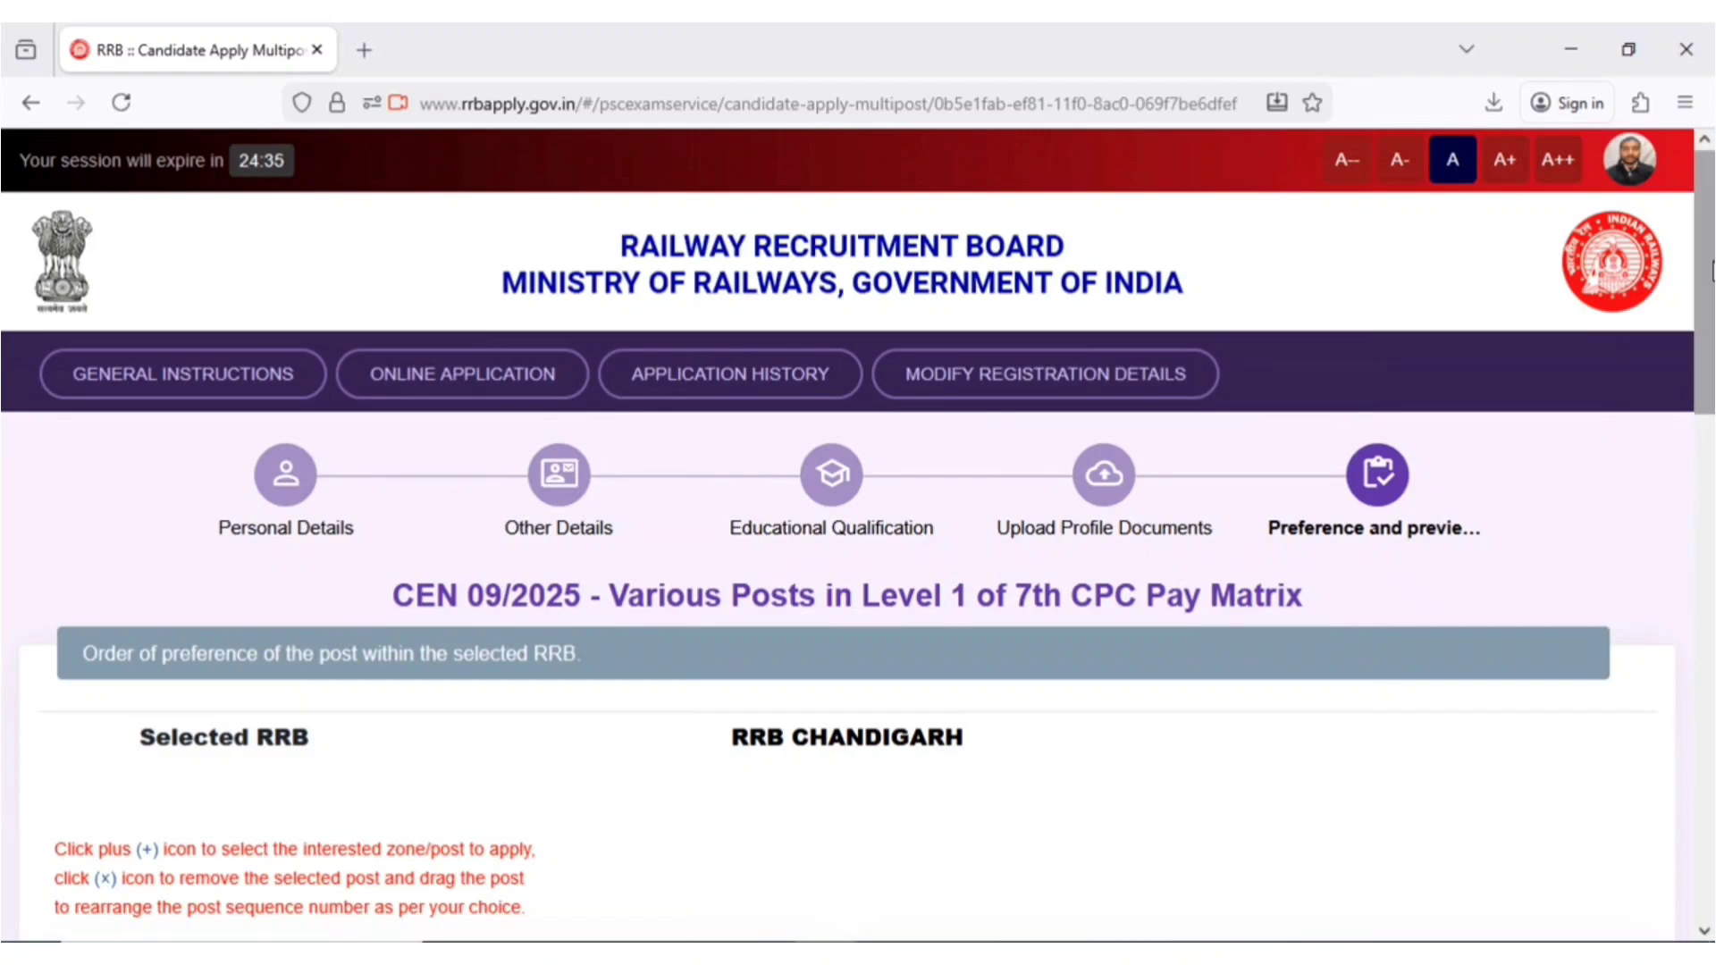
- Review the post preference order and tick its confirmation checkbox
left_click_drag(1712, 271, 1710, 555)
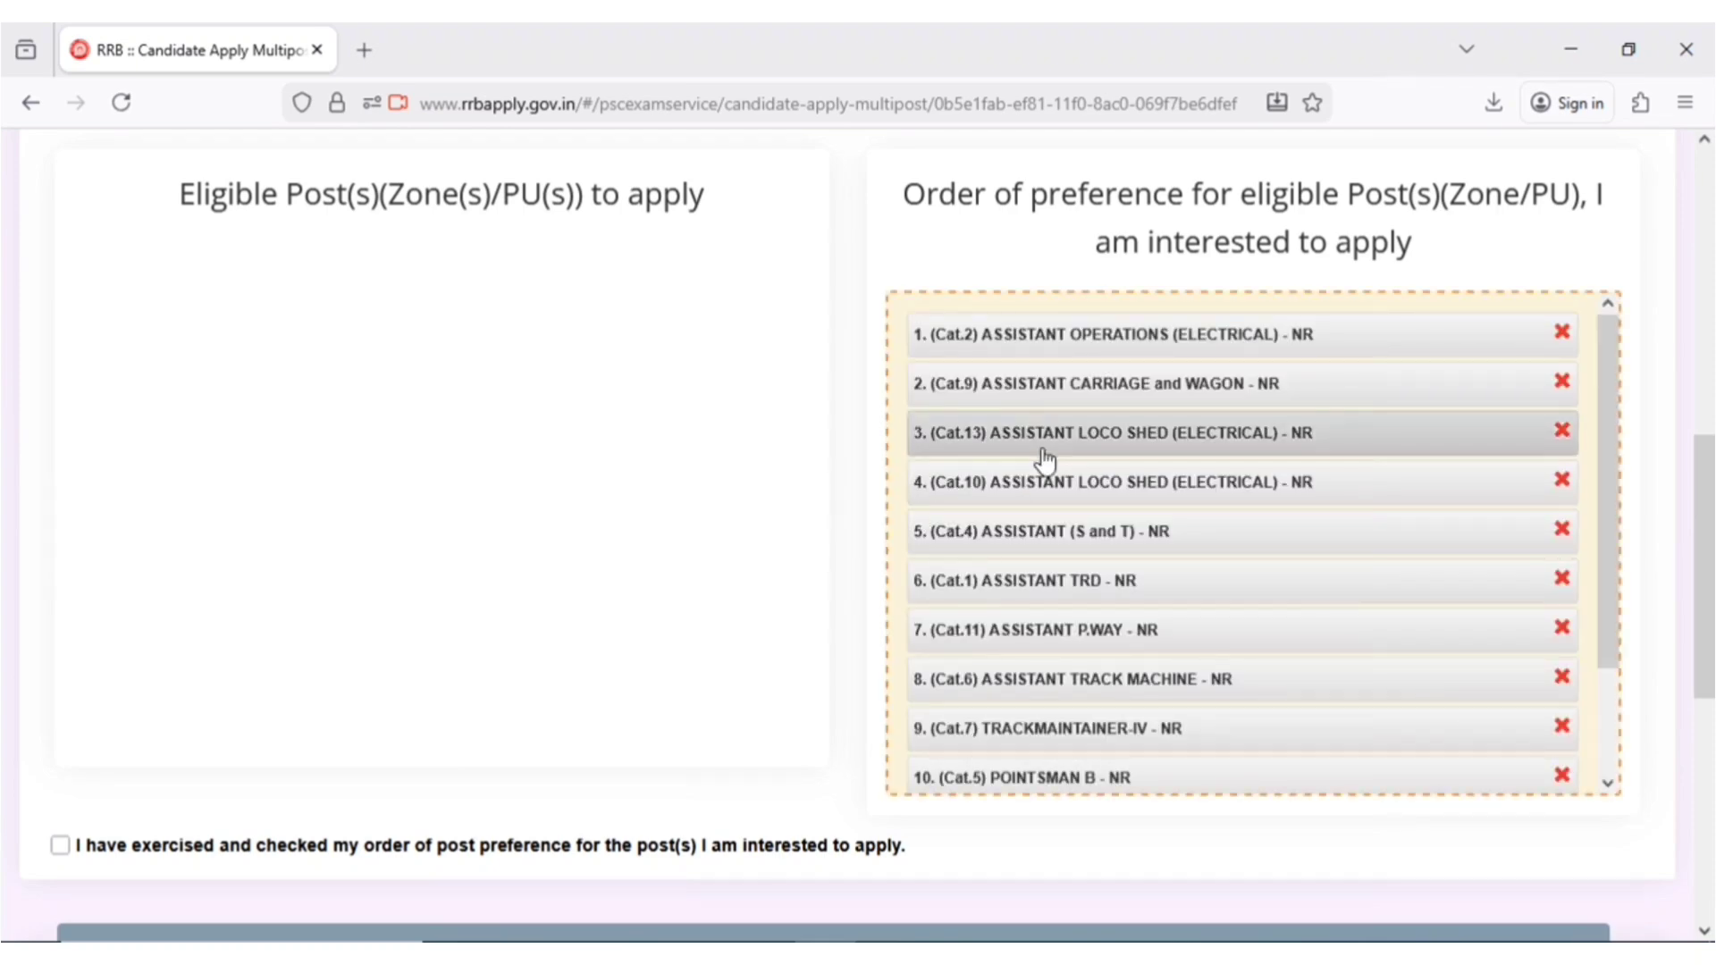
mouse_move(1059, 384)
left_mouse_down()
mouse_move(1054, 348)
mouse_move(1061, 379)
left_mouse_up()
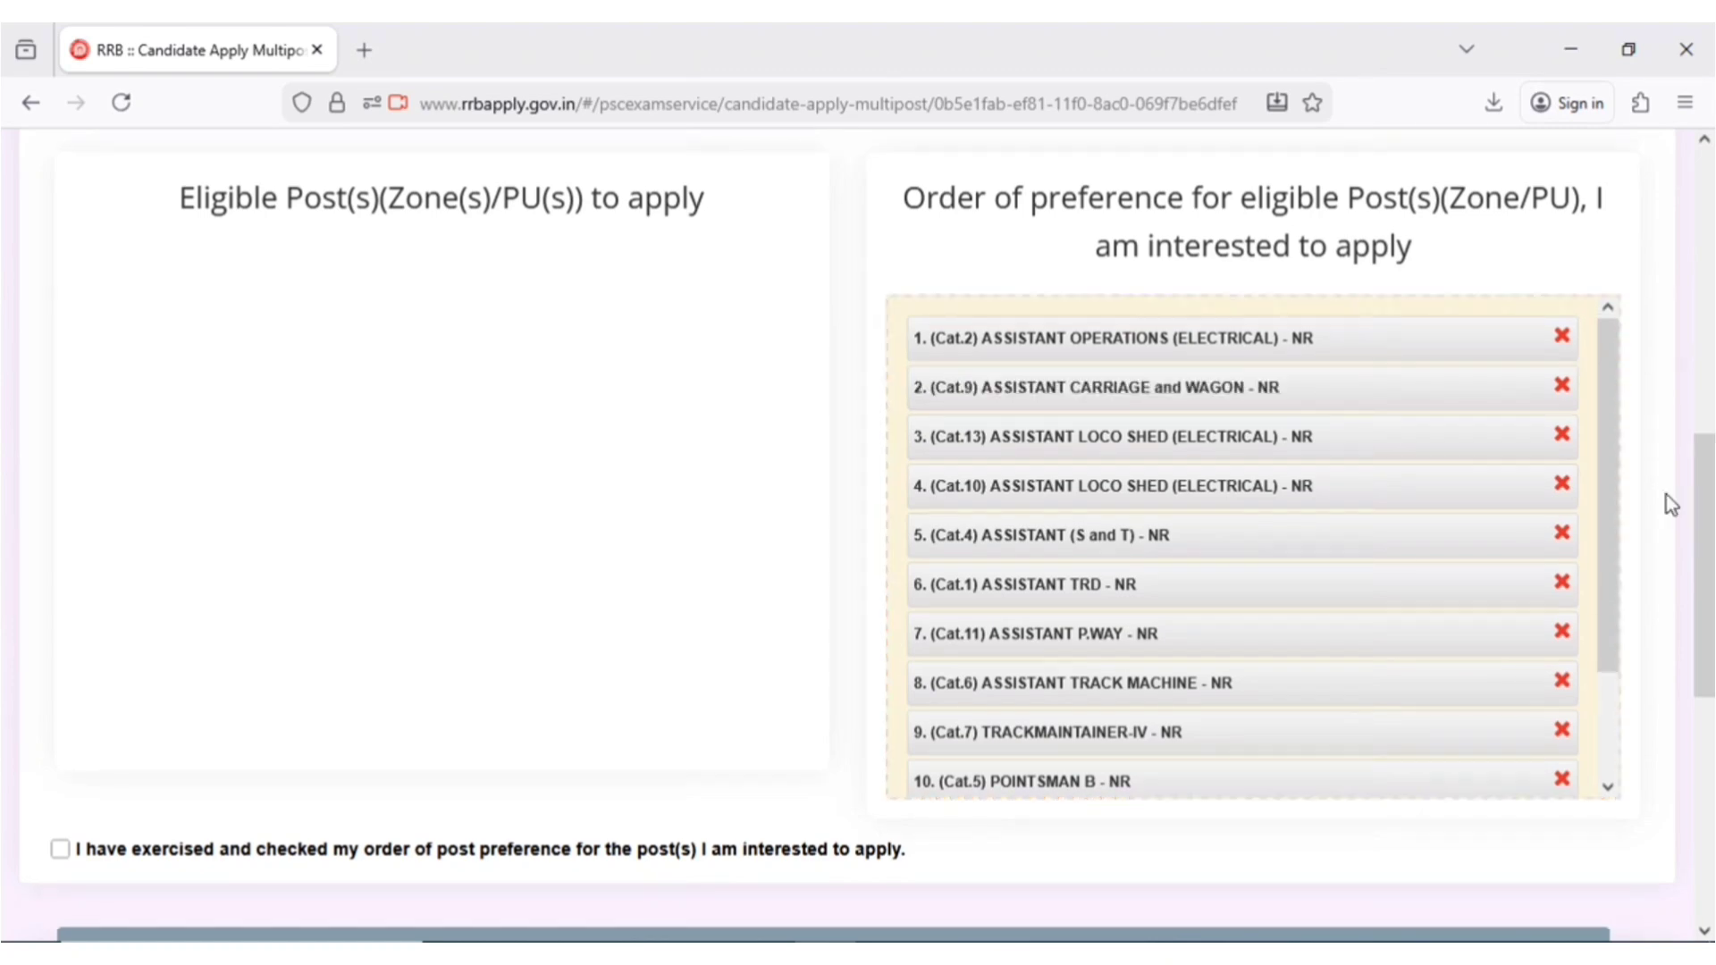
left_click(51, 856)
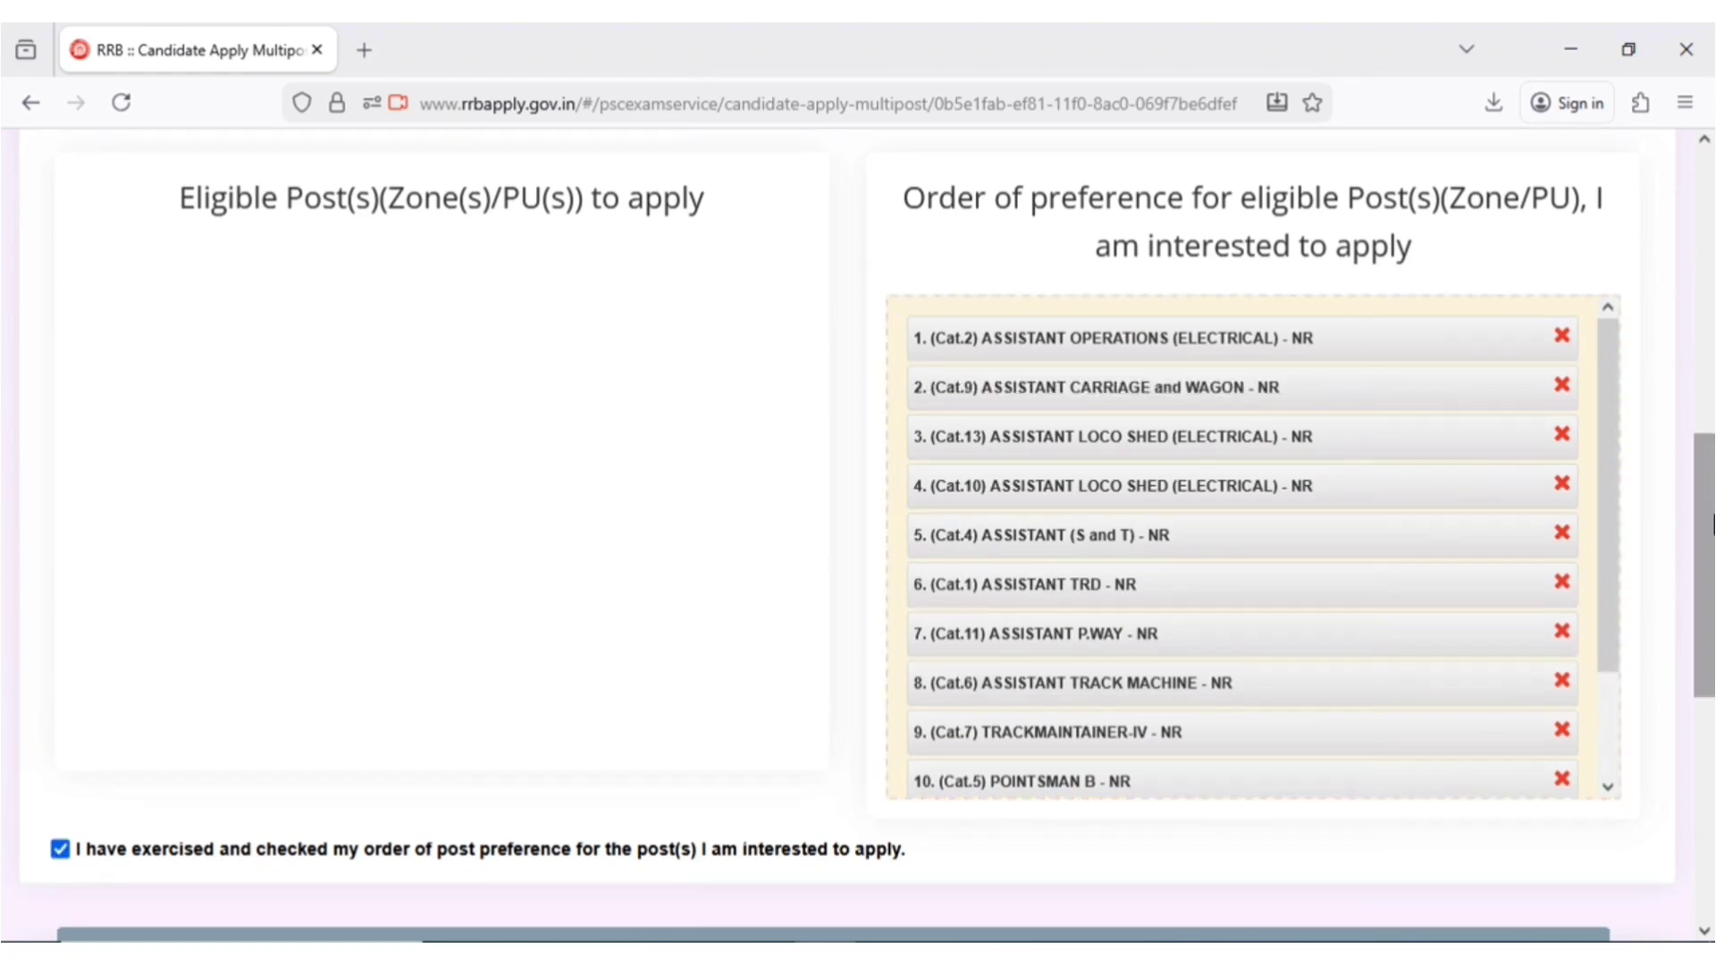
- Accept the eligibility declaration, paste the place of signing, save, and open the application preview
left_click_drag(1710, 526, 1709, 758)
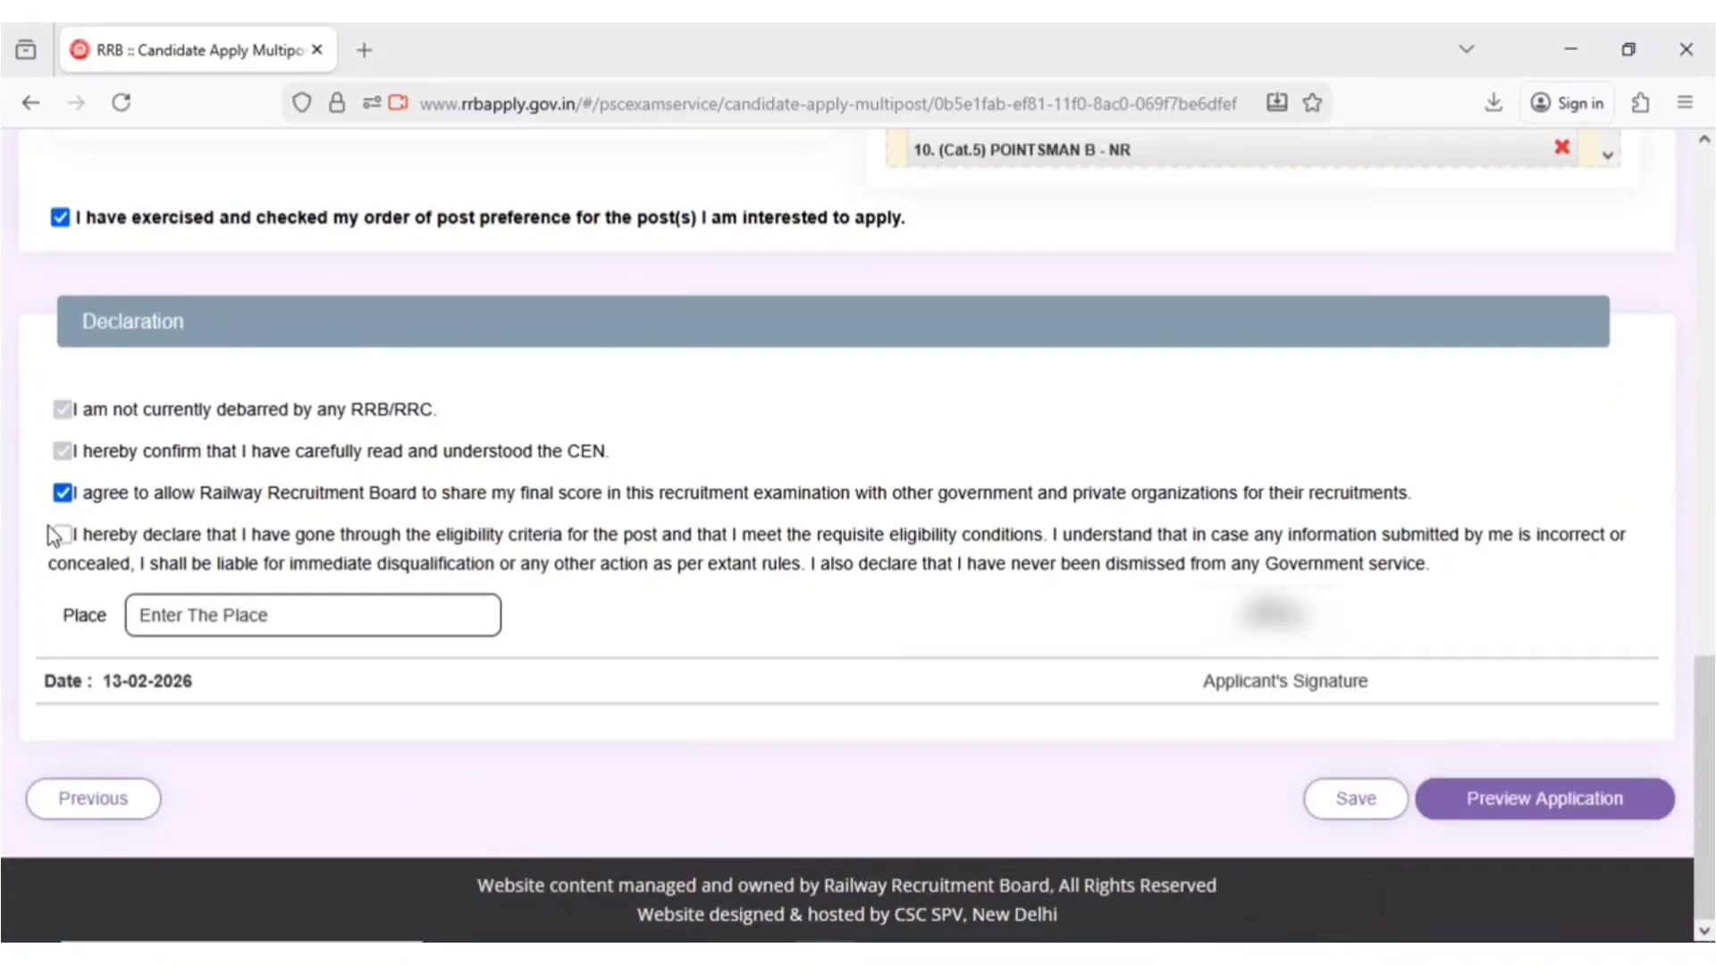
left_click(63, 535)
type("VILLAGE MOHIUDDINPUR")
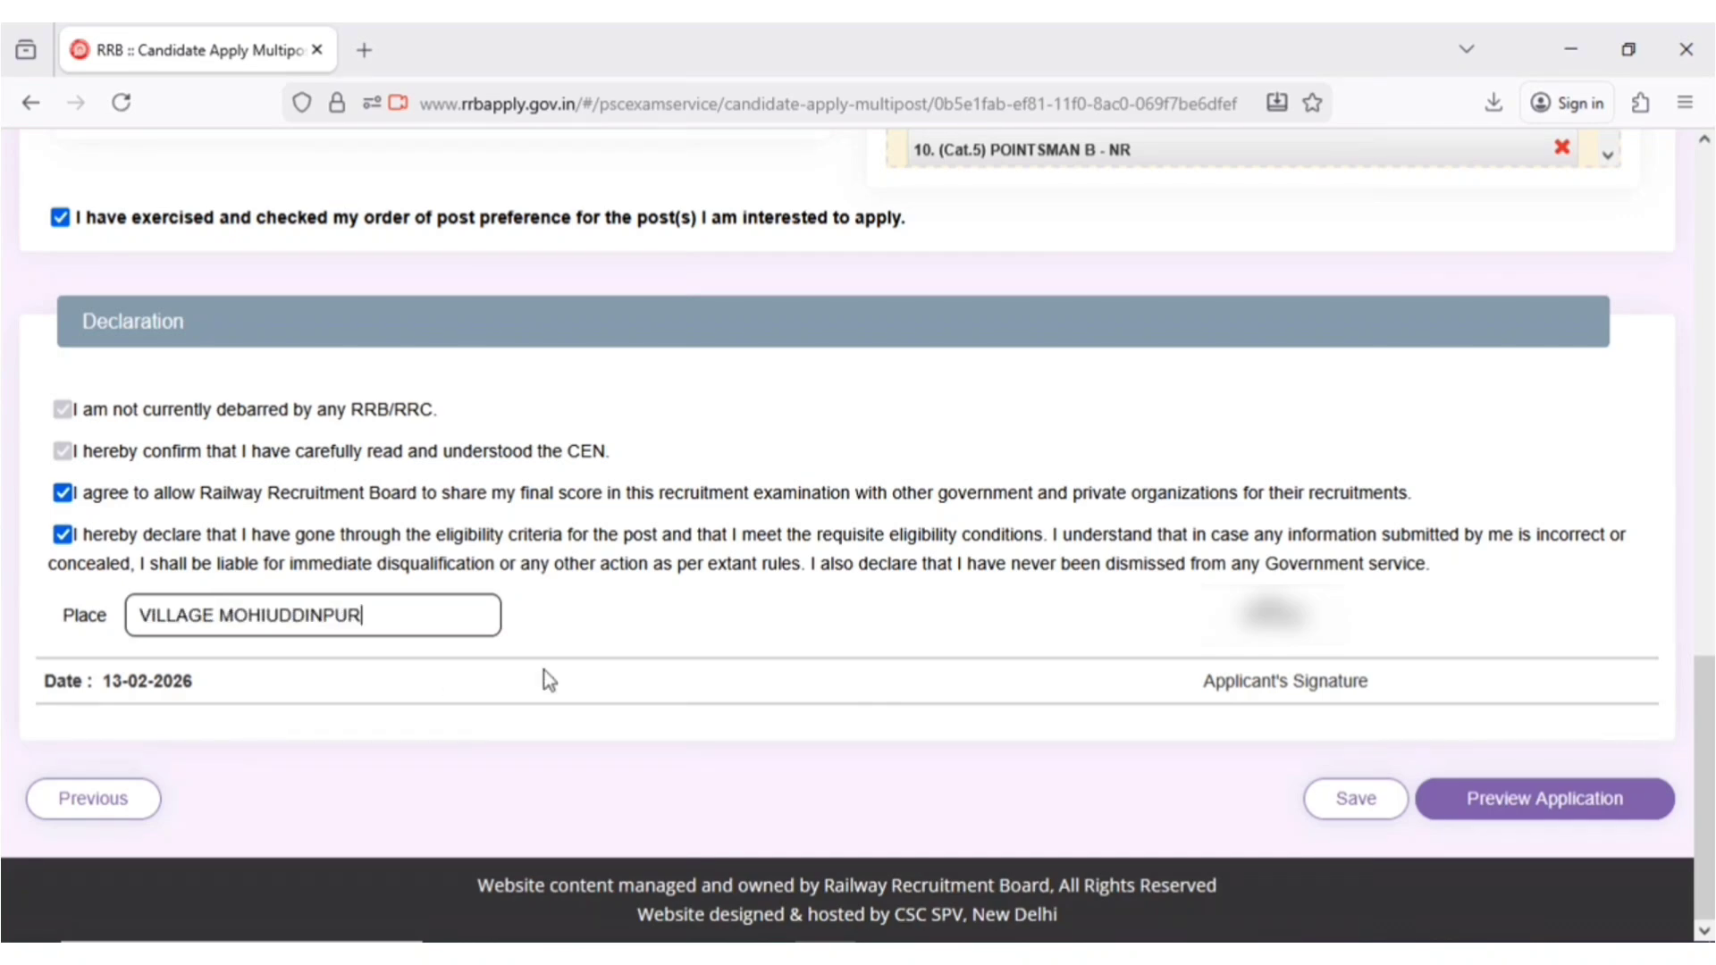
left_click(1377, 805)
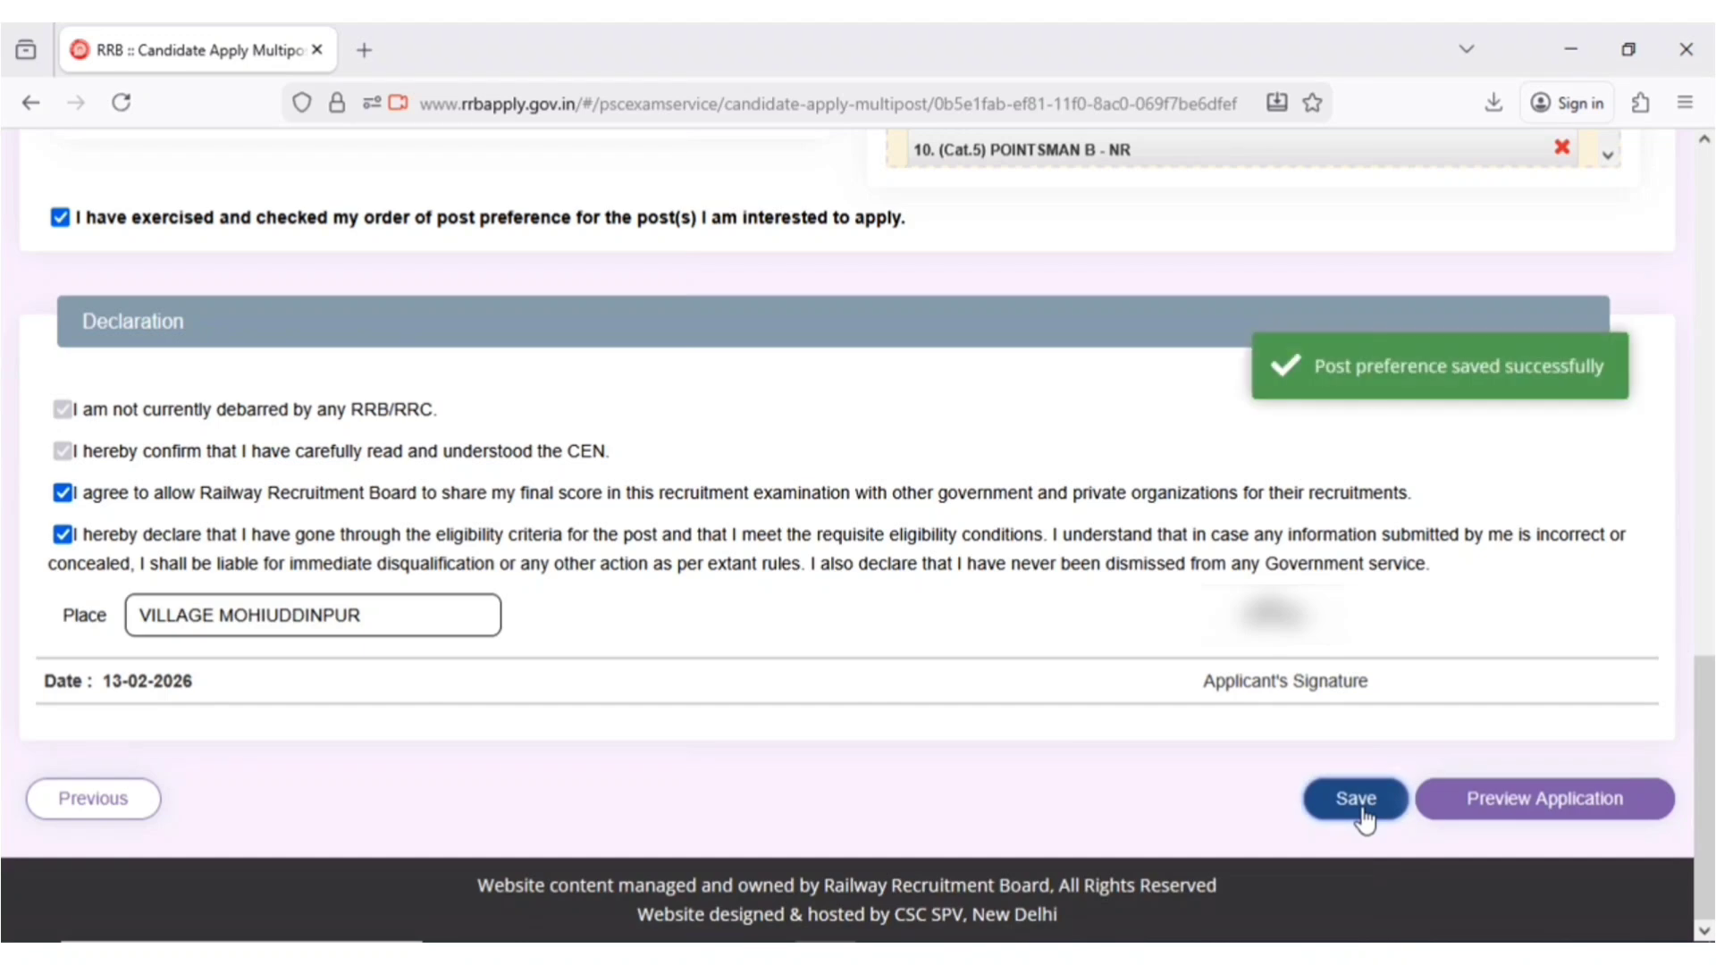
left_click(1524, 799)
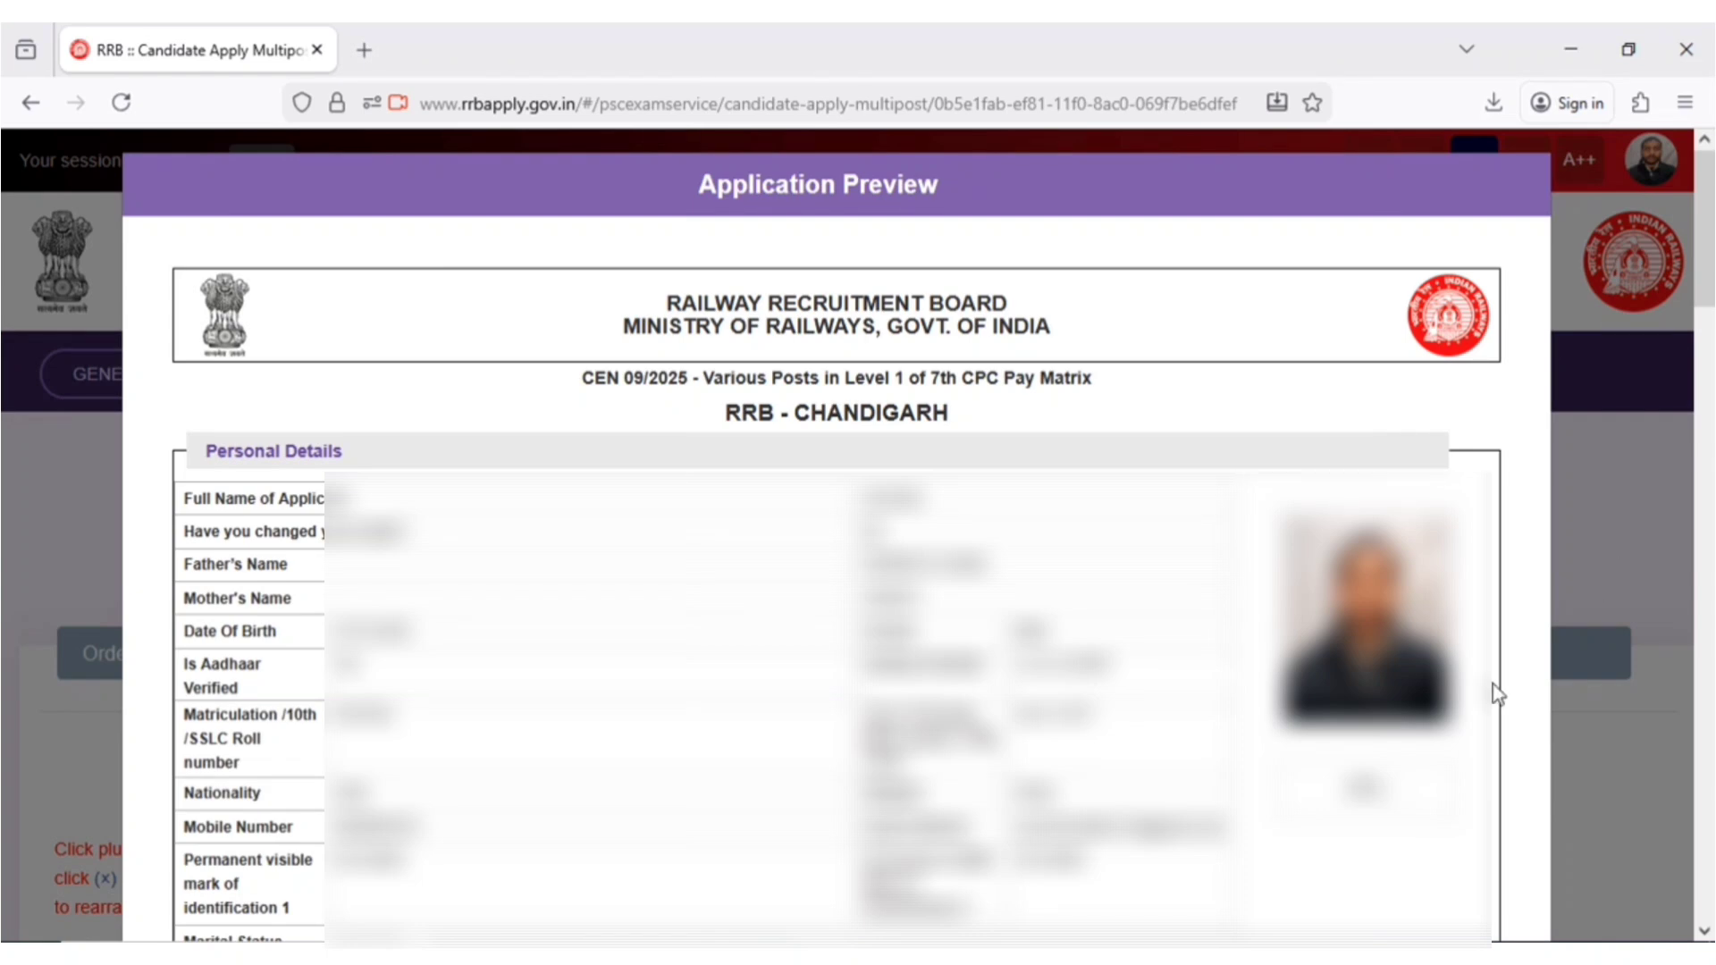
- Confirm the CEN 09/2025 details as re-checked and make the final submission without corrections
scroll(1027, 674, "down", 15)
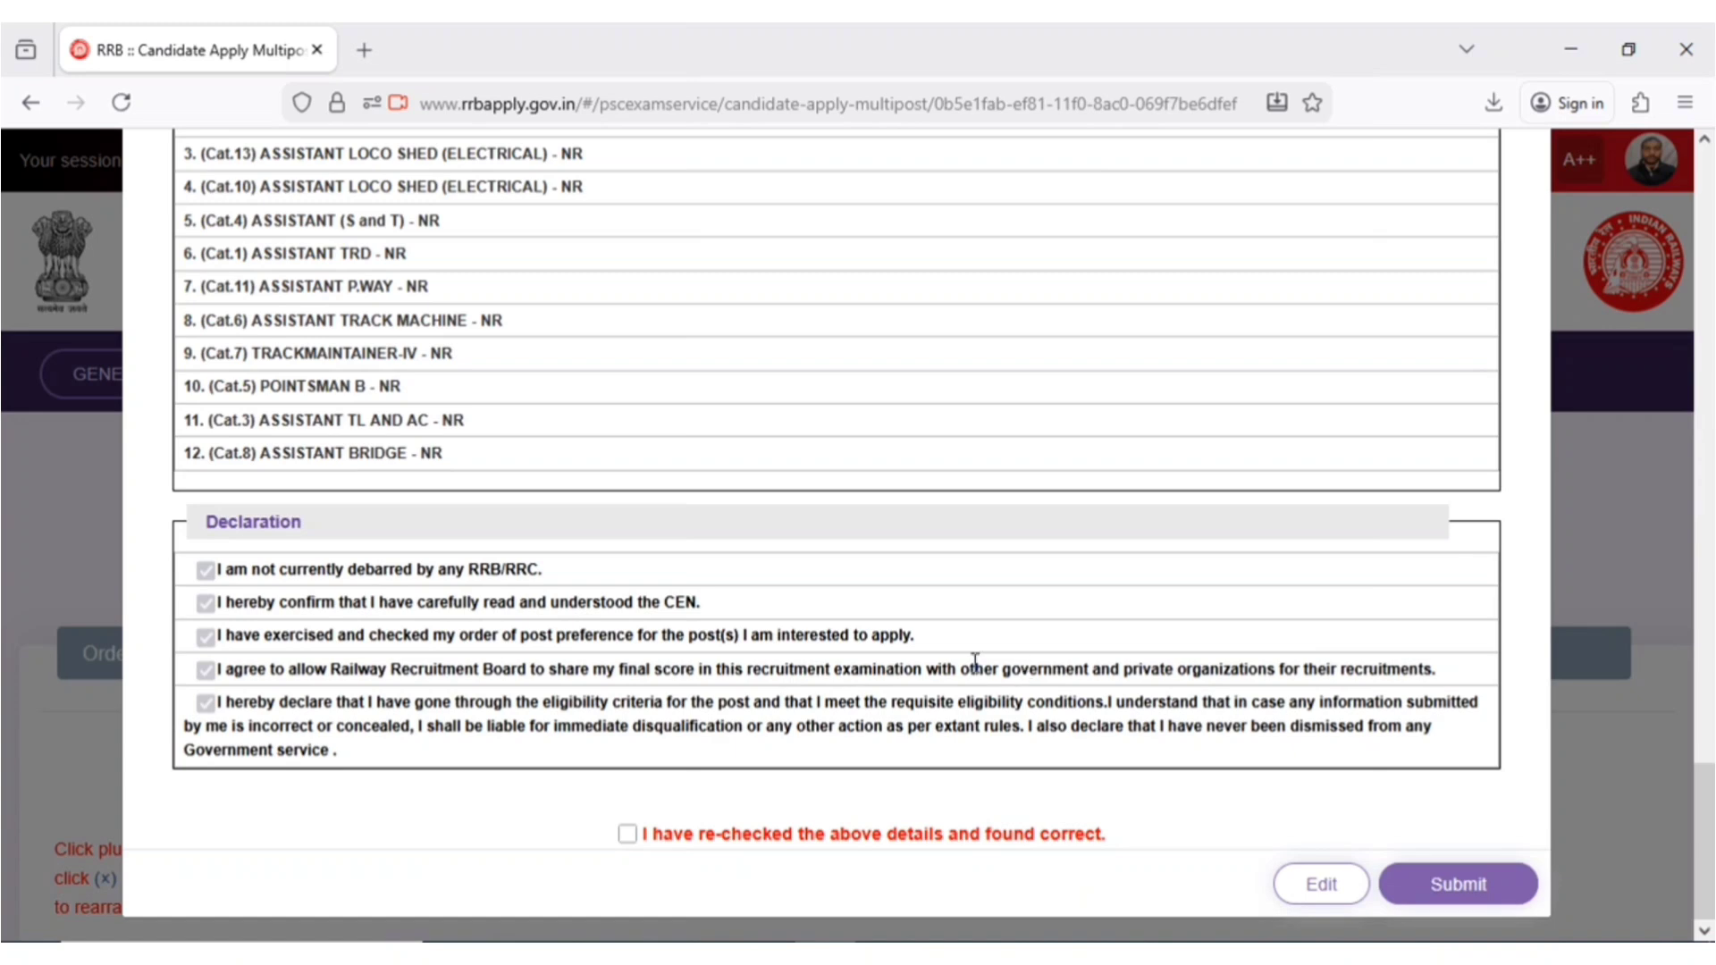
left_click(625, 834)
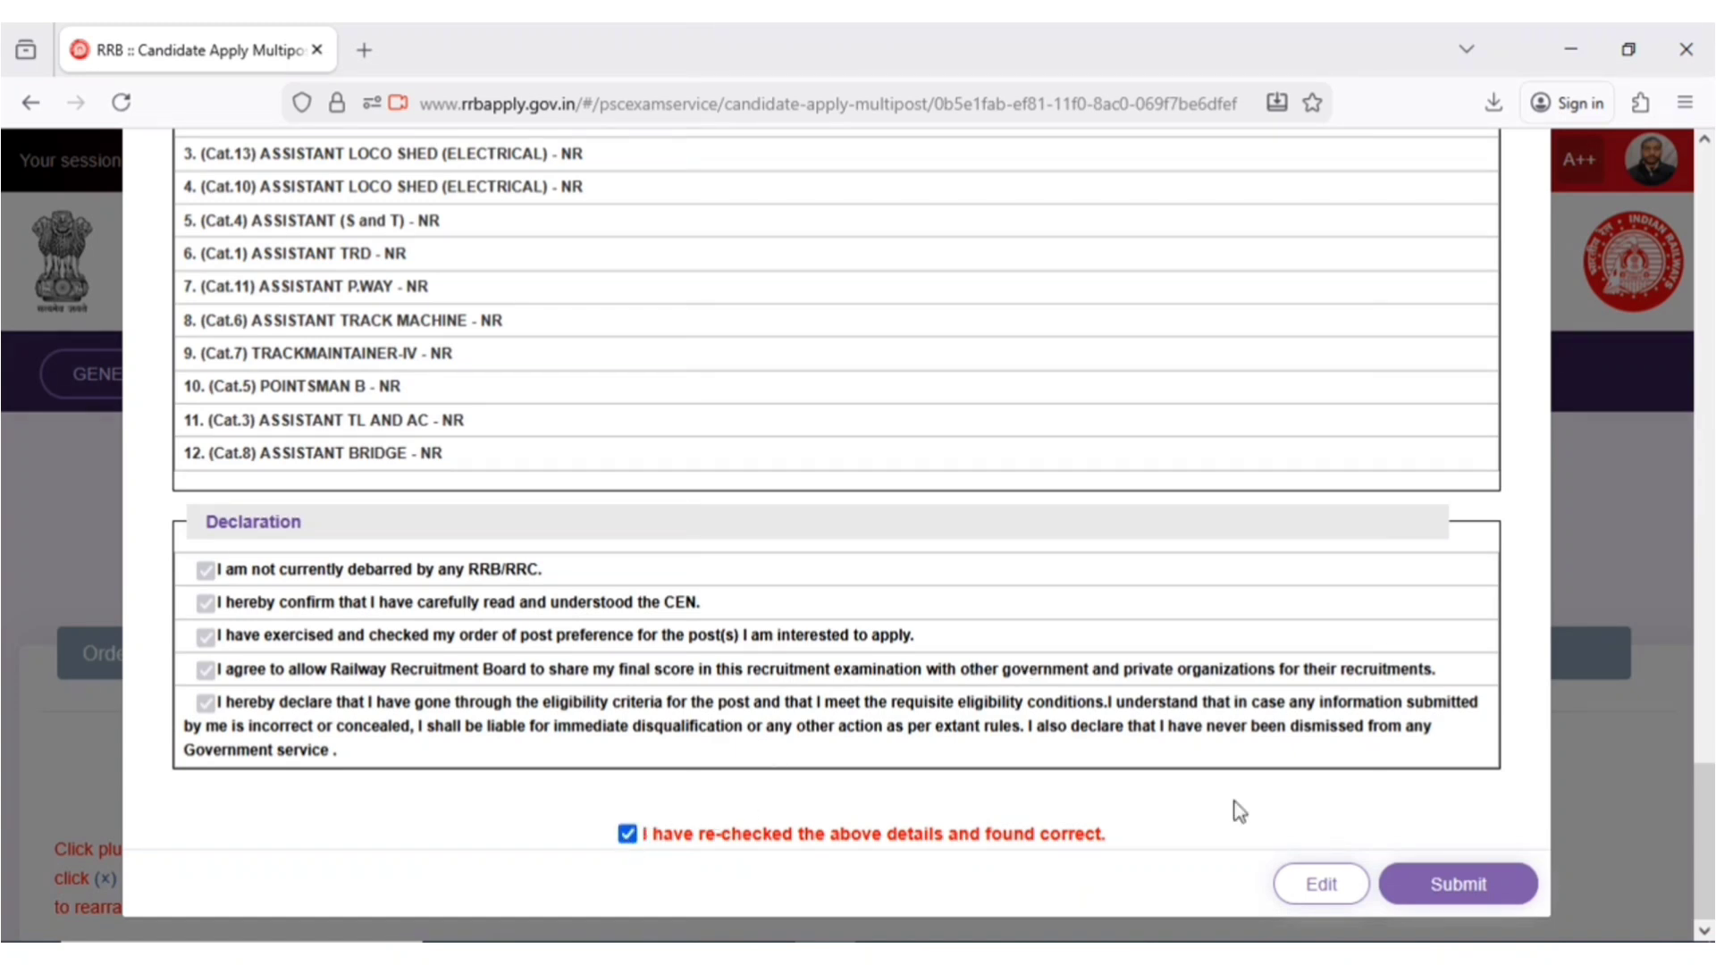
left_click(1454, 888)
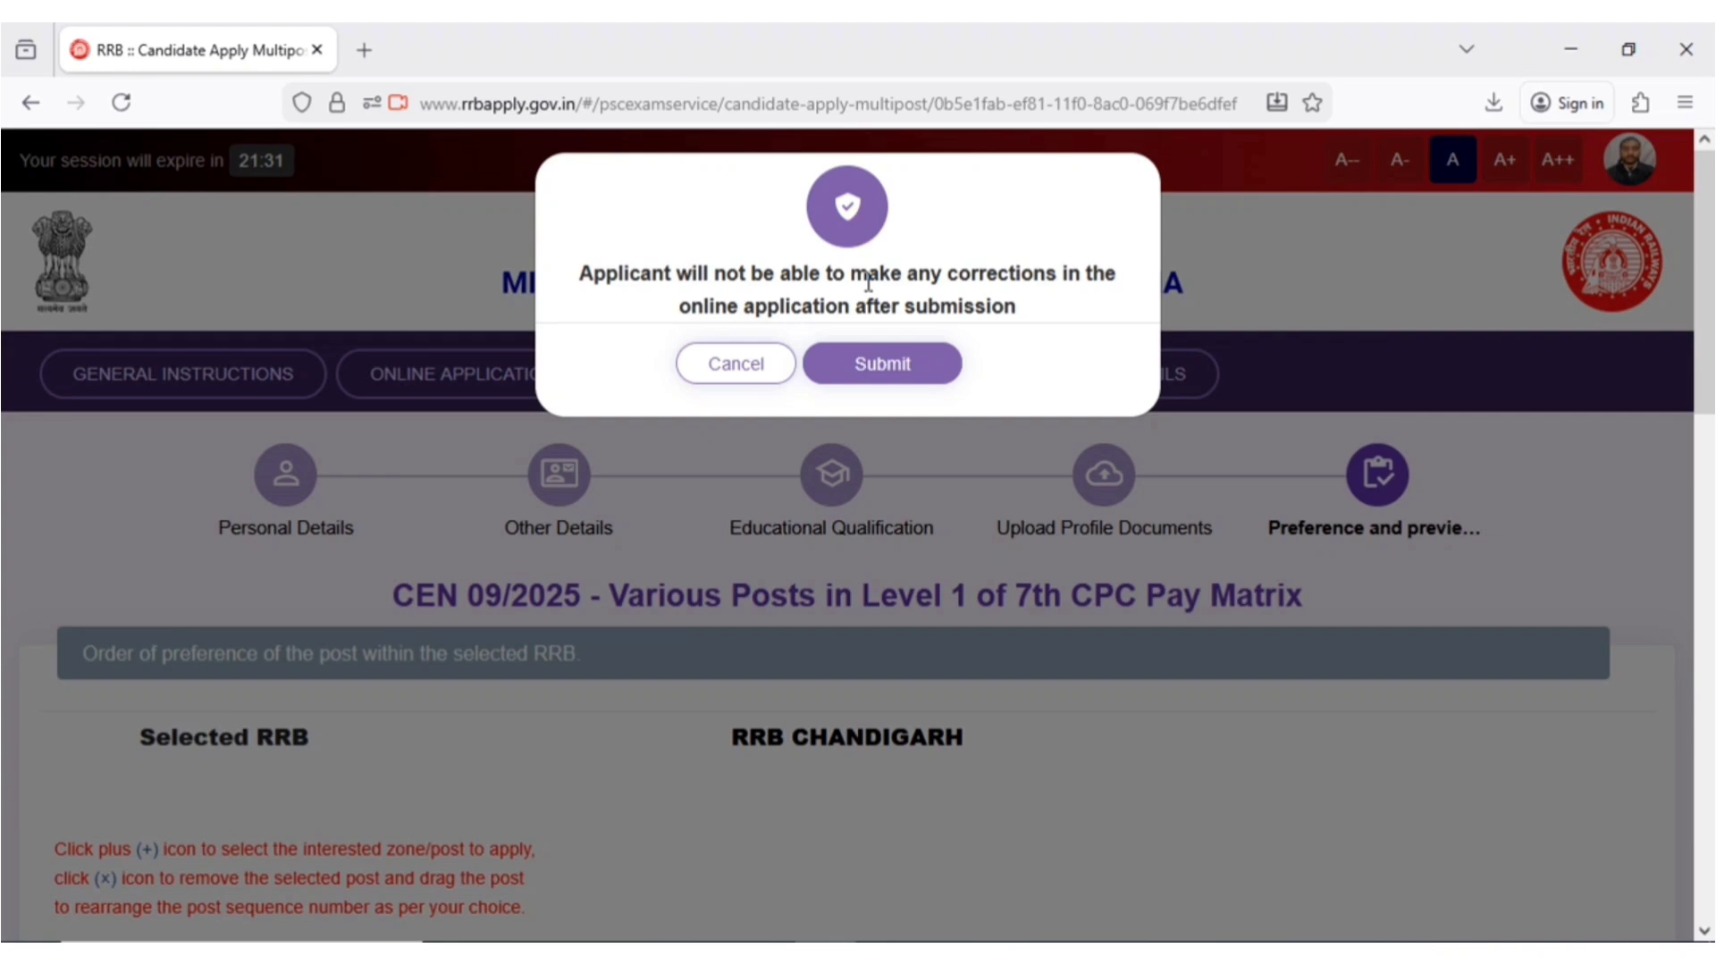
left_click(907, 357)
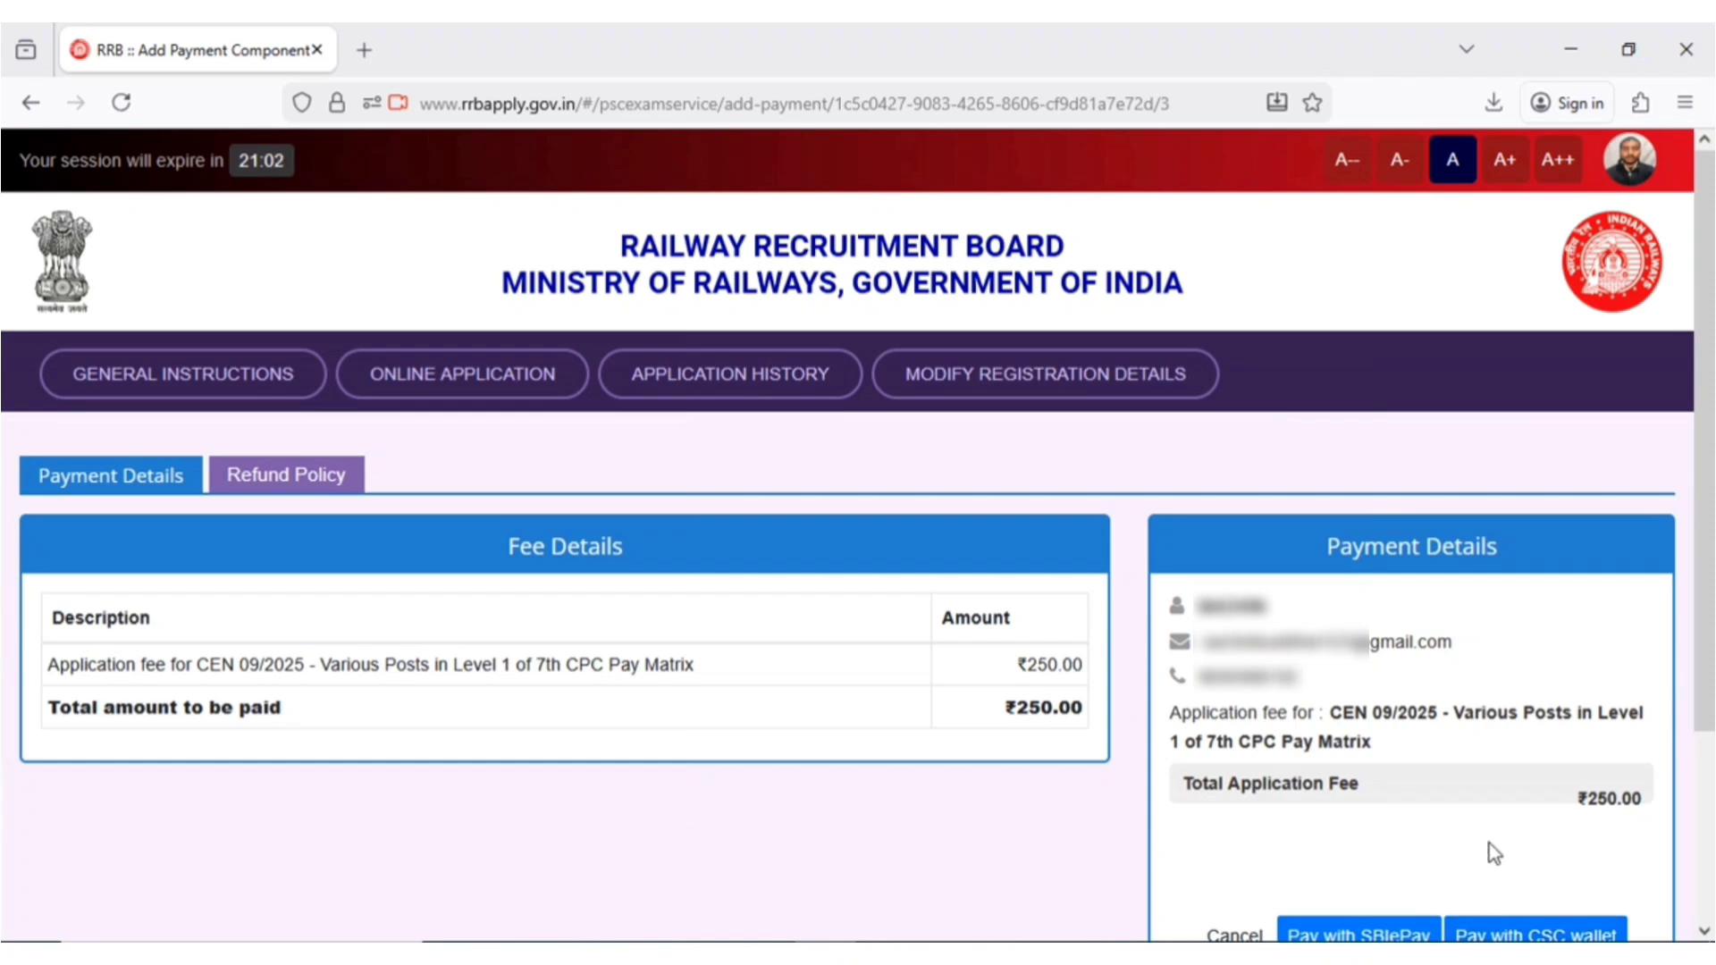
- Choose SBIePay for the ₹250.00 fee, agree to the non-refundable terms, and proceed
left_click(1356, 936)
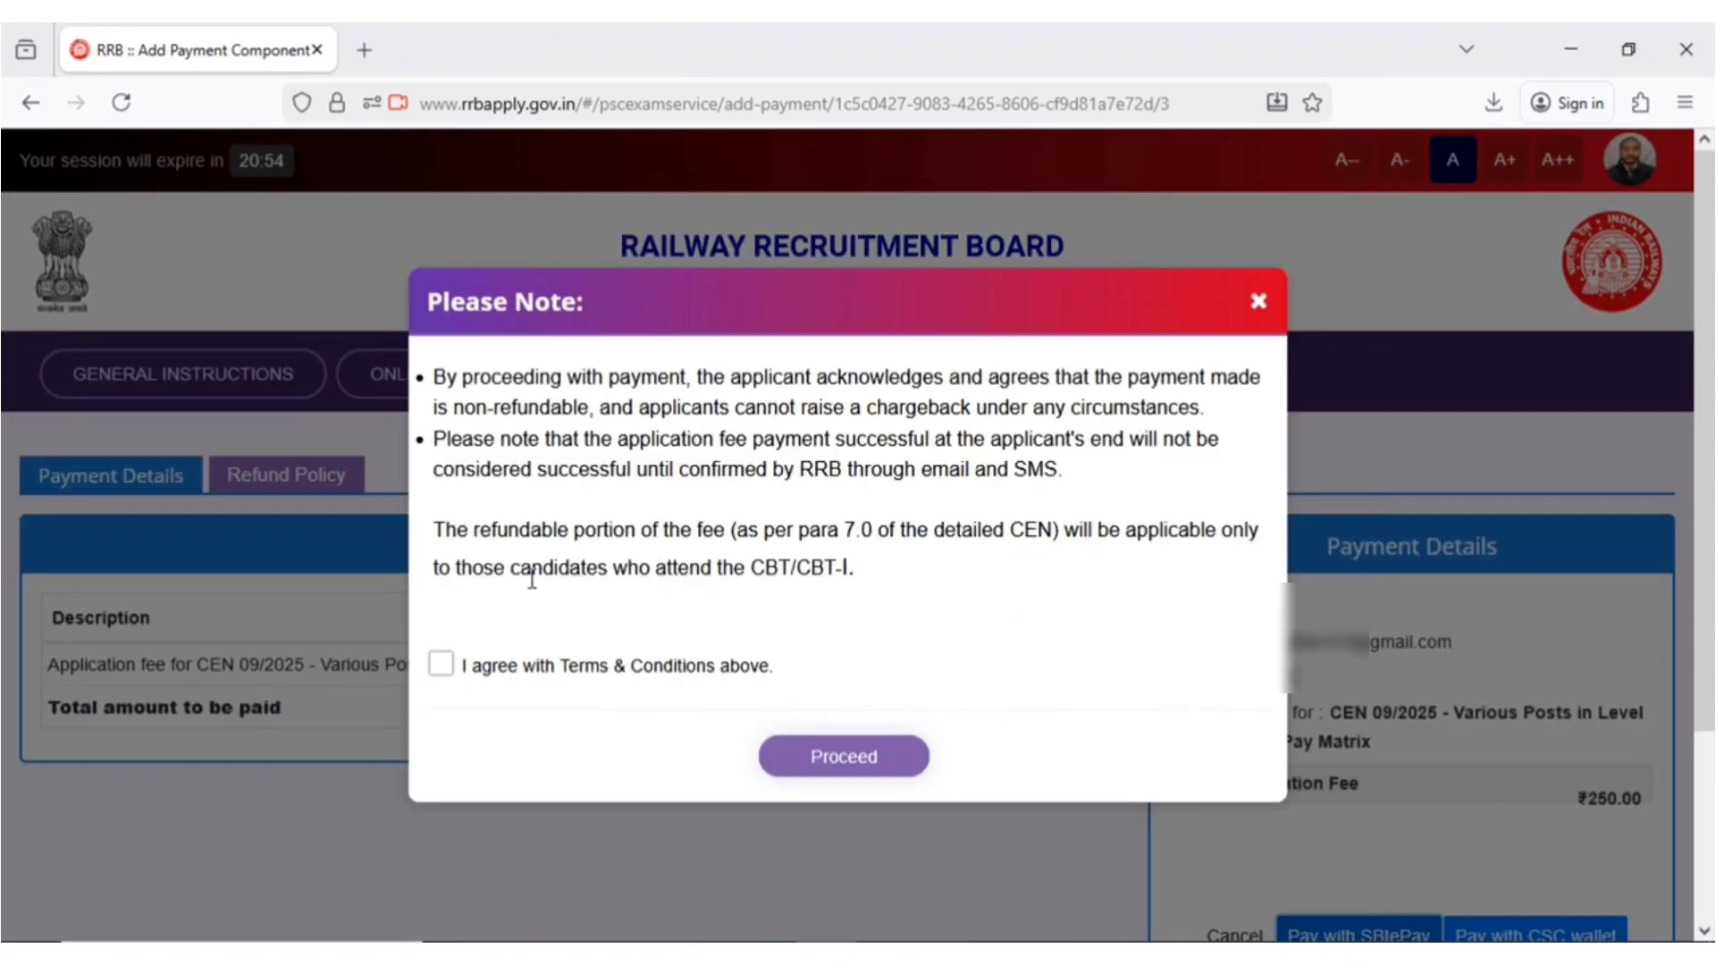
left_click(444, 664)
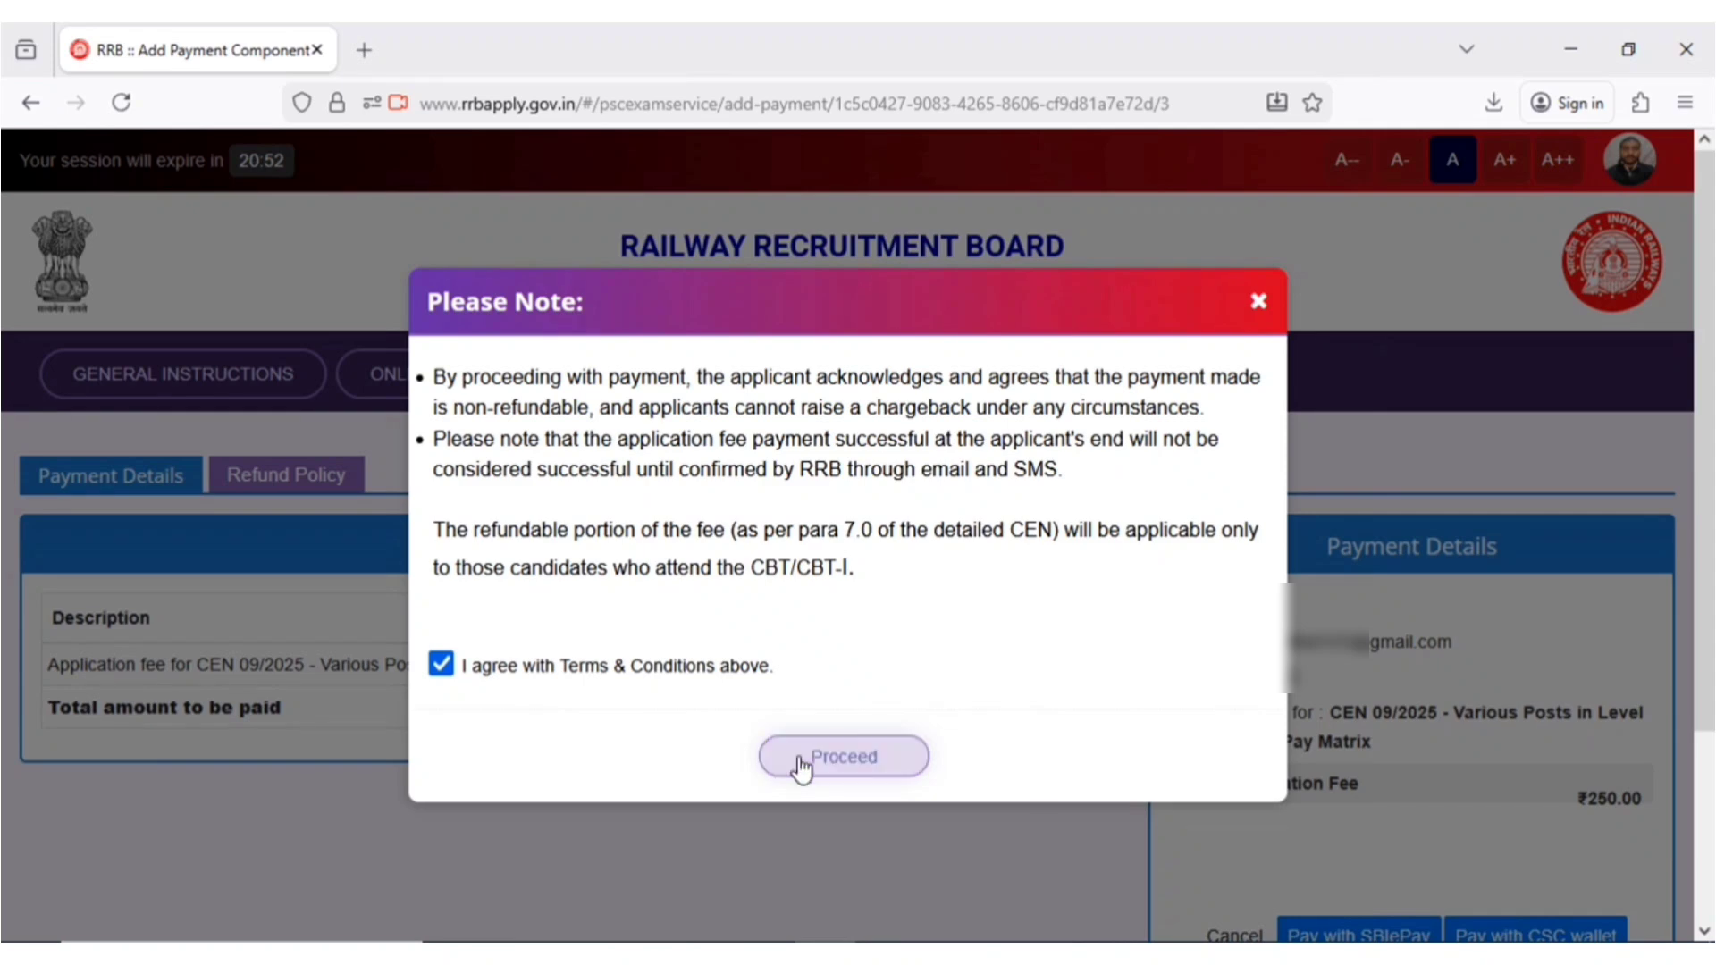
left_click(801, 765)
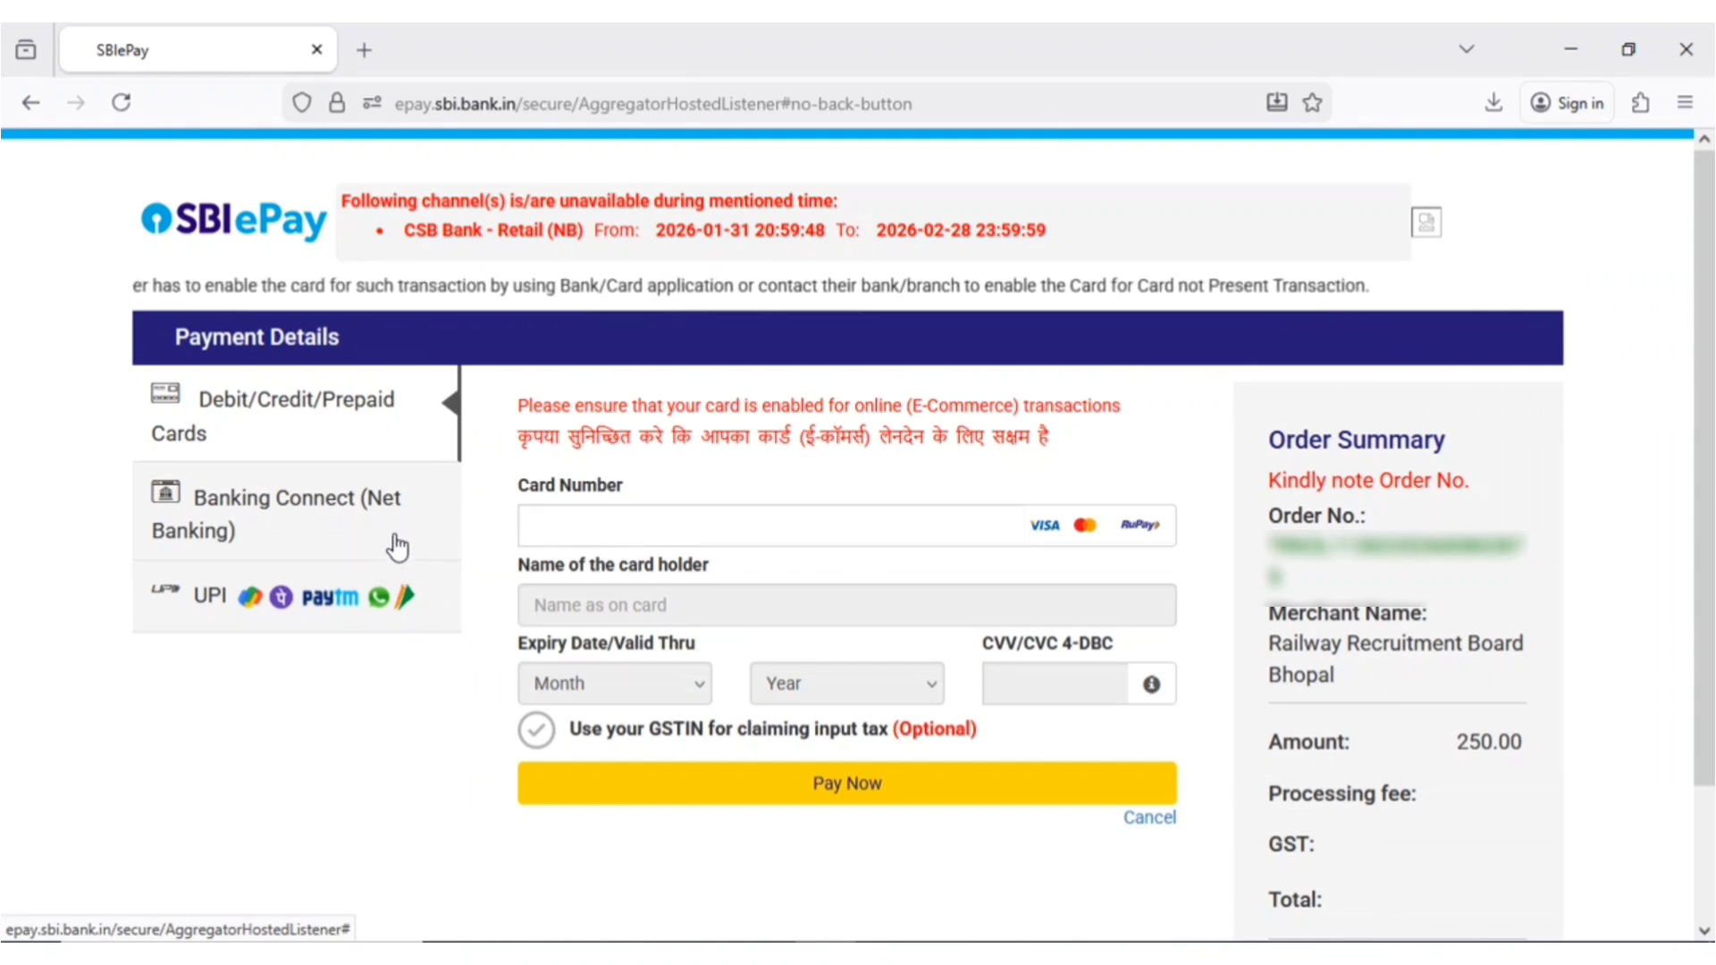
- Pay the ₹250.00 fee by UPI using a validated UPI ID
left_click(317, 615)
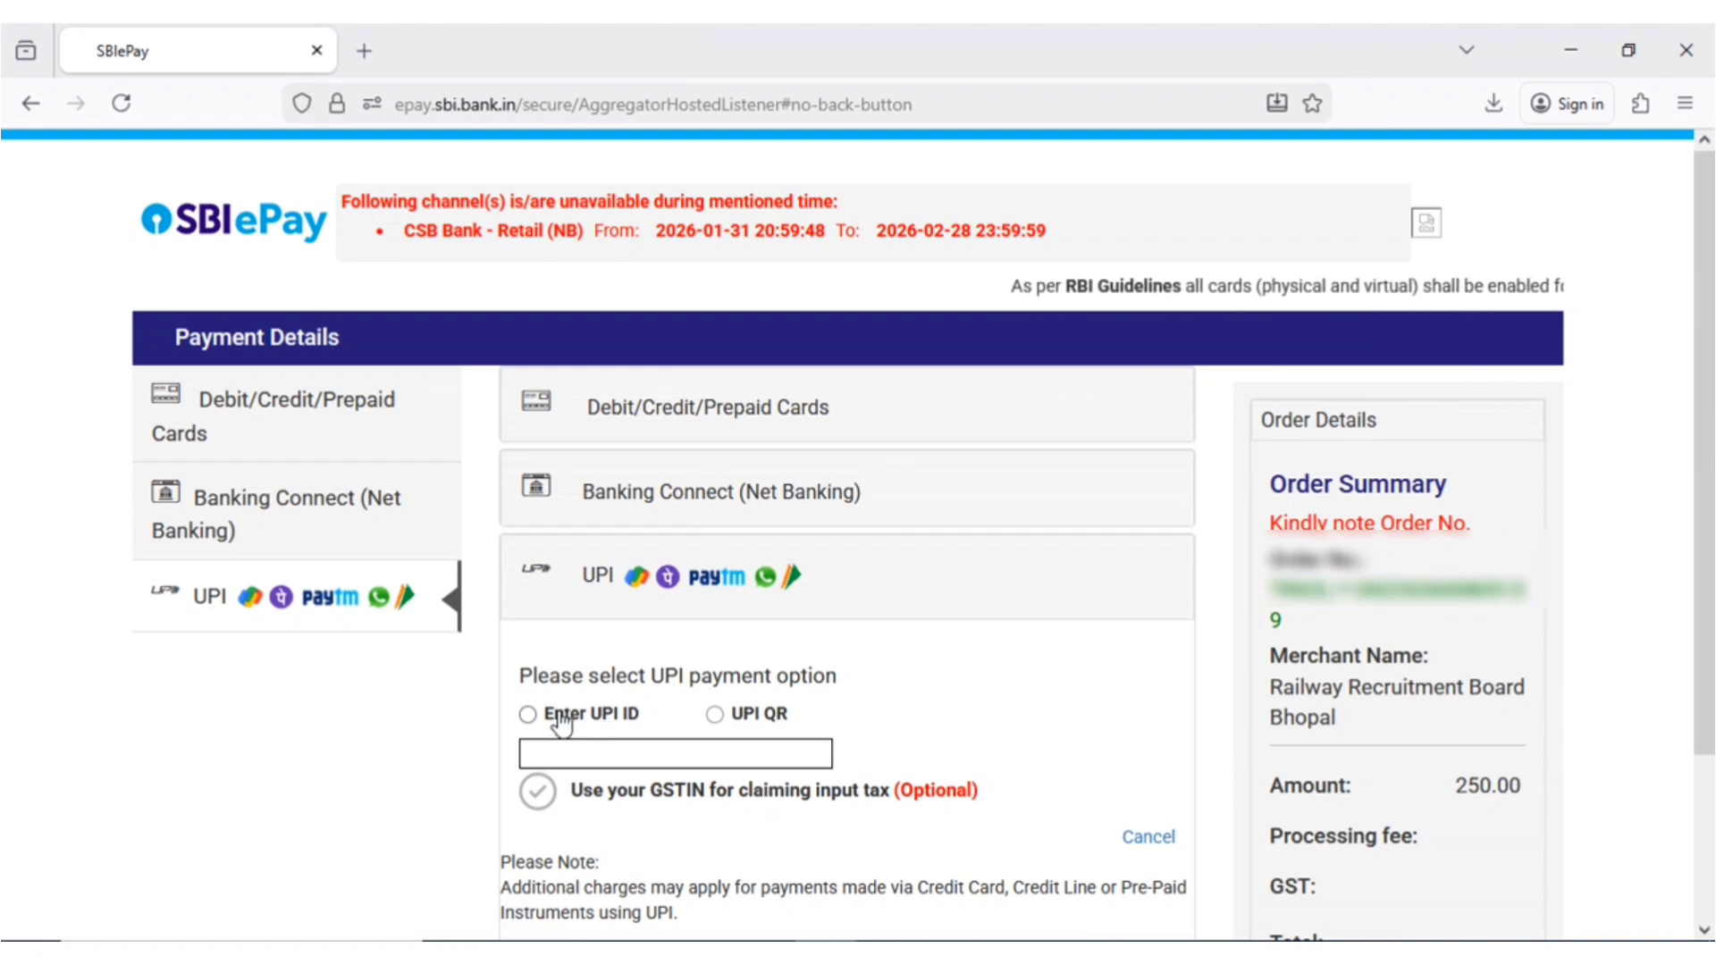
left_click(529, 715)
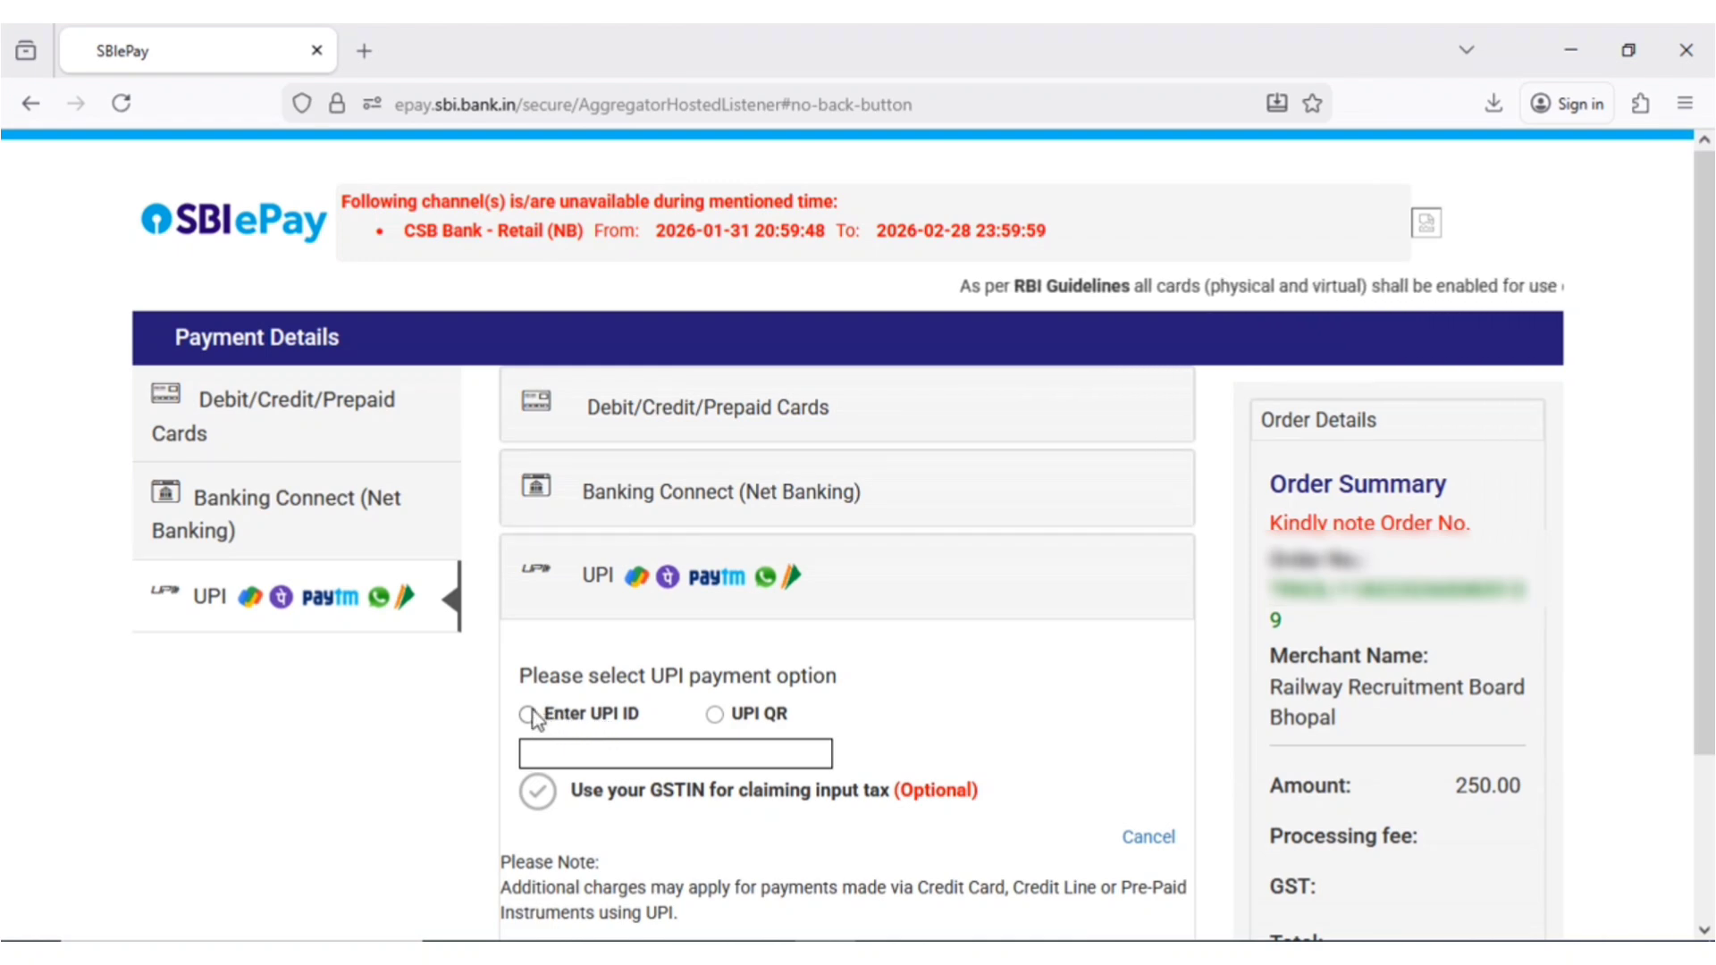
left_click(606, 754)
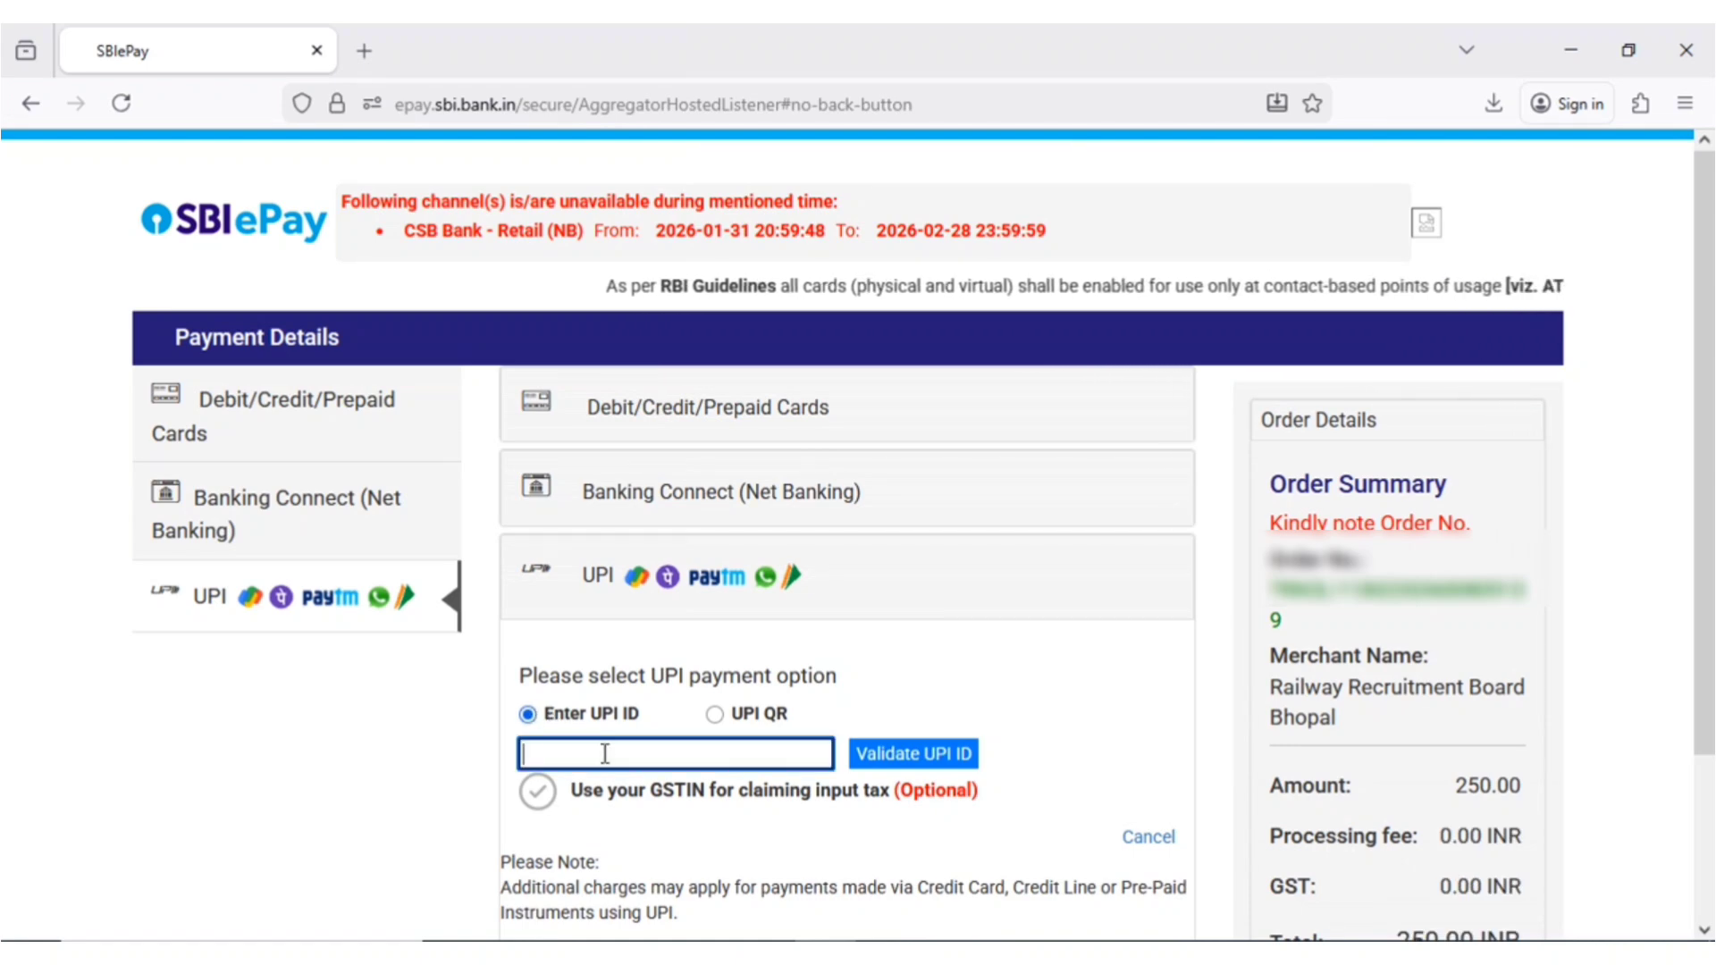
left_click(913, 754)
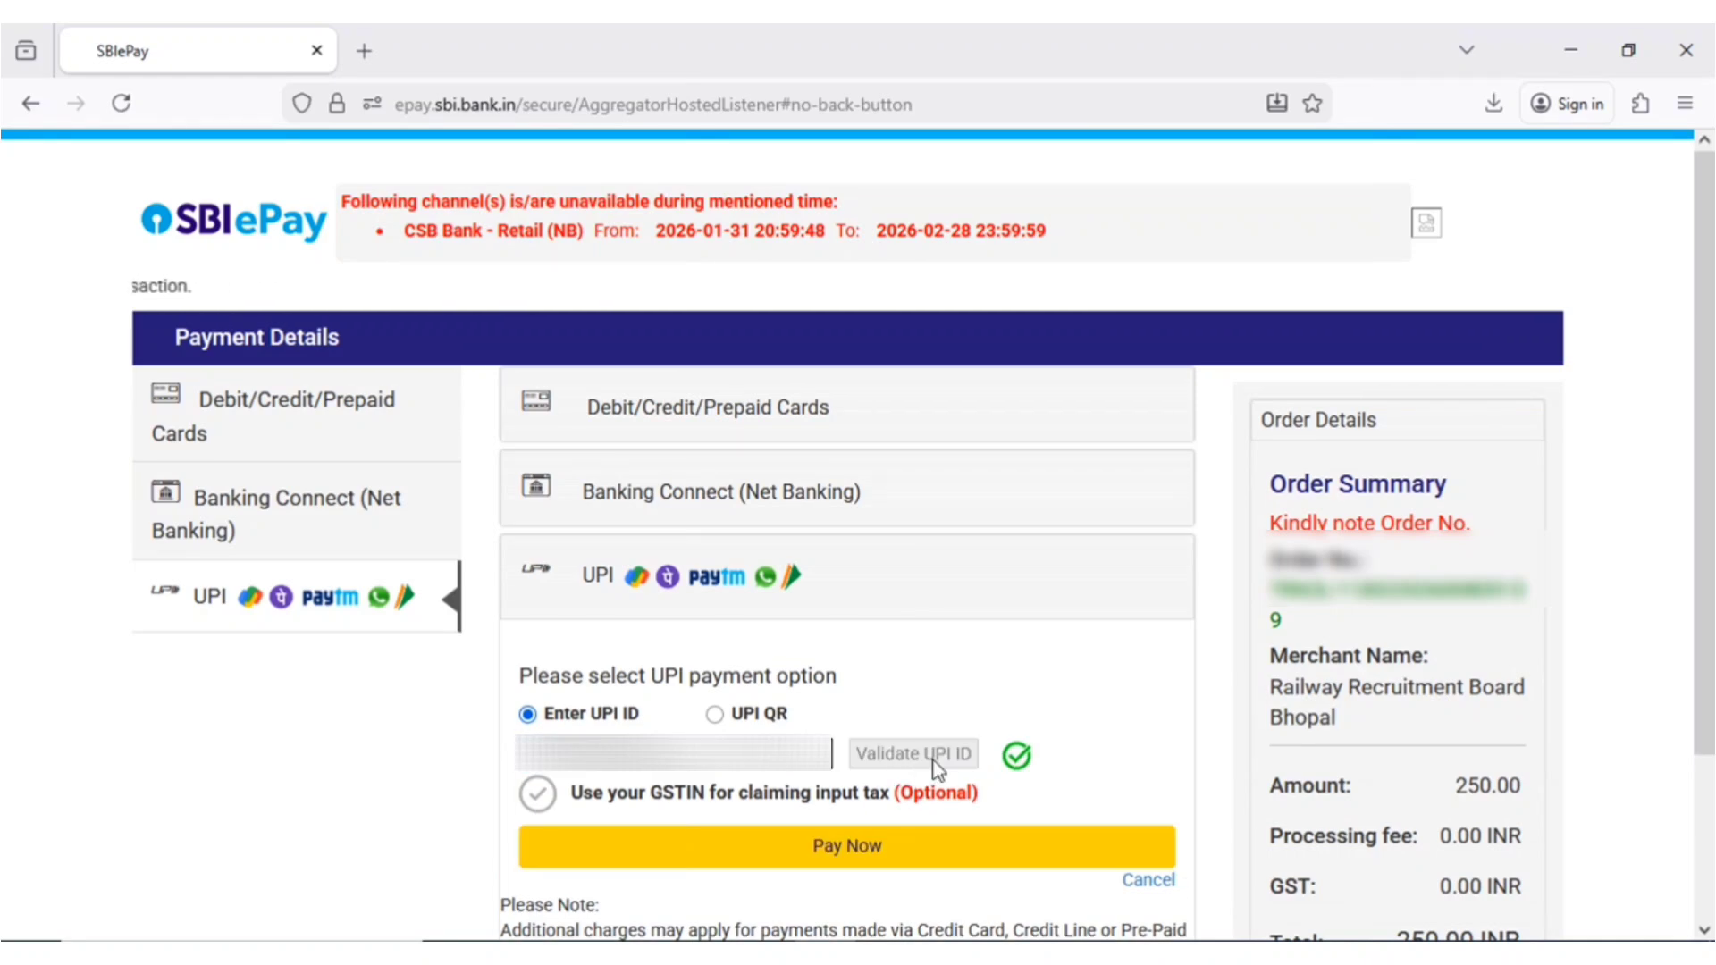
left_click(912, 860)
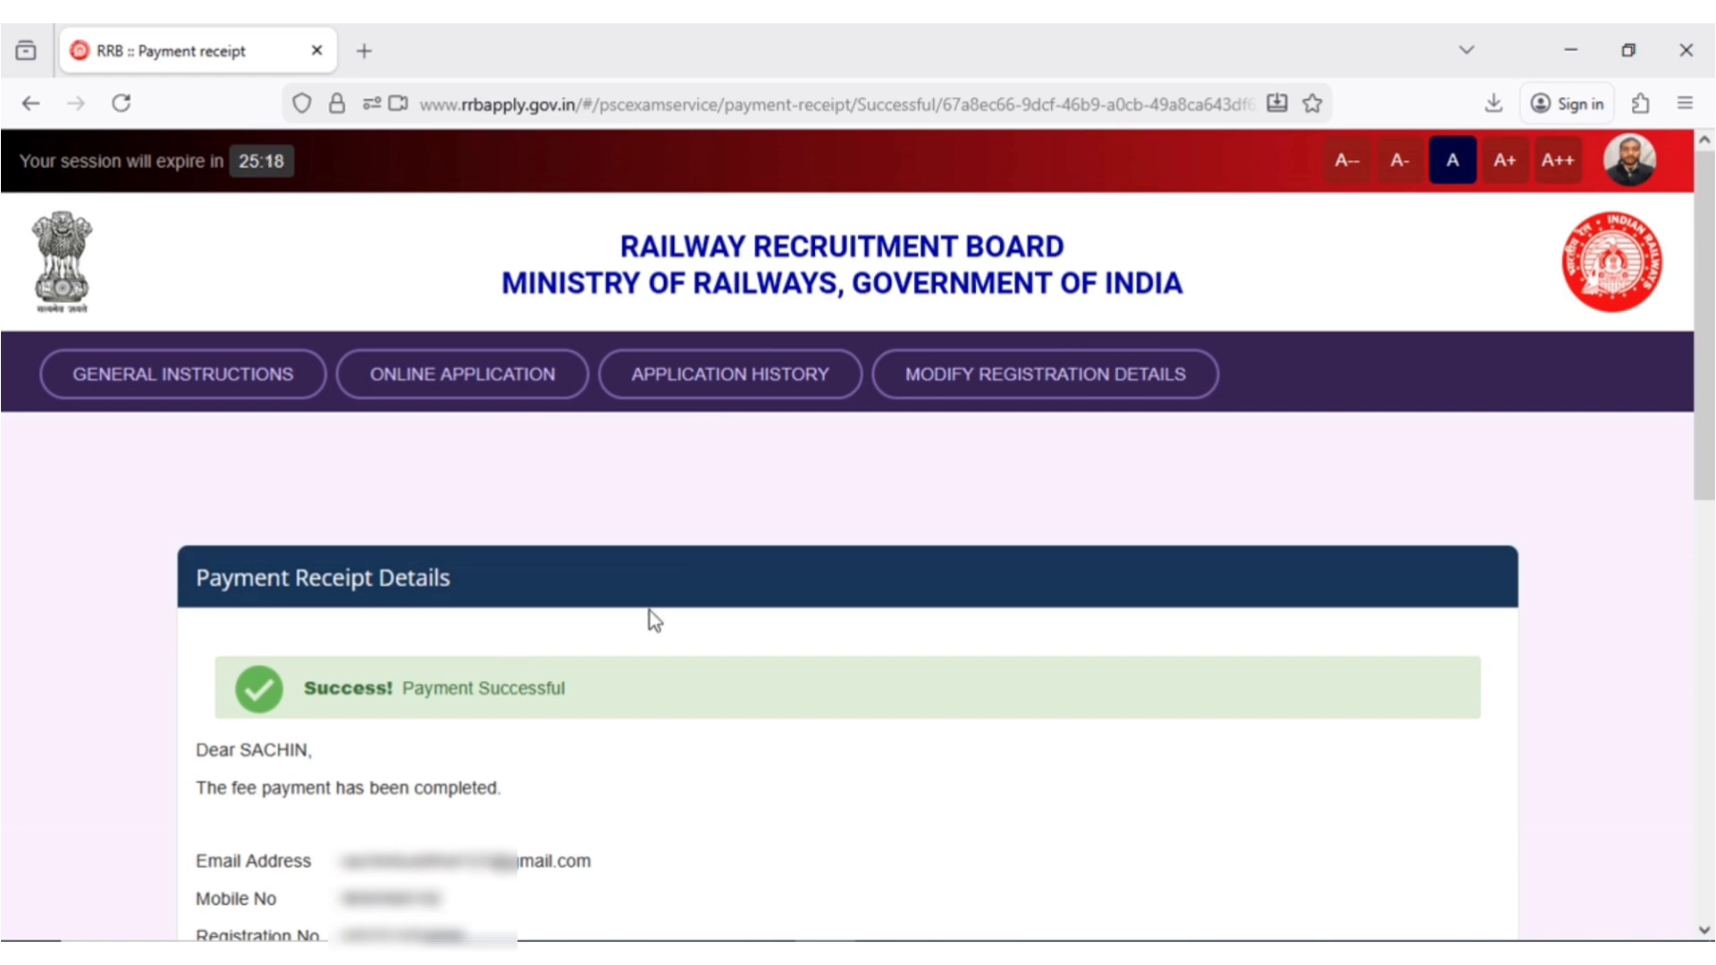
- Confirm the Level 1 application shows Payment Completed in Application History and open its PDF
left_click(712, 384)
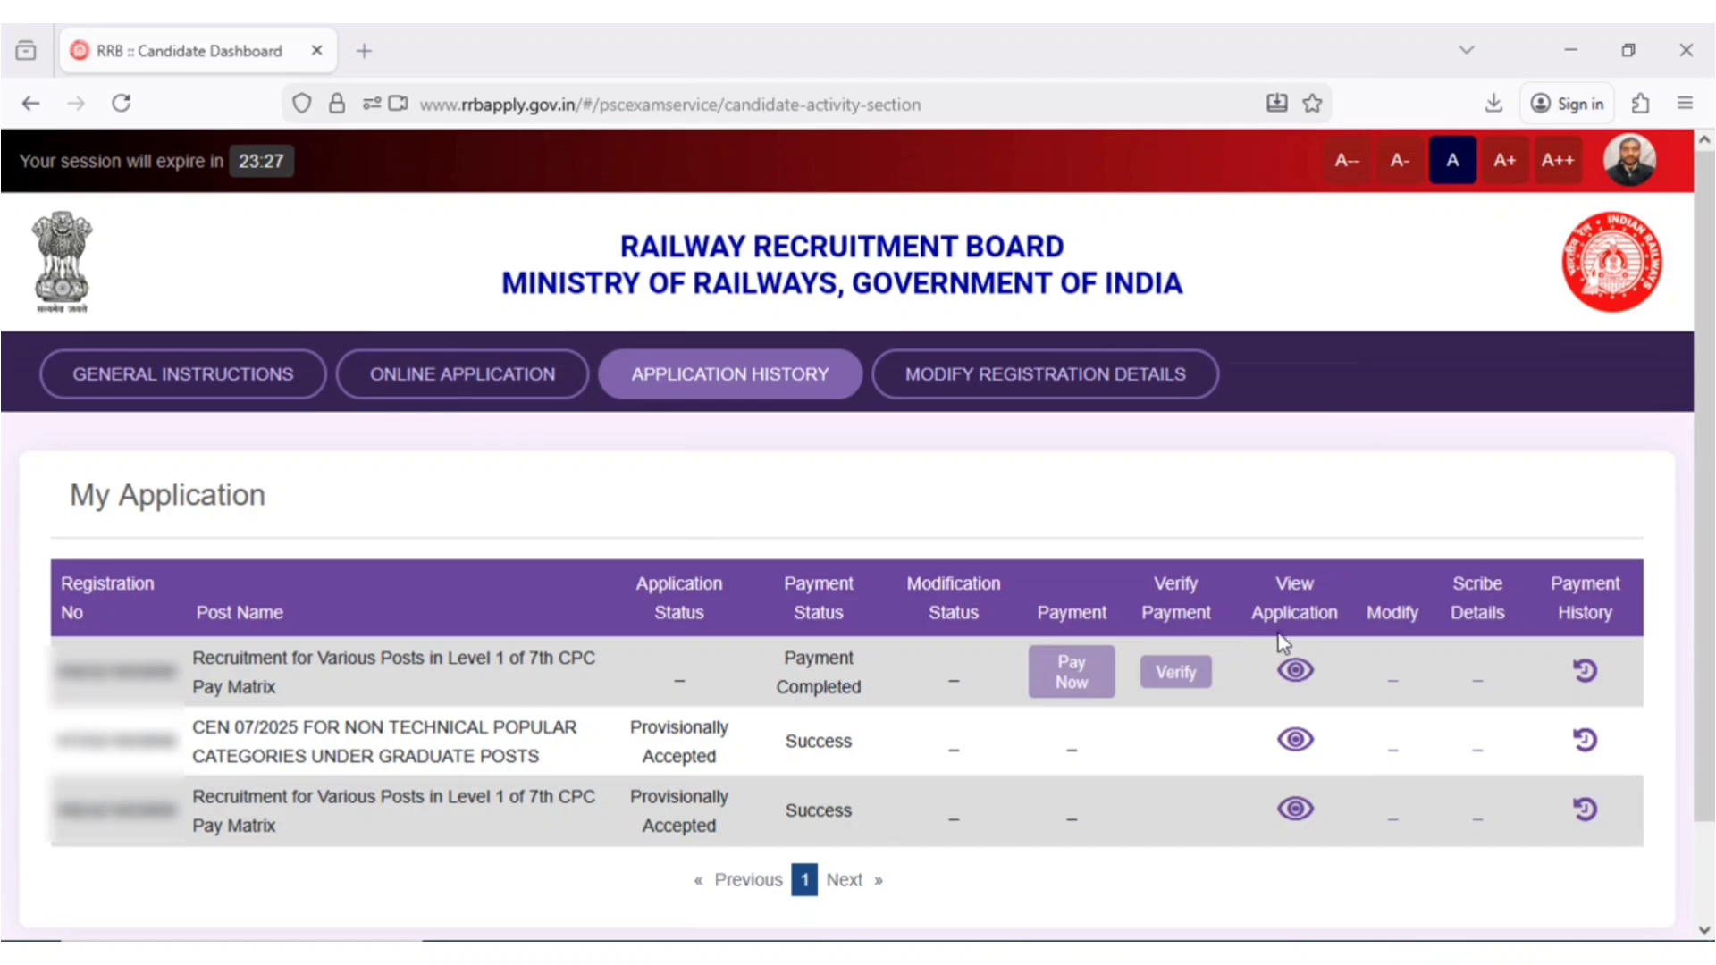
left_click(1296, 672)
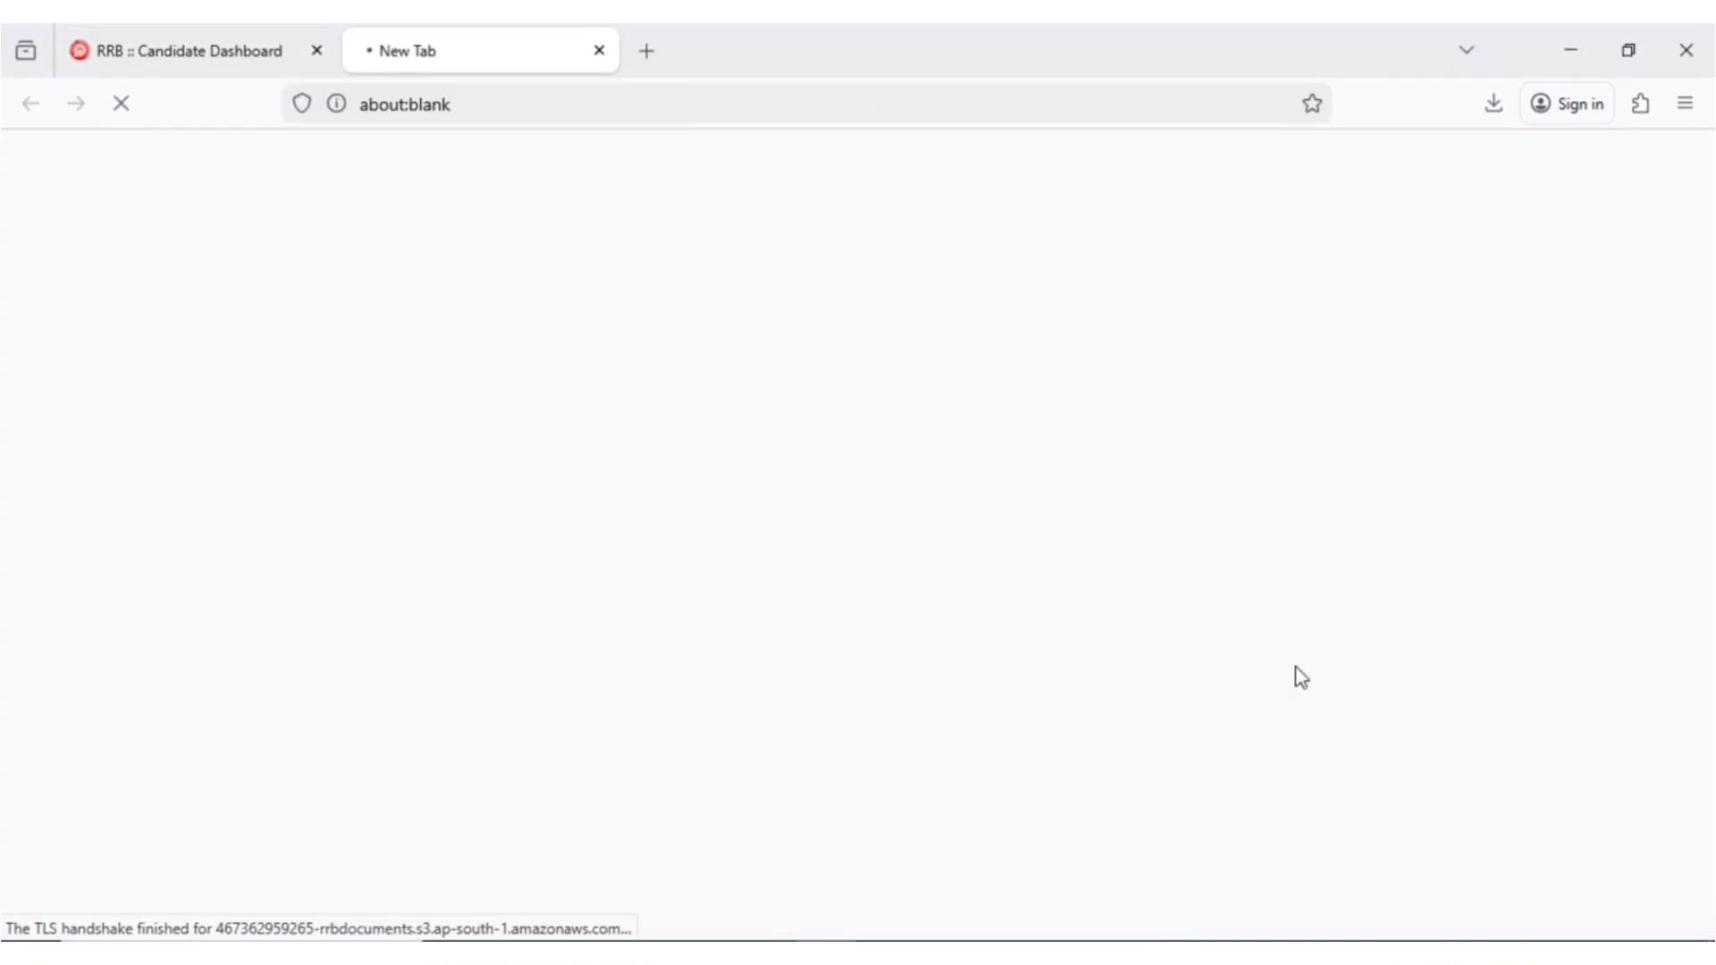